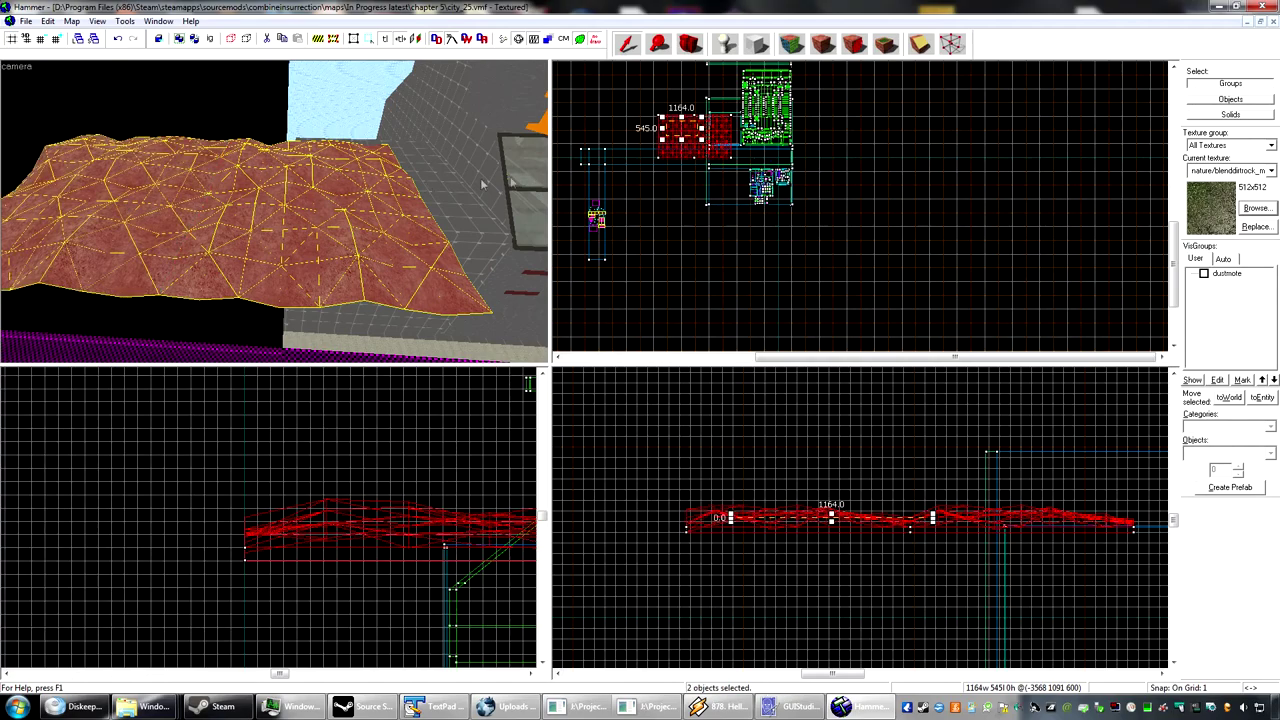
Step: Duplicate the row of two displacement tiles and align the copy edge to edge with it, forming a two-by-two terrain block
{"action": "left_click", "coordinate": [335, 205]}
{"action": "left_click", "coordinate": [105, 212], "text": "ctrl"}
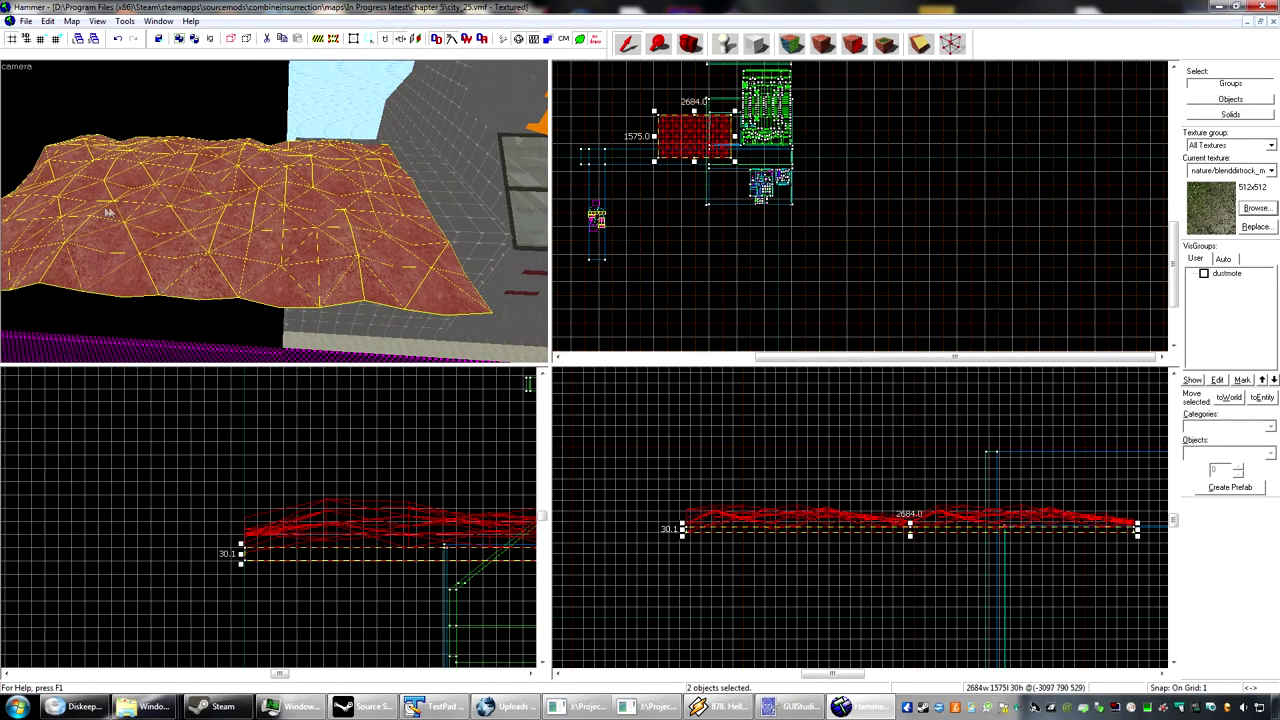
{"action": "mouse_move", "coordinate": [680, 142]}
{"action": "left_mouse_down"}
{"action": "mouse_move", "coordinate": [608, 109]}
{"action": "mouse_move", "coordinate": [620, 100]}
{"action": "mouse_move", "coordinate": [645, 149]}
{"action": "mouse_move", "coordinate": [646, 134]}
{"action": "left_mouse_up"}
{"action": "mouse_move", "coordinate": [646, 134]}
{"action": "middle_mouse_down"}
{"action": "mouse_move", "coordinate": [667, 172]}
{"action": "mouse_move", "coordinate": [740, 199]}
{"action": "middle_mouse_up"}
{"action": "scroll", "coordinate": [645, 173], "scroll_direction": "up", "scroll_amount": 6}
{"action": "scroll", "coordinate": [734, 197], "scroll_direction": "up", "scroll_amount": 5}
{"action": "left_click_drag", "start_coordinate": [715, 197], "coordinate": [693, 187]}
{"action": "middle_click_drag", "start_coordinate": [693, 187], "coordinate": [681, 235]}
{"action": "scroll", "coordinate": [746, 191], "scroll_direction": "up", "scroll_amount": 9}
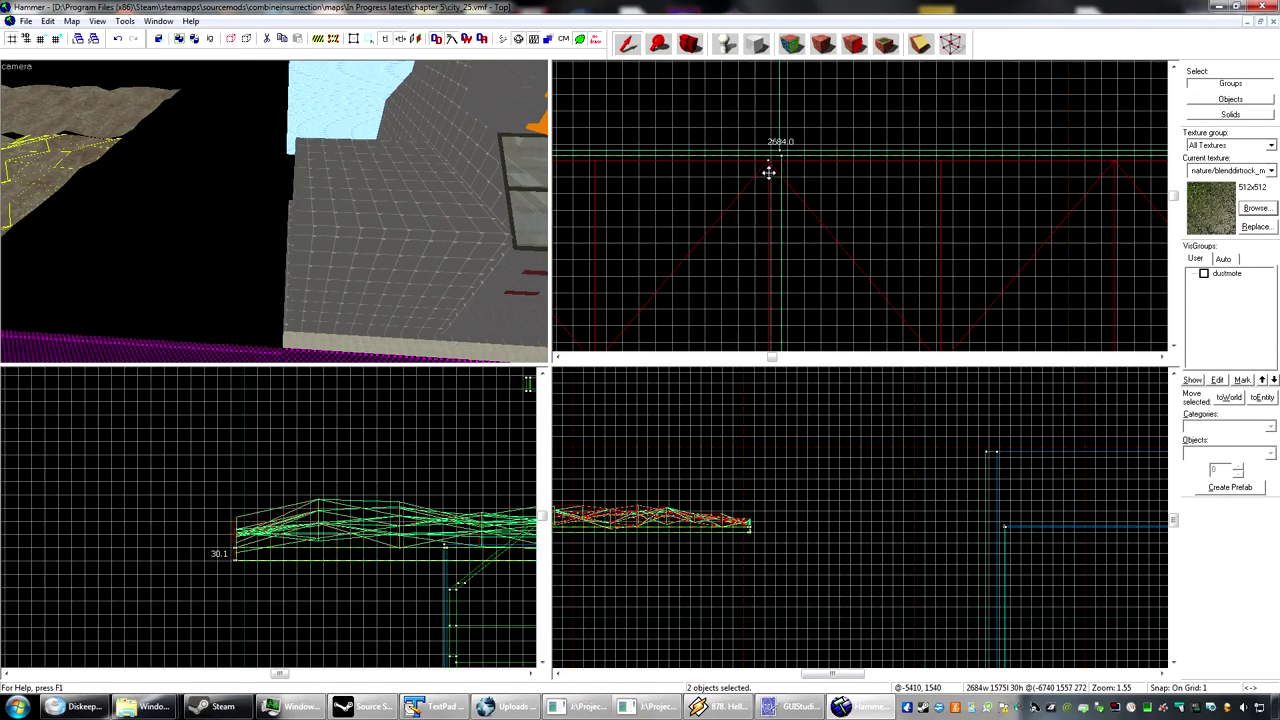
{"action": "scroll", "coordinate": [740, 240], "scroll_direction": "up", "scroll_amount": 16}
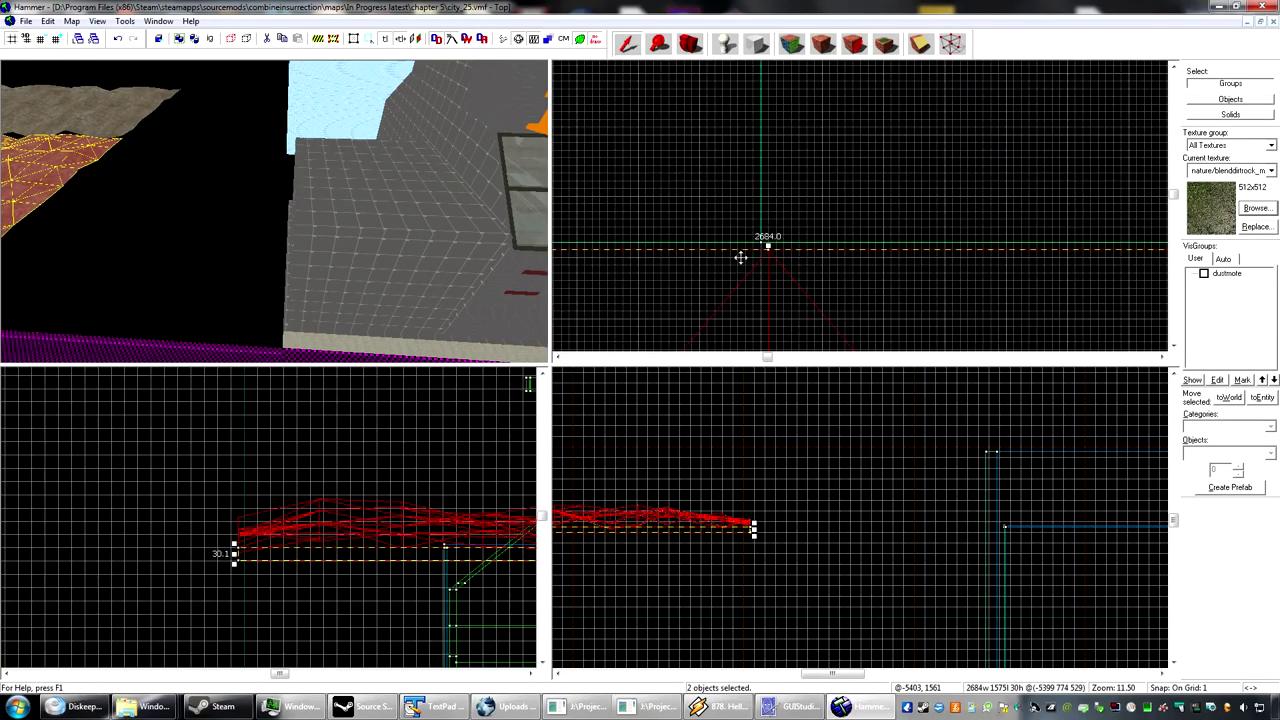
{"action": "scroll", "coordinate": [740, 240], "scroll_direction": "down", "scroll_amount": 20}
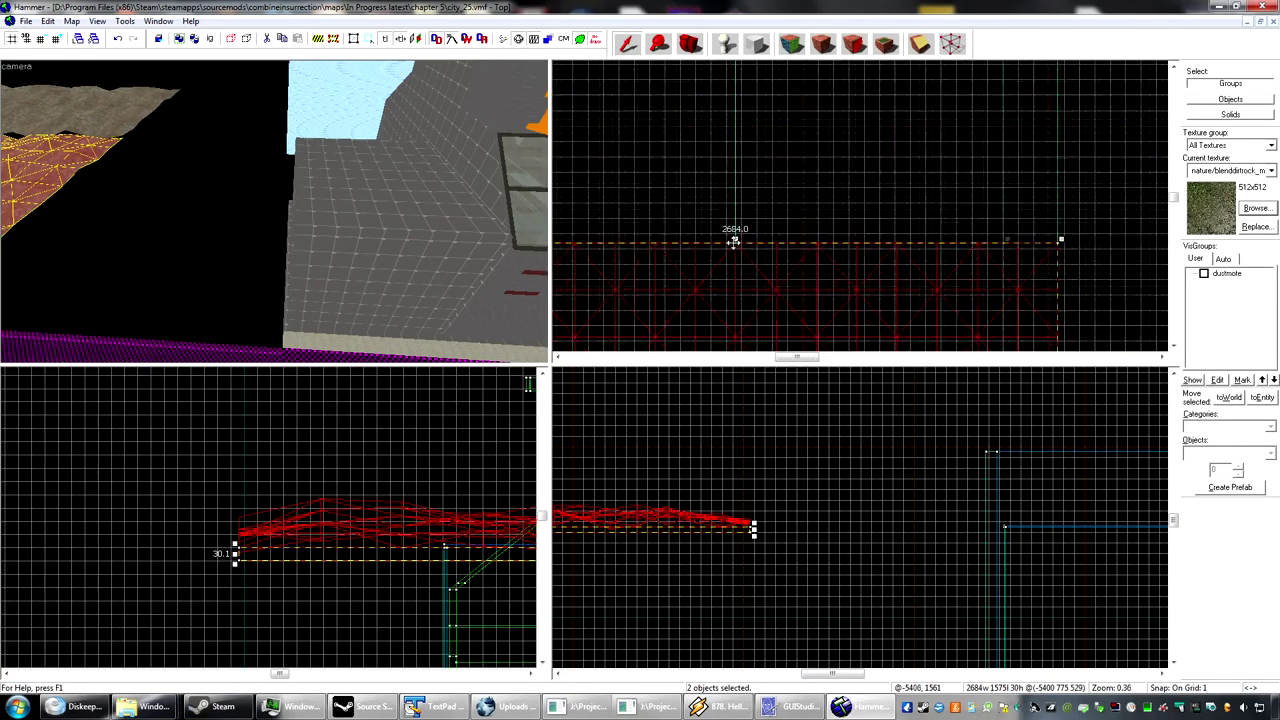
Step: Duplicate the two displacement tiles nearest the buildings and place the copy beside the block in the top view
{"action": "key", "text": "z"}
{"action": "key", "text": "w"}
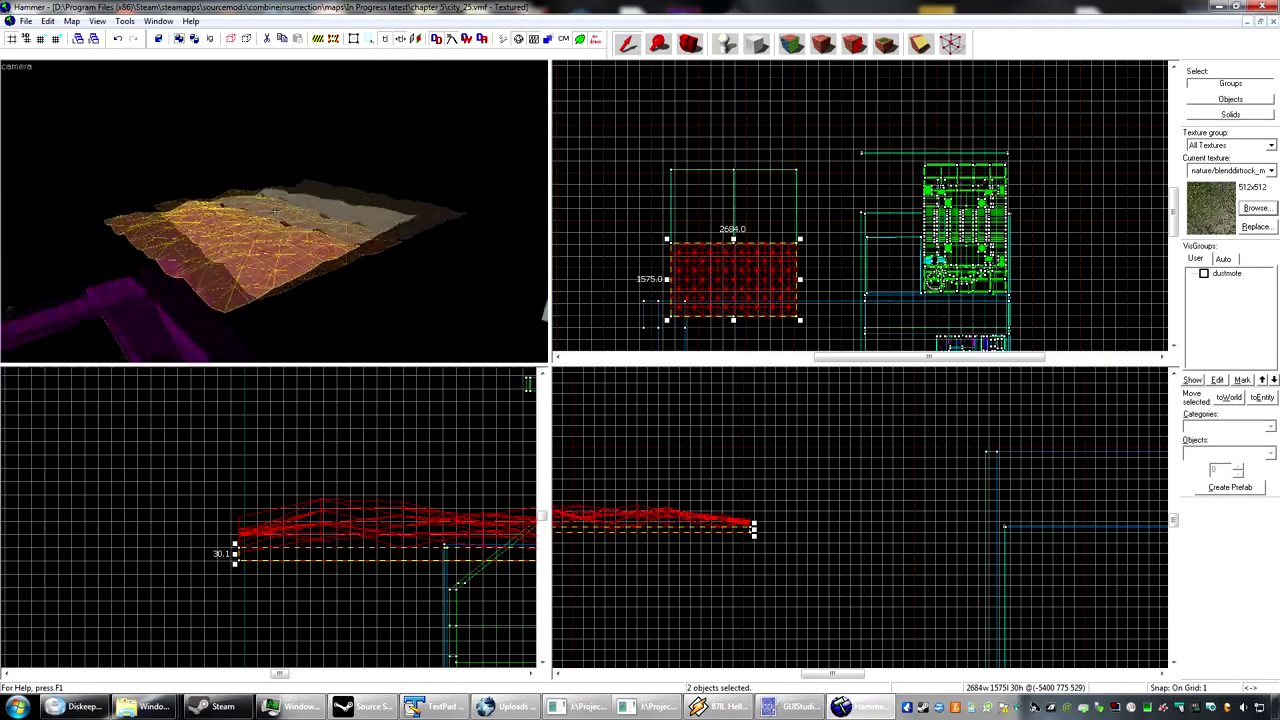
{"action": "key", "text": "z"}
{"action": "left_click", "coordinate": [333, 199]}
{"action": "left_click_drag", "start_coordinate": [790, 224], "coordinate": [840, 226]}
{"action": "scroll", "coordinate": [820, 180], "scroll_direction": "up", "scroll_amount": 5}
{"action": "scroll", "coordinate": [820, 180], "scroll_direction": "up", "scroll_amount": 5}
{"action": "left_click_drag", "start_coordinate": [764, 173], "coordinate": [720, 151]}
Step: Align the copied column's corner flush with the neighbouring tiles' corner on the grid
{"action": "middle_click_drag", "start_coordinate": [715, 150], "coordinate": [820, 255]}
{"action": "scroll", "coordinate": [780, 235], "scroll_direction": "up", "scroll_amount": 6}
{"action": "middle_click_drag", "start_coordinate": [723, 214], "coordinate": [823, 243]}
{"action": "scroll", "coordinate": [814, 237], "scroll_direction": "up", "scroll_amount": 6}
{"action": "left_click_drag", "start_coordinate": [802, 216], "coordinate": [733, 197]}
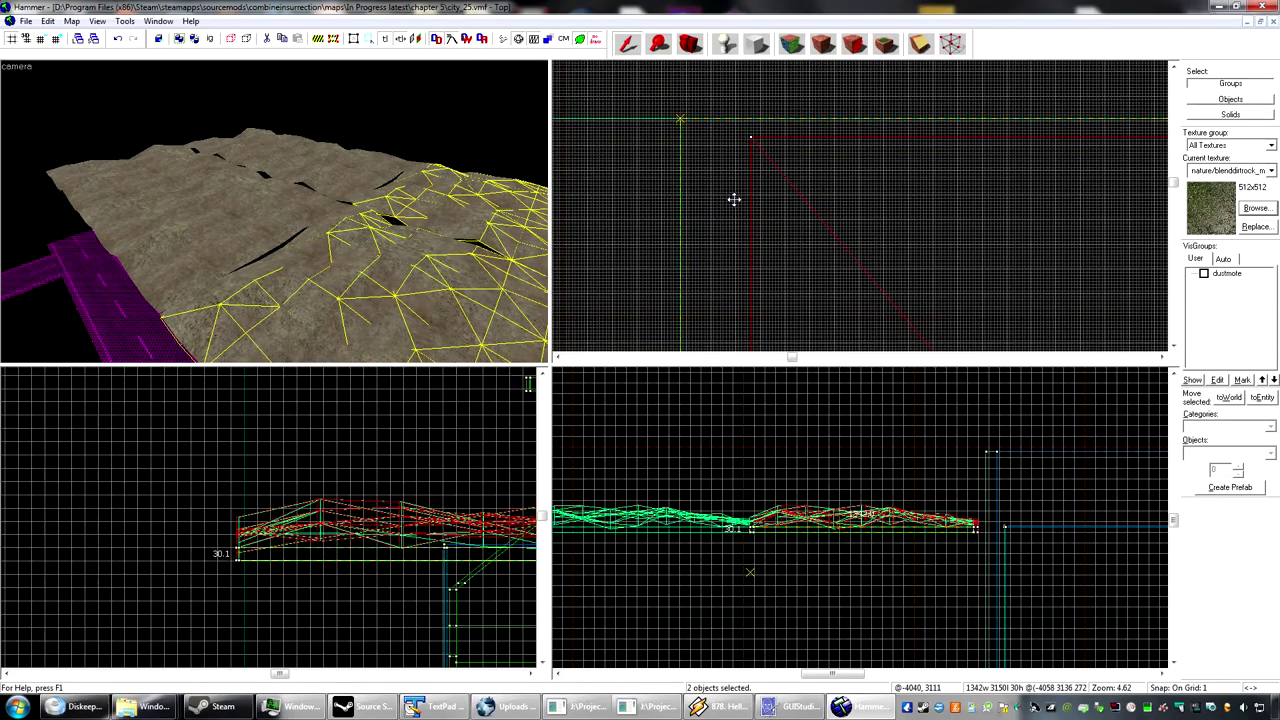
{"action": "scroll", "coordinate": [734, 198], "scroll_direction": "up", "scroll_amount": 2}
{"action": "scroll", "coordinate": [770, 196], "scroll_direction": "down", "scroll_amount": 8}
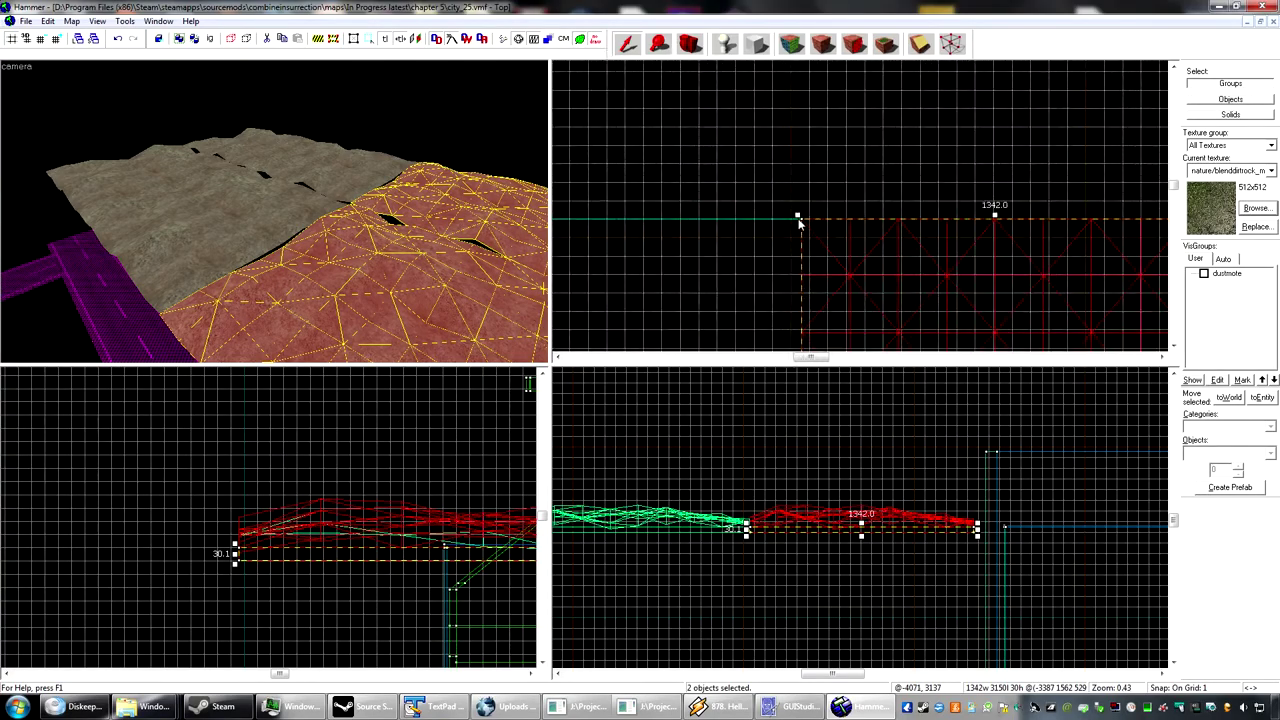
{"action": "scroll", "coordinate": [798, 223], "scroll_direction": "down", "scroll_amount": 3}
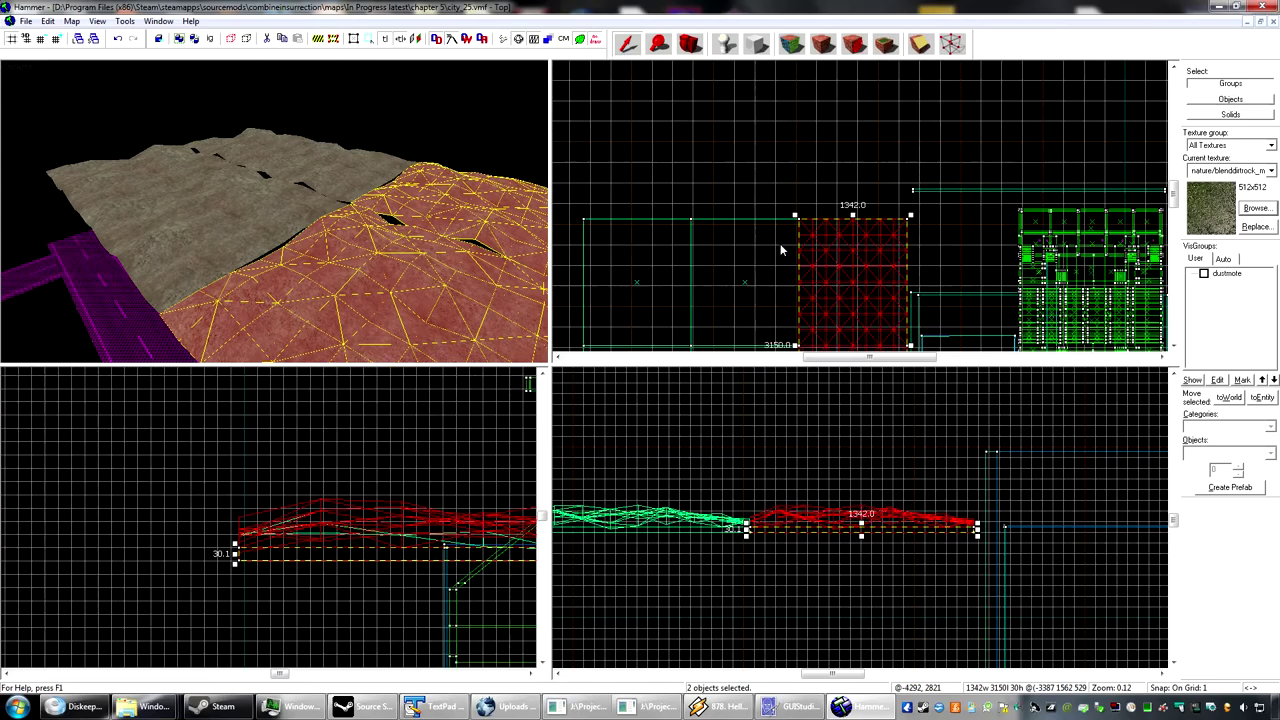
Step: Select all six displacement tiles and sew their edges together to close the gaps
{"action": "middle_click_drag", "start_coordinate": [775, 296], "coordinate": [776, 82]}
{"action": "key", "text": "z"}
{"action": "key", "text": "a"}
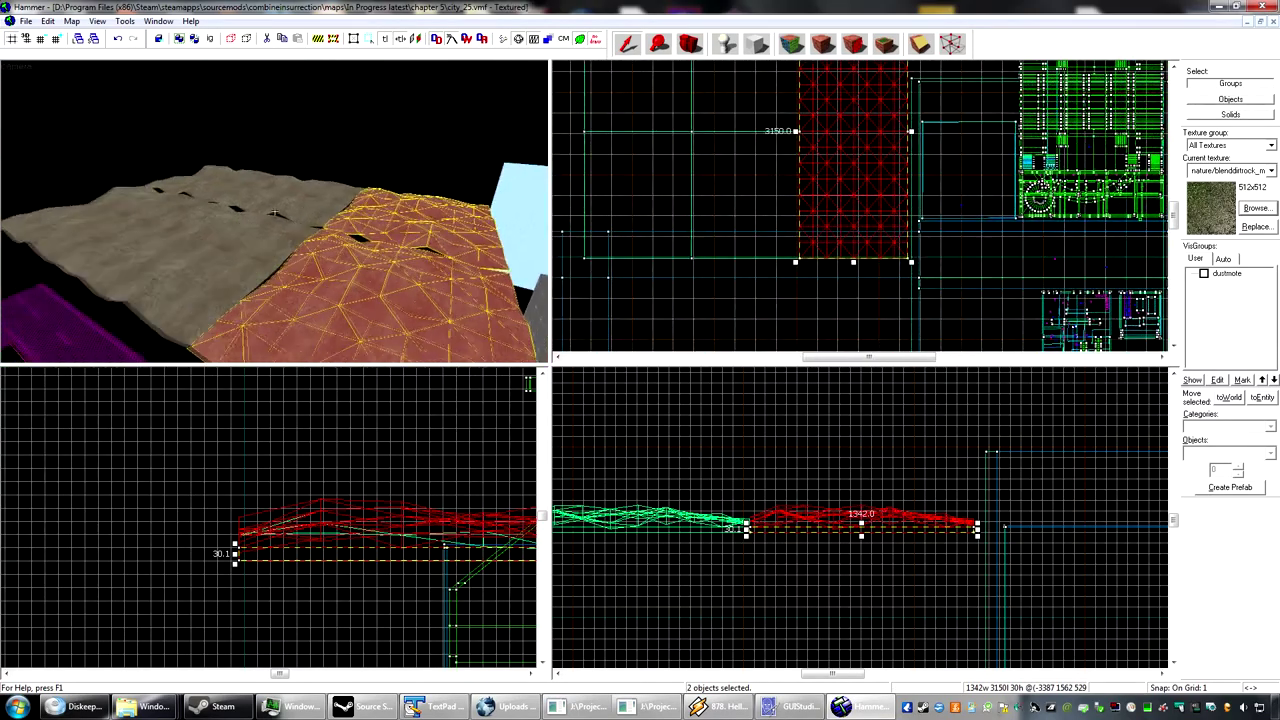
{"action": "key", "text": "a"}
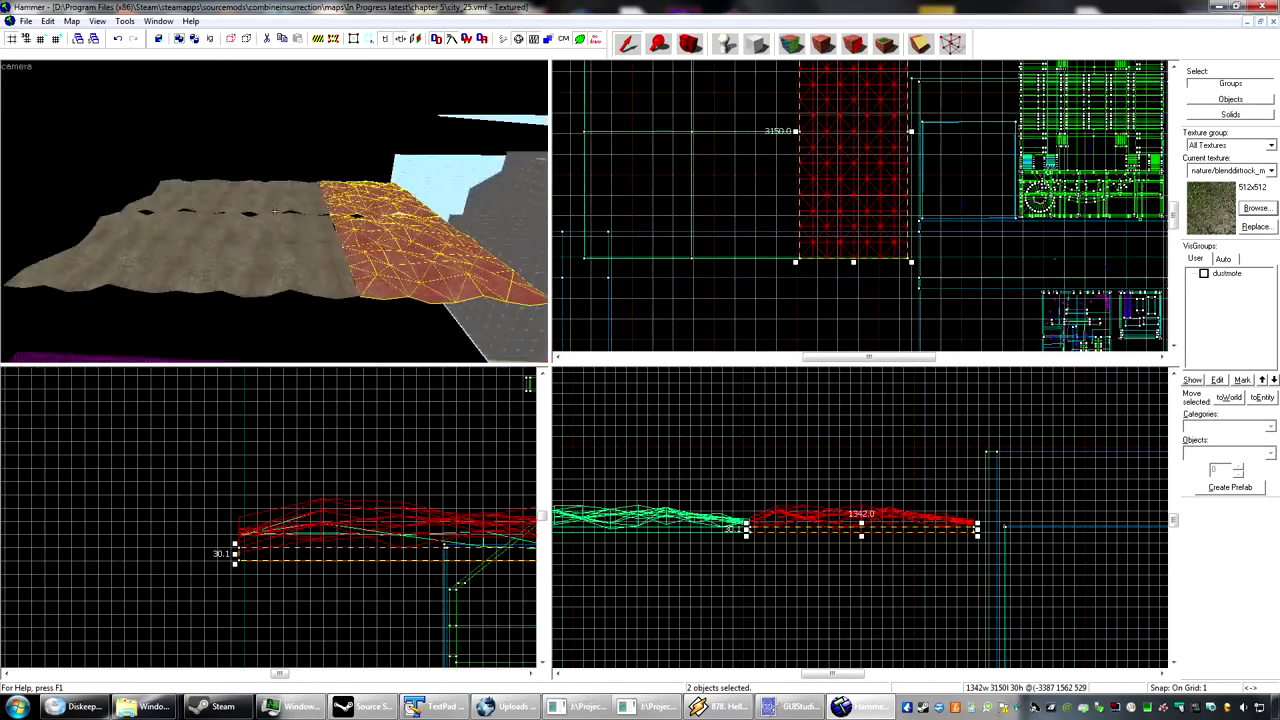
{"action": "key", "text": "a"}
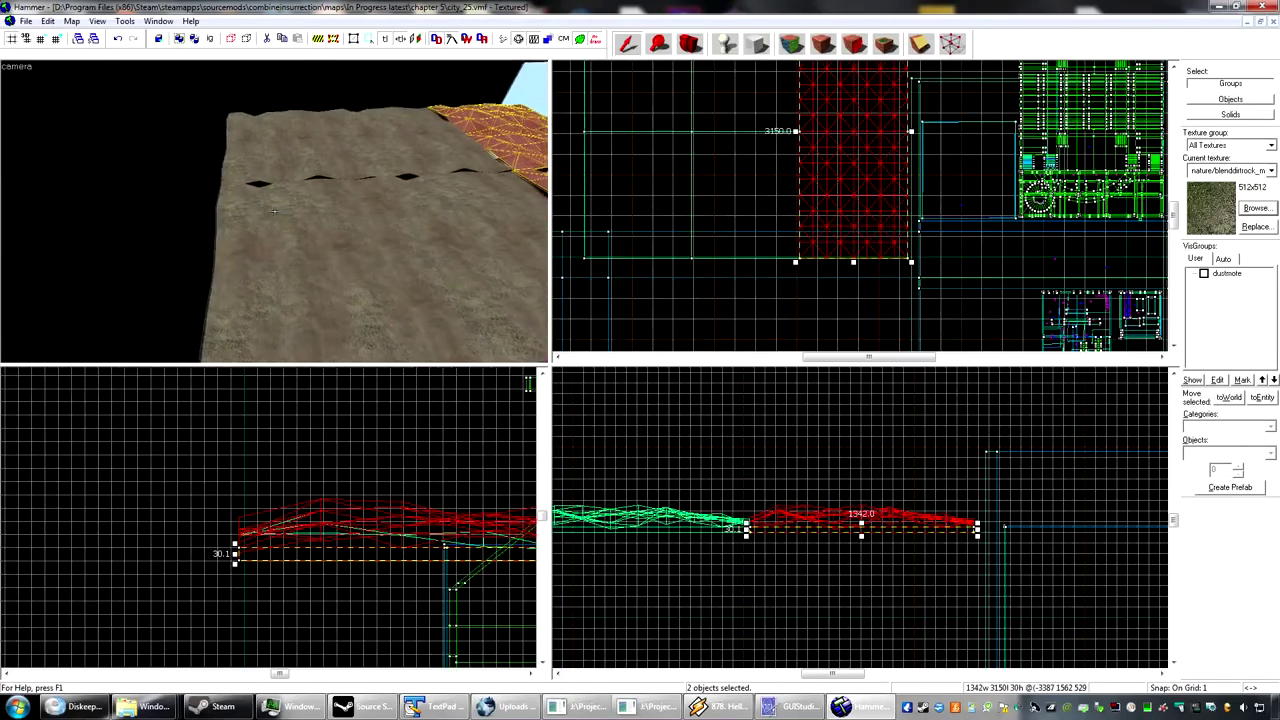
{"action": "left_click_drag", "start_coordinate": [274, 212], "coordinate": [294, 181]}
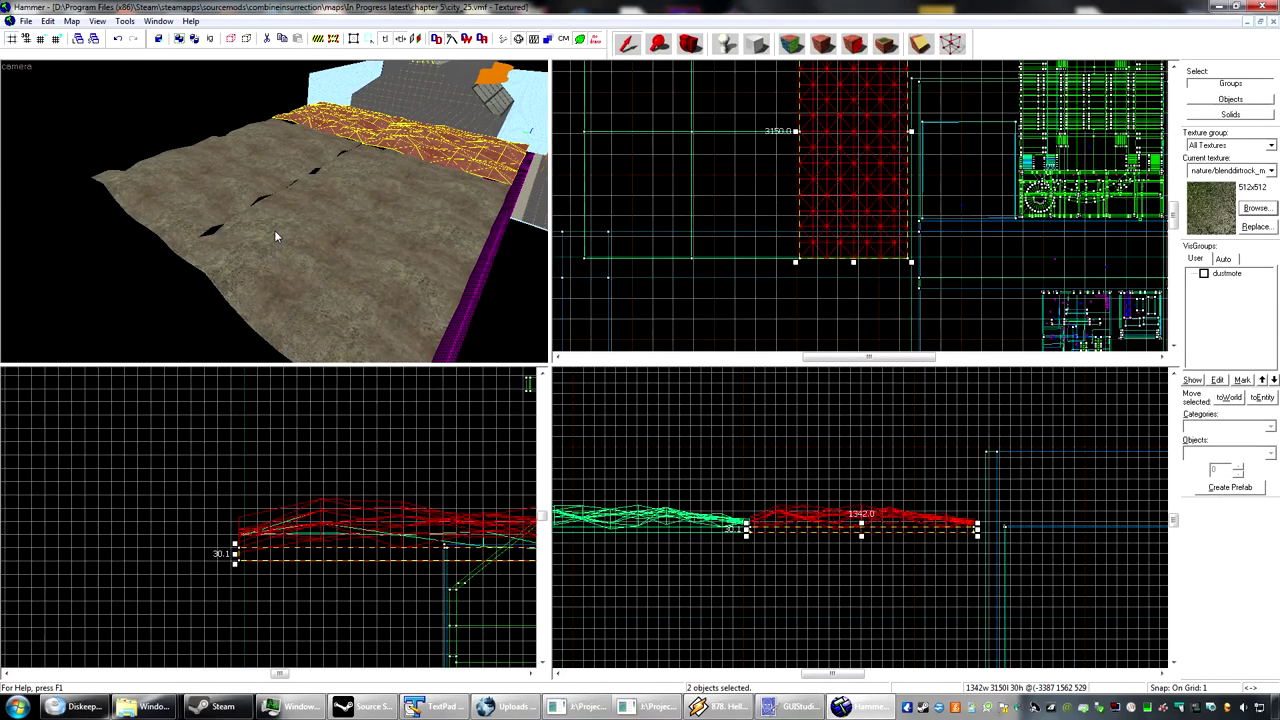
{"action": "left_click", "coordinate": [242, 172], "text": "ctrl"}
{"action": "left_click", "coordinate": [182, 197], "text": "ctrl"}
{"action": "left_click", "coordinate": [236, 278], "text": "ctrl"}
{"action": "left_click", "coordinate": [408, 190], "text": "ctrl"}
{"action": "left_click", "coordinate": [822, 44]}
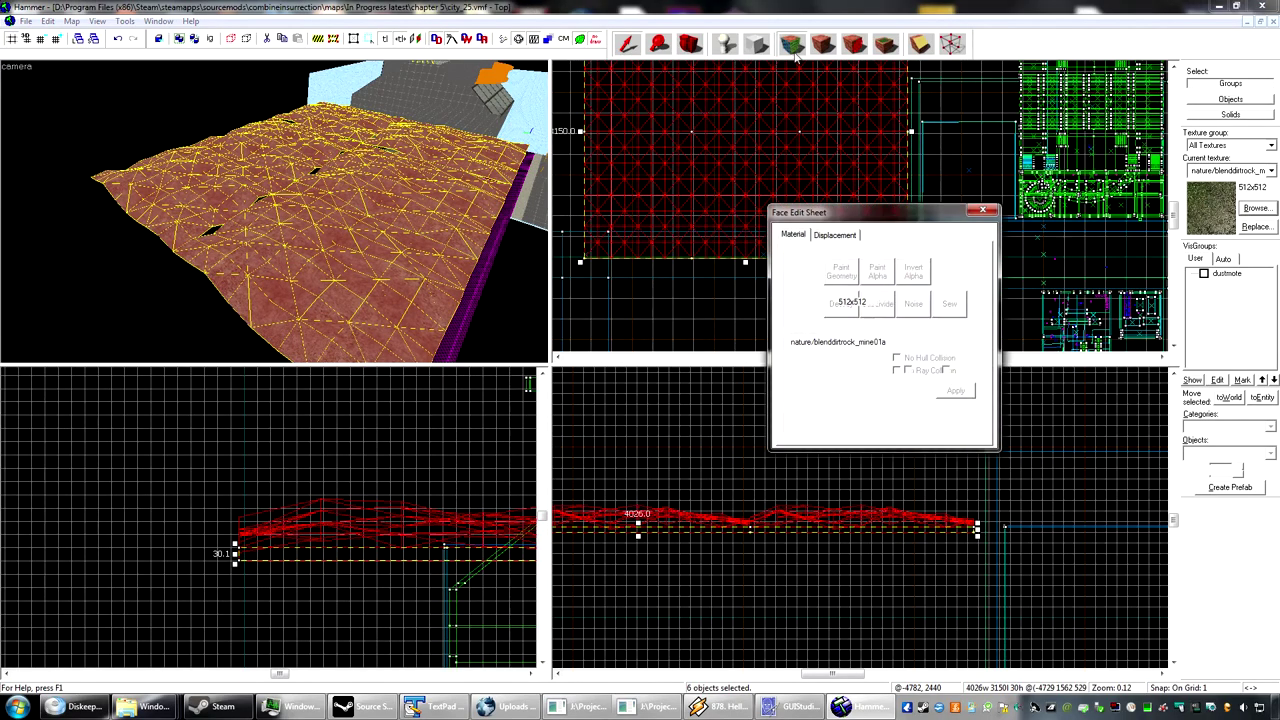
{"action": "left_click", "coordinate": [854, 237]}
{"action": "left_click", "coordinate": [949, 311]}
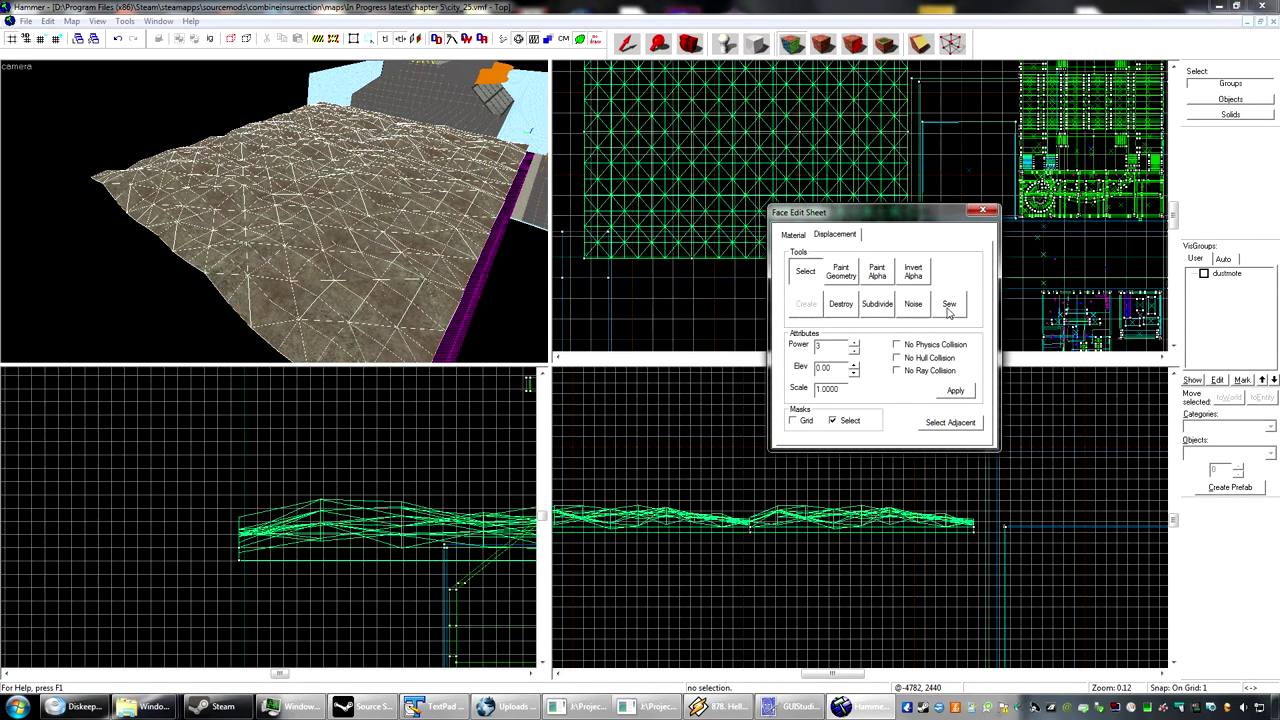
Step: Examine the sewn terrain from several angles, checking the seams between the tiles
{"action": "key", "text": "z"}
{"action": "key", "text": "w"}
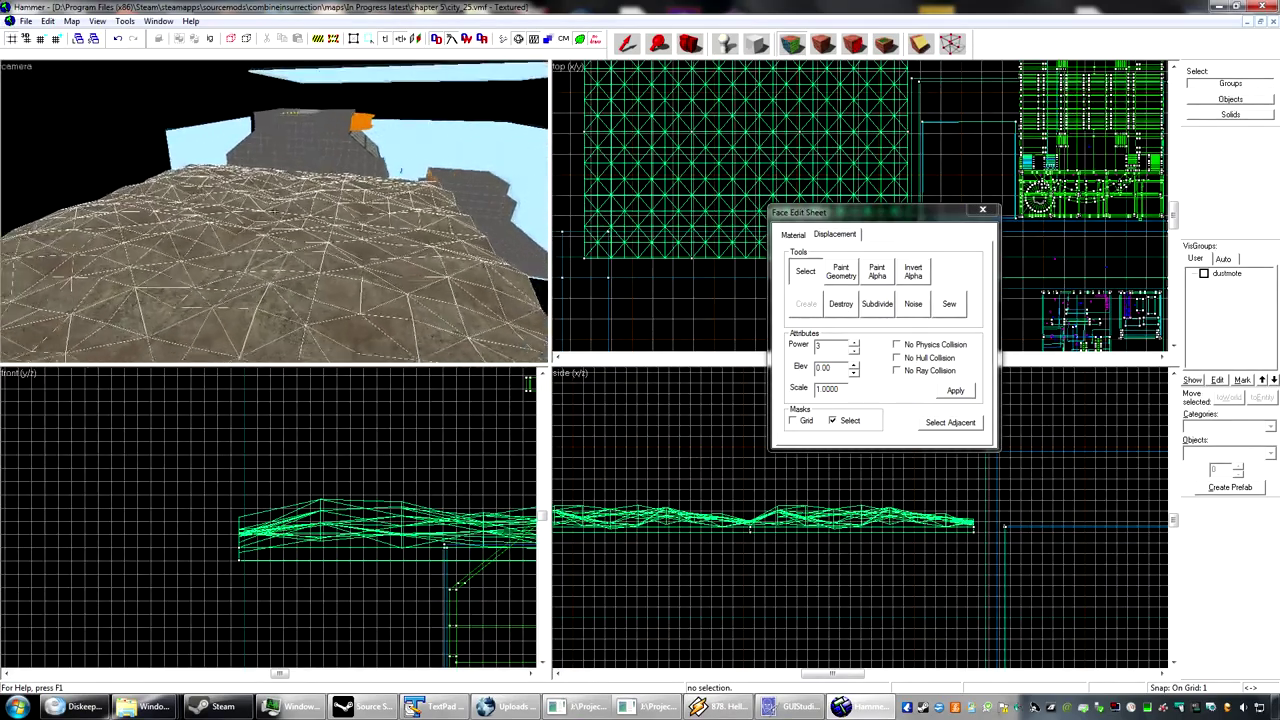
{"action": "key", "text": "w"}
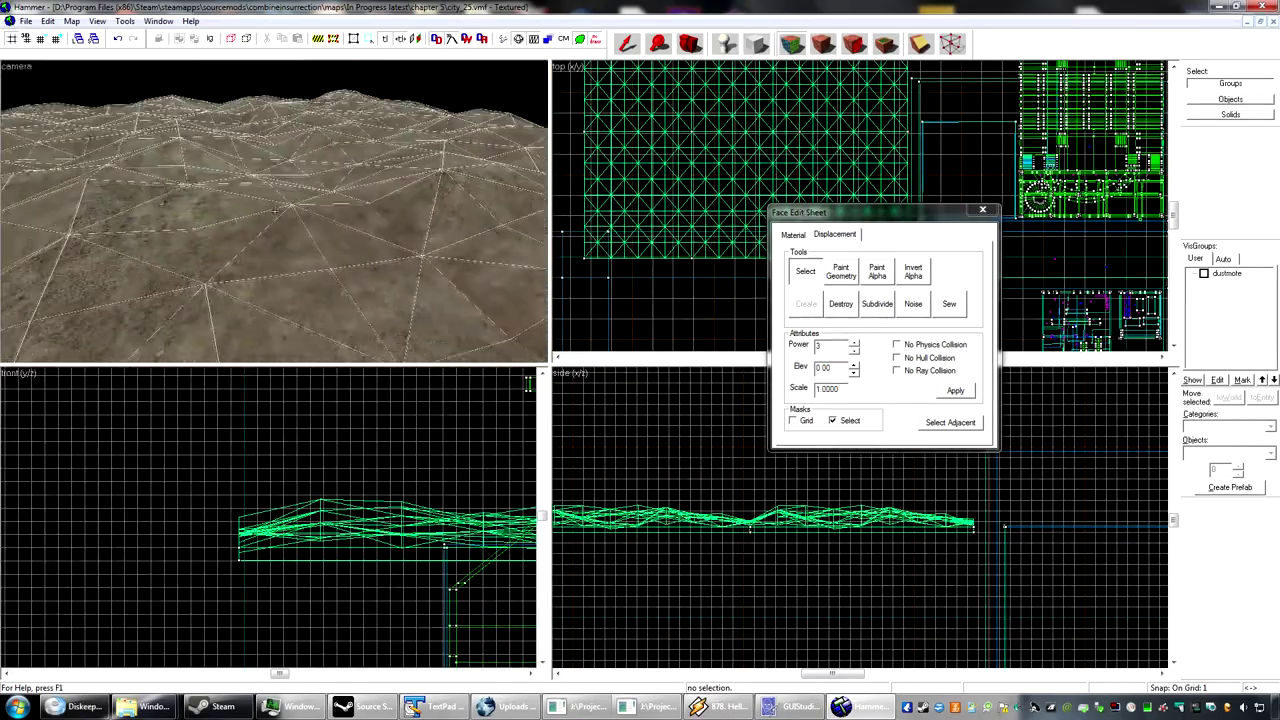
{"action": "key", "text": "s"}
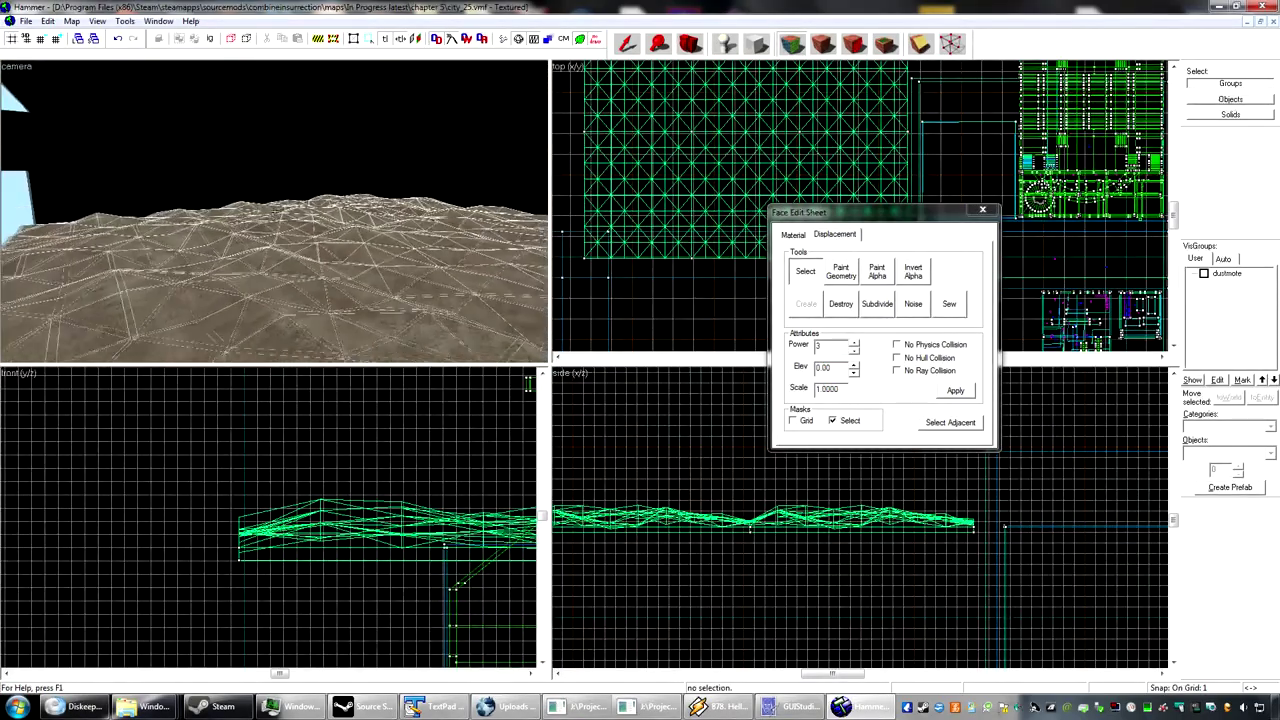
{"action": "left_click_drag", "start_coordinate": [274, 212], "coordinate": [274, 212]}
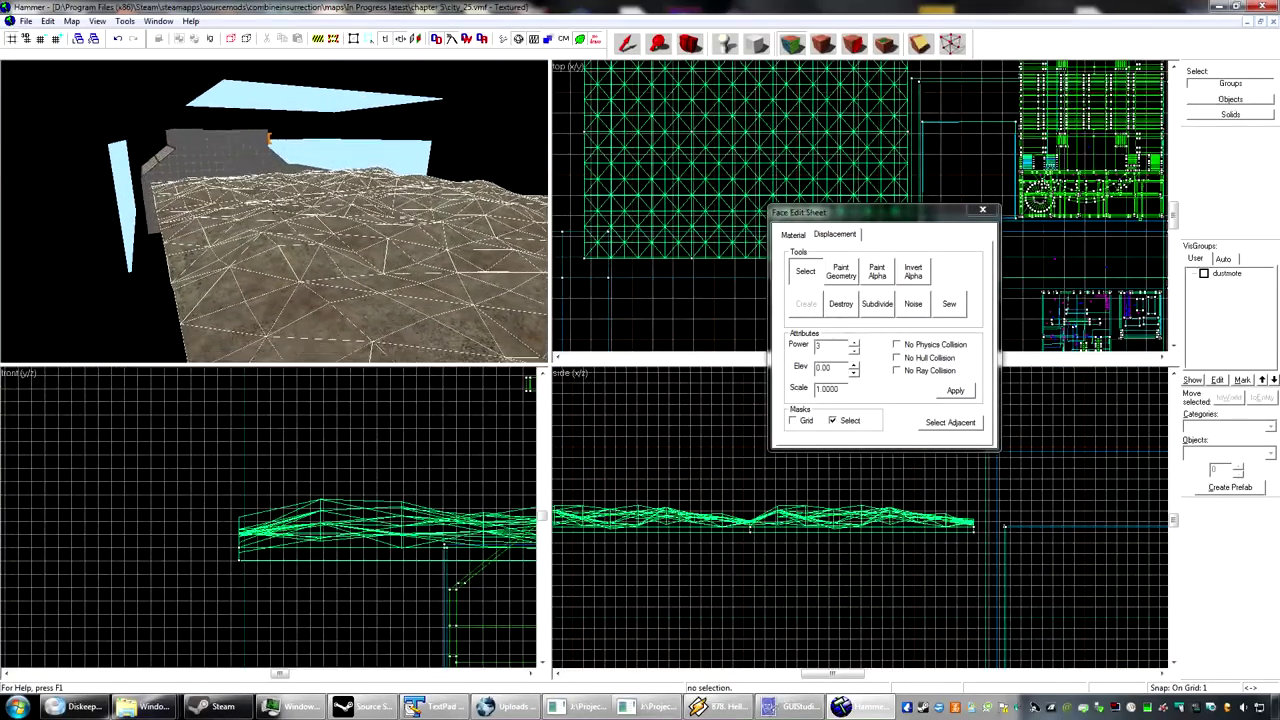
{"action": "key", "text": "w"}
{"action": "left_click_drag", "start_coordinate": [274, 212], "coordinate": [274, 212]}
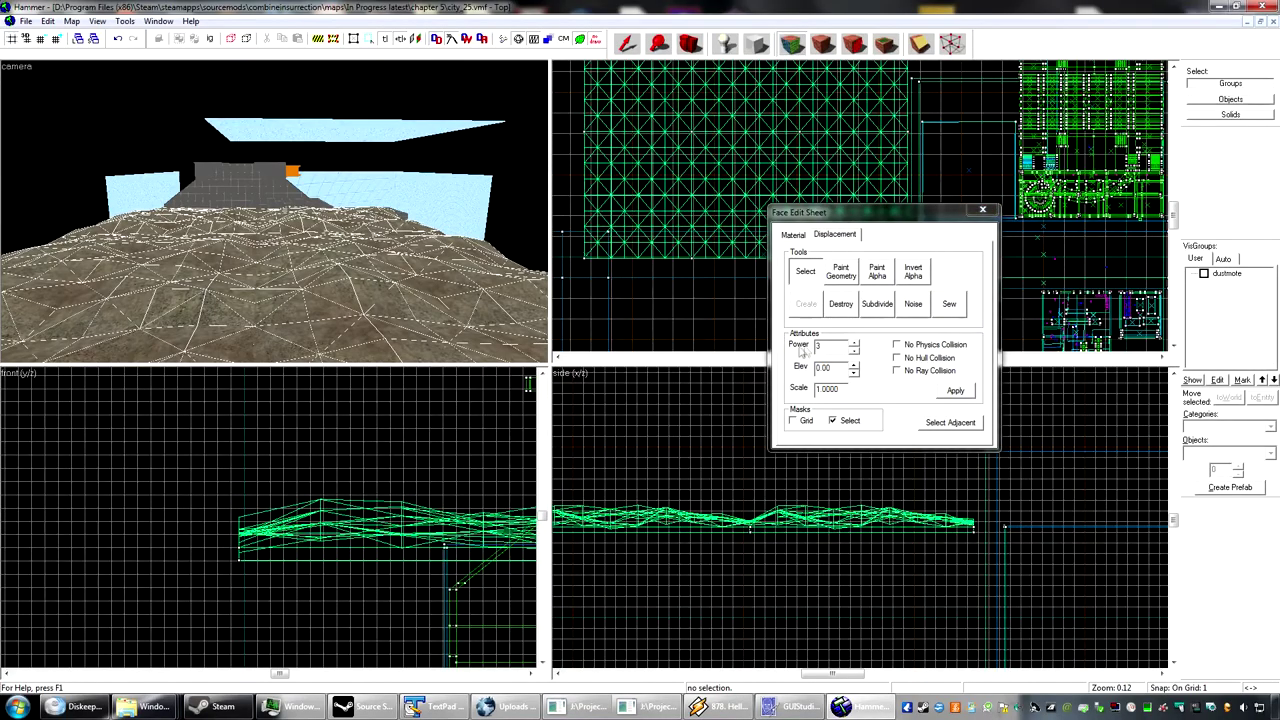
{"action": "left_click_drag", "start_coordinate": [274, 211], "coordinate": [274, 211]}
{"action": "key", "text": "z"}
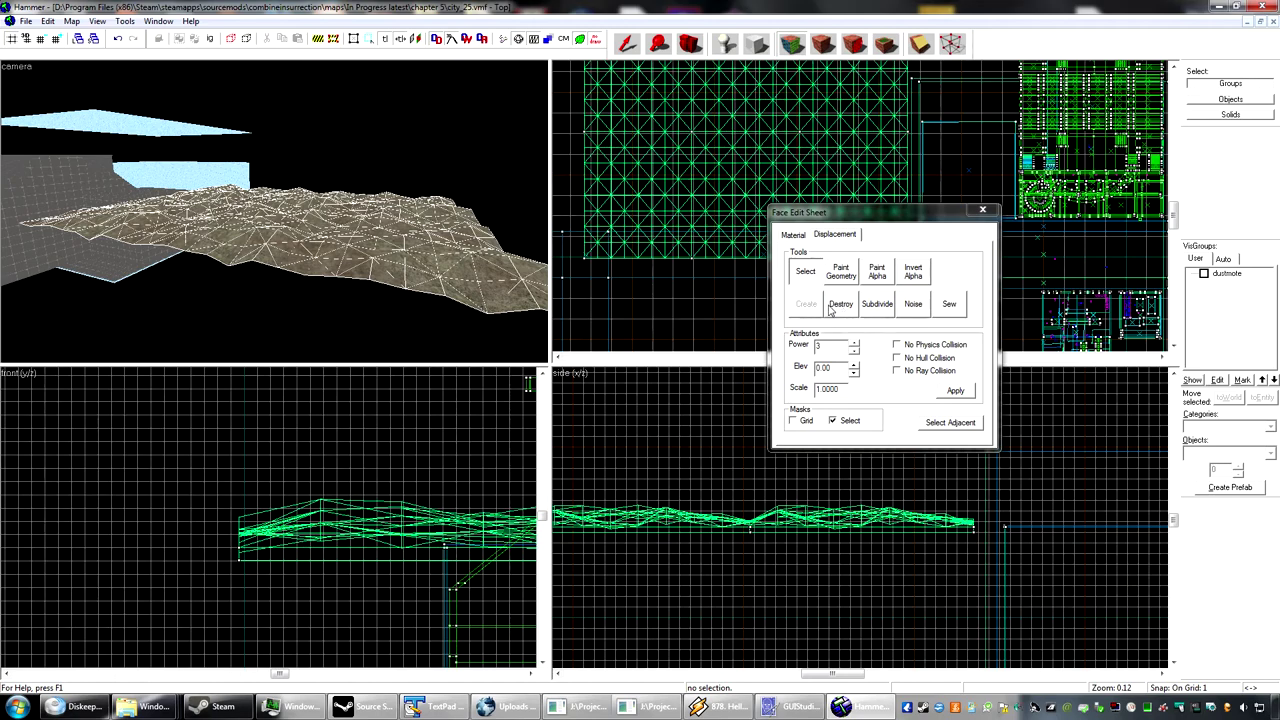
Step: Destroy the displacements on all six tiles and examine the flat brush faces underneath
{"action": "left_click", "coordinate": [841, 303]}
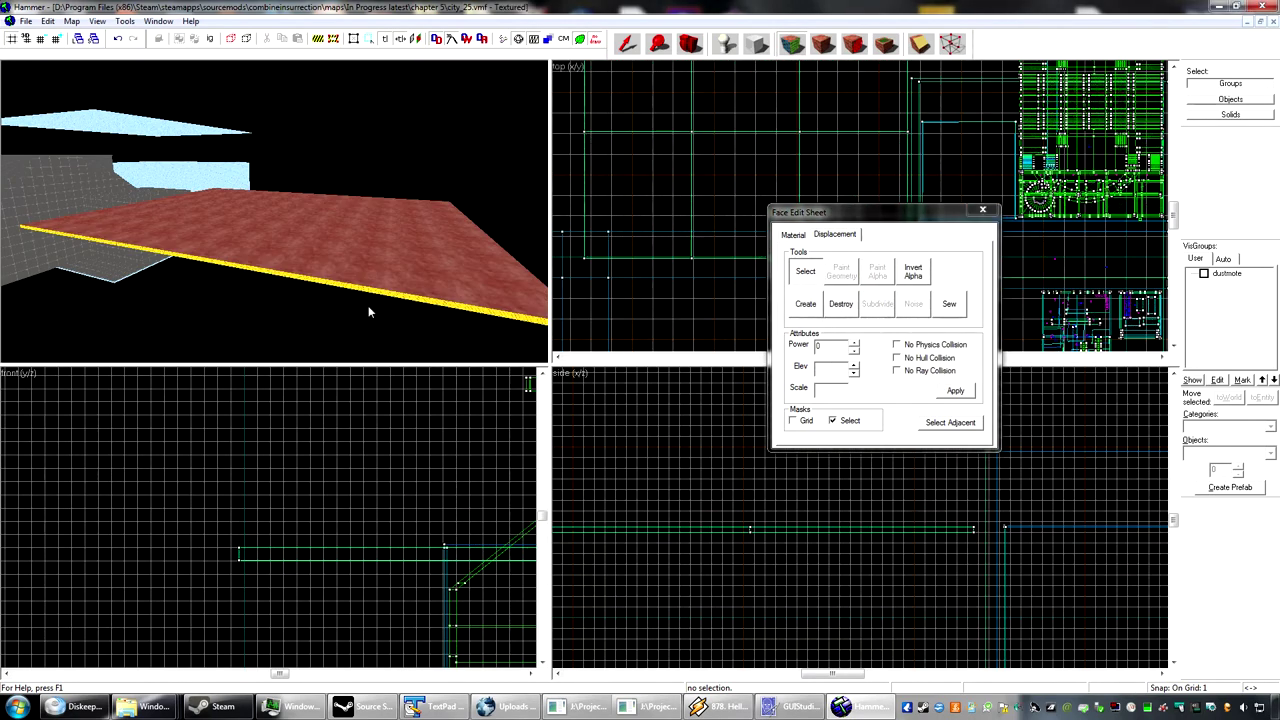
{"action": "key", "text": "z"}
{"action": "key", "text": "w"}
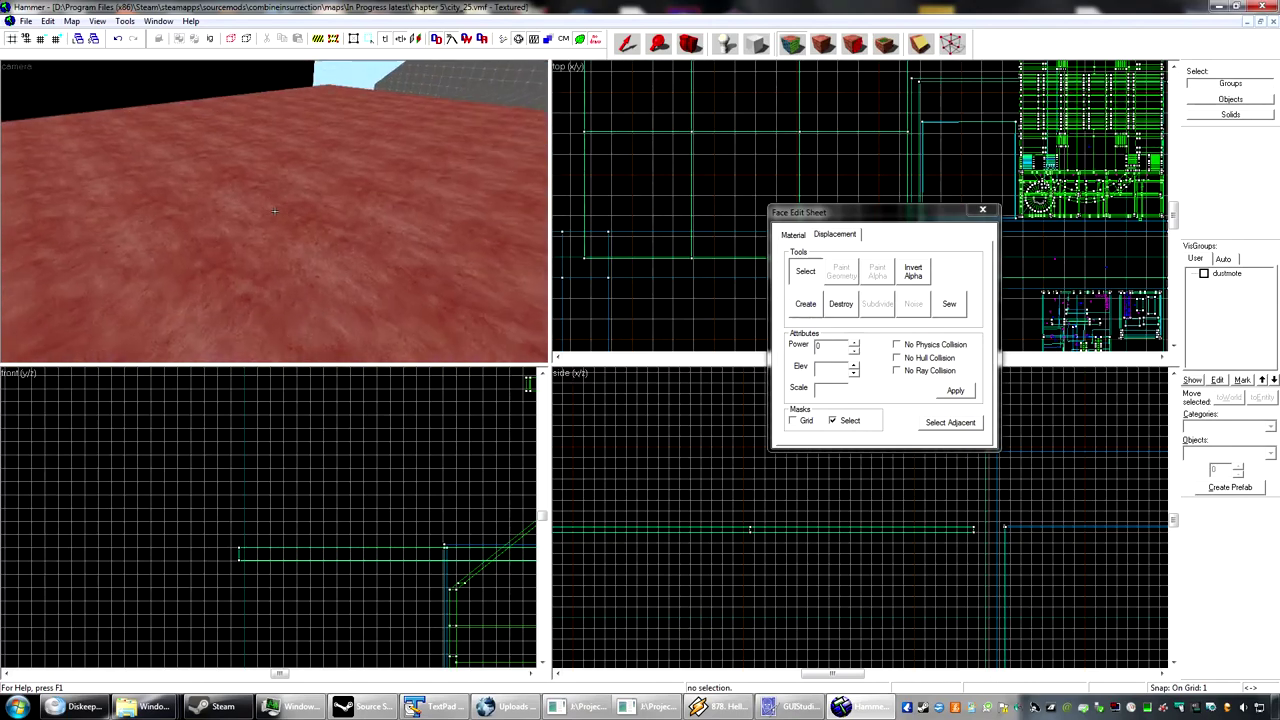
{"action": "key", "text": "z"}
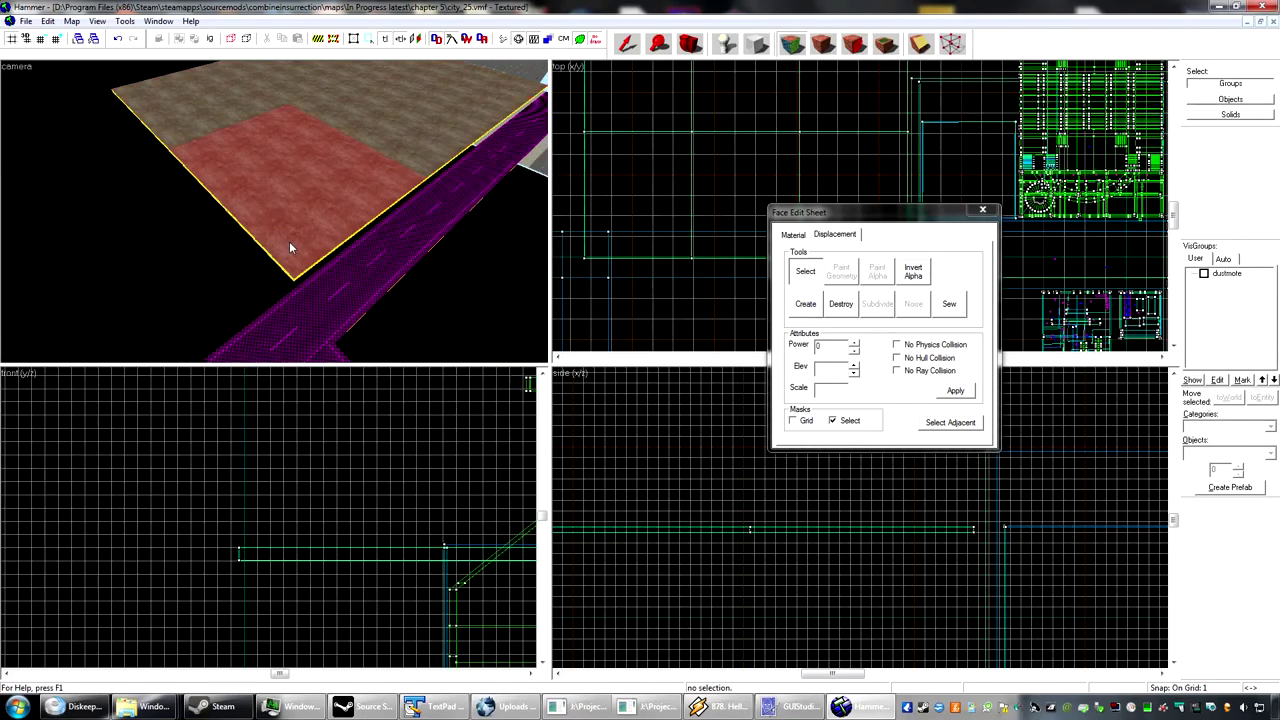
{"action": "key", "text": "z"}
{"action": "key", "text": "z"}
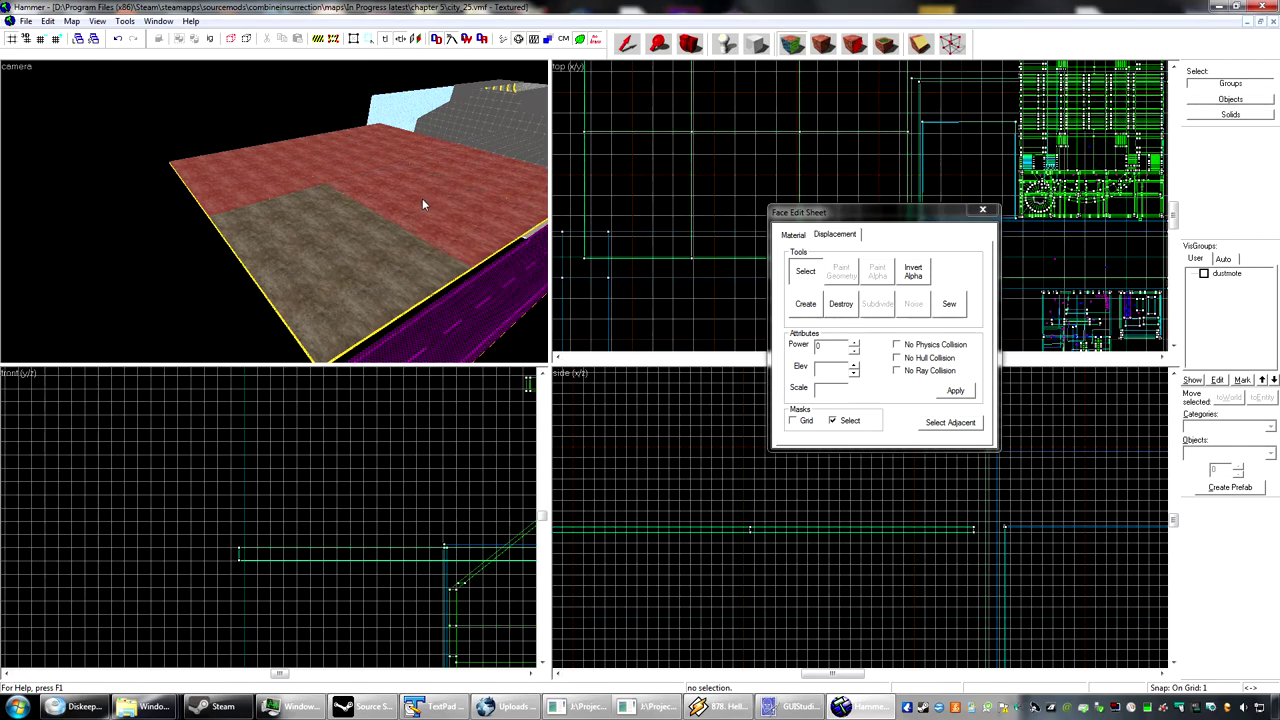
Step: Delete the five flat tiles around the near corner tile, and select the corner tile
{"action": "left_click", "coordinate": [983, 212]}
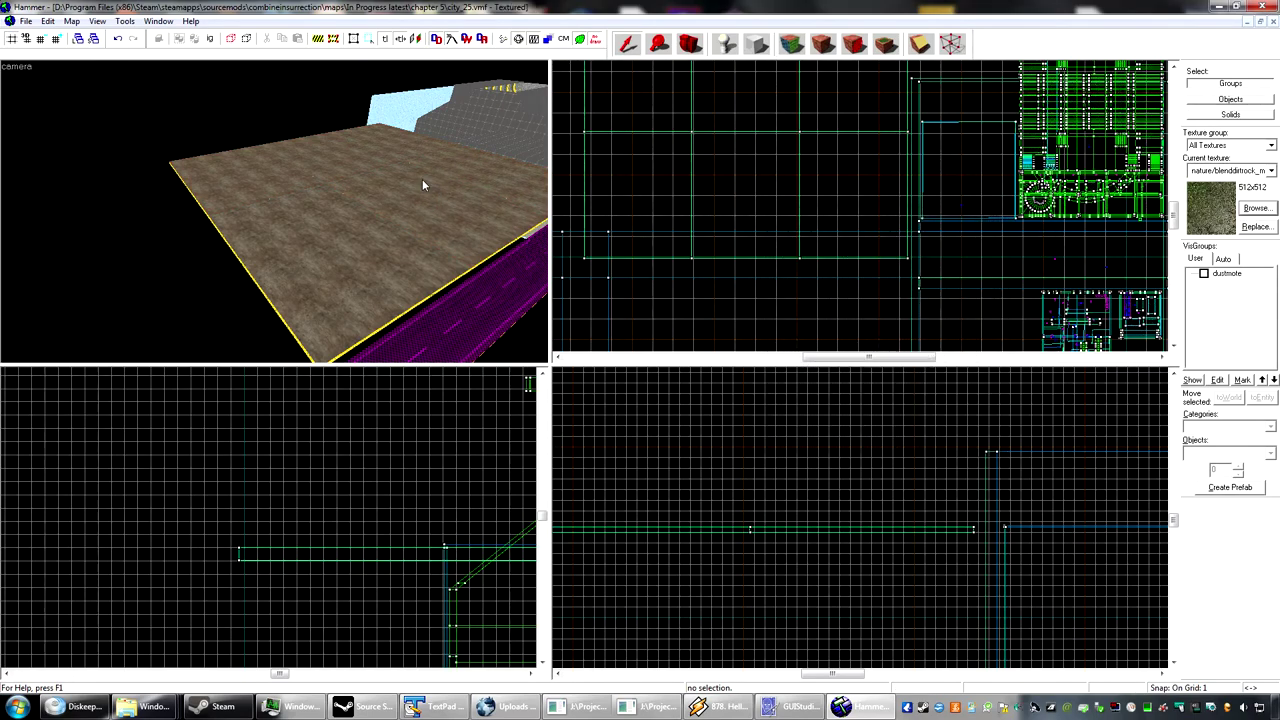
{"action": "left_click", "coordinate": [422, 179]}
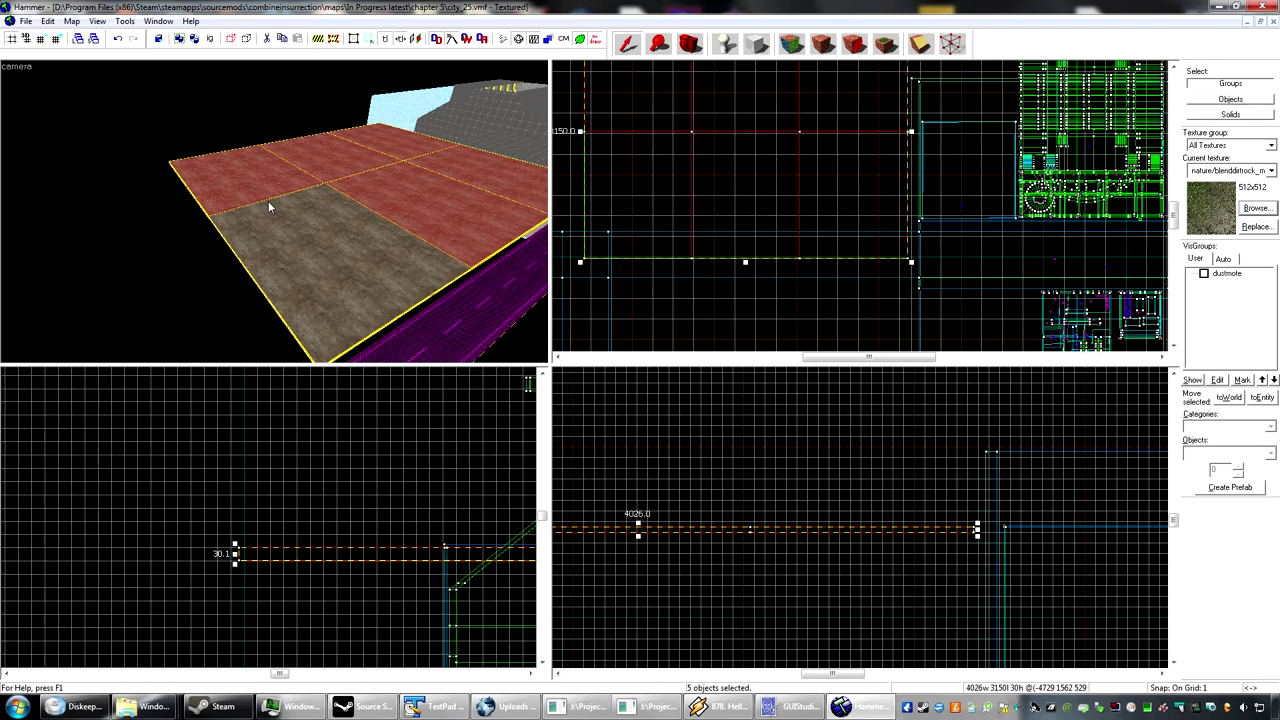
{"action": "key", "text": "Delete"}
{"action": "left_click", "coordinate": [322, 214]}
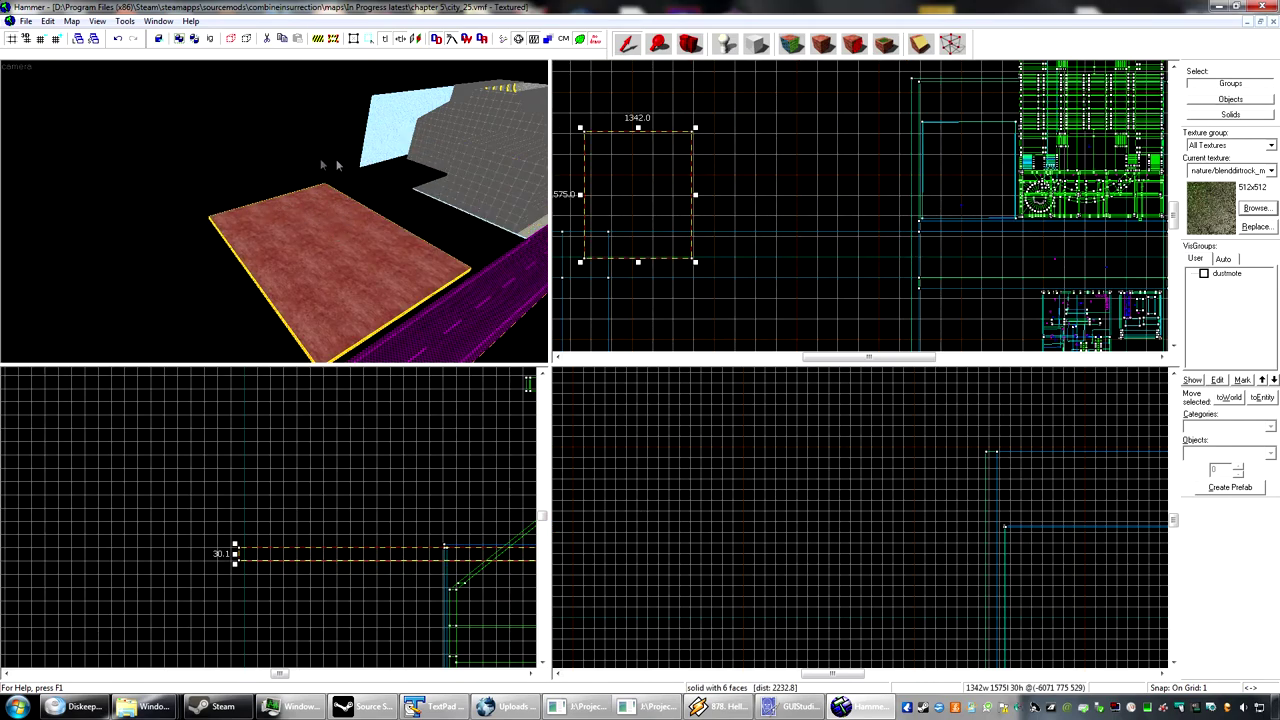
Step: Undo the tile deletion and the destroying of the displacements
{"action": "key", "text": "ctrl+z"}
{"action": "key", "text": "ctrl+z"}
{"action": "key", "text": "ctrl+z"}
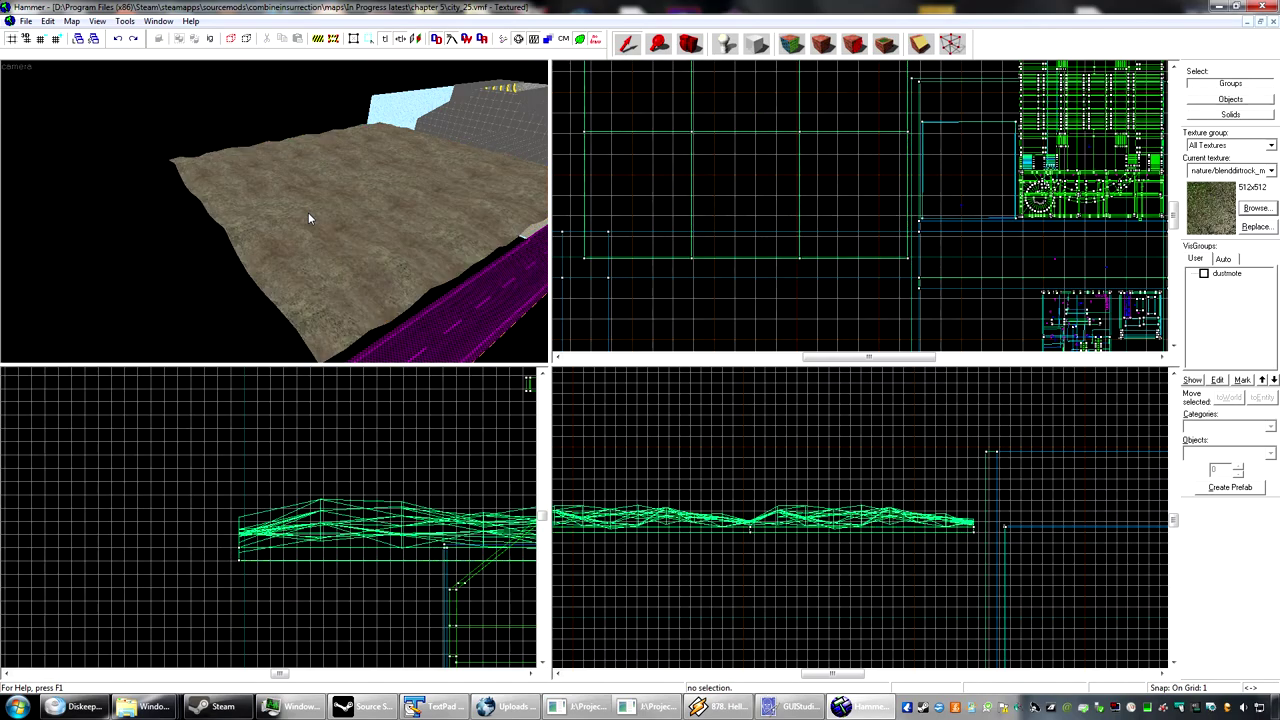
Step: Select all six tiles of the sewn displacement terrain
{"action": "left_click", "coordinate": [300, 165]}
{"action": "left_click", "coordinate": [315, 152], "text": "ctrl"}
{"action": "left_click", "coordinate": [386, 134], "text": "ctrl"}
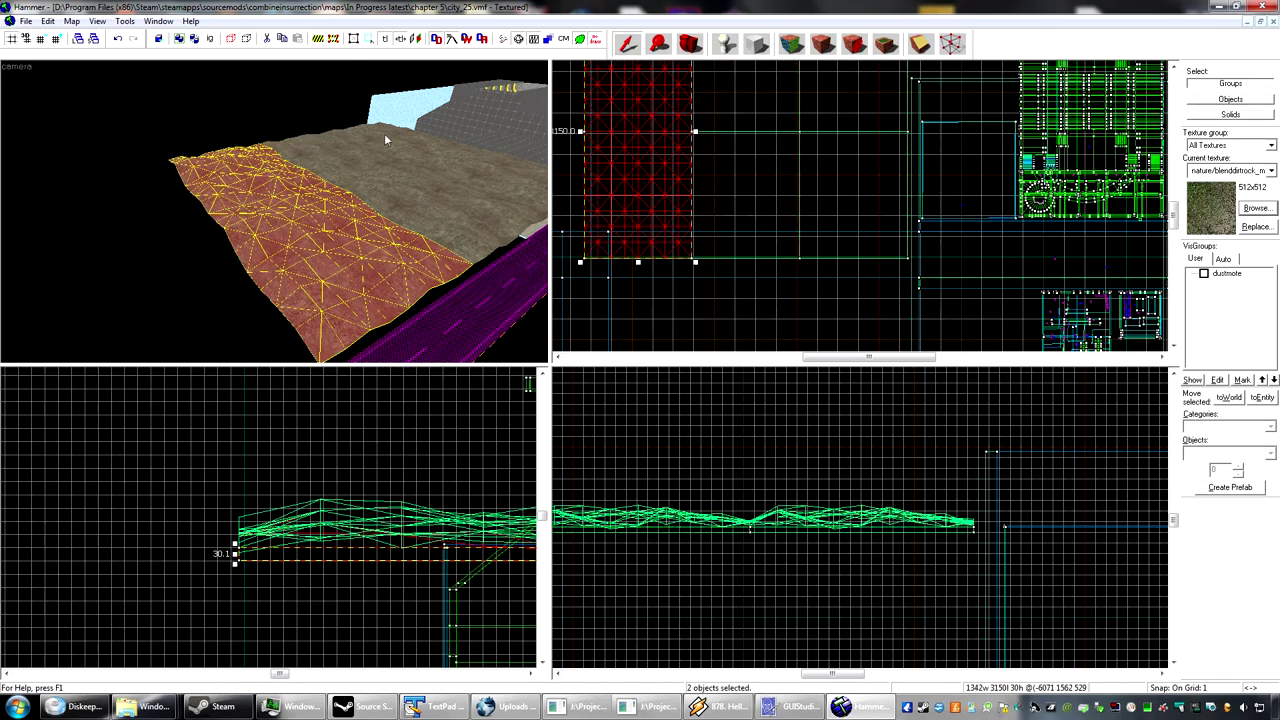
{"action": "left_click", "coordinate": [356, 178], "text": "ctrl"}
{"action": "left_click", "coordinate": [405, 195], "text": "ctrl"}
{"action": "left_click", "coordinate": [453, 178], "text": "ctrl"}
{"action": "key", "text": "z"}
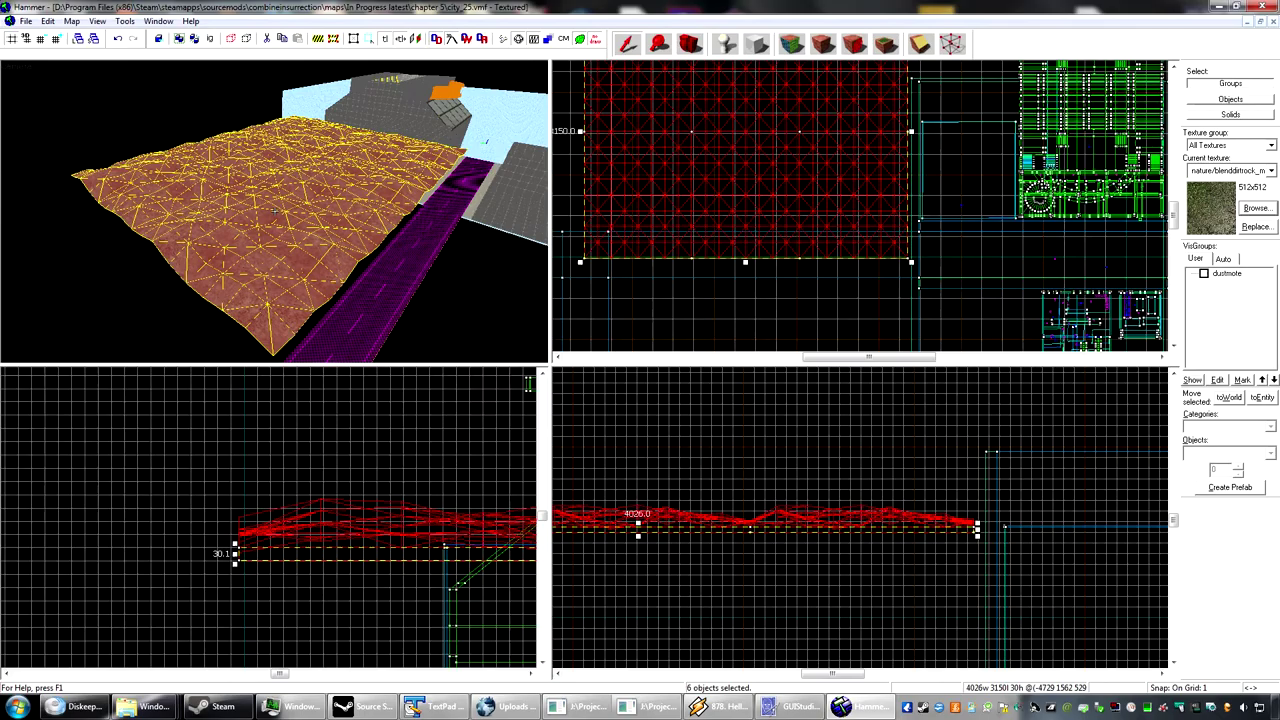
{"action": "key", "text": "a"}
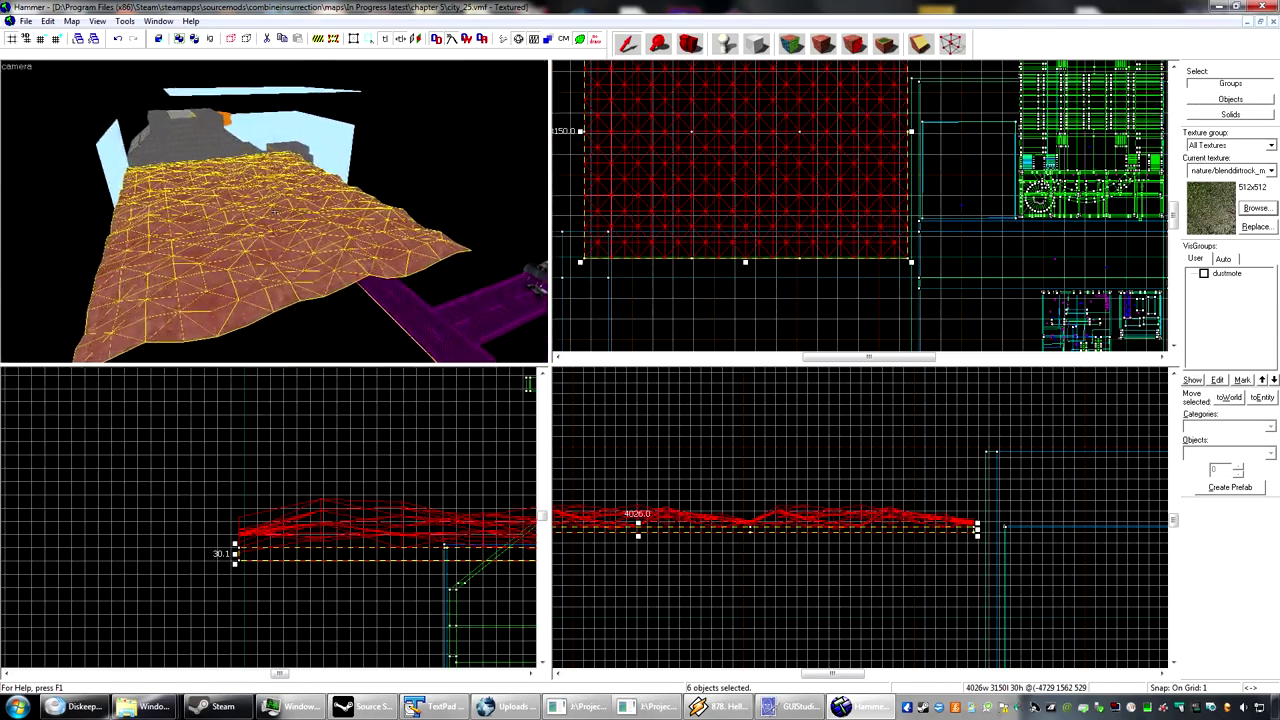
{"action": "key", "text": "Left"}
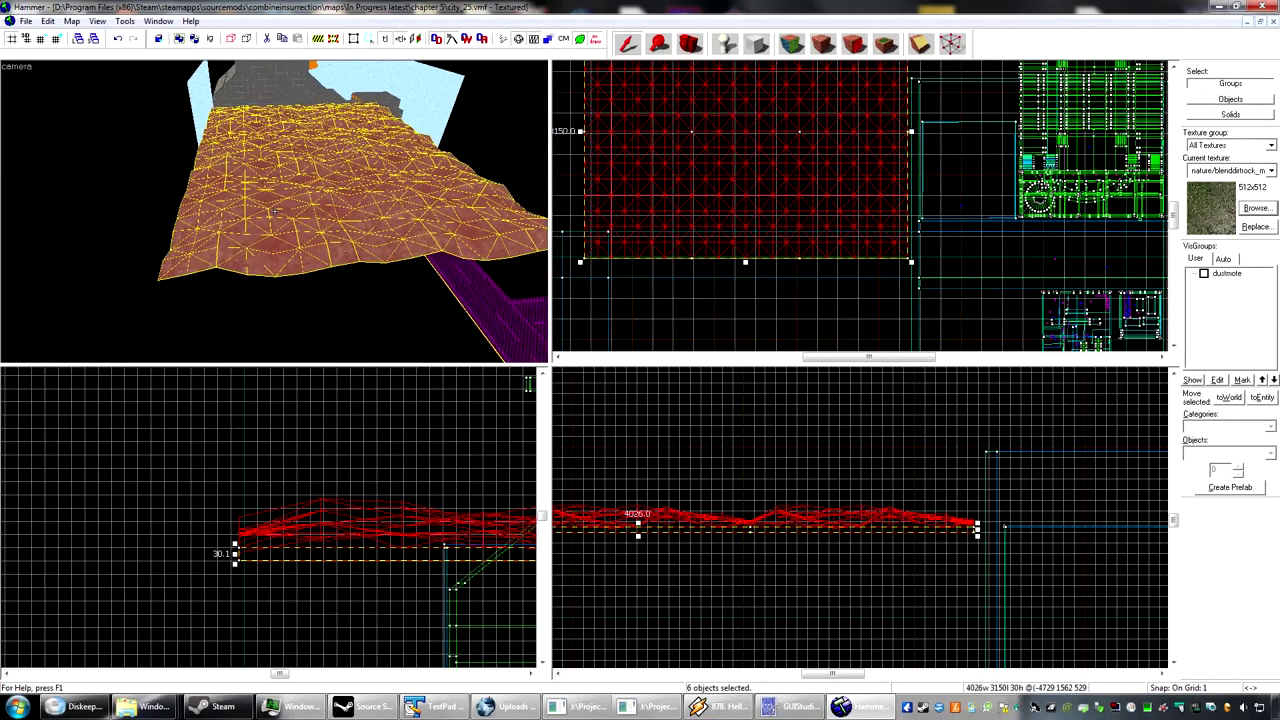
{"action": "key", "text": "a"}
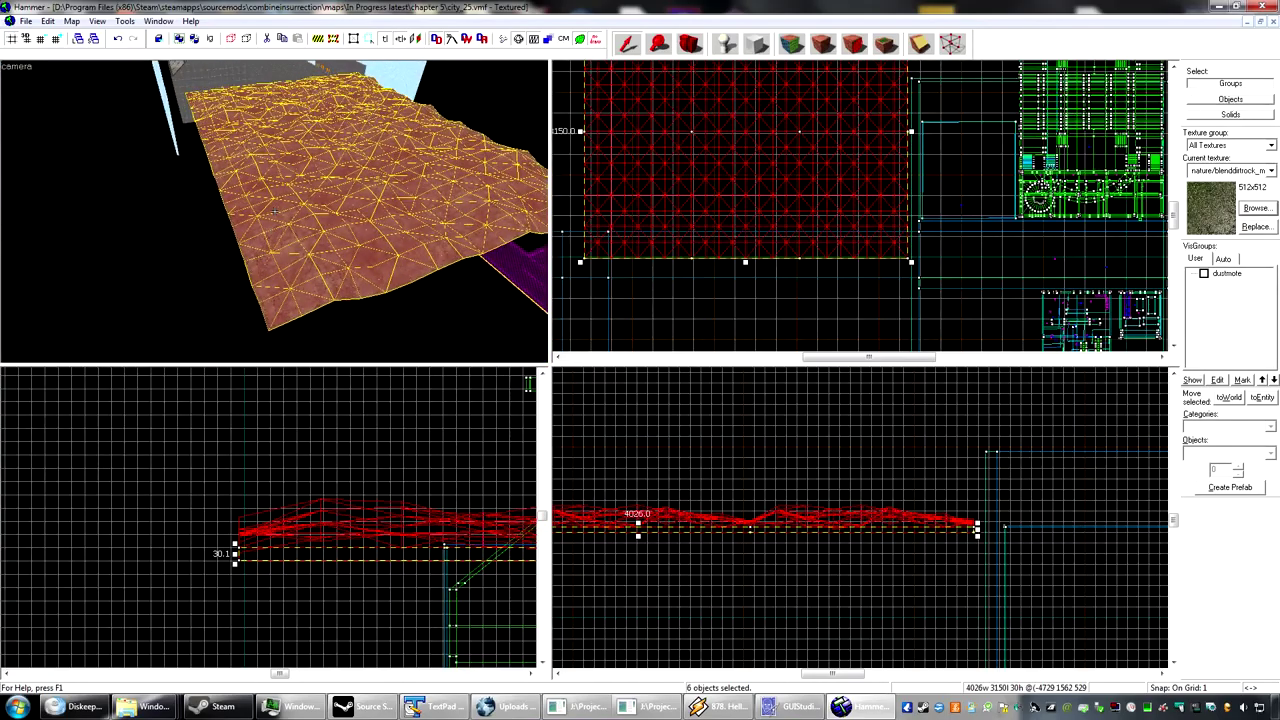
{"action": "key", "text": "Up"}
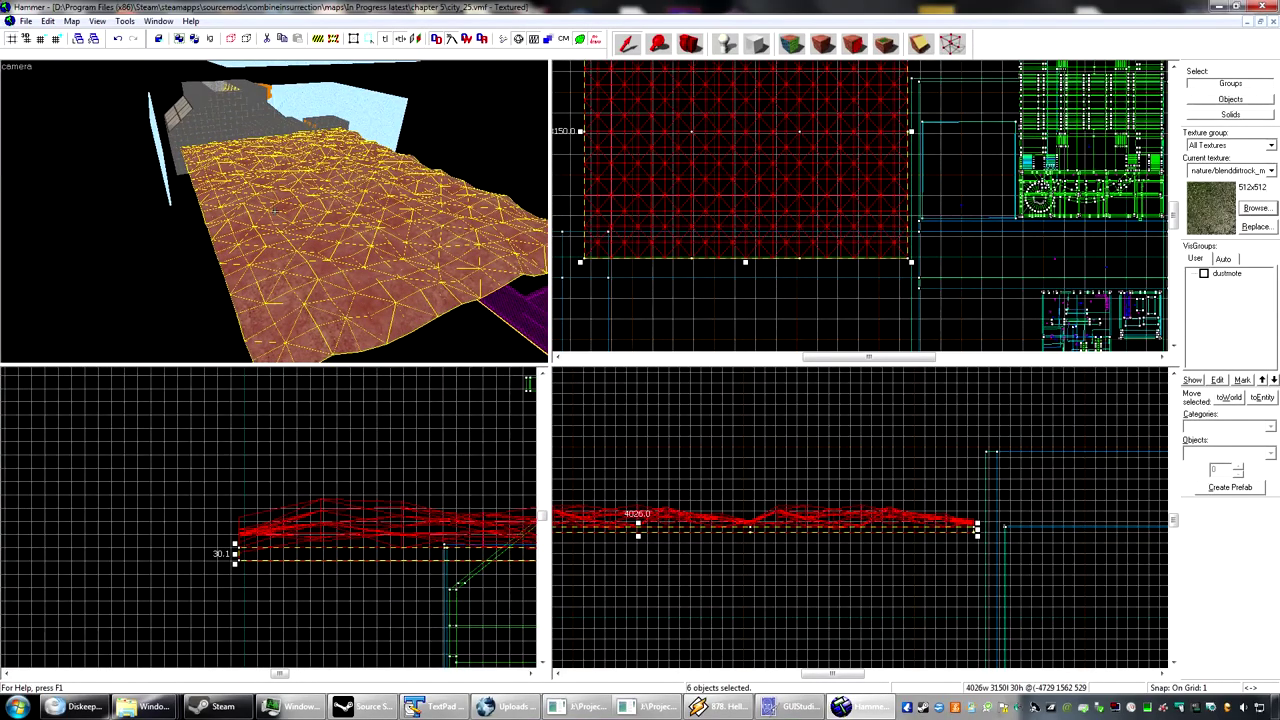
{"action": "key", "text": "Up"}
{"action": "key", "text": "Down"}
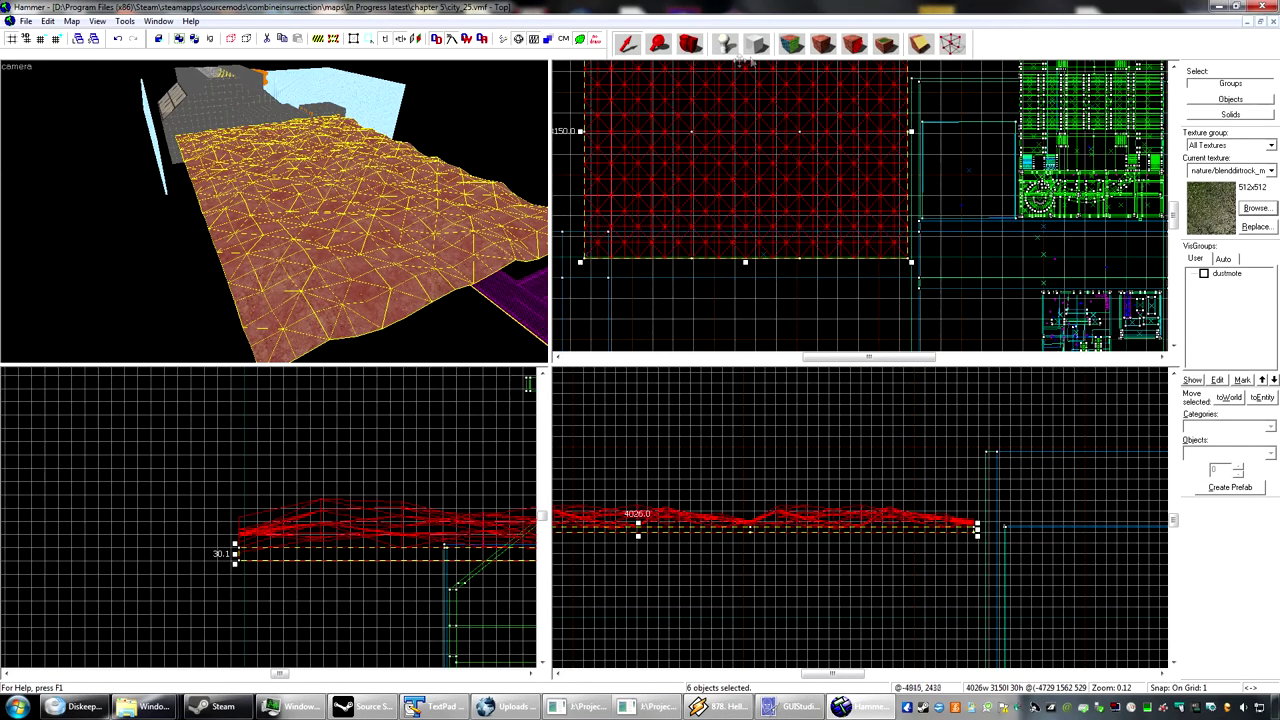
Step: Show the six tiles in displacement editing and examine the sewn terrain surface and its front edge from several angles
{"action": "left_click", "coordinate": [757, 43]}
{"action": "left_click", "coordinate": [835, 234]}
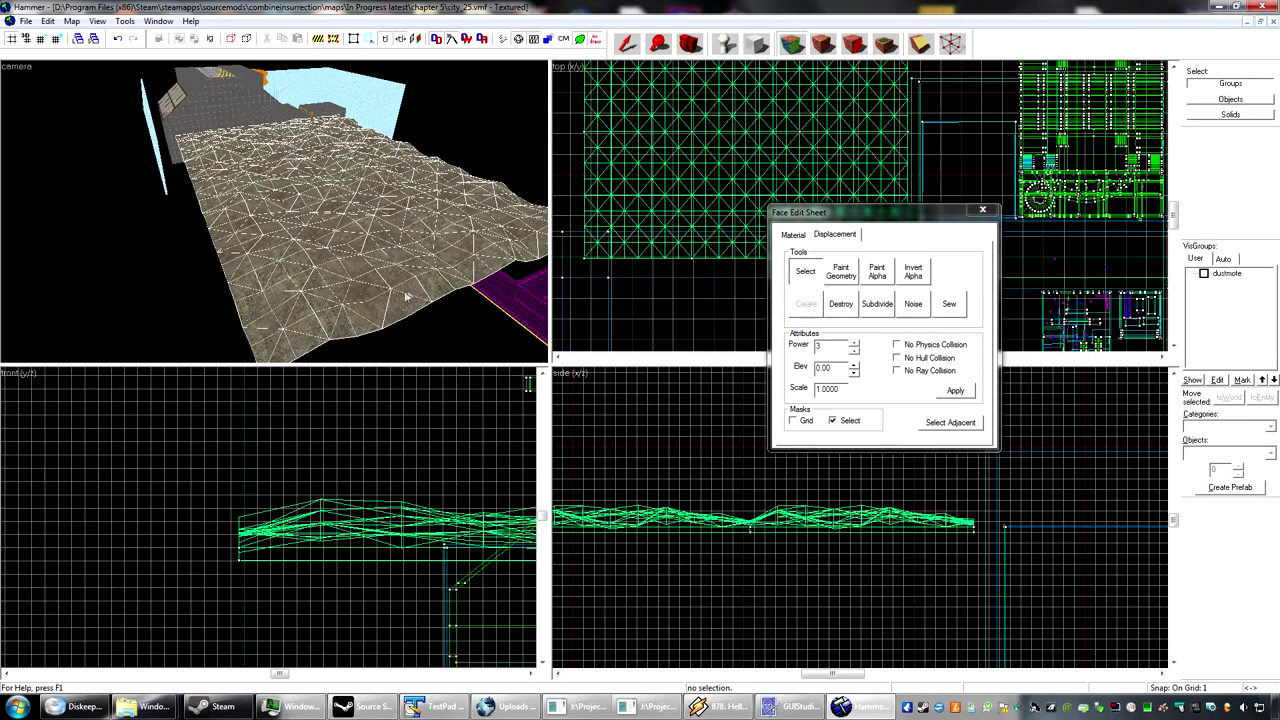
{"action": "key", "text": "z"}
{"action": "key", "text": "w"}
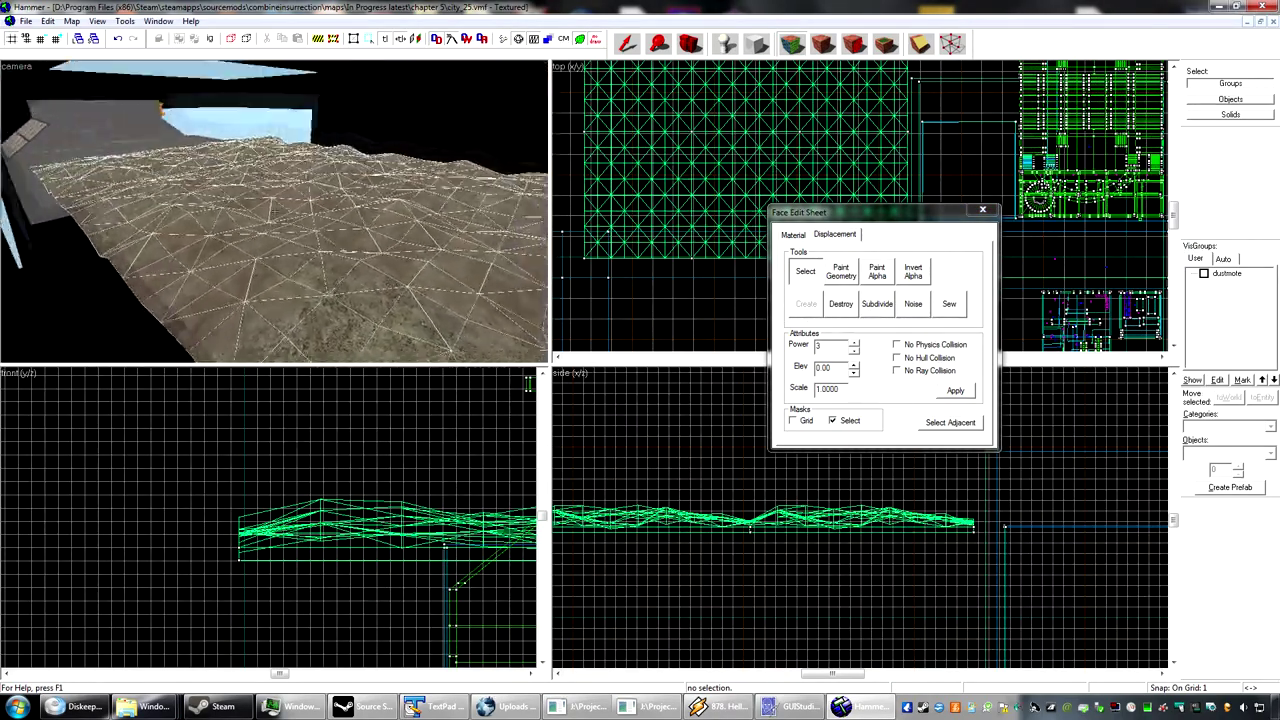
{"action": "left_click_drag", "start_coordinate": [378, 260], "coordinate": [275, 211]}
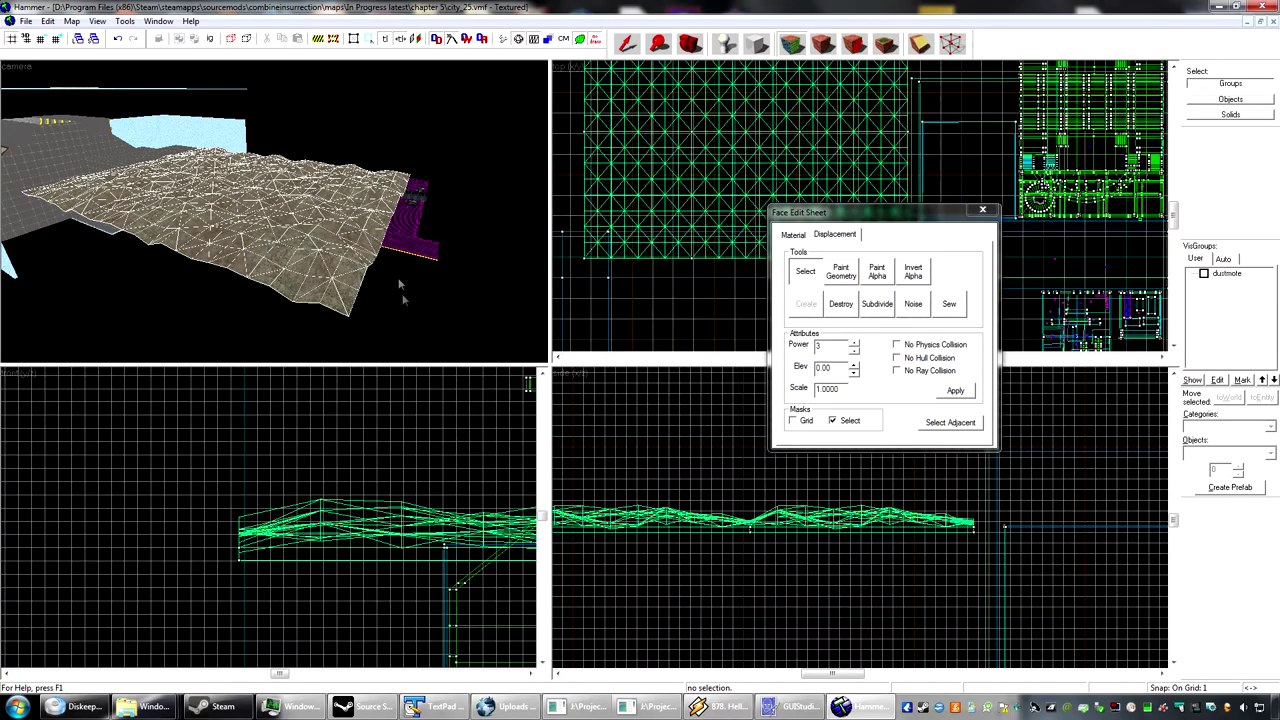
{"action": "key", "text": "z"}
{"action": "key", "text": "w"}
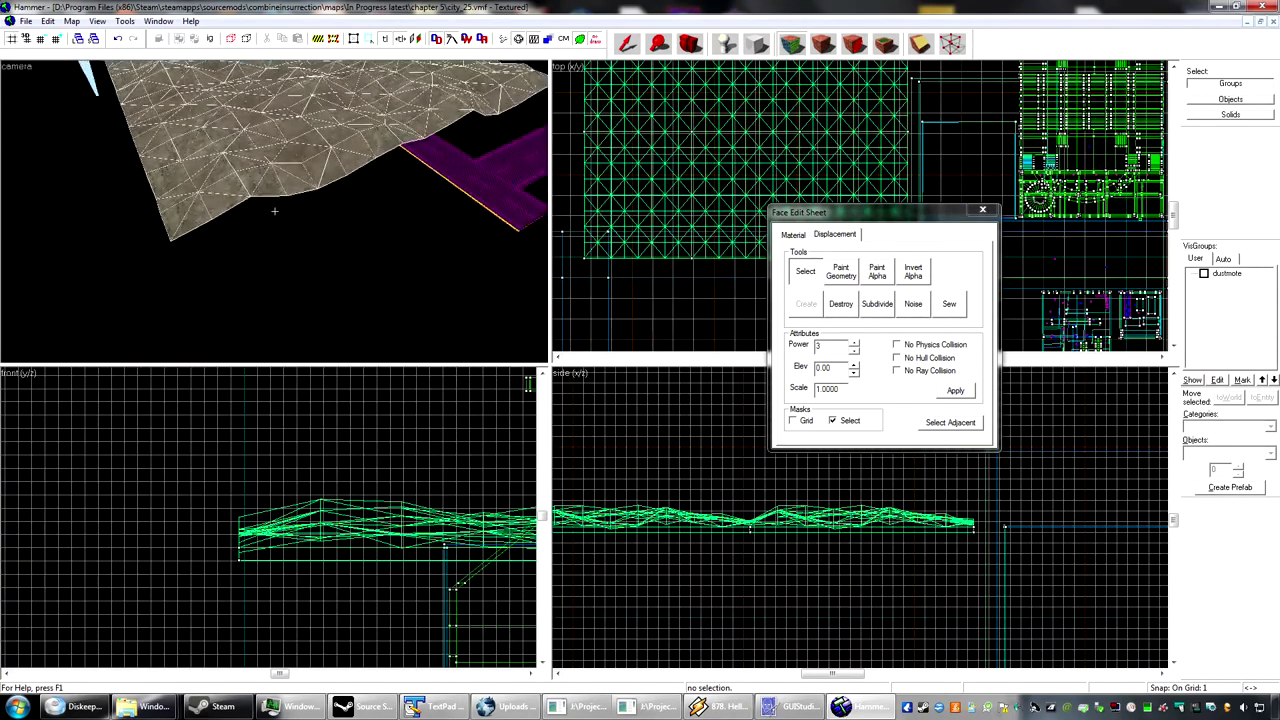
{"action": "key", "text": "s"}
{"action": "key", "text": "z"}
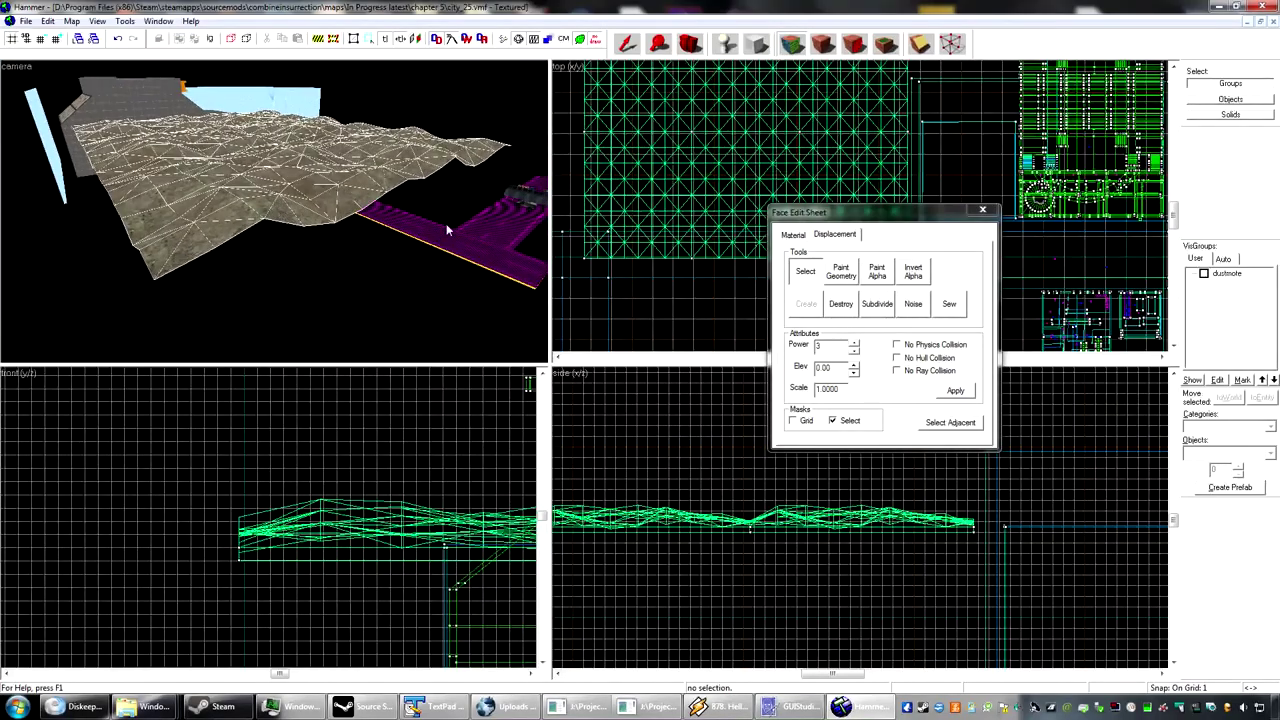
{"action": "left_click", "coordinate": [983, 210]}
Step: Draw a block about 3998 by 141 units along the terrain's lower edge in the top view and align it with that edge
{"action": "middle_click_drag", "start_coordinate": [694, 238], "coordinate": [808, 226]}
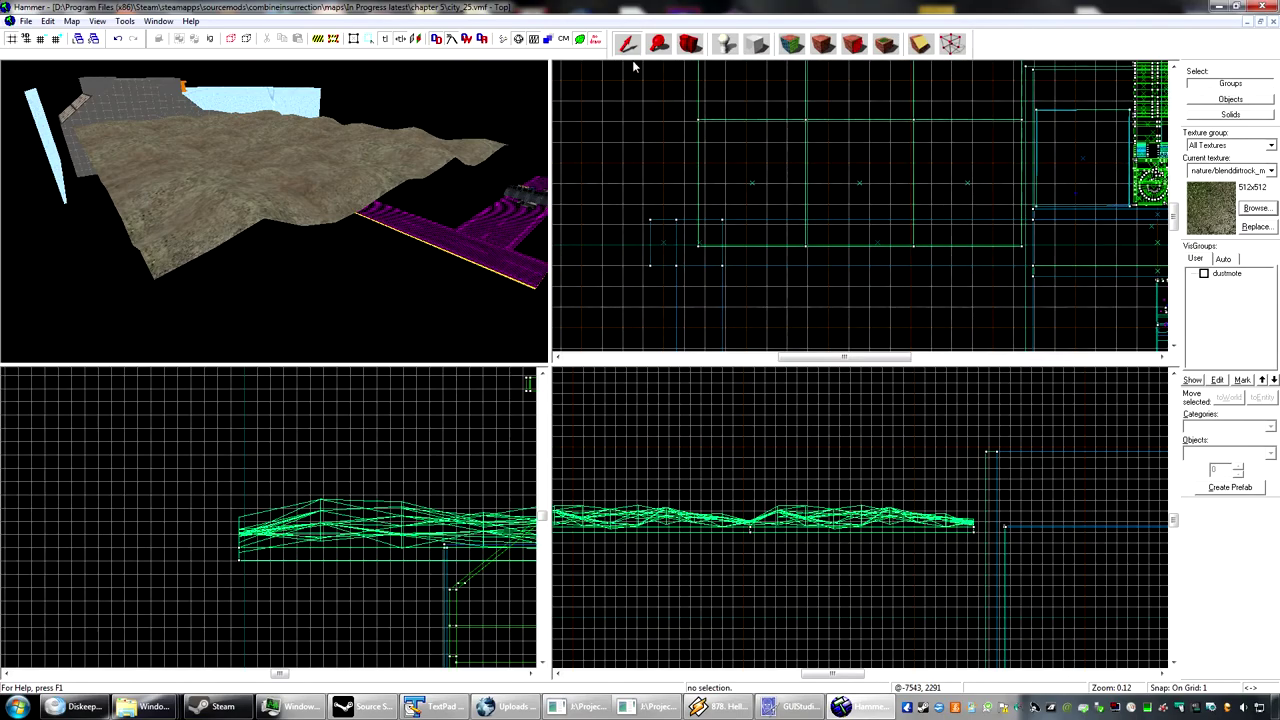
{"action": "middle_click_drag", "start_coordinate": [979, 272], "coordinate": [863, 241]}
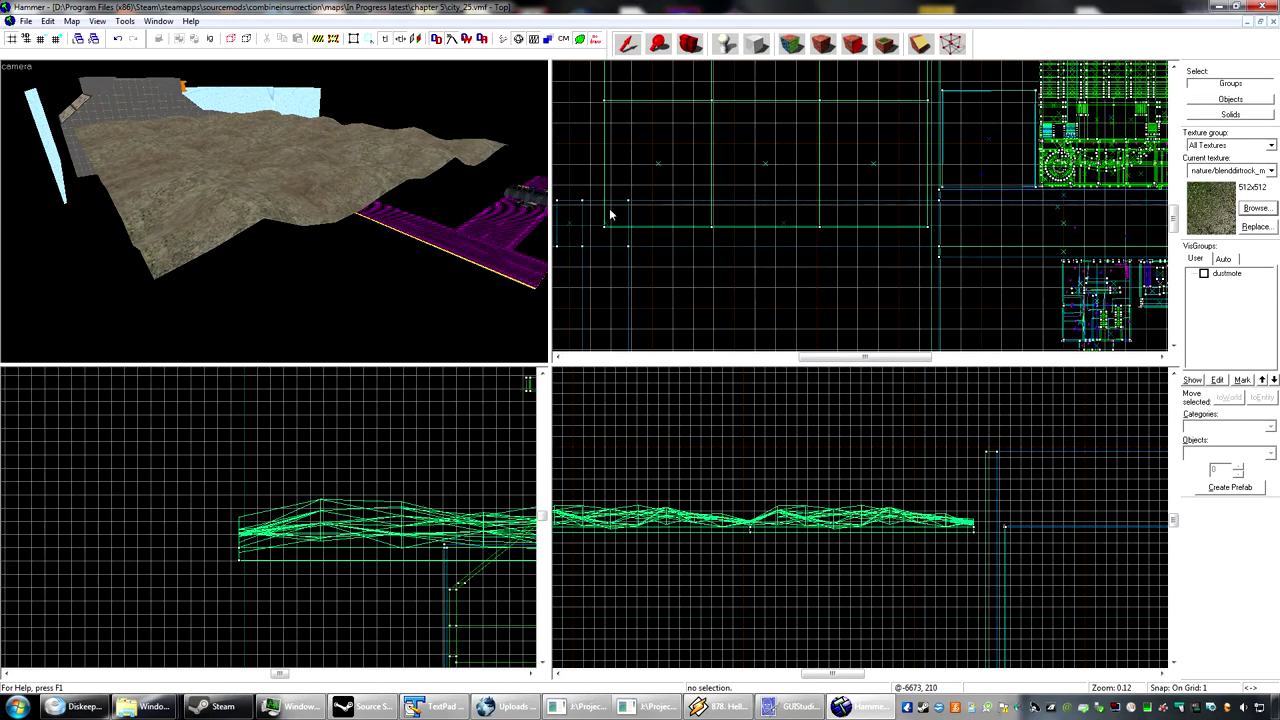
{"action": "left_click_drag", "start_coordinate": [603, 228], "coordinate": [915, 247]}
{"action": "scroll", "coordinate": [924, 245], "scroll_direction": "up", "scroll_amount": 10}
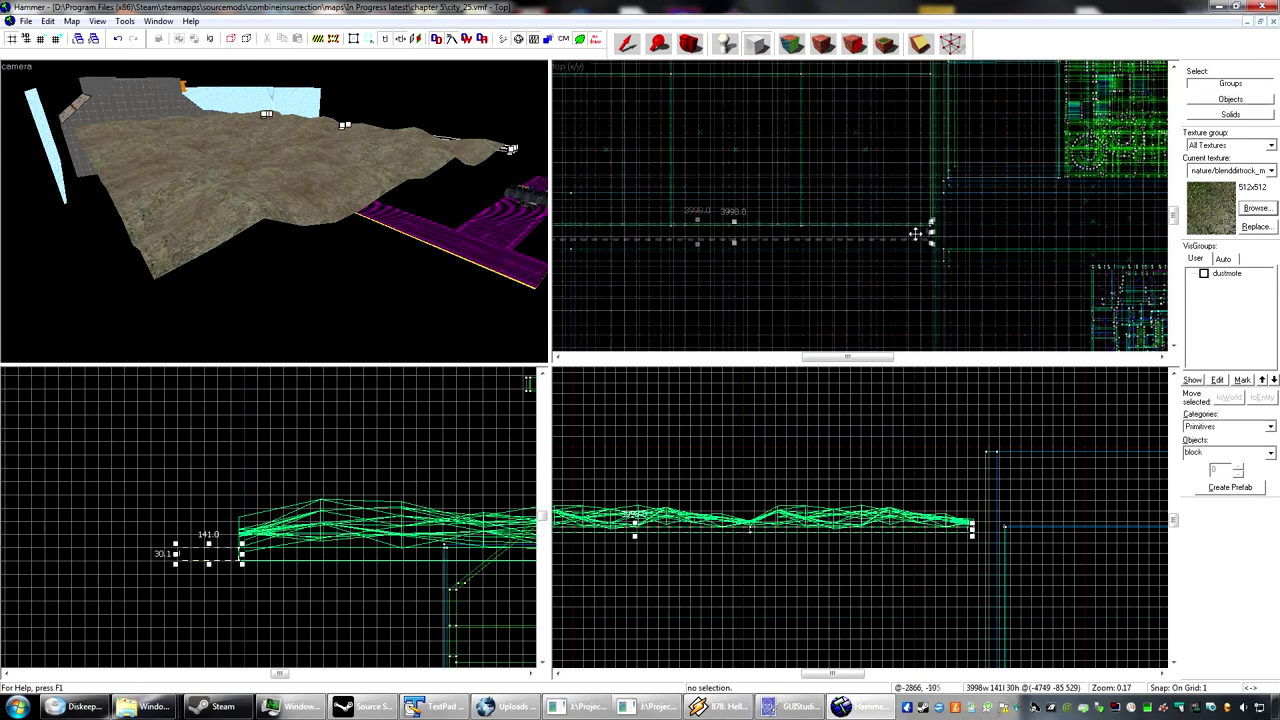
{"action": "scroll", "coordinate": [958, 160], "scroll_direction": "up", "scroll_amount": 10}
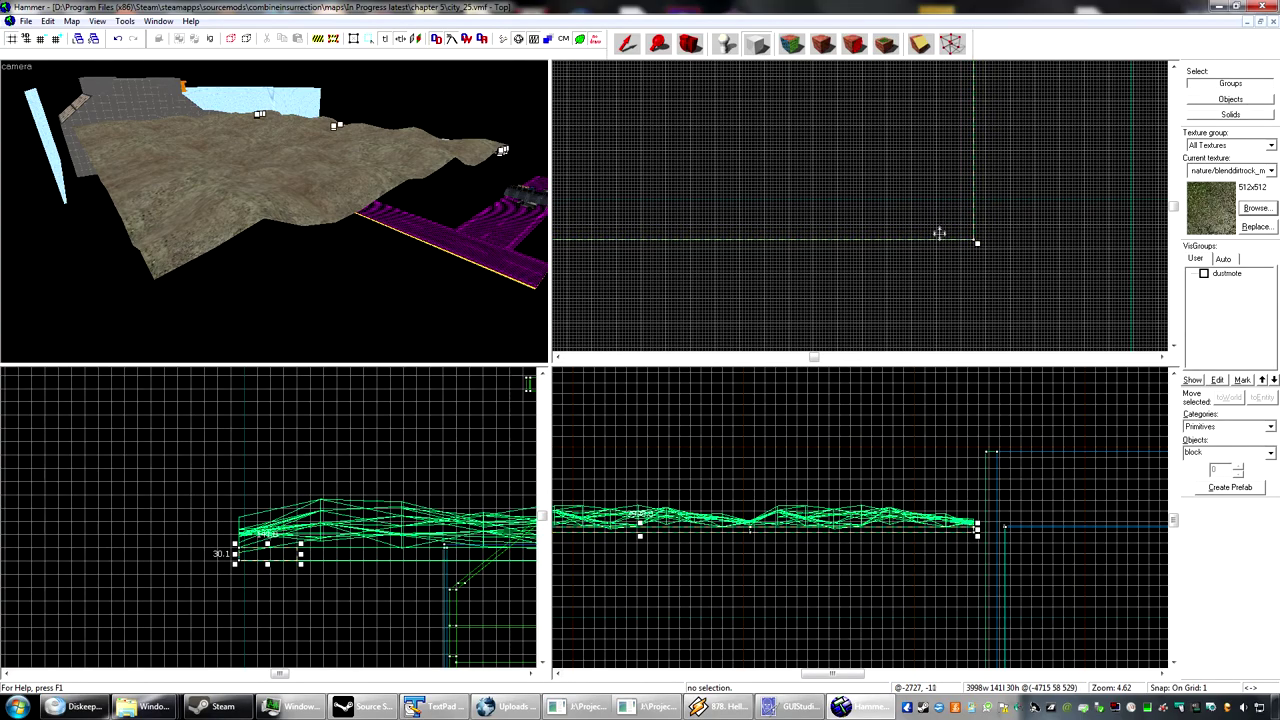
{"action": "scroll", "coordinate": [939, 232], "scroll_direction": "down", "scroll_amount": 20}
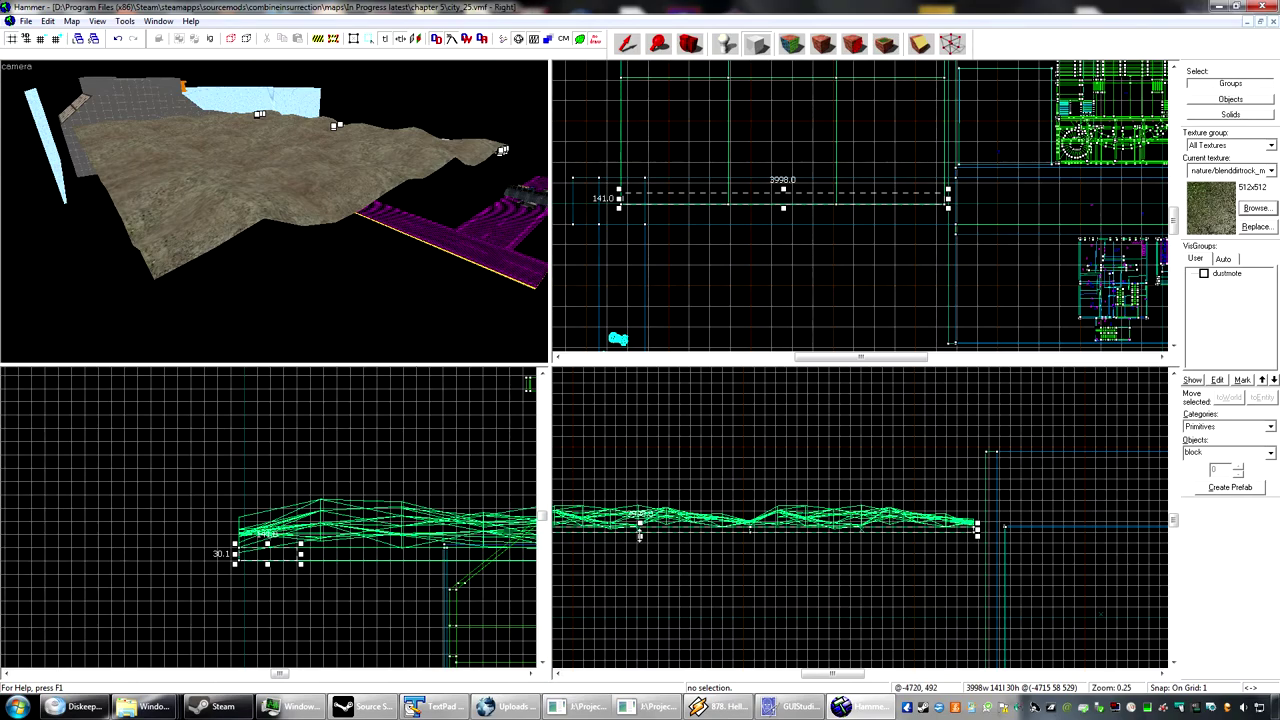
Step: Extend the block outline down from the terrain to 1002 units high and create the wall brush
{"action": "scroll", "coordinate": [701, 556], "scroll_direction": "down", "scroll_amount": 5}
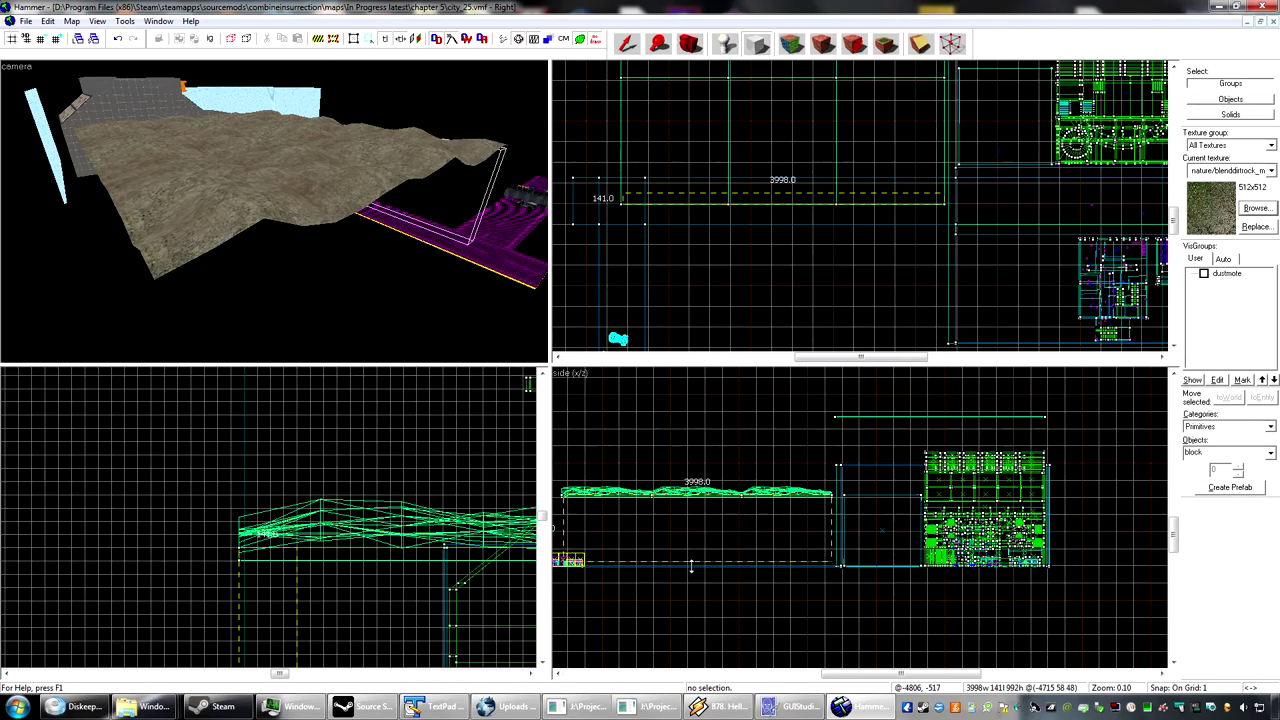
{"action": "key", "text": "z"}
{"action": "key", "text": "w"}
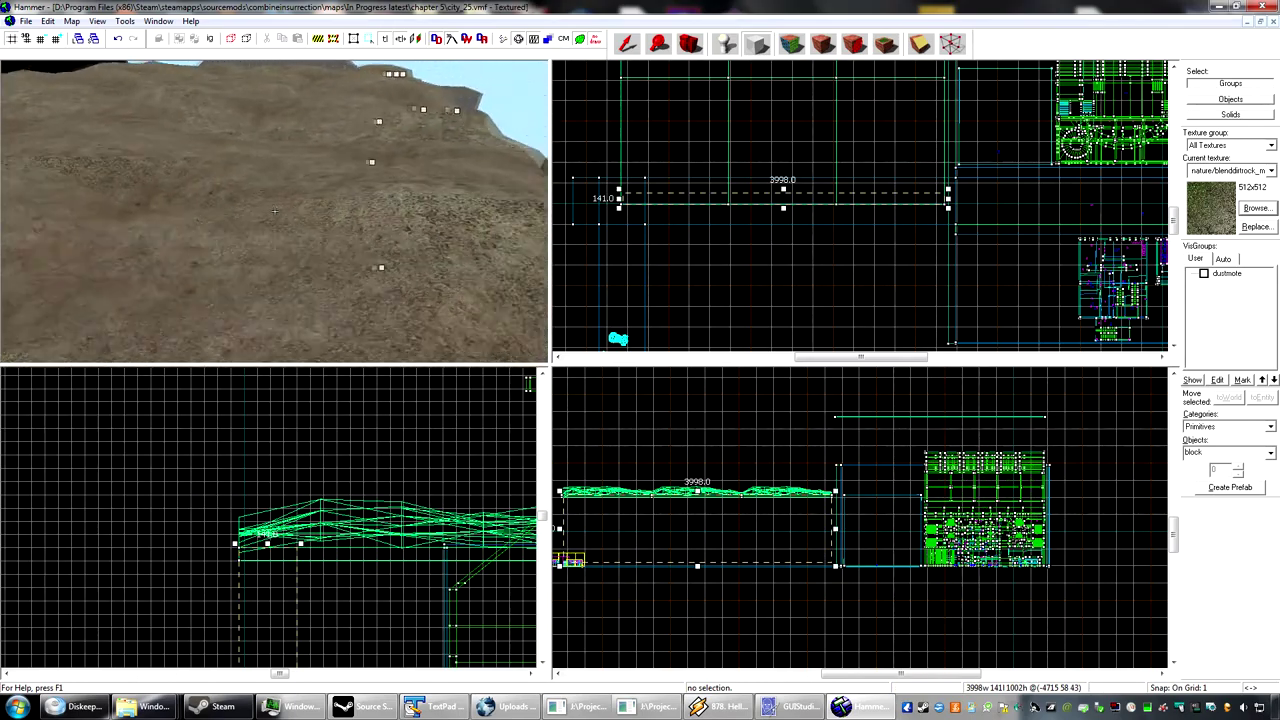
{"action": "key", "text": "s"}
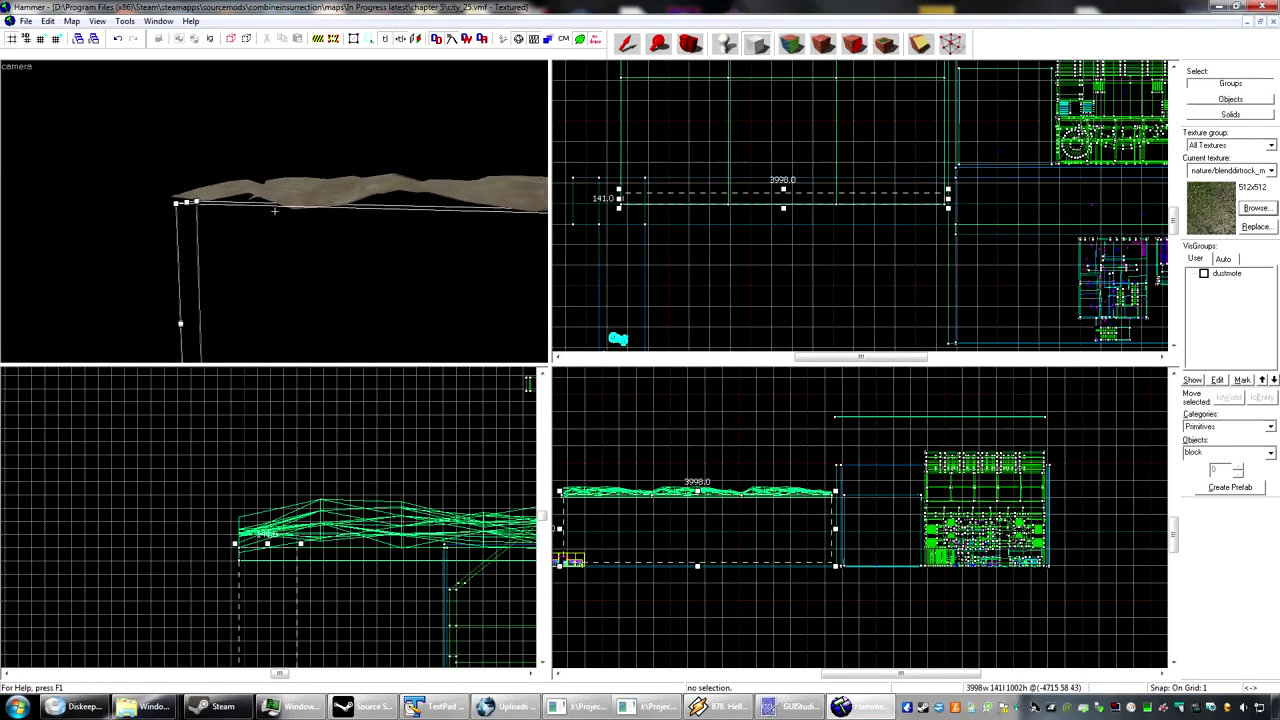
{"action": "key", "text": "z"}
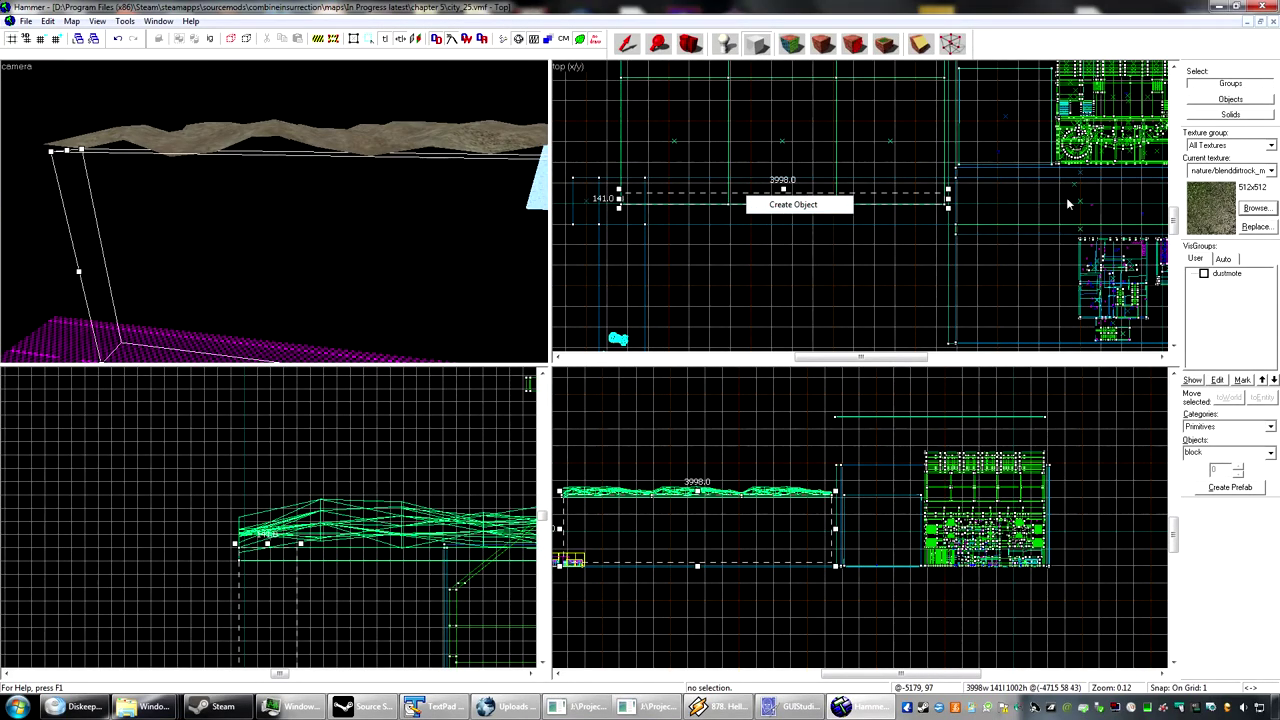
{"action": "left_click", "coordinate": [797, 205]}
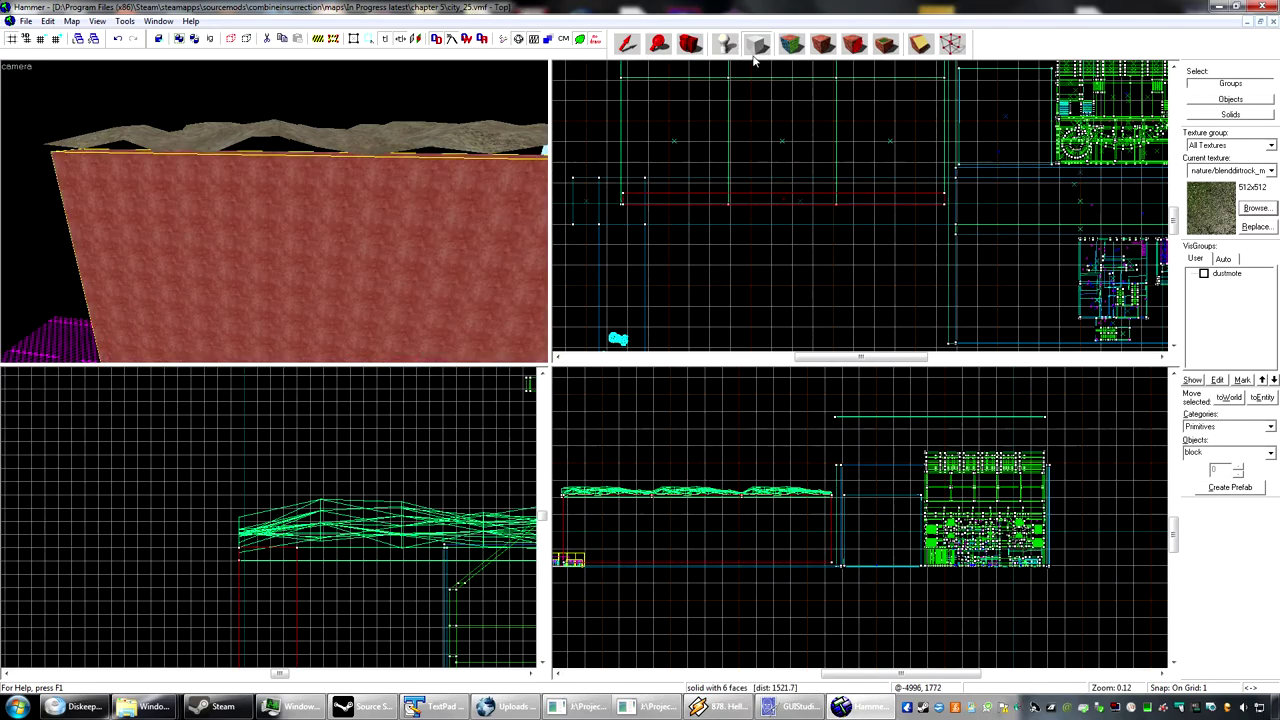
Step: Turn the wall's large outer face into a displacement with power 3
{"action": "left_click", "coordinate": [795, 46]}
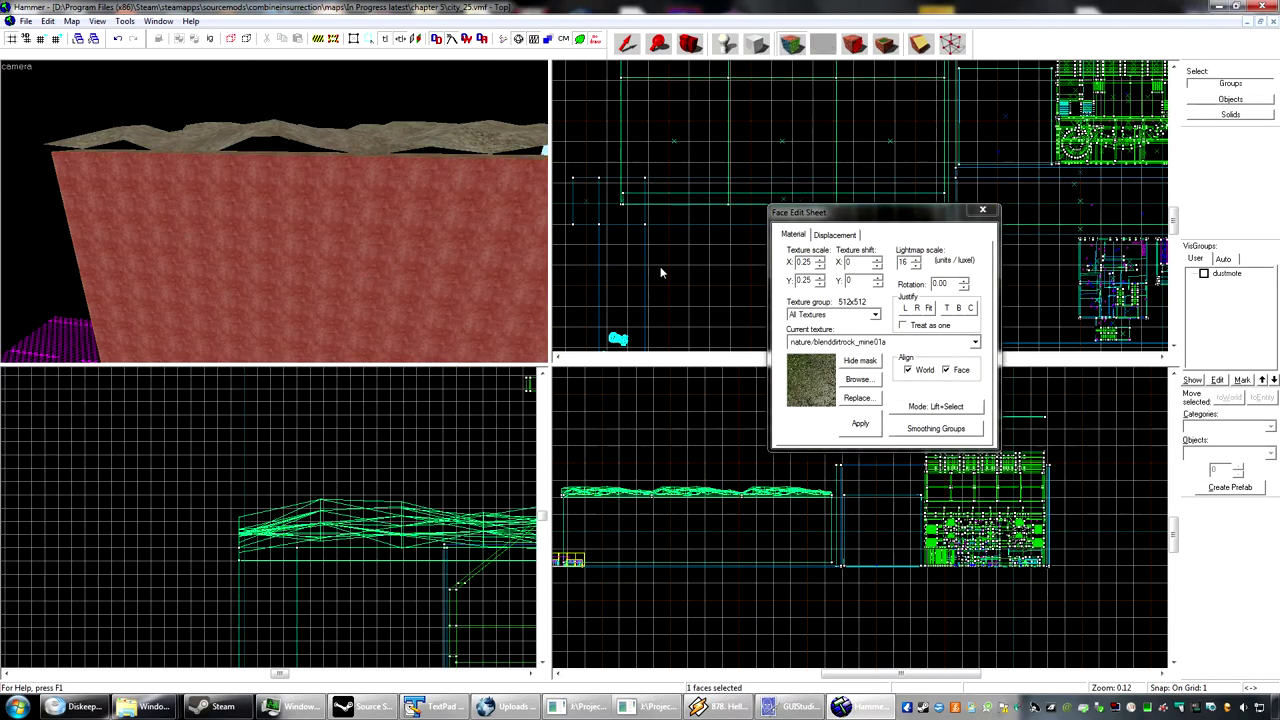
{"action": "left_click", "coordinate": [831, 236]}
{"action": "left_click", "coordinate": [806, 304]}
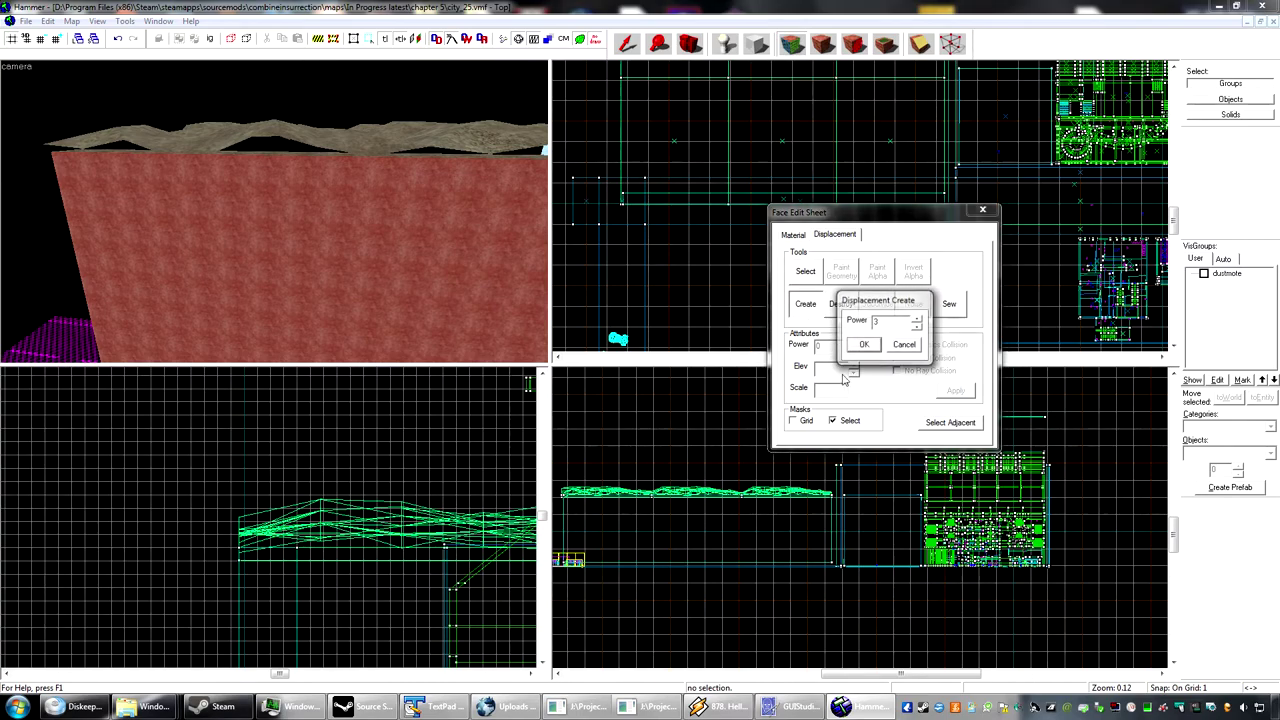
{"action": "left_click", "coordinate": [866, 341]}
Step: Add the three terrain tiles bordering the wall to the displacement selection
{"action": "key", "text": "w"}
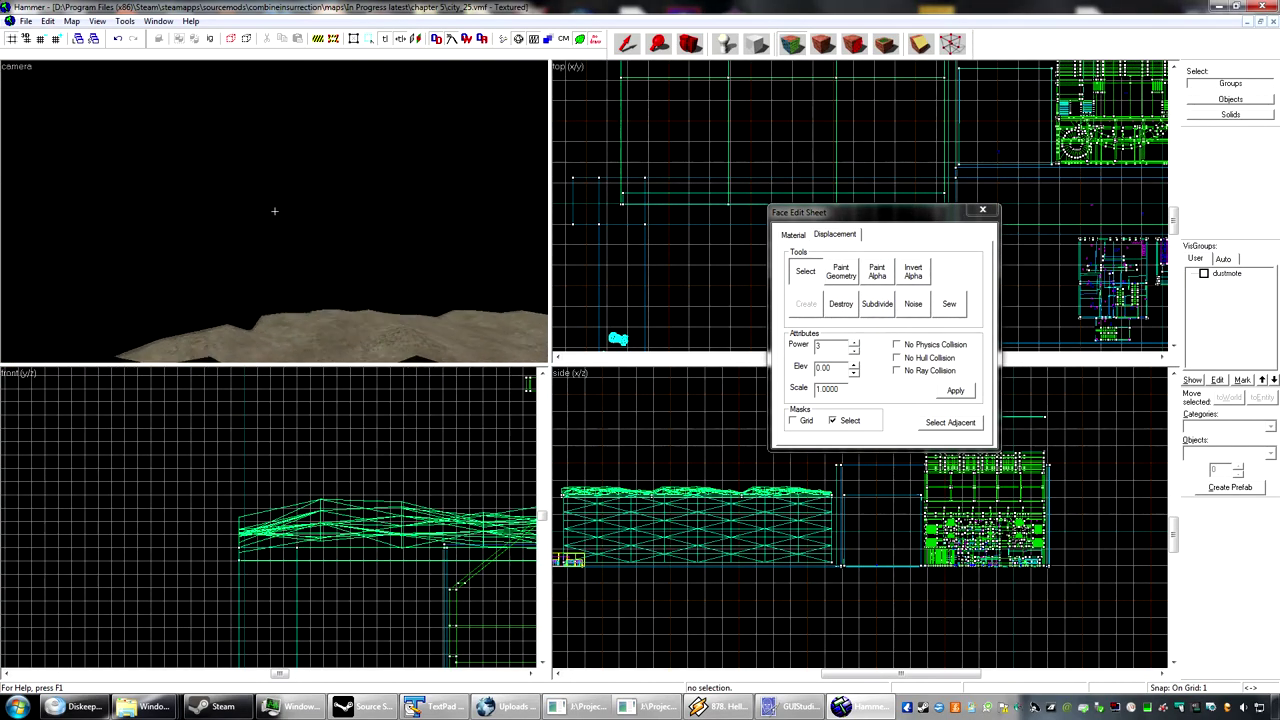
{"action": "key", "text": "z"}
{"action": "left_click", "coordinate": [245, 218], "text": "ctrl"}
{"action": "key", "text": "z"}
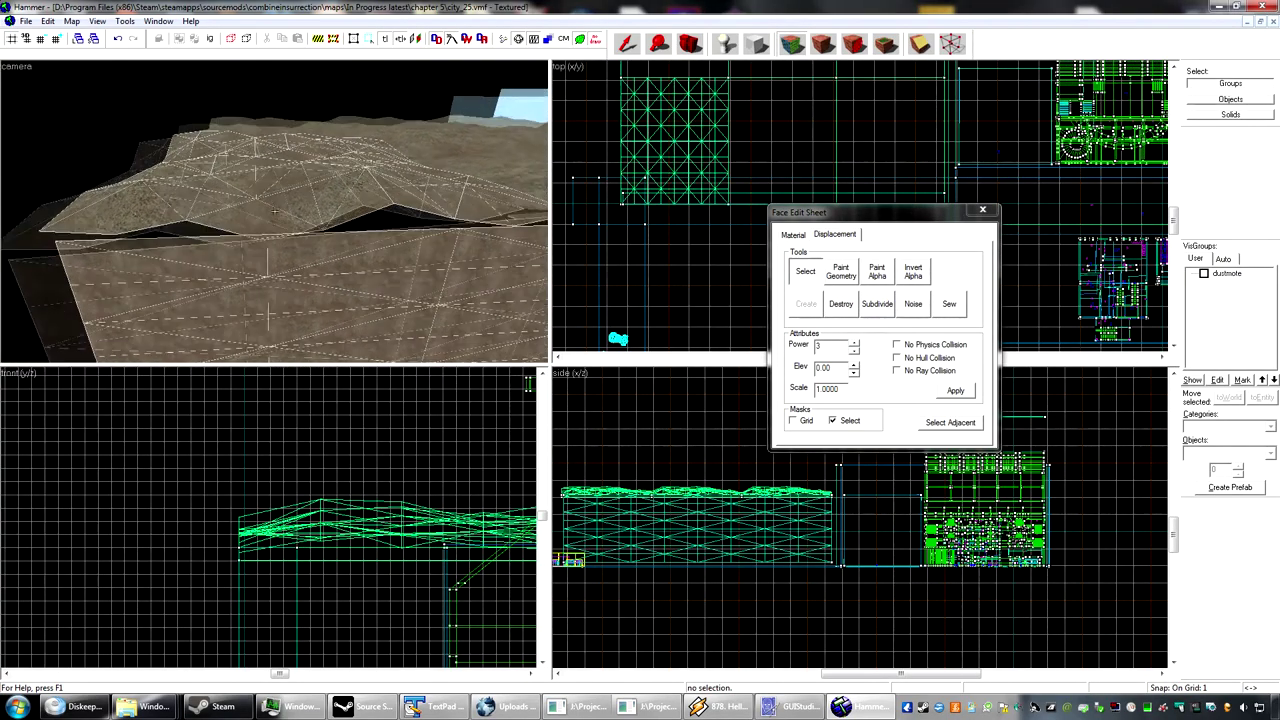
{"action": "key", "text": "z"}
{"action": "left_click", "coordinate": [320, 185], "text": "ctrl"}
{"action": "left_click", "coordinate": [330, 183], "text": "ctrl"}
{"action": "left_click", "coordinate": [492, 171], "text": "ctrl"}
{"action": "left_click", "coordinate": [325, 185], "text": "ctrl"}
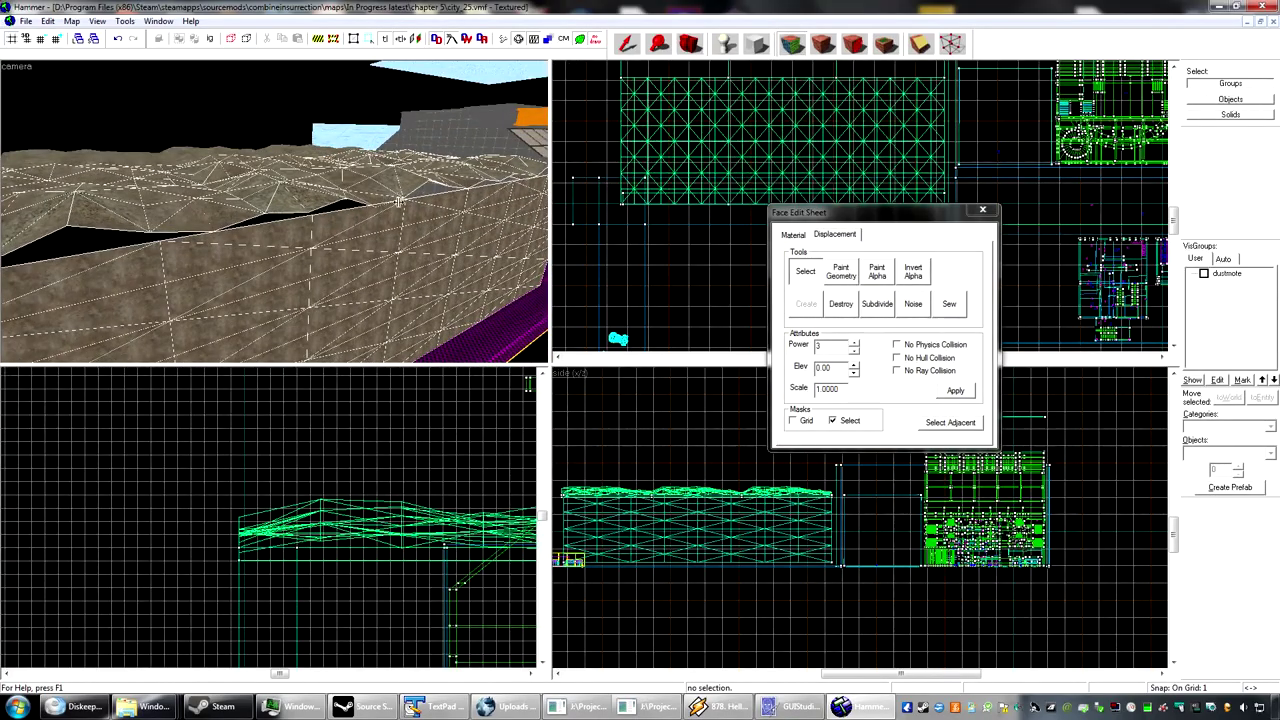
{"action": "key", "text": "z"}
{"action": "key", "text": "z"}
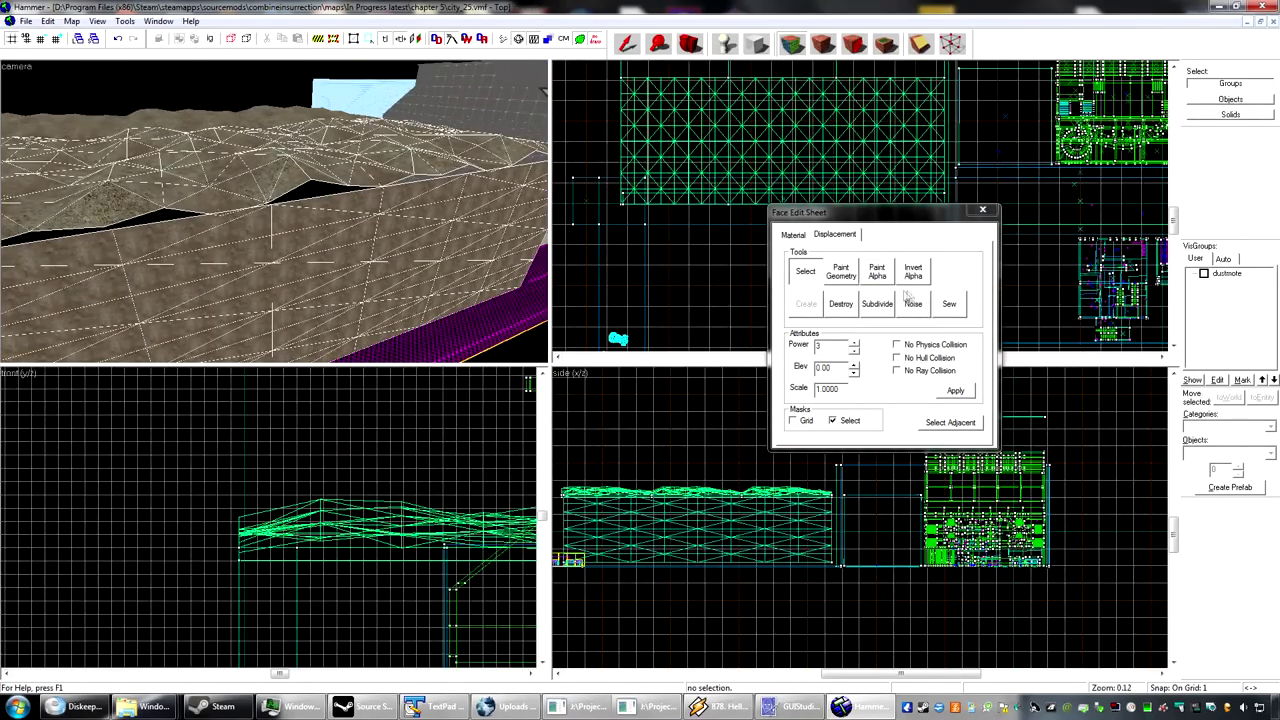
Step: Try to sew the wall displacement to the three bordering terrain tiles, and select the wall brush
{"action": "left_click", "coordinate": [942, 308]}
{"action": "key", "text": "z"}
{"action": "key", "text": "w"}
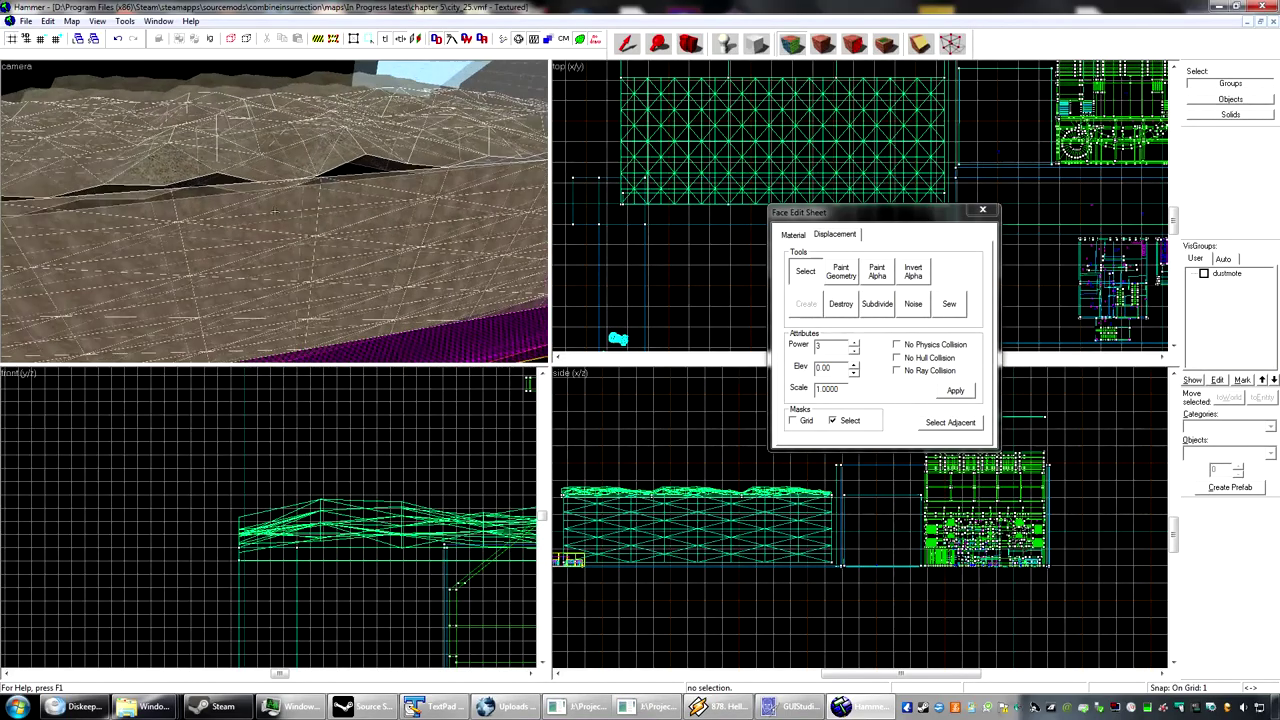
{"action": "key", "text": "w"}
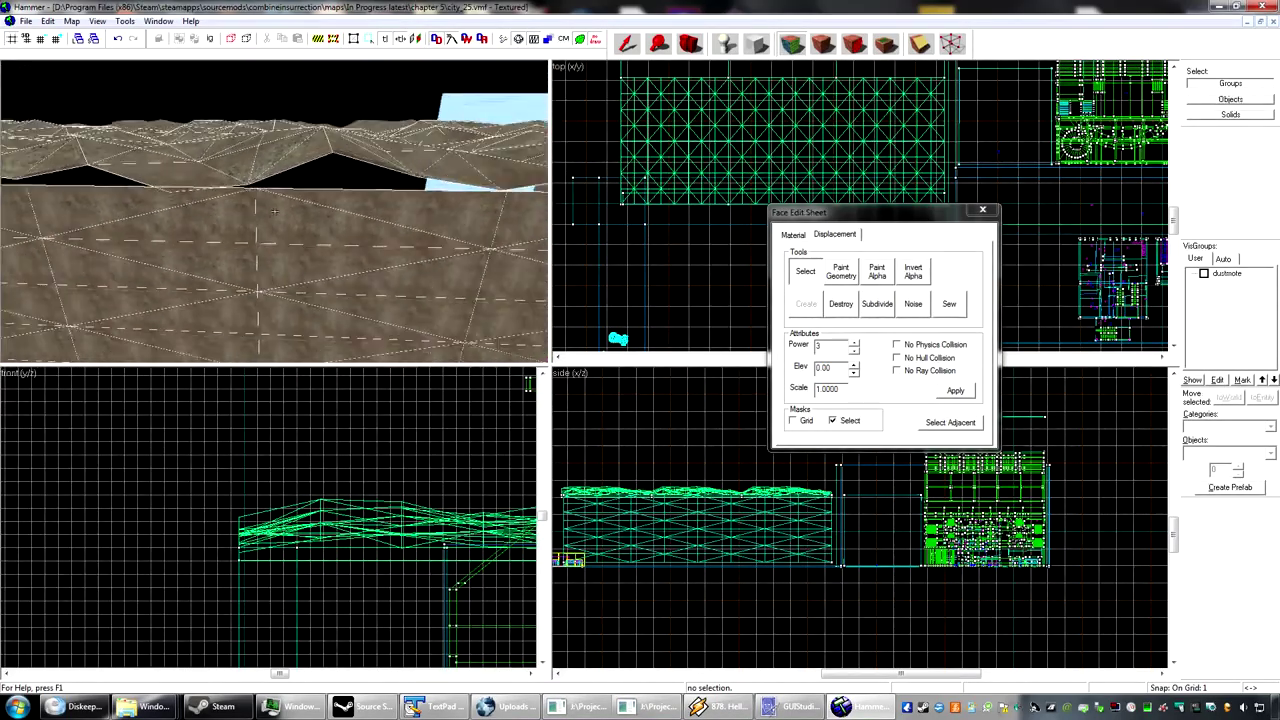
{"action": "key", "text": "s"}
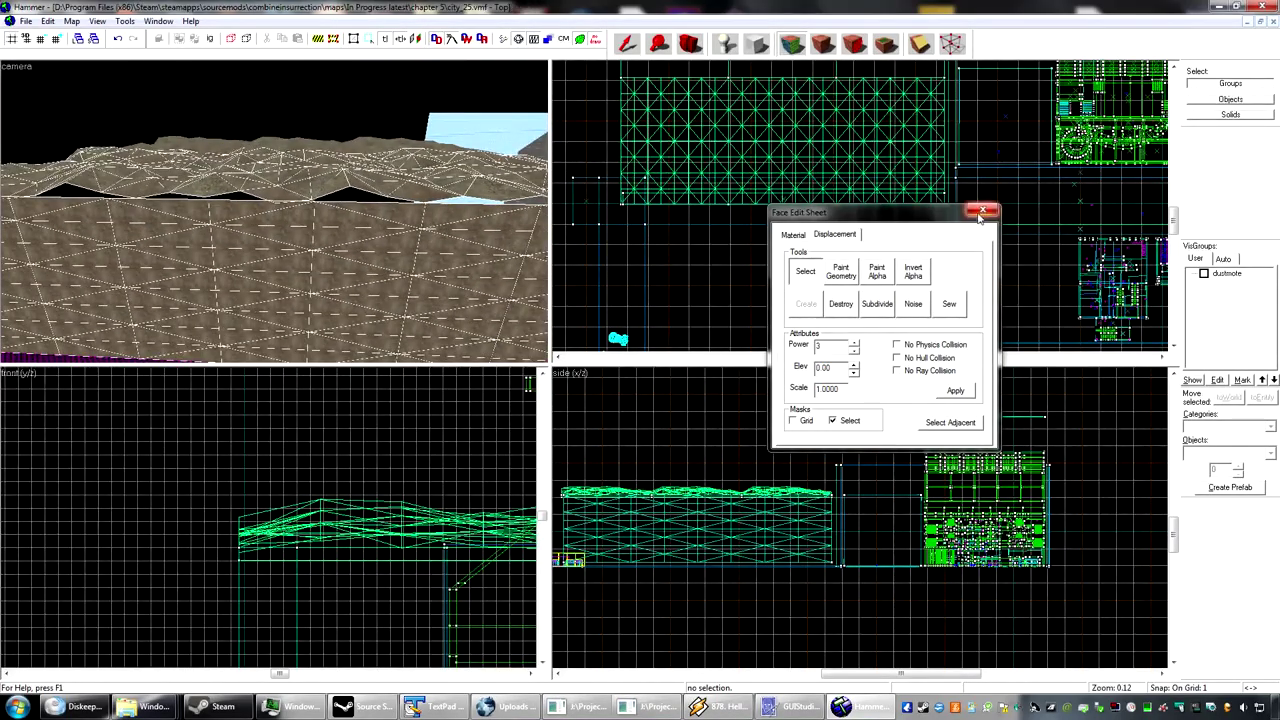
{"action": "left_click", "coordinate": [982, 212]}
{"action": "left_click", "coordinate": [287, 240]}
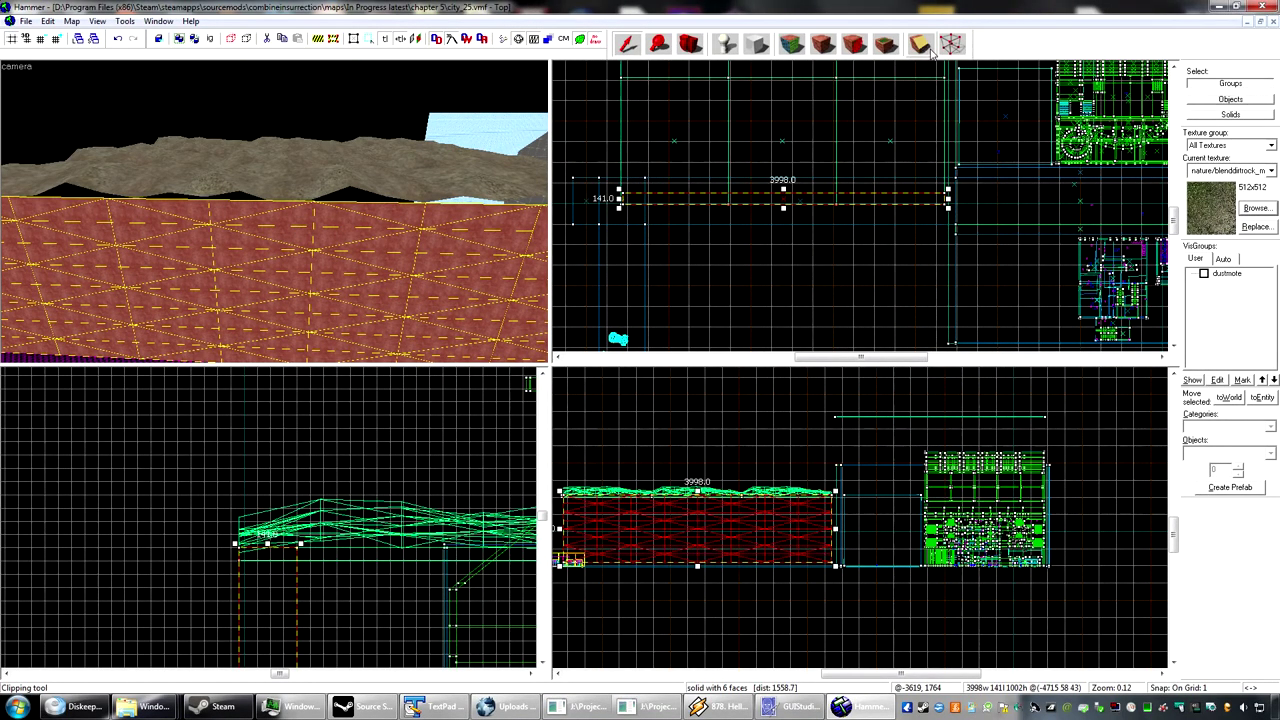
{"action": "left_click", "coordinate": [919, 48]}
{"action": "scroll", "coordinate": [795, 178], "scroll_direction": "up", "scroll_amount": 10}
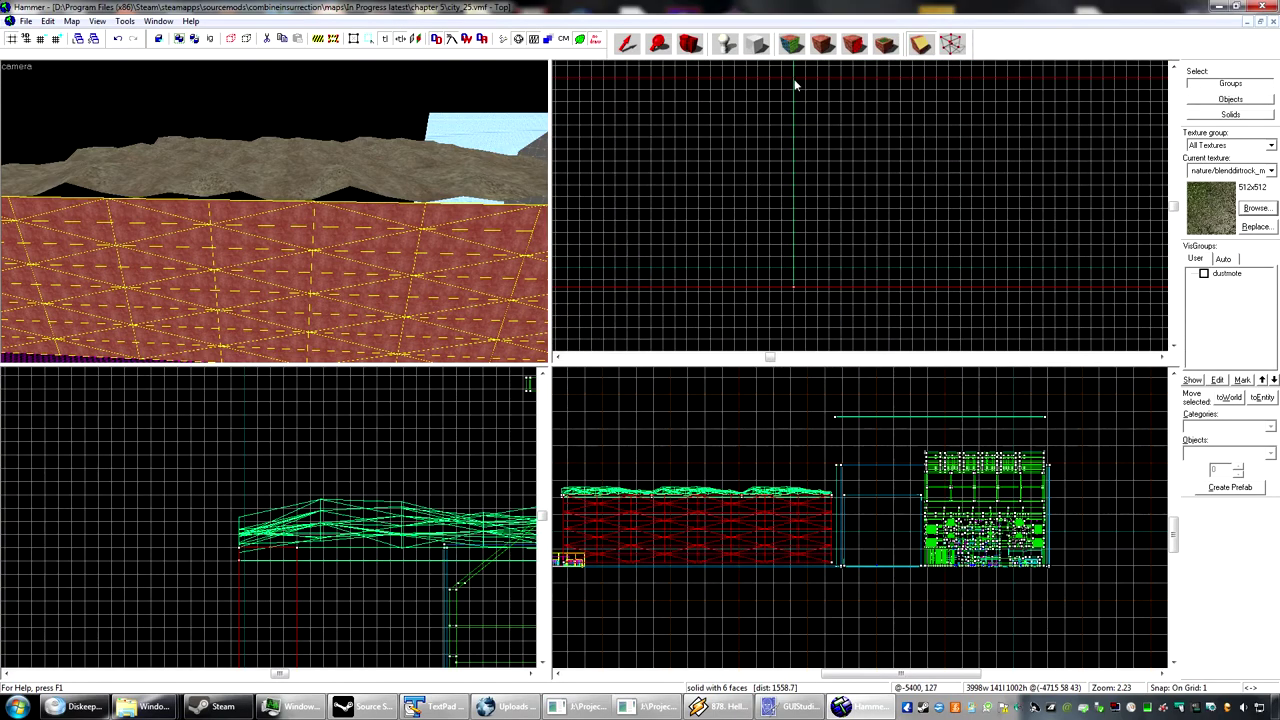
{"action": "mouse_move", "coordinate": [794, 90]}
{"action": "left_mouse_down"}
{"action": "mouse_move", "coordinate": [791, 80]}
{"action": "mouse_move", "coordinate": [783, 166]}
{"action": "mouse_move", "coordinate": [794, 212]}
{"action": "left_mouse_up"}
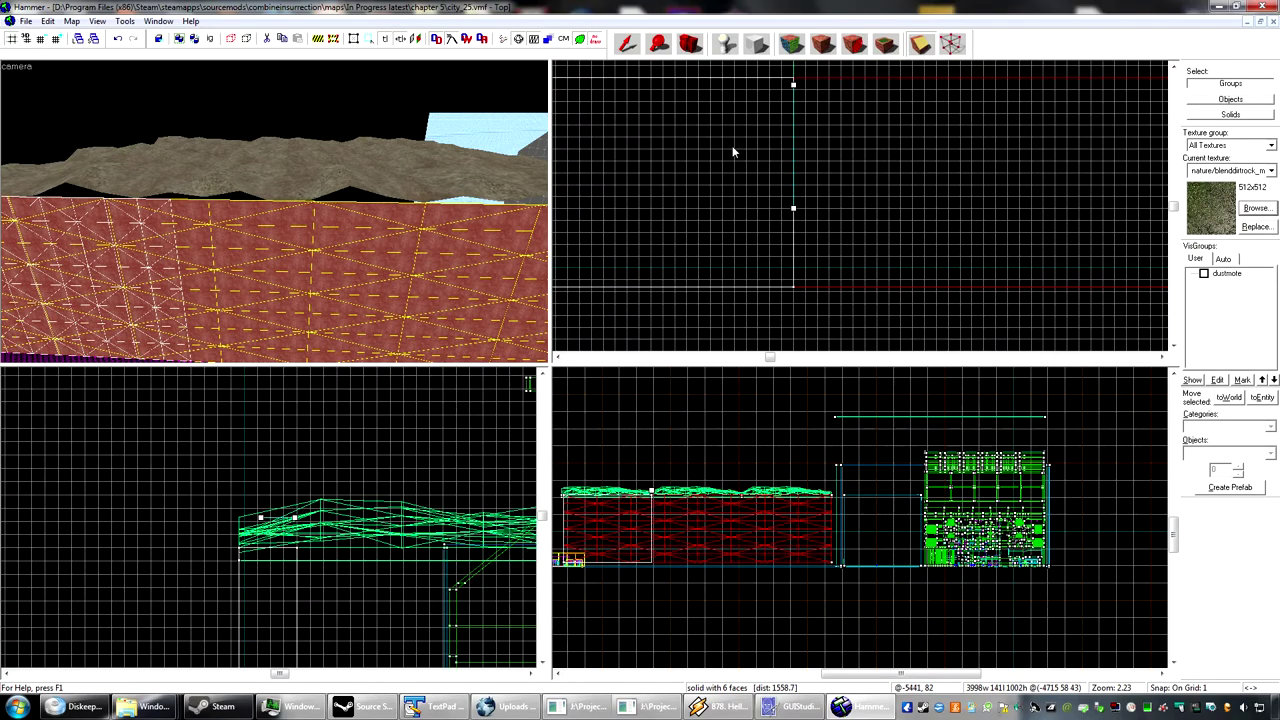
{"action": "scroll", "coordinate": [771, 220], "scroll_direction": "down", "scroll_amount": 6}
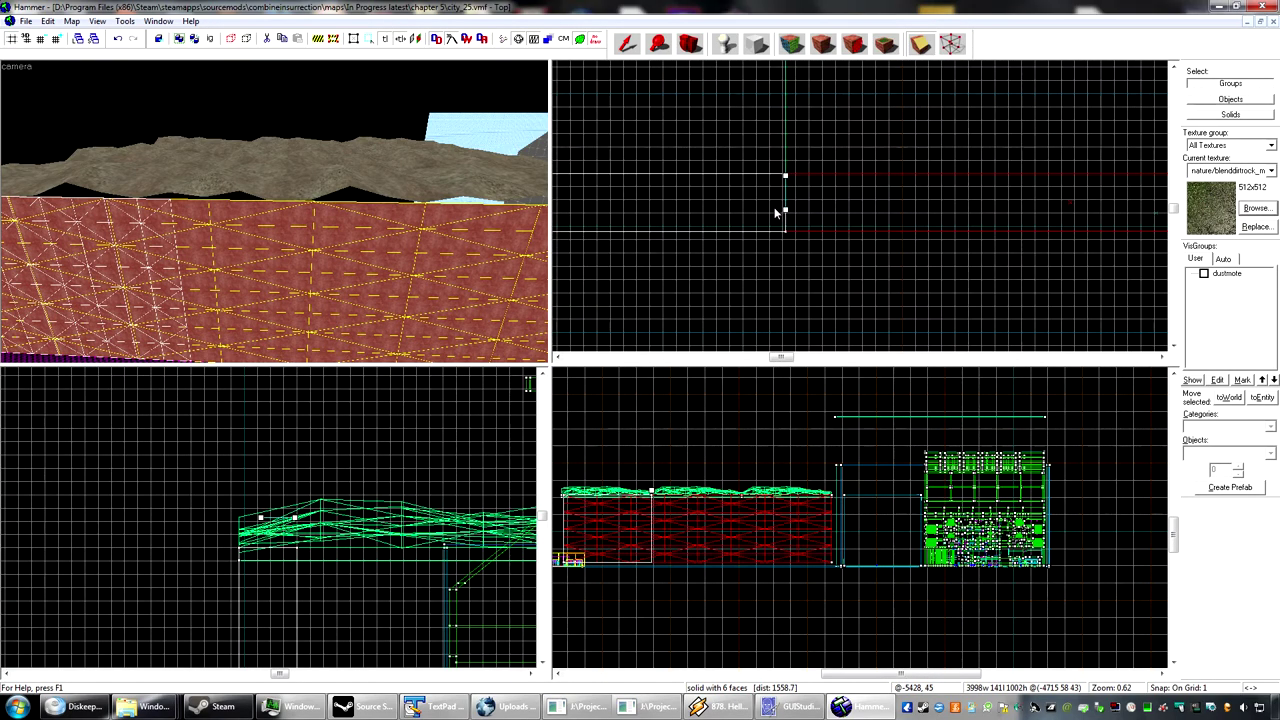
{"action": "scroll", "coordinate": [777, 212], "scroll_direction": "down", "scroll_amount": 5}
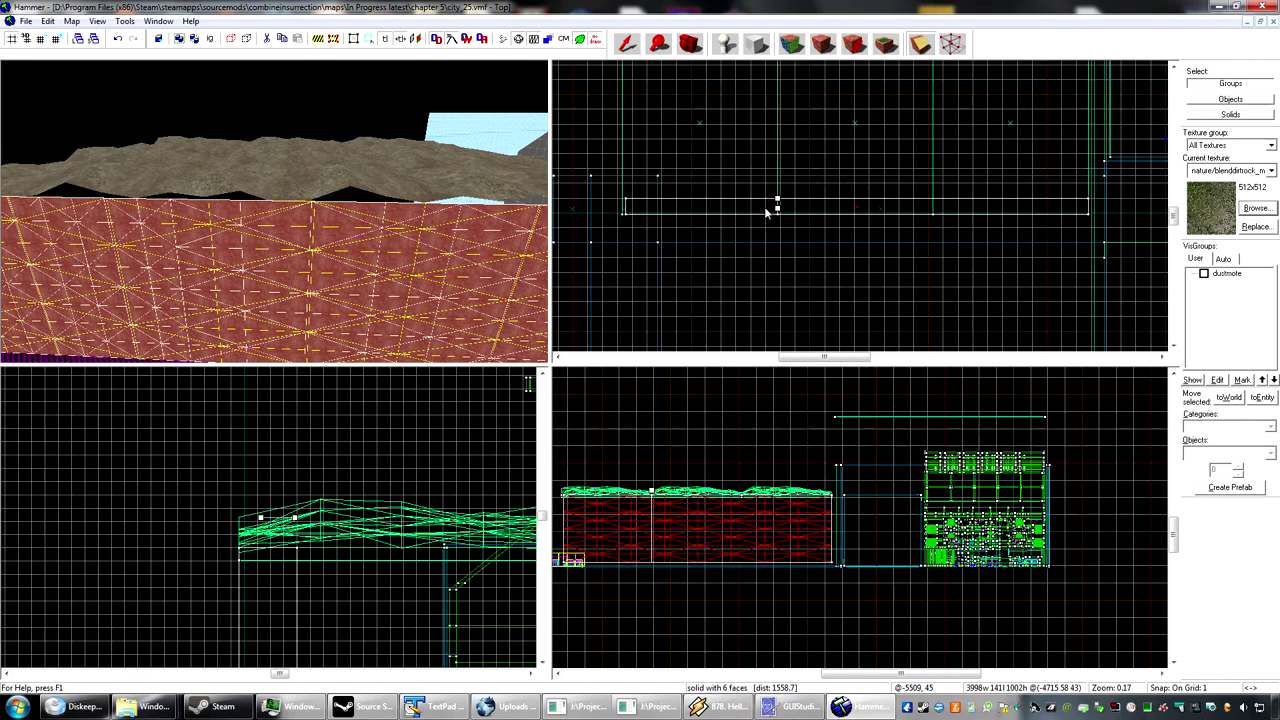
Step: Move the wall's vertices at its left end in the top view outward to the terrain's corner using vertex manipulation
{"action": "left_click", "coordinate": [957, 47]}
{"action": "middle_click_drag", "start_coordinate": [746, 202], "coordinate": [777, 200]}
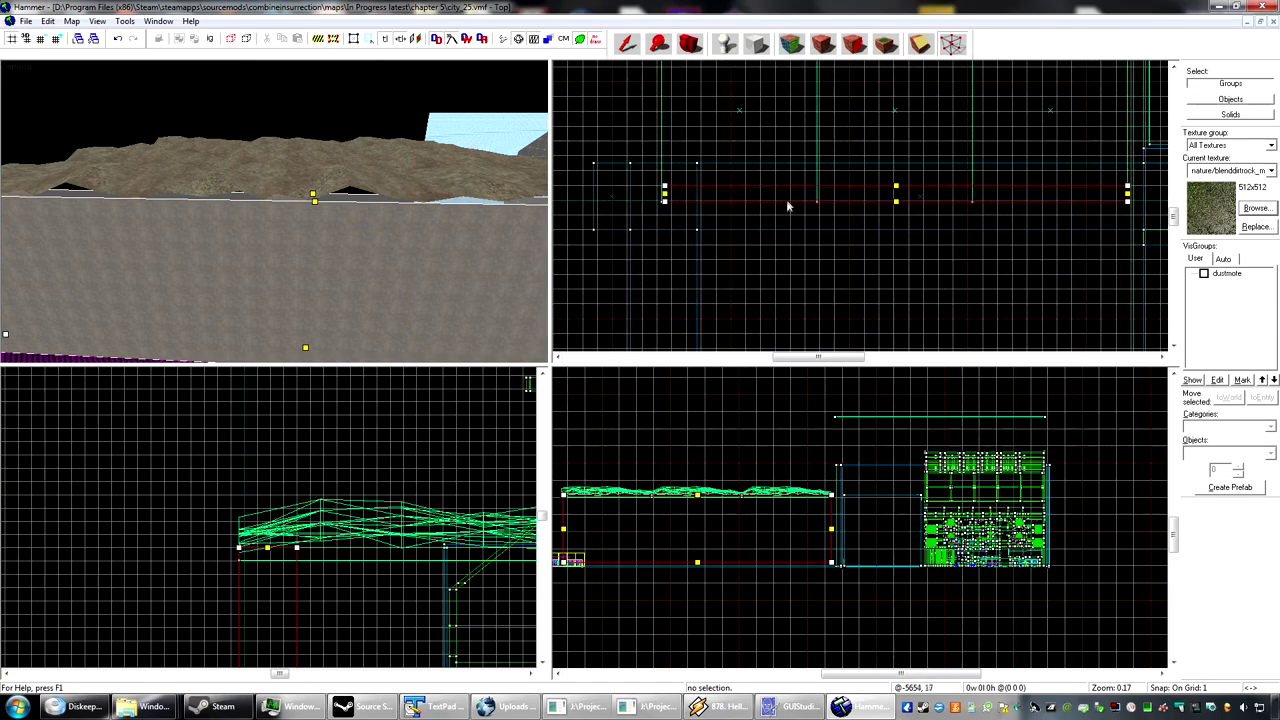
{"action": "scroll", "coordinate": [797, 204], "scroll_direction": "up", "scroll_amount": 10}
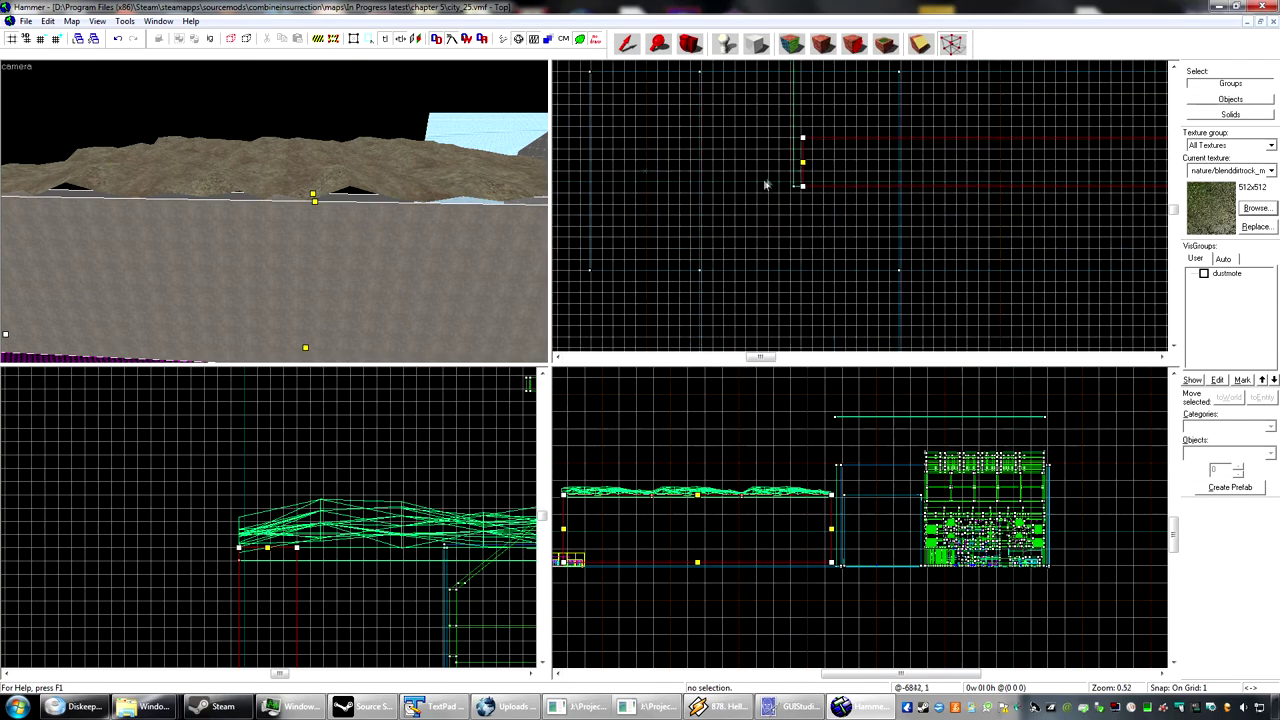
{"action": "left_click_drag", "start_coordinate": [834, 100], "coordinate": [733, 288]}
{"action": "key", "text": "Return"}
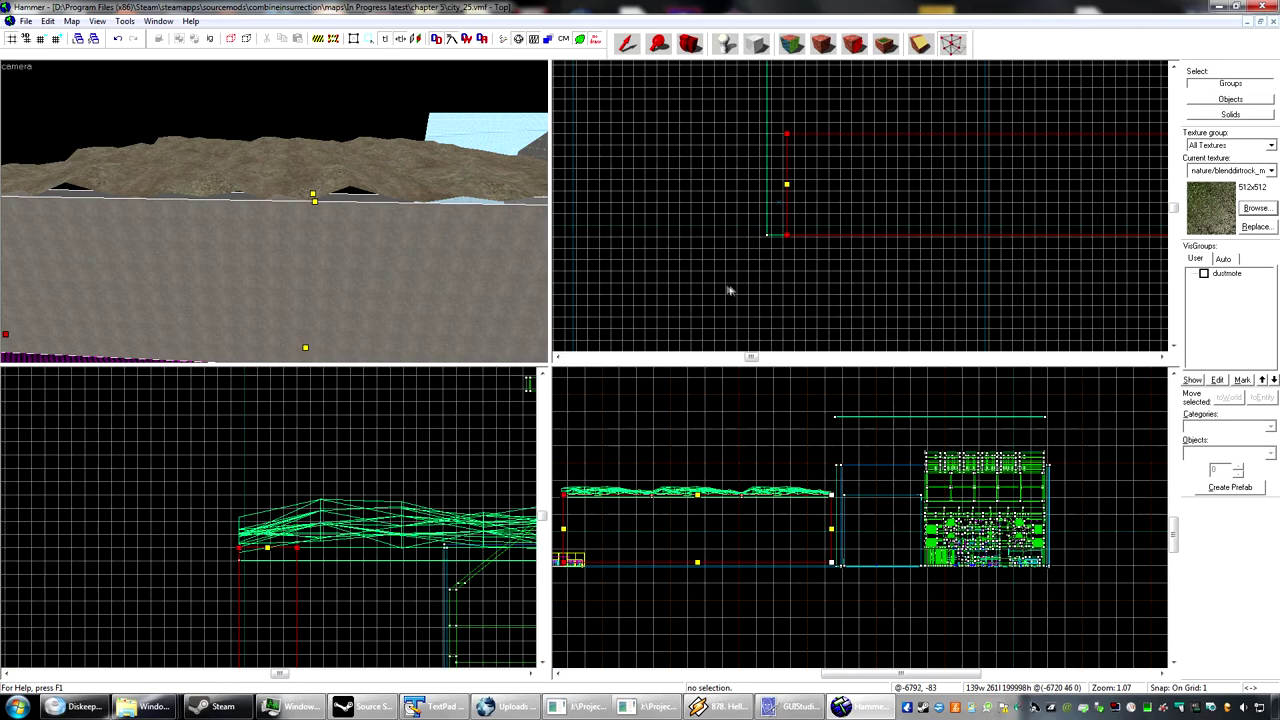
{"action": "scroll", "coordinate": [785, 206], "scroll_direction": "up", "scroll_amount": 6}
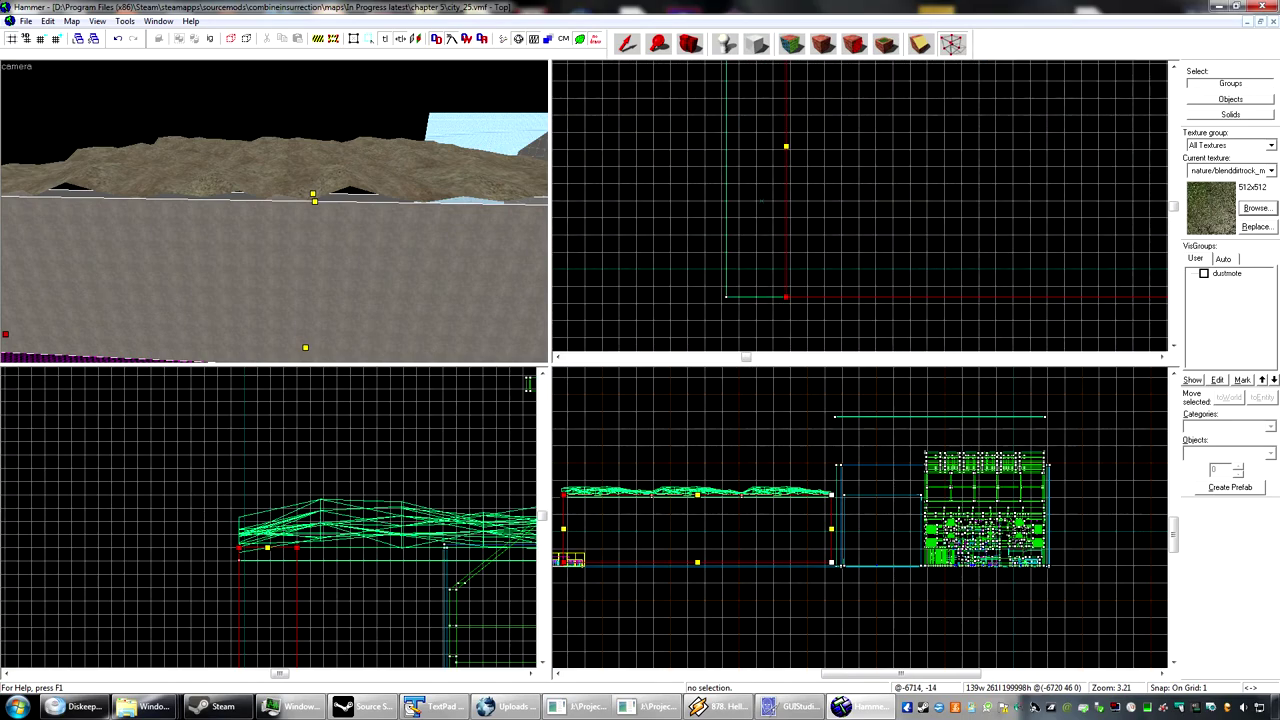
{"action": "scroll", "coordinate": [788, 298], "scroll_direction": "down", "scroll_amount": 7}
{"action": "scroll", "coordinate": [773, 309], "scroll_direction": "up", "scroll_amount": 8}
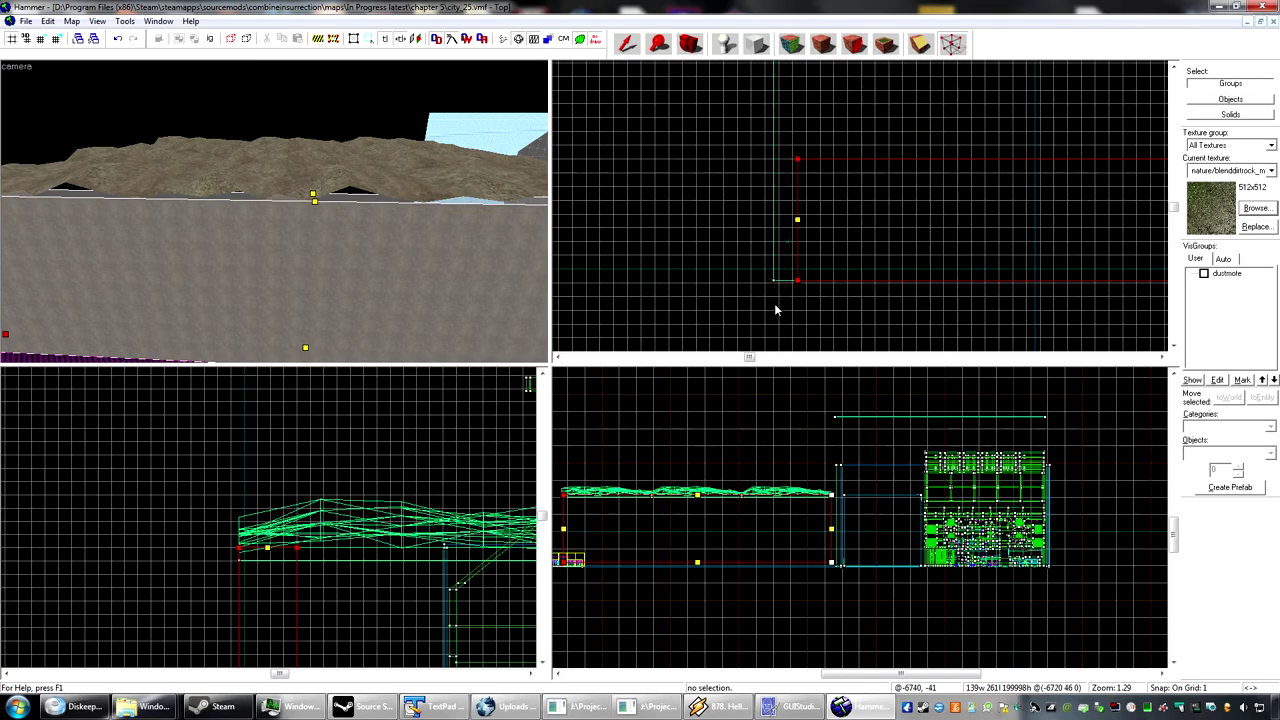
{"action": "scroll", "coordinate": [728, 253], "scroll_direction": "up", "scroll_amount": 3}
{"action": "scroll", "coordinate": [730, 252], "scroll_direction": "down", "scroll_amount": 20}
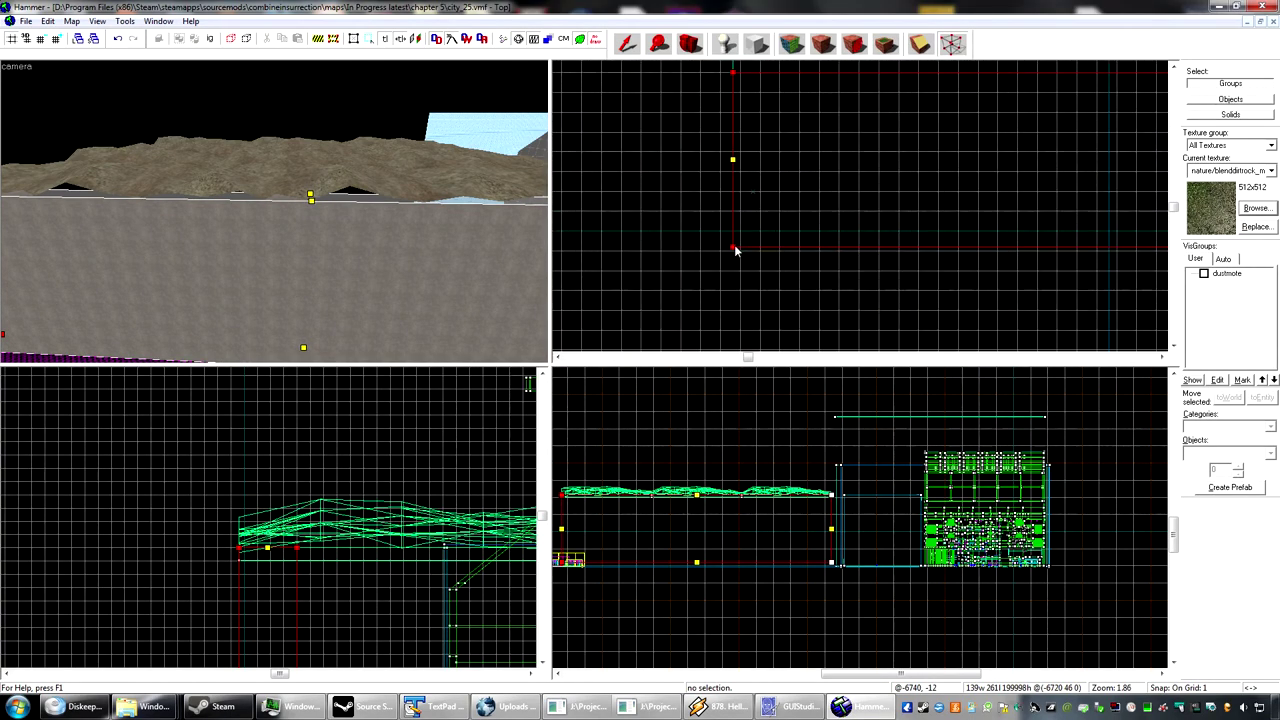
Step: Select the vertices at the wall's left end in the top view using vertex manipulation
{"action": "middle_click_drag", "start_coordinate": [730, 250], "coordinate": [709, 252]}
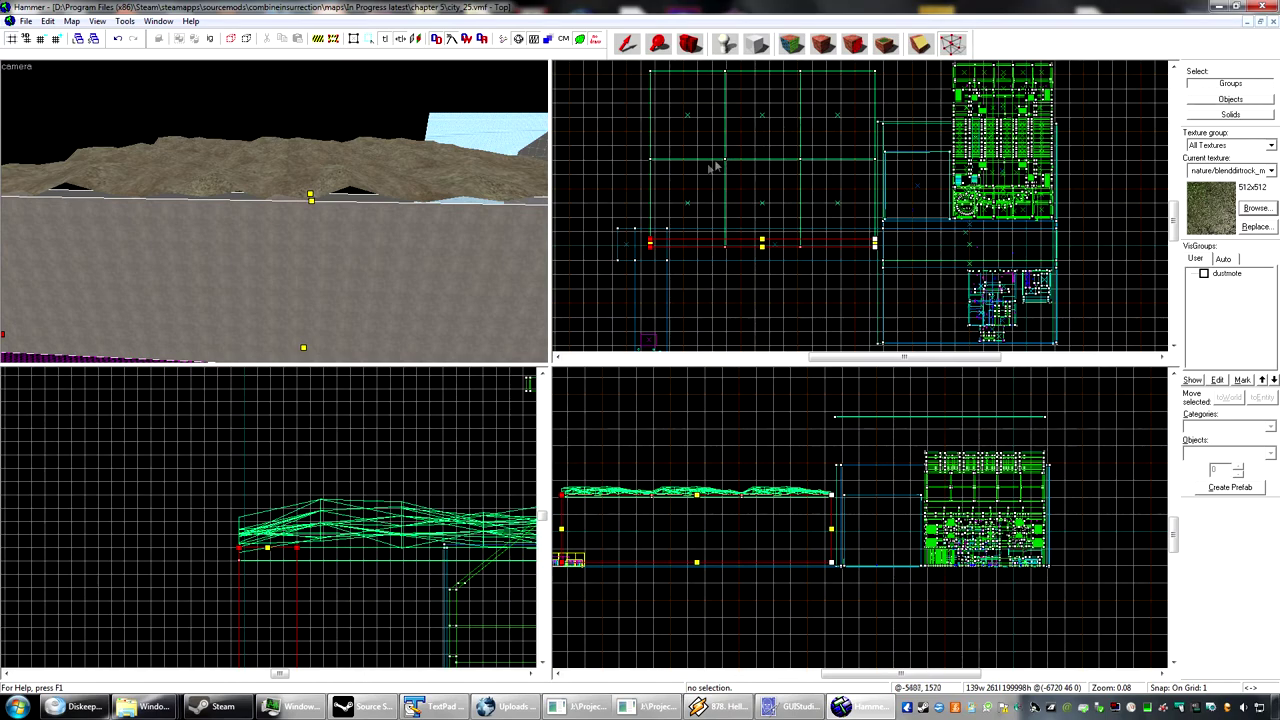
{"action": "left_click", "coordinate": [627, 44]}
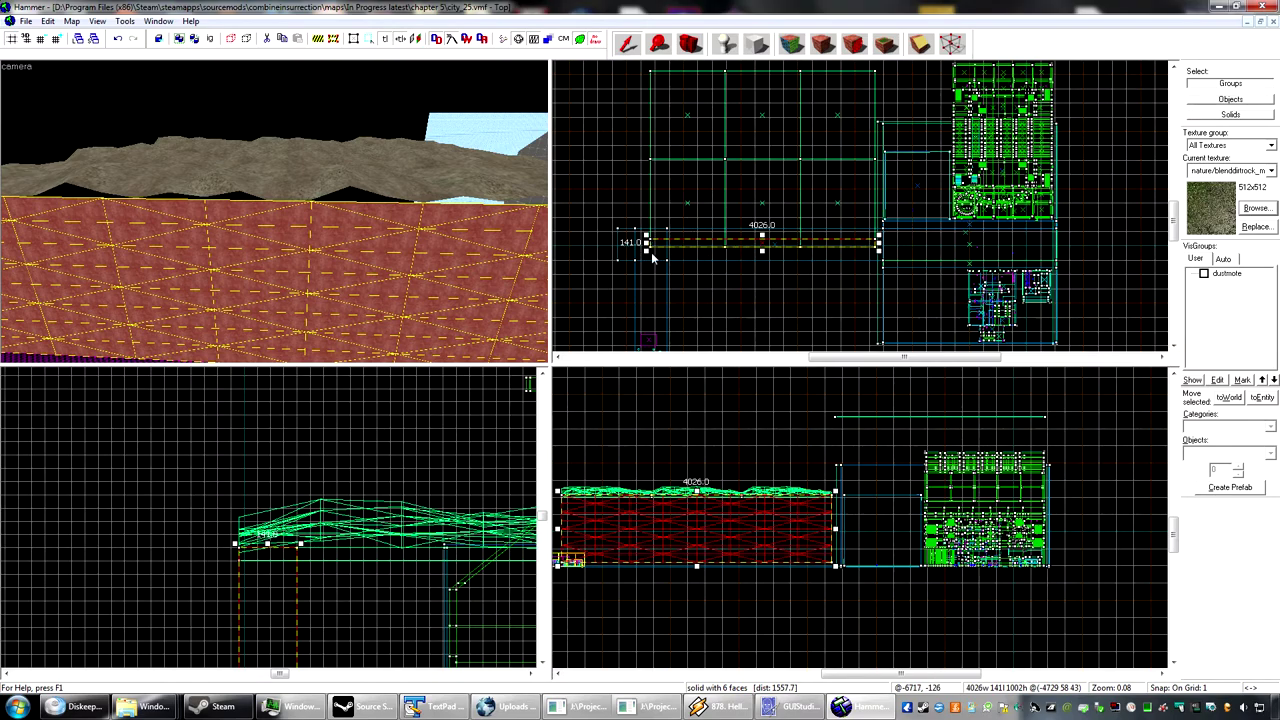
{"action": "left_click", "coordinate": [951, 44]}
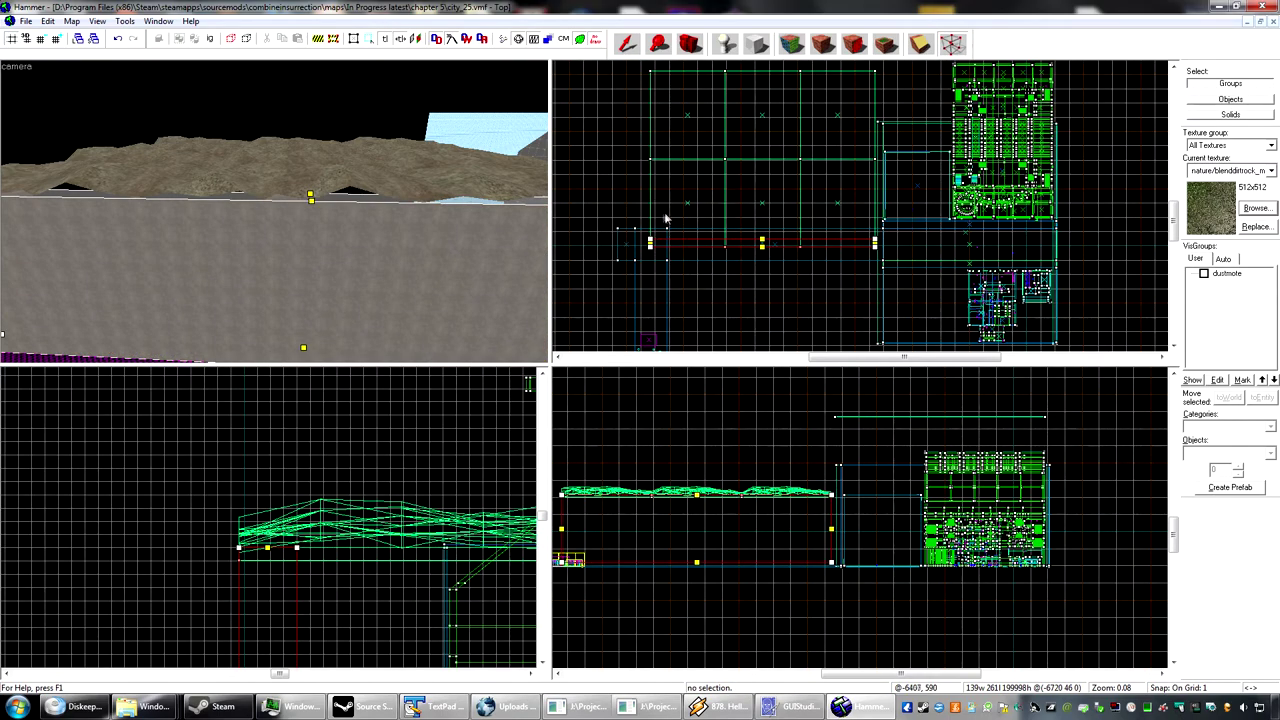
{"action": "left_click_drag", "start_coordinate": [674, 209], "coordinate": [629, 289]}
{"action": "key", "text": "Return"}
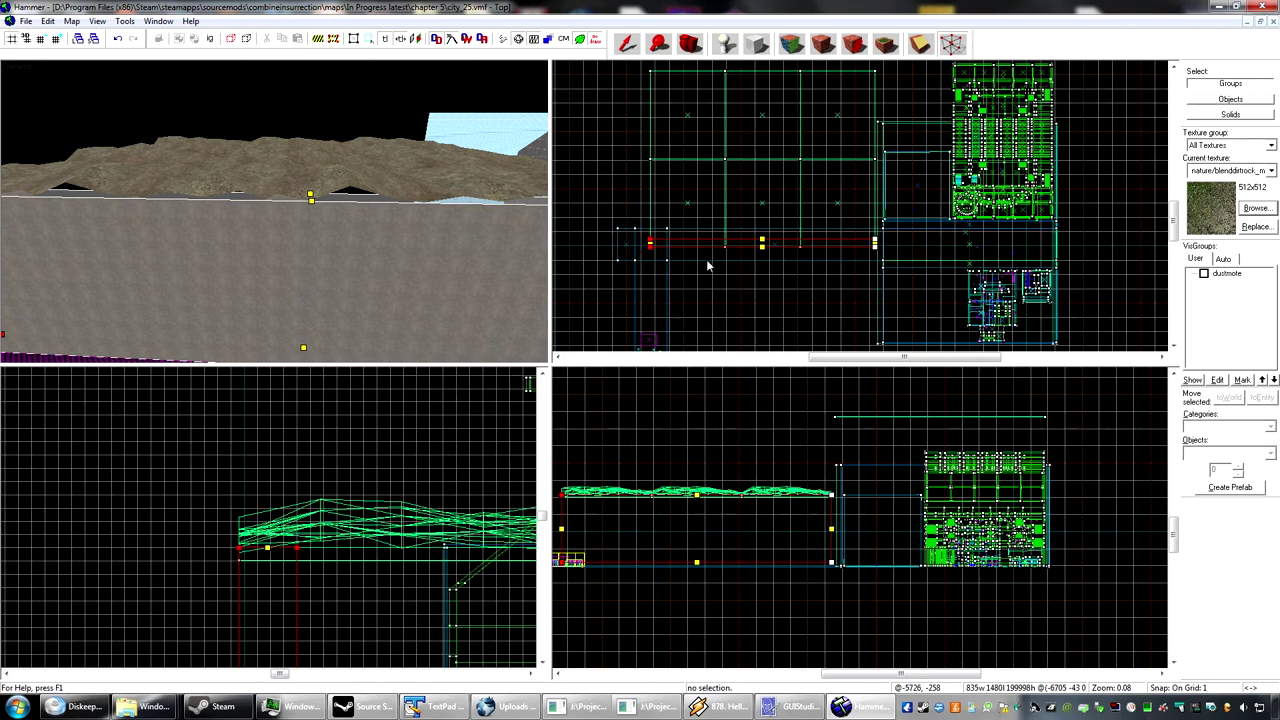
{"action": "scroll", "coordinate": [662, 262], "scroll_direction": "up", "scroll_amount": 3}
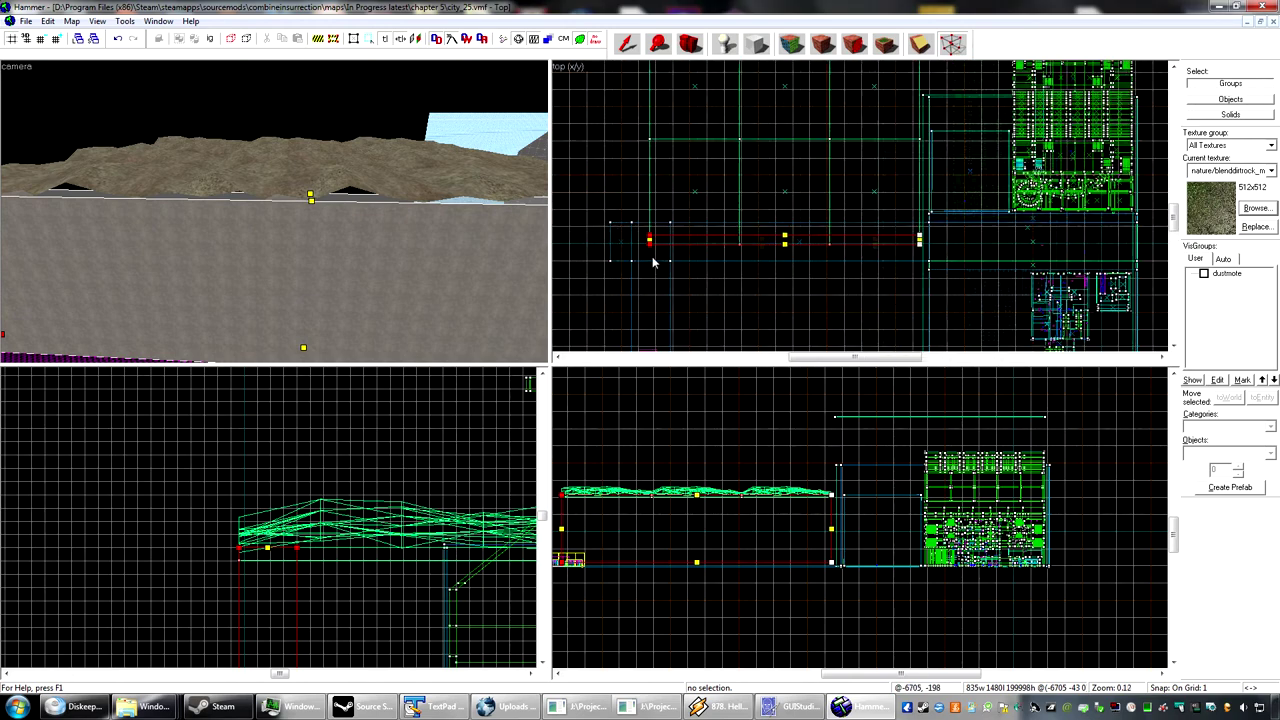
Step: Clip the wall in the top view at the first boundary between terrain tiles, keeping both pieces
{"action": "left_click", "coordinate": [880, 176]}
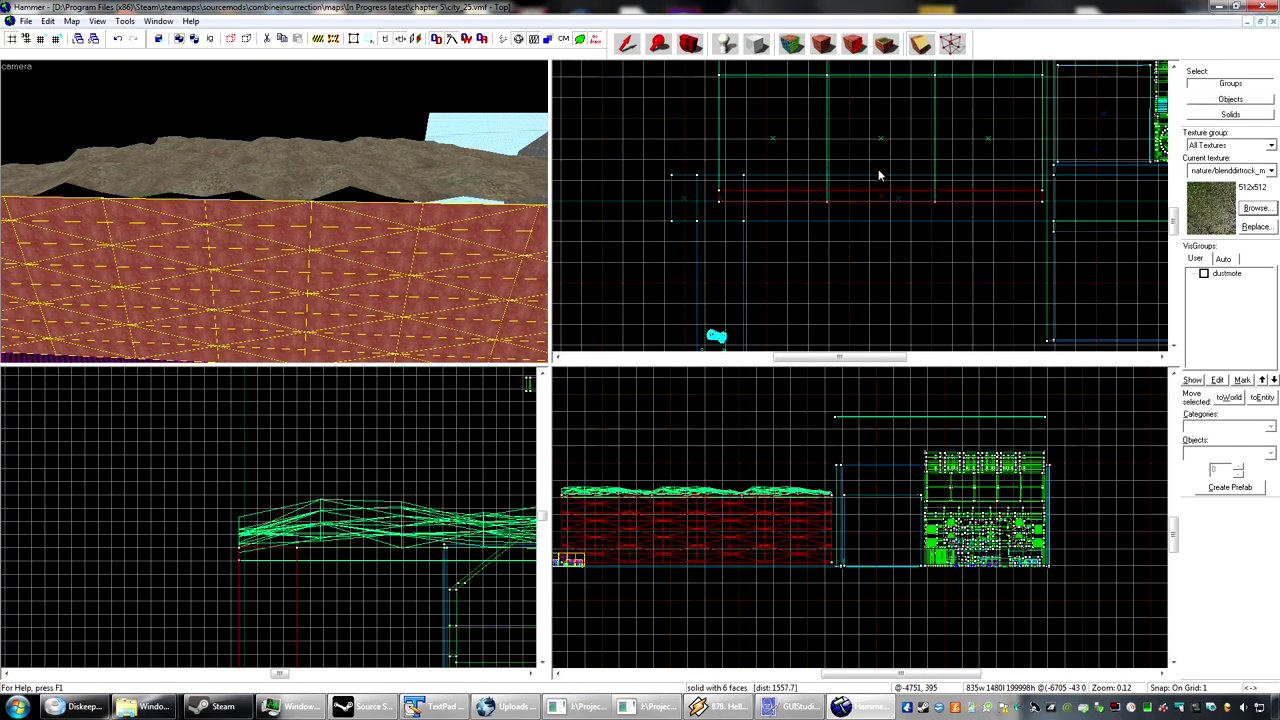
{"action": "scroll", "coordinate": [834, 206], "scroll_direction": "up", "scroll_amount": 15}
{"action": "left_click_drag", "start_coordinate": [824, 170], "coordinate": [825, 217]}
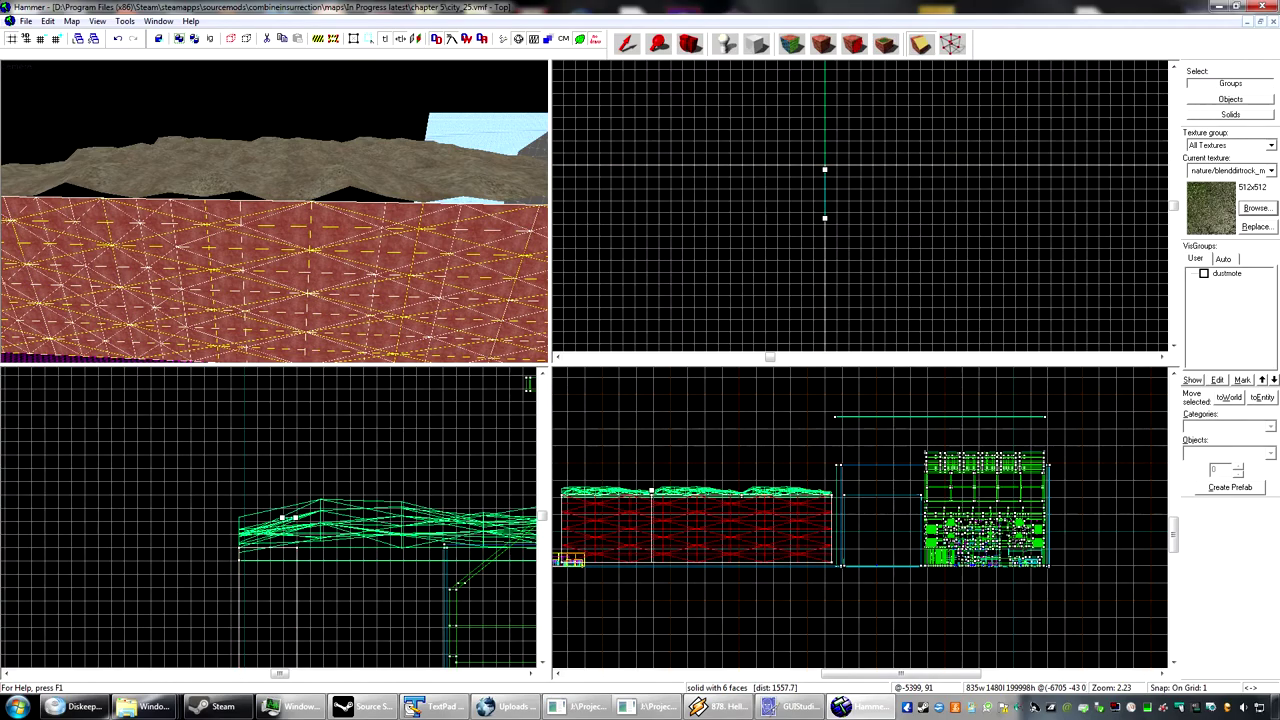
{"action": "scroll", "coordinate": [829, 222], "scroll_direction": "down", "scroll_amount": 8}
{"action": "key", "text": "Return"}
Step: Try to clip the wall at the second boundary between terrain tiles, keeping both pieces
{"action": "middle_click_drag", "start_coordinate": [830, 200], "coordinate": [832, 184]}
{"action": "scroll", "coordinate": [832, 188], "scroll_direction": "up", "scroll_amount": 7}
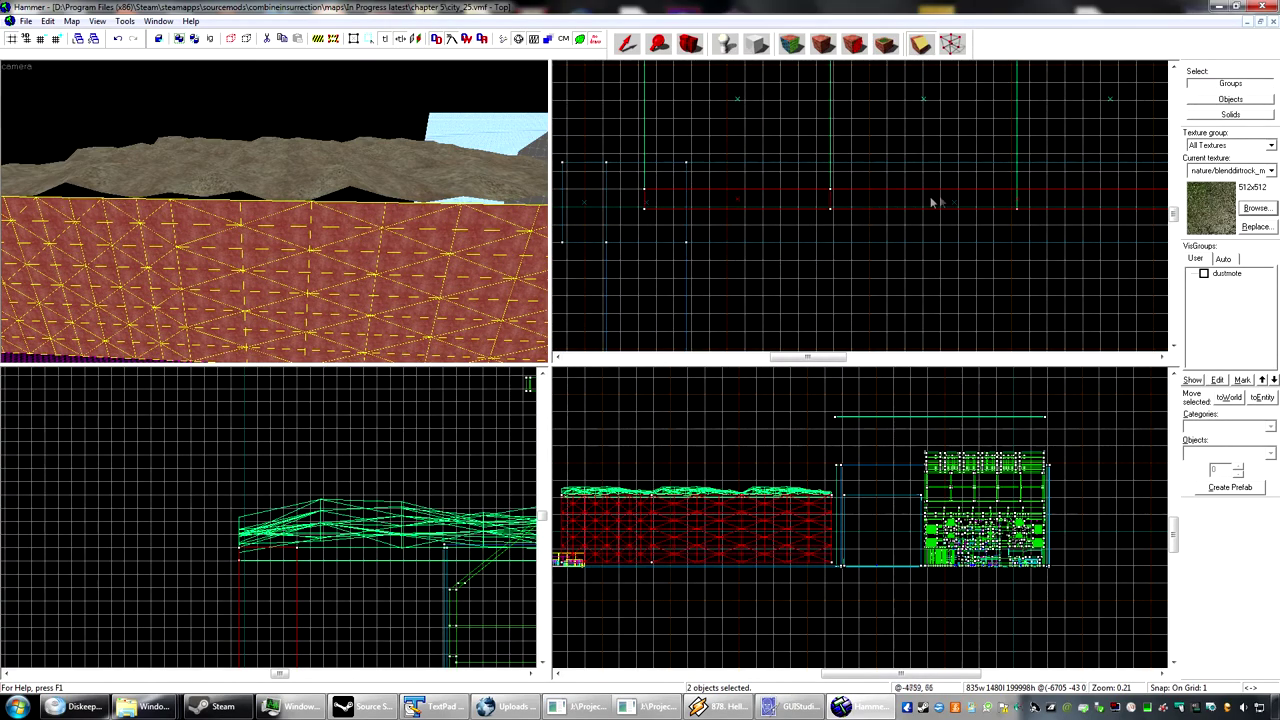
{"action": "left_click", "coordinate": [850, 146]}
{"action": "left_click", "coordinate": [502, 232], "text": "ctrl"}
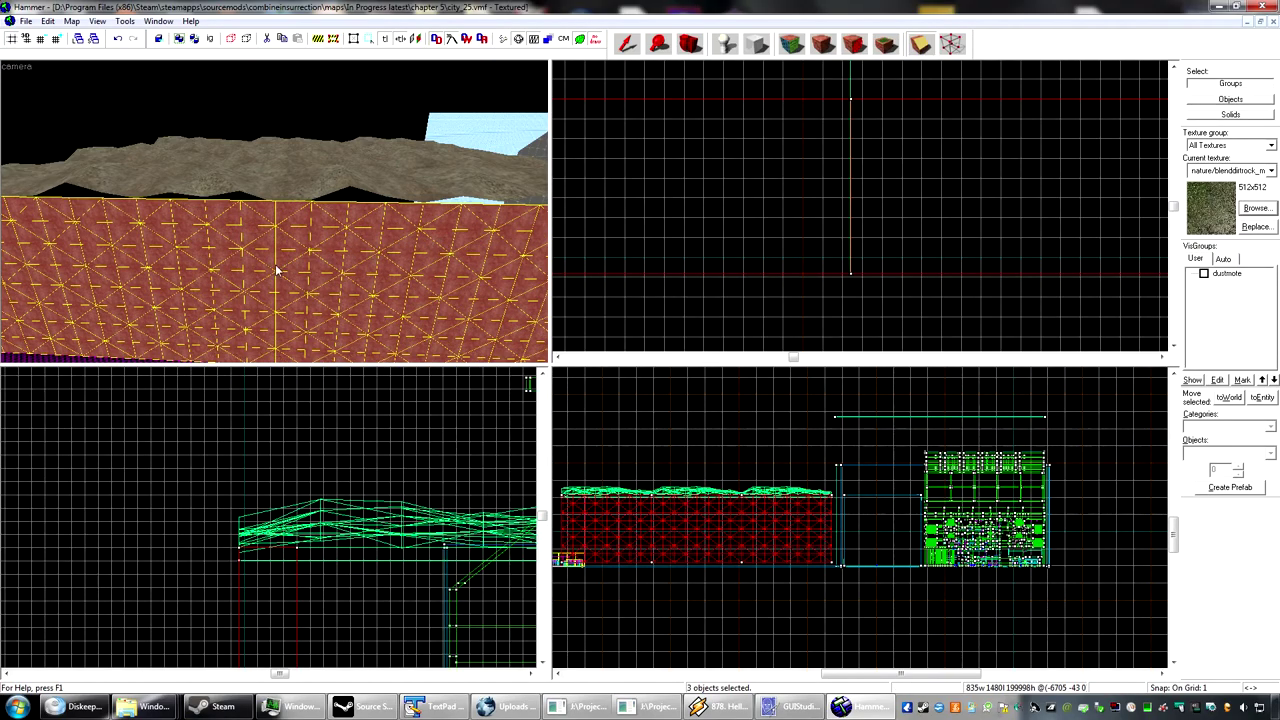
{"action": "left_click", "coordinate": [773, 237]}
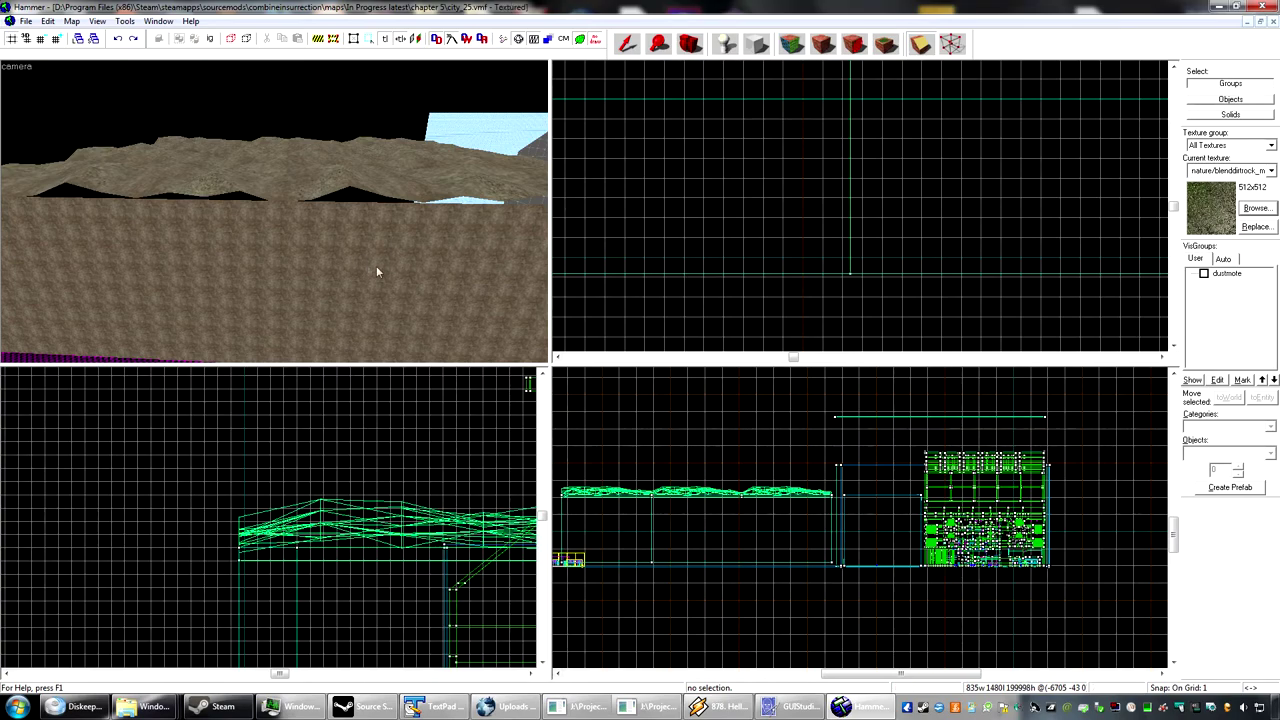
Step: Clip the remaining long wall piece exactly at the second terrain tile boundary, keeping both pieces
{"action": "left_click", "coordinate": [441, 238]}
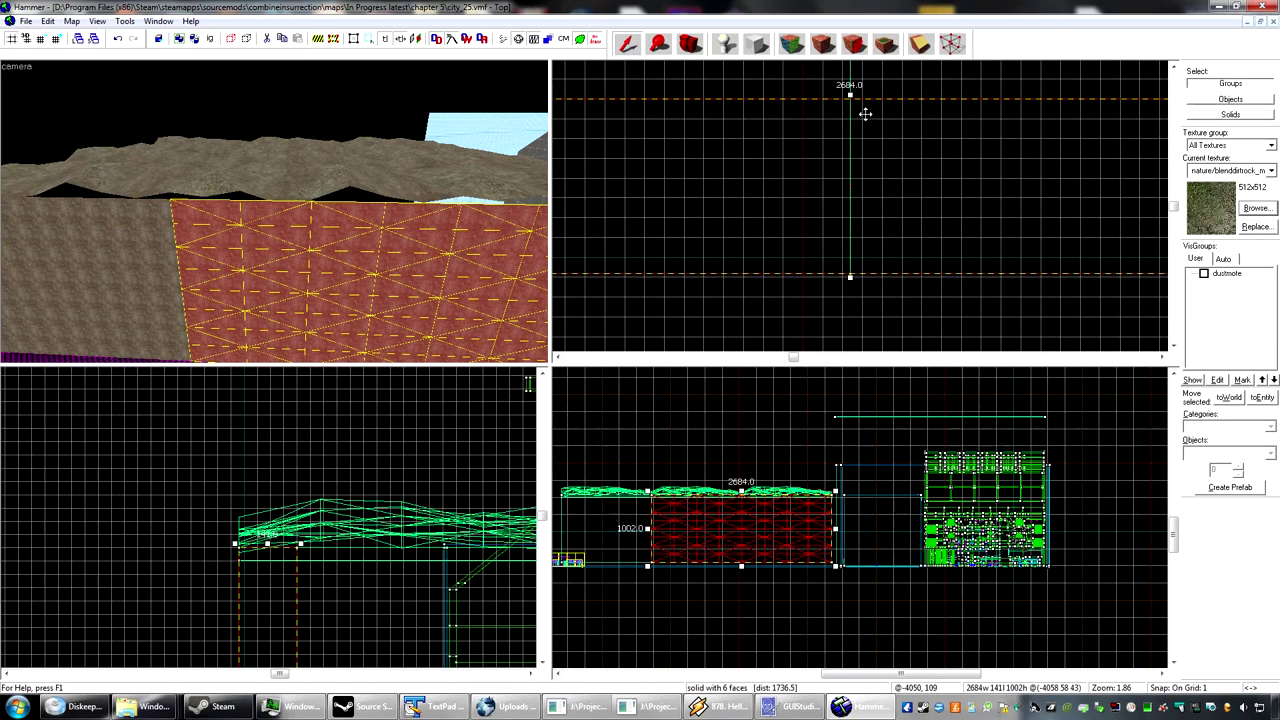
{"action": "left_click", "coordinate": [920, 47]}
{"action": "scroll", "coordinate": [851, 100], "scroll_direction": "up", "scroll_amount": 10}
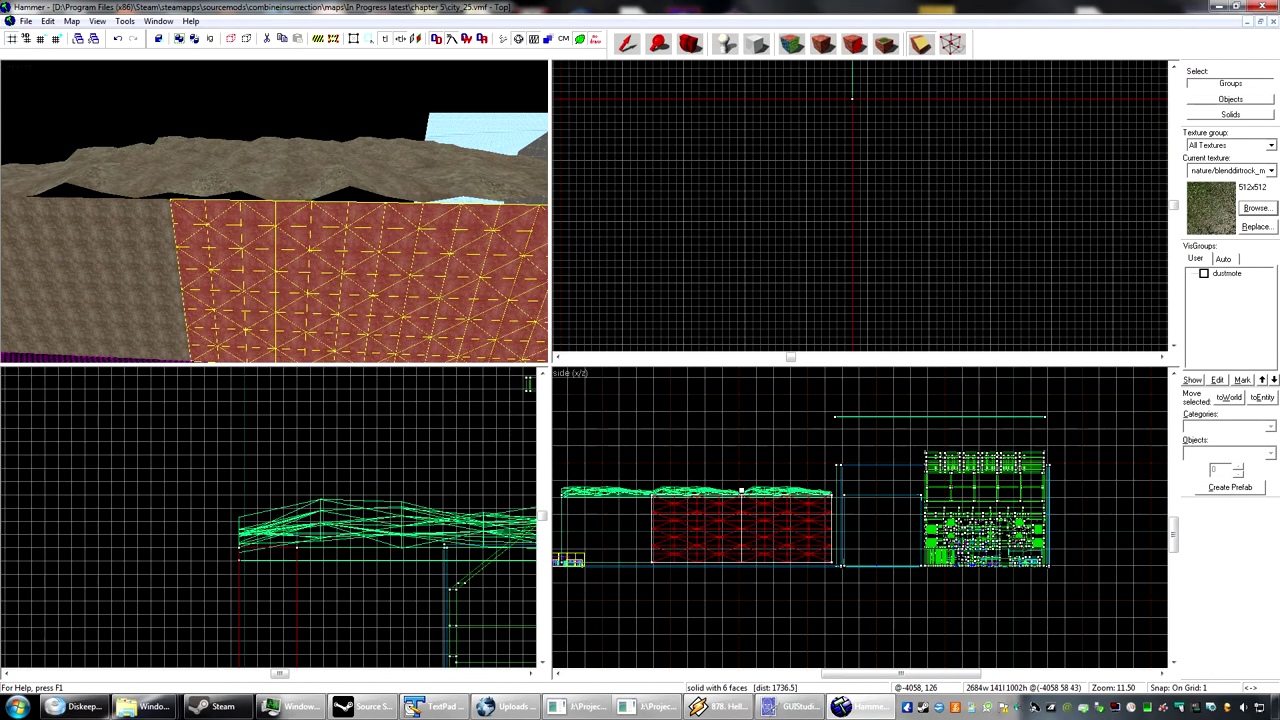
{"action": "left_click", "coordinate": [626, 44]}
Step: Select all three wall pieces together in the 3D view
{"action": "left_click", "coordinate": [130, 256]}
{"action": "left_click", "coordinate": [322, 247], "text": "ctrl"}
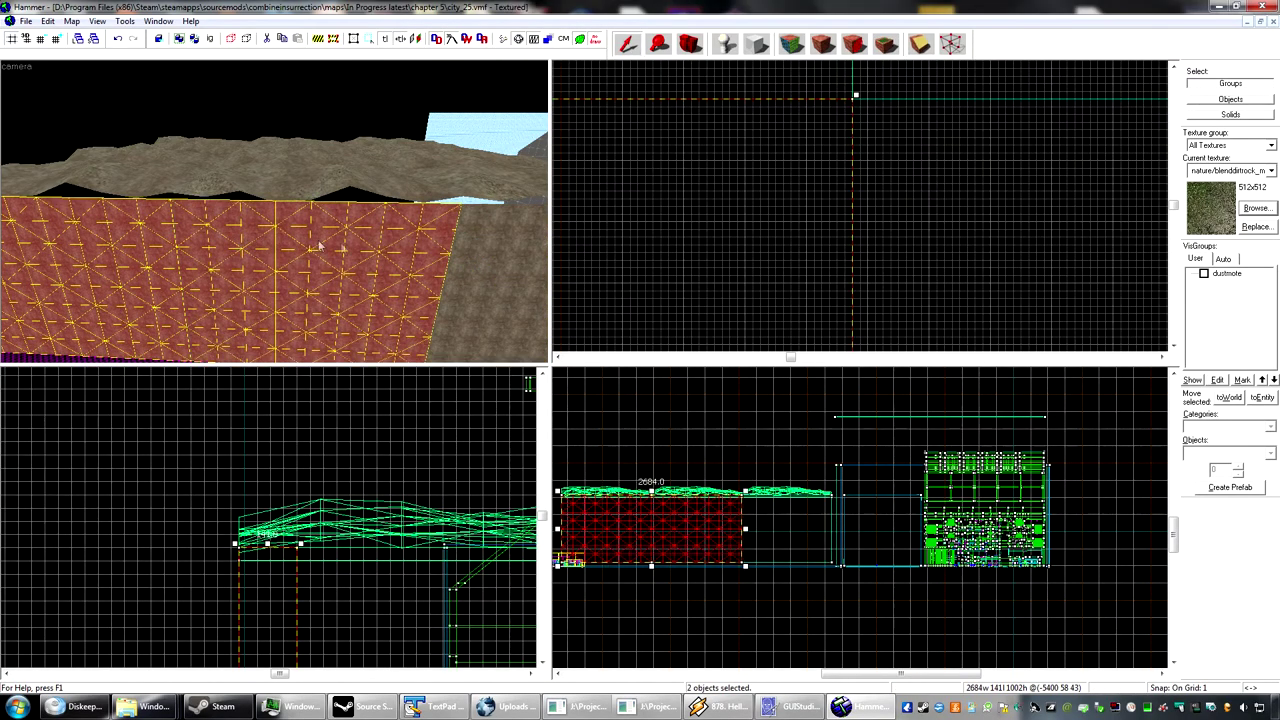
{"action": "left_click", "coordinate": [467, 250], "text": "ctrl"}
Step: Add the three terrain tiles bordering the wall's top edge to the selection
{"action": "key", "text": "z"}
{"action": "key", "text": "s"}
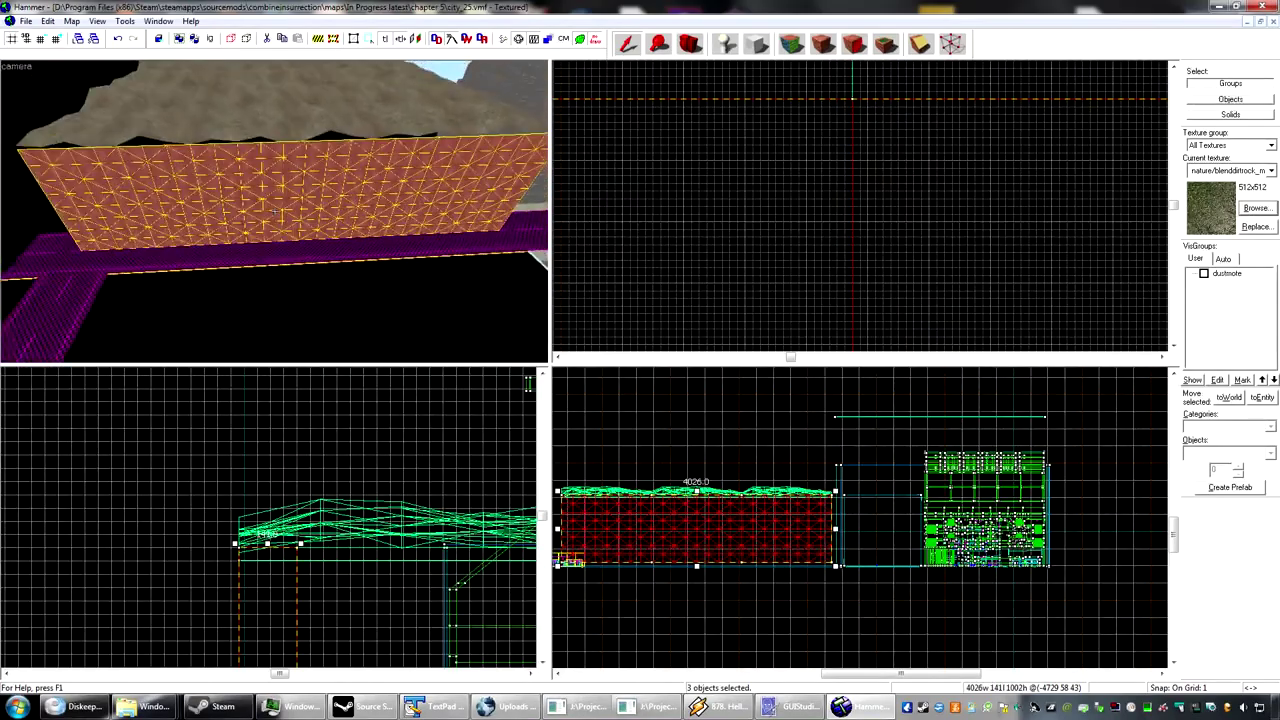
{"action": "key", "text": "d"}
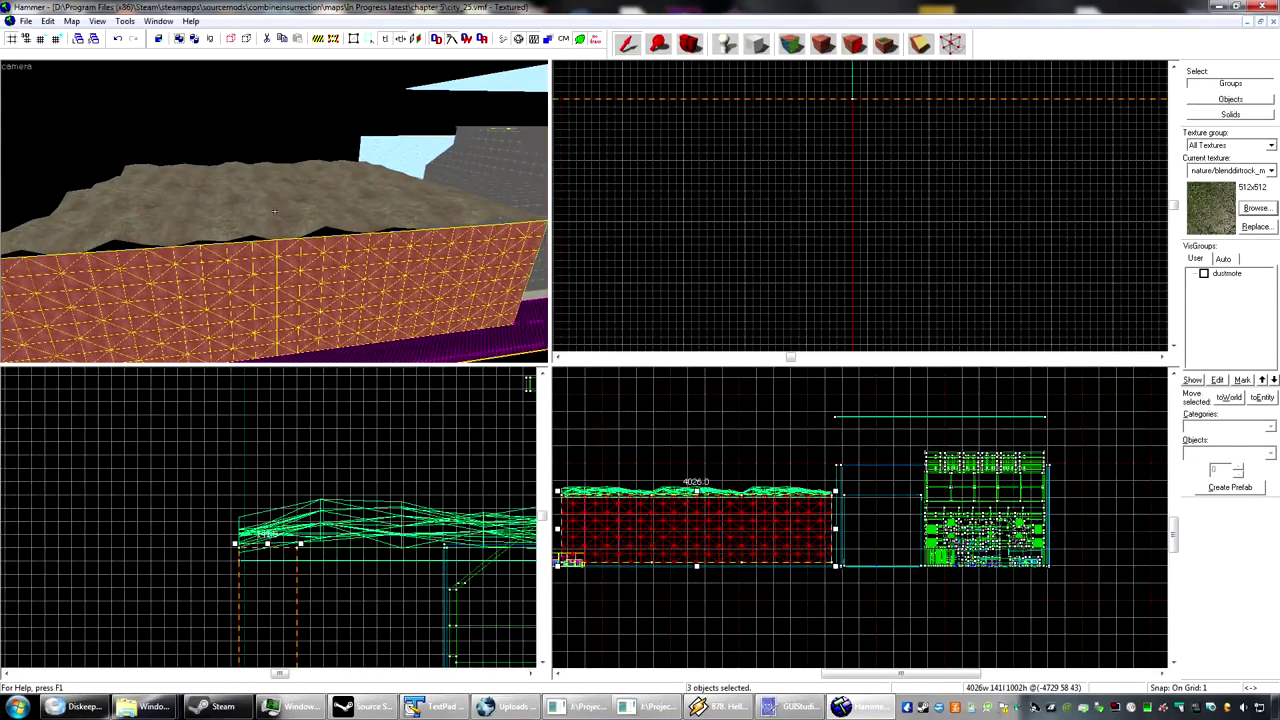
{"action": "key", "text": "a"}
{"action": "key", "text": "z"}
{"action": "key", "text": "z"}
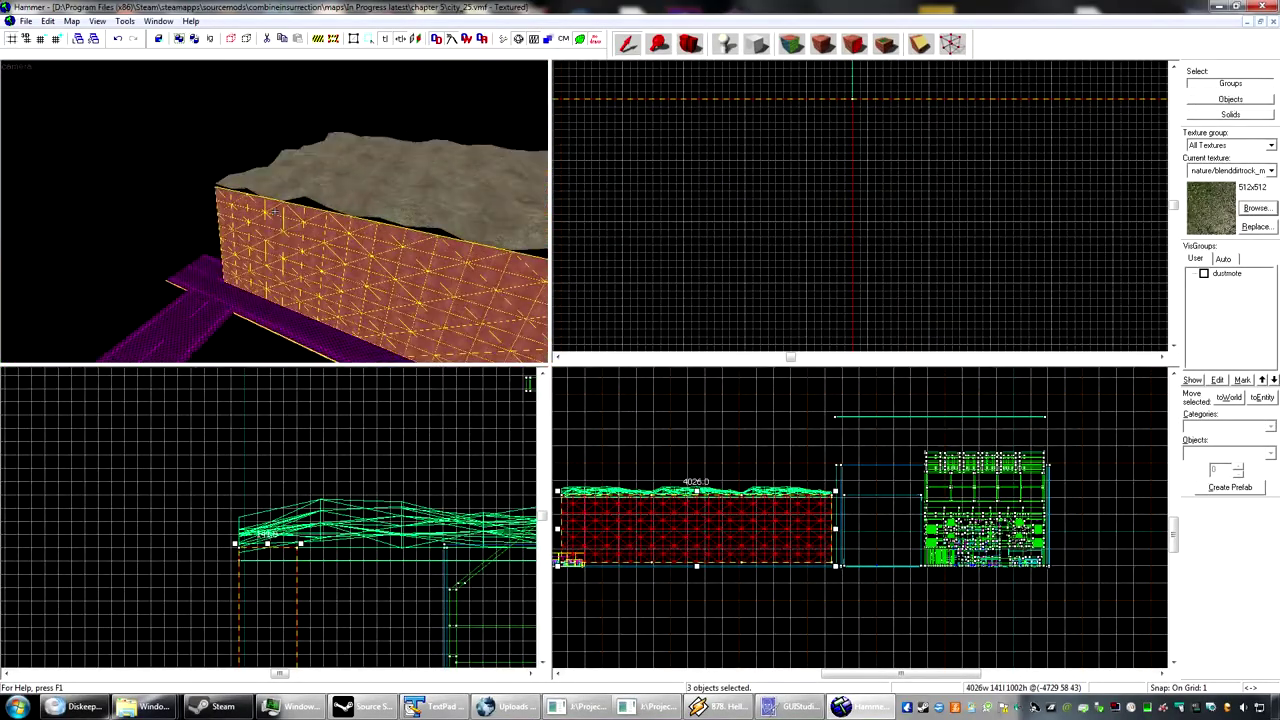
{"action": "key", "text": "w"}
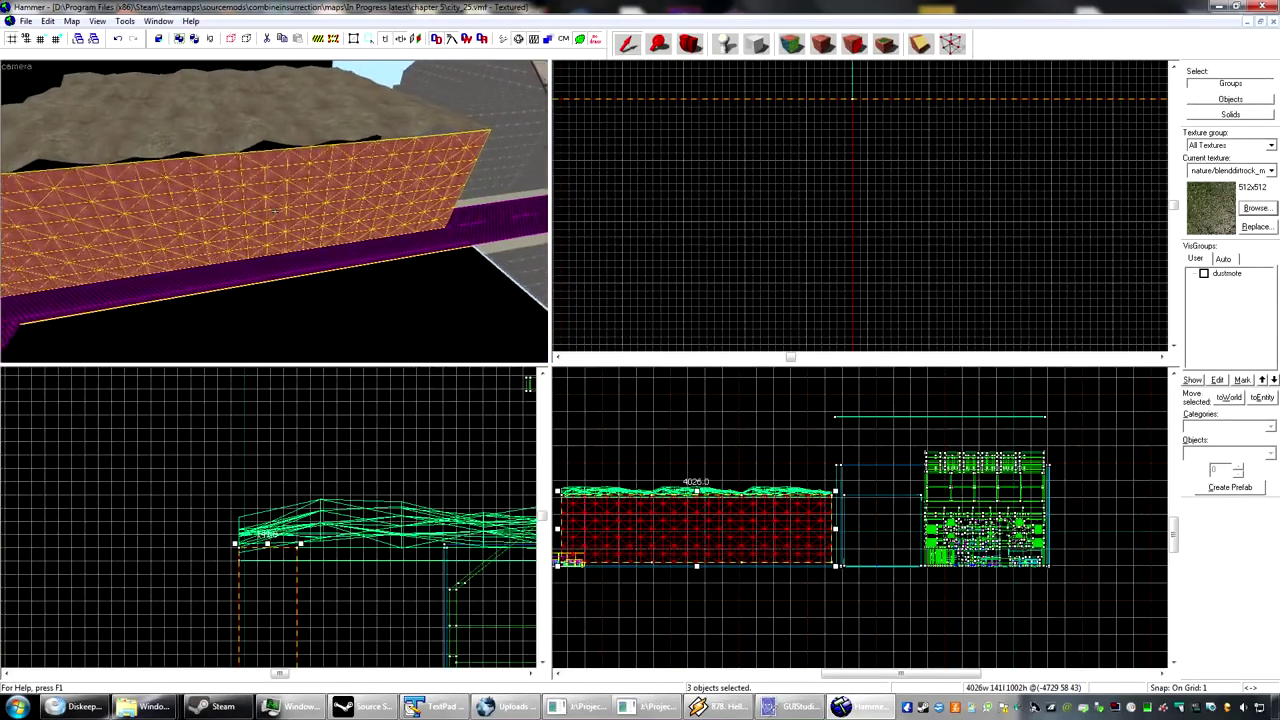
{"action": "key", "text": "s"}
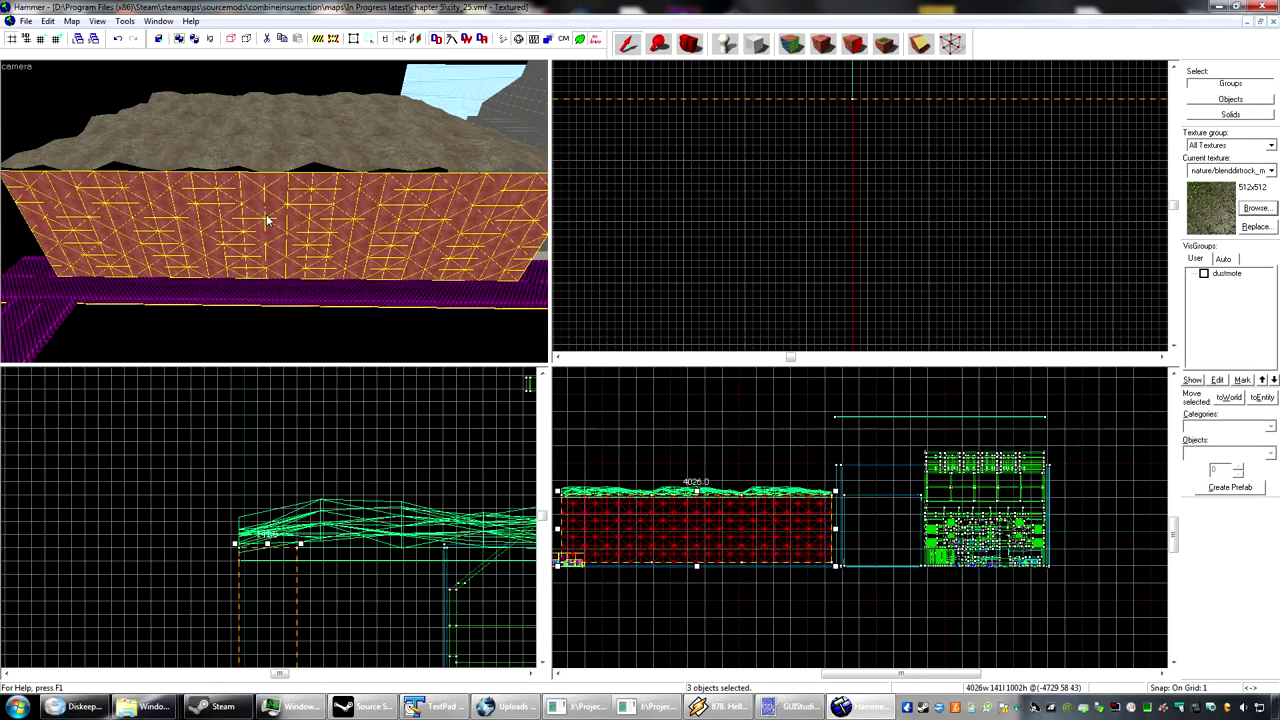
{"action": "left_click", "coordinate": [155, 140], "text": "ctrl"}
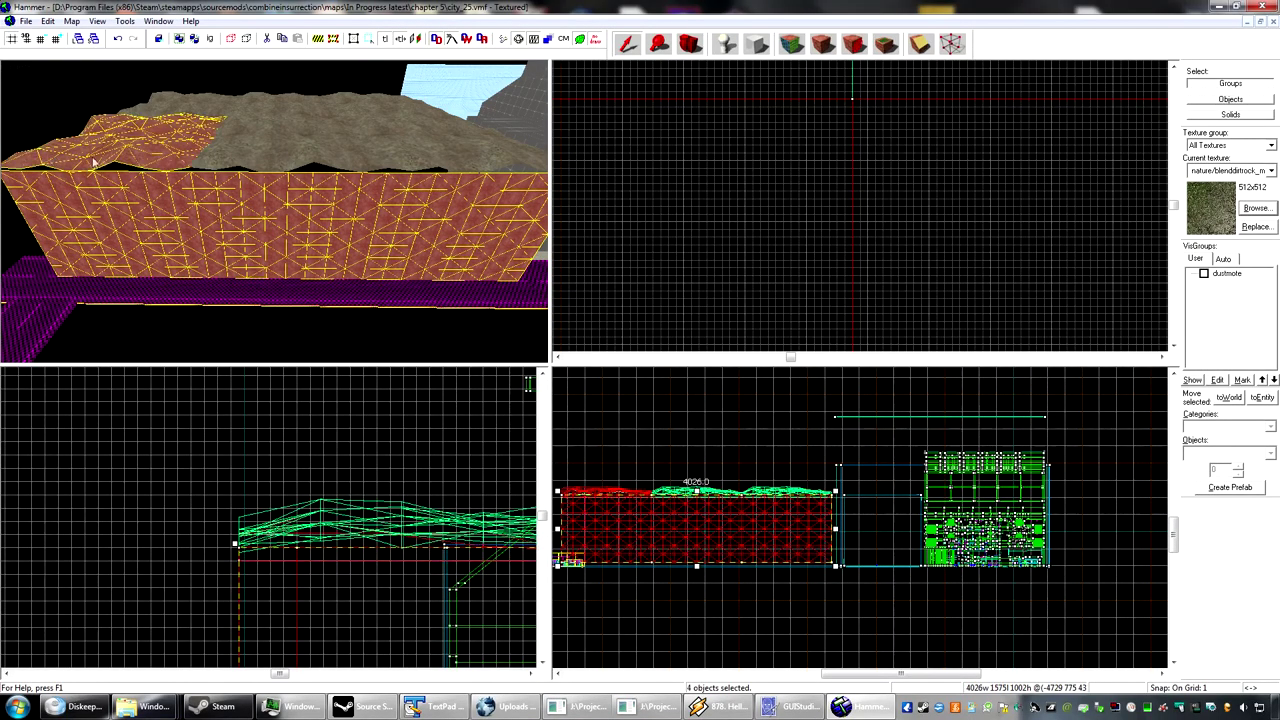
{"action": "left_click", "coordinate": [295, 140], "text": "ctrl"}
{"action": "left_click", "coordinate": [435, 150], "text": "ctrl"}
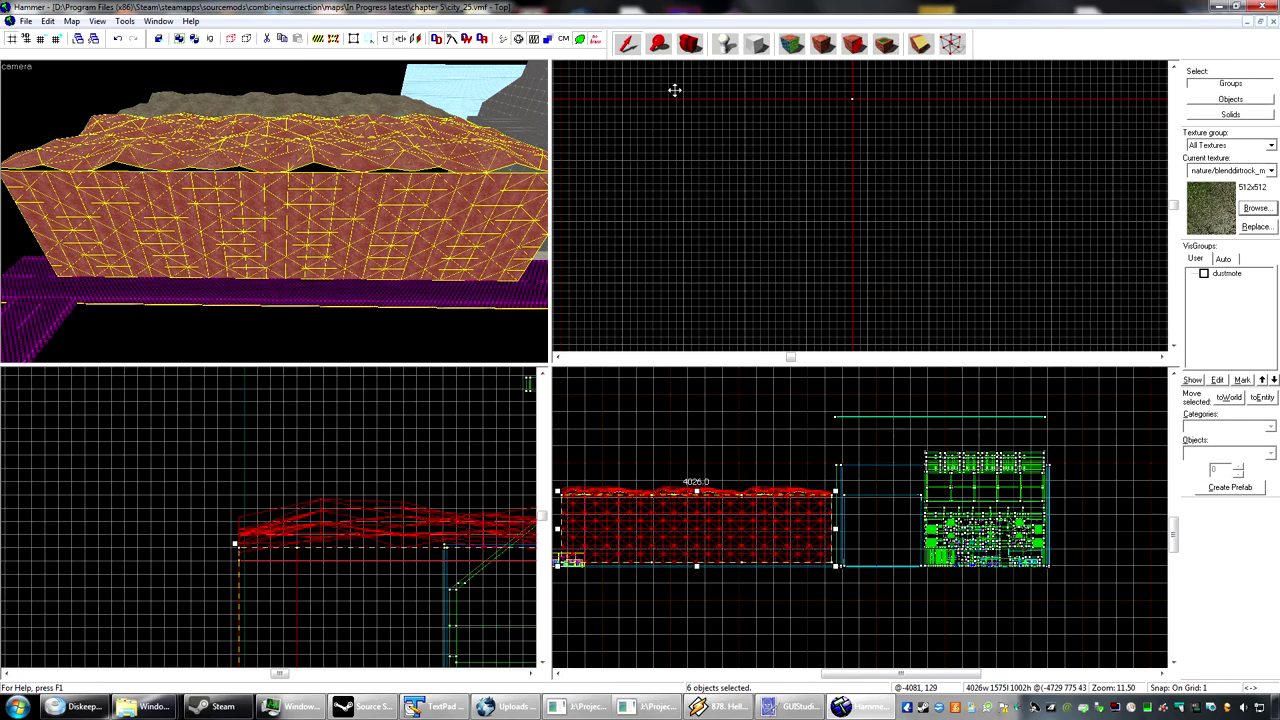
Step: Sew the displacements of the three wall pieces and the three bordering terrain tiles together
{"action": "key", "text": "shift+a"}
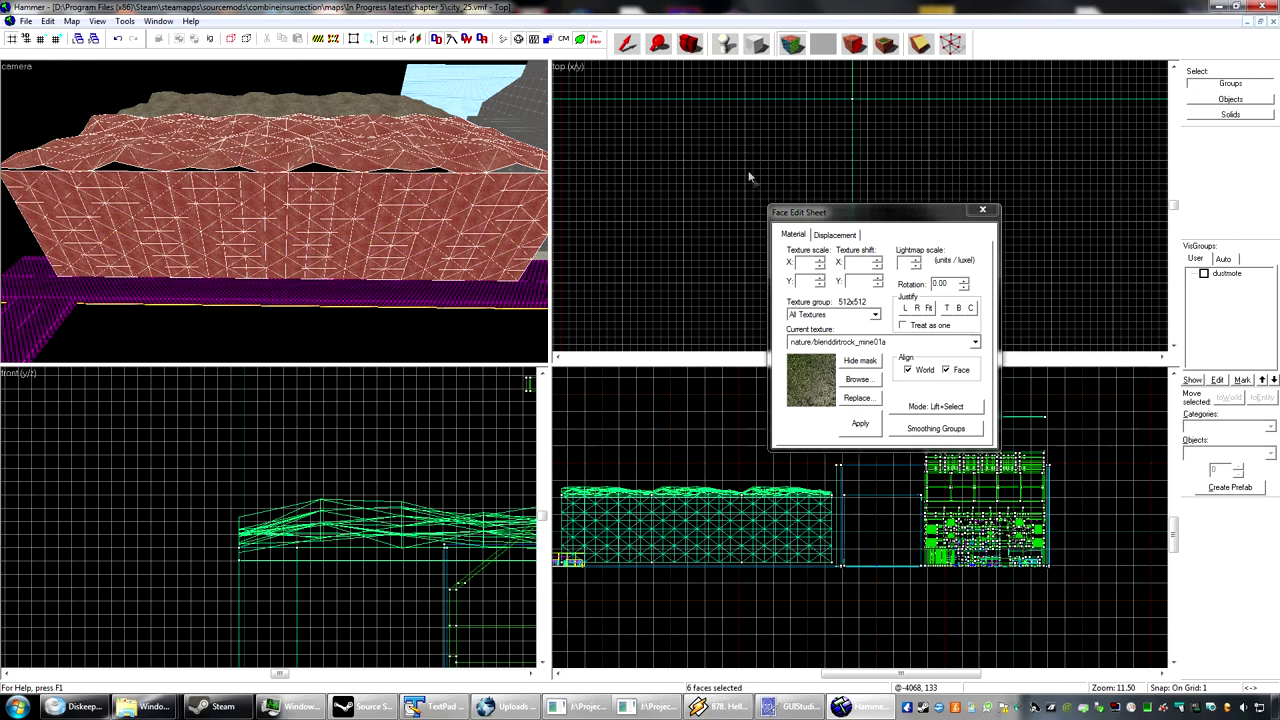
{"action": "left_click", "coordinate": [829, 237]}
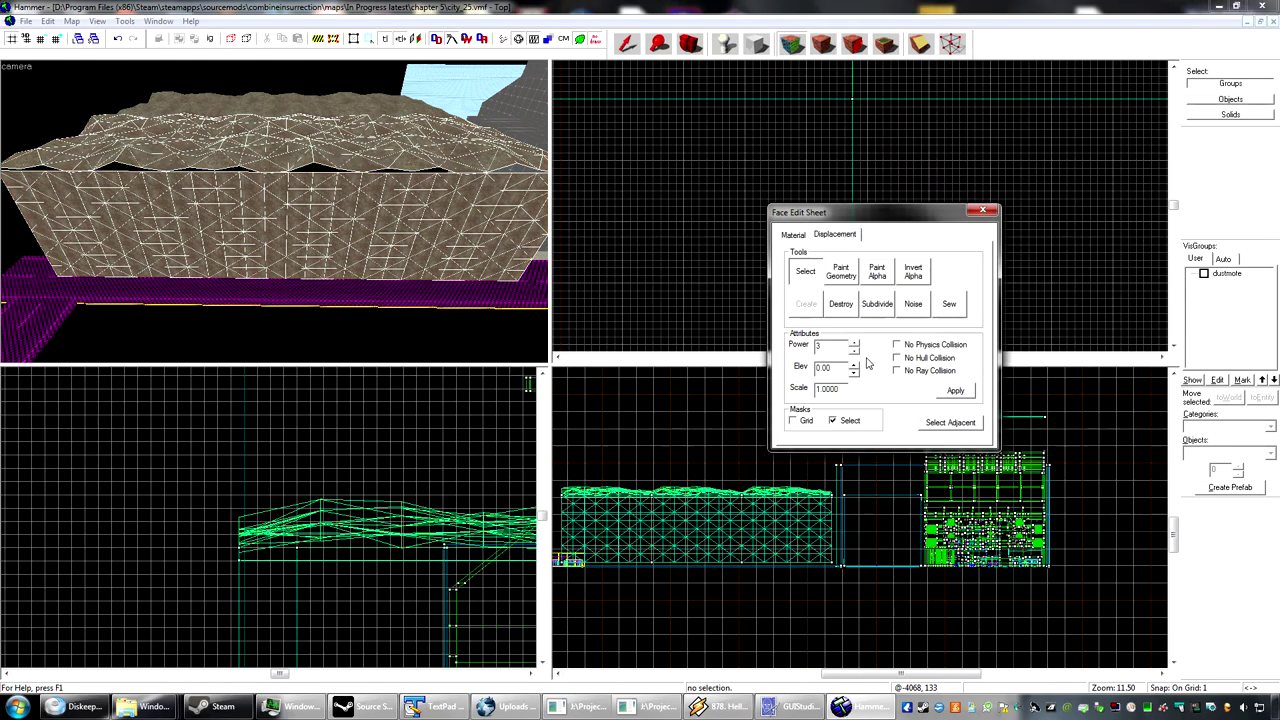
{"action": "left_click", "coordinate": [947, 307]}
Step: Check the sewn seam and the wall's end, and subdivide the six selected displacements
{"action": "key", "text": "z"}
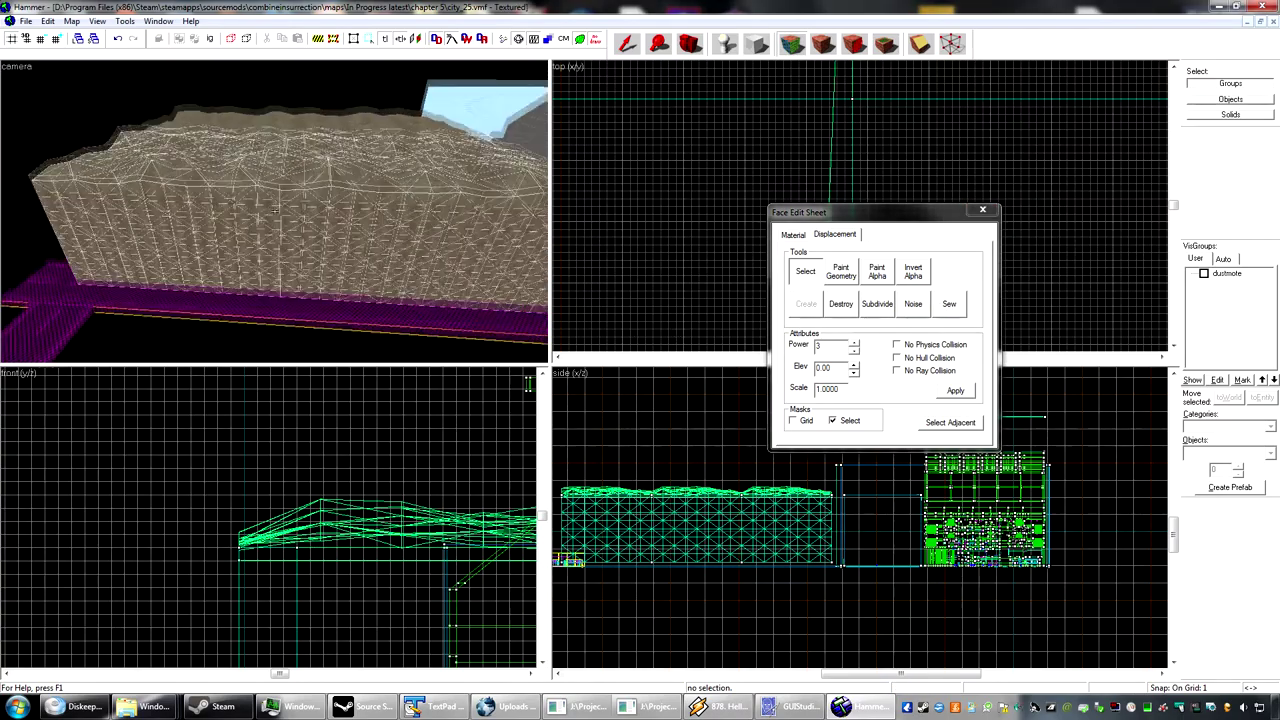
{"action": "key", "text": "w"}
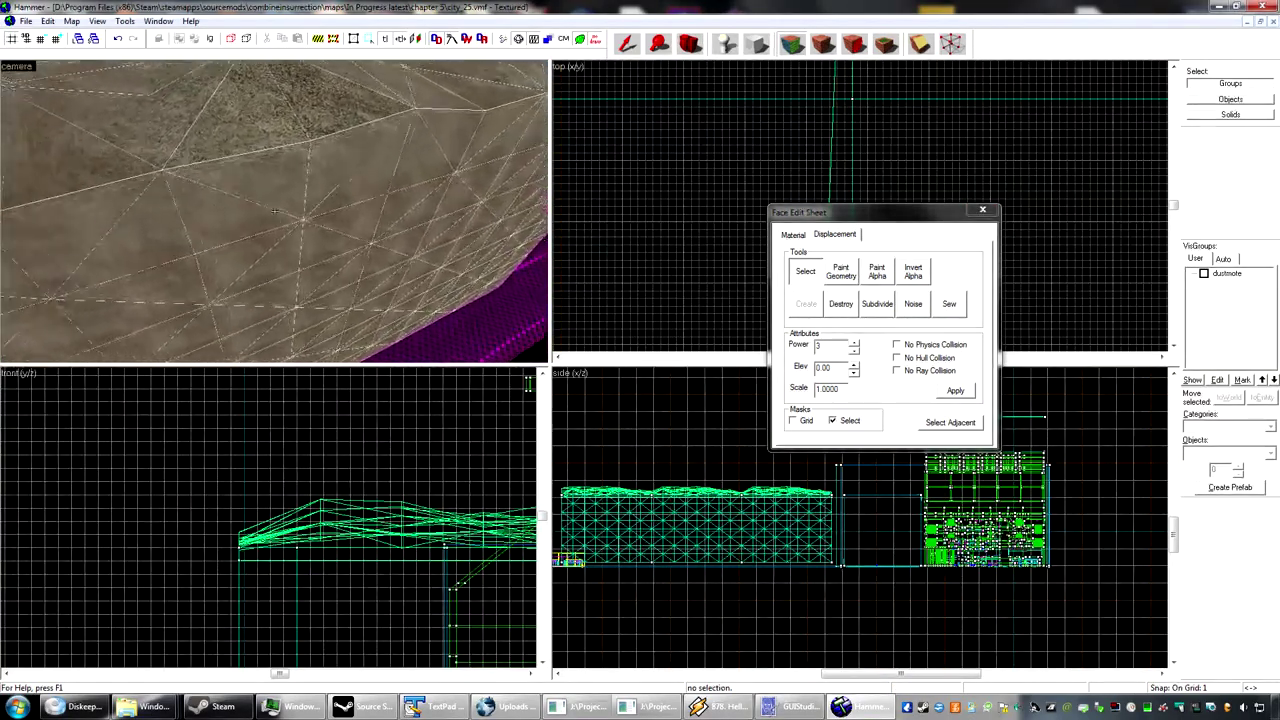
{"action": "scroll", "coordinate": [275, 211], "scroll_direction": "down", "scroll_amount": 7}
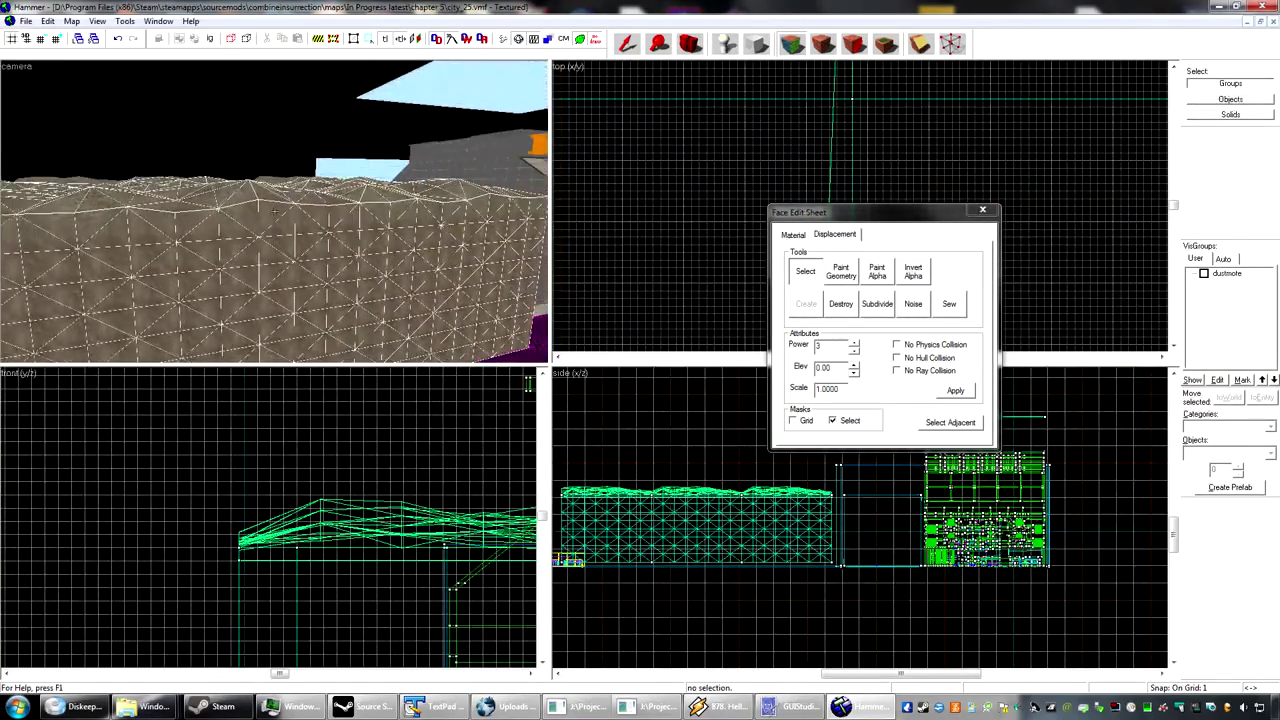
{"action": "key", "text": "a"}
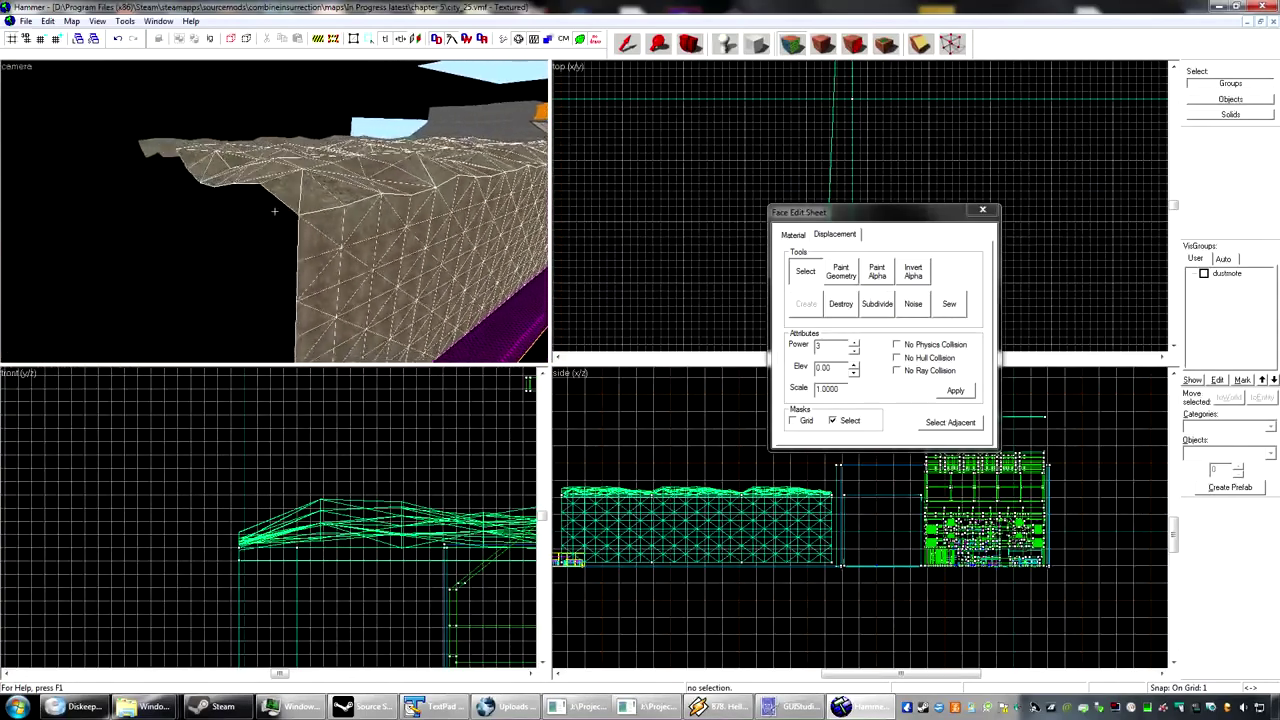
{"action": "left_click_drag", "start_coordinate": [276, 210], "coordinate": [275, 211]}
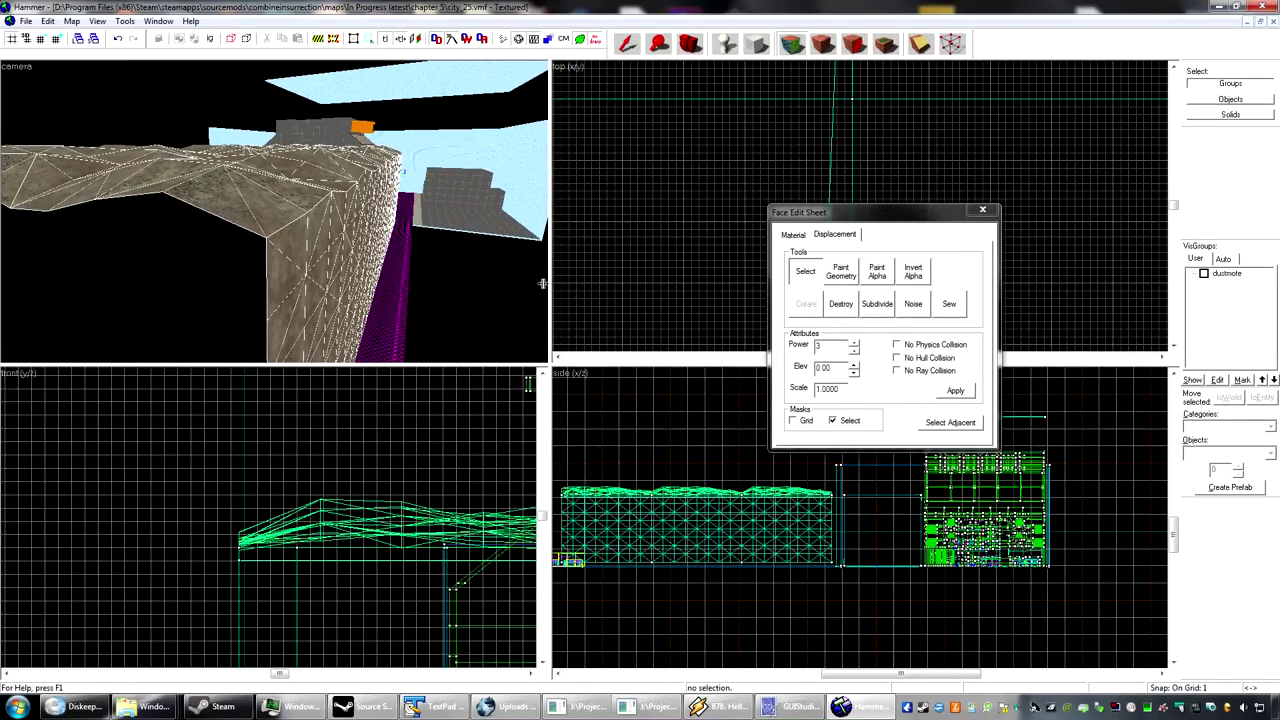
{"action": "left_click", "coordinate": [879, 305]}
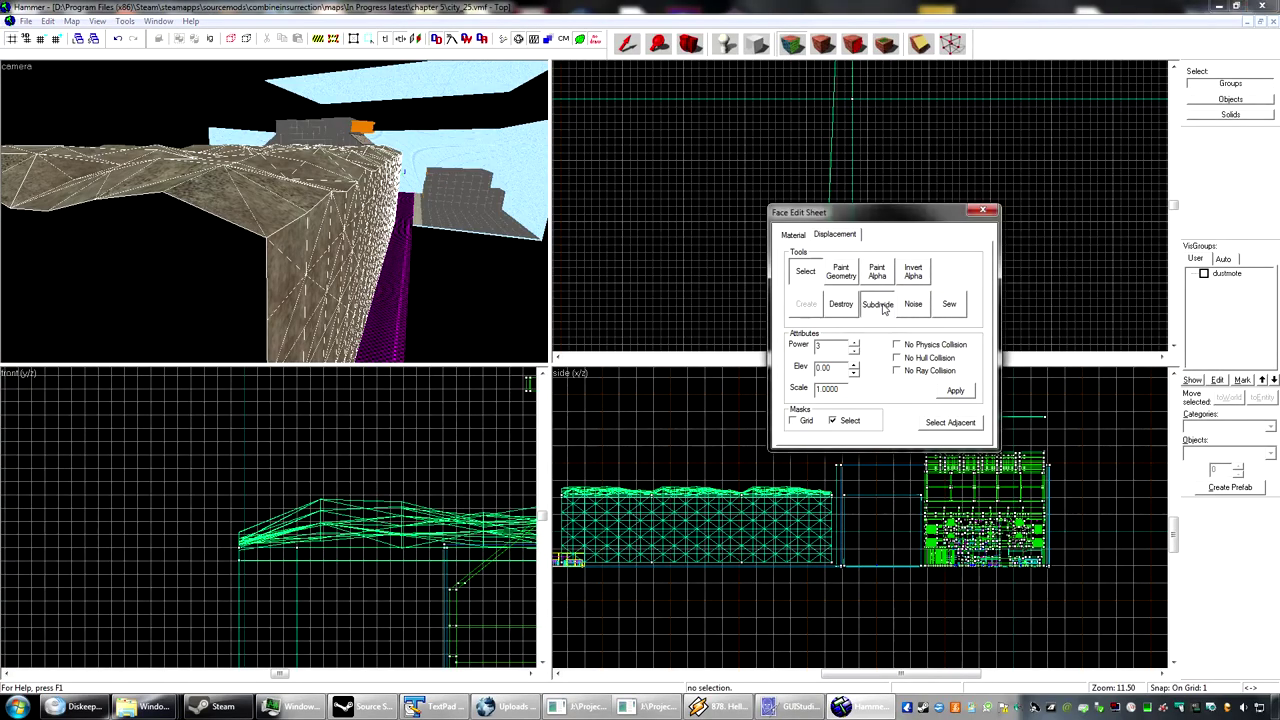
Step: Examine the subdivided slope between the terrain tiles and the wall from several angles
{"action": "left_click_drag", "start_coordinate": [449, 300], "coordinate": [274, 211]}
{"action": "key", "text": "d"}
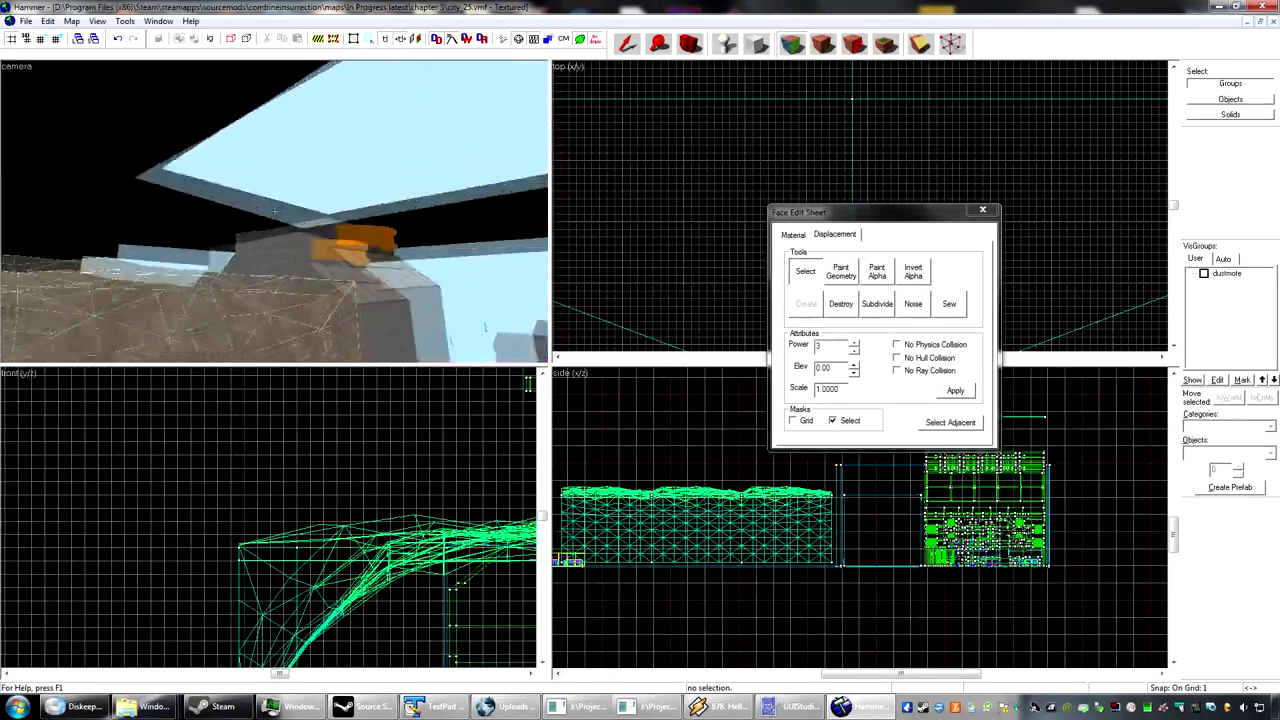
{"action": "key", "text": "w"}
{"action": "left_click_drag", "start_coordinate": [274, 211], "coordinate": [274, 211]}
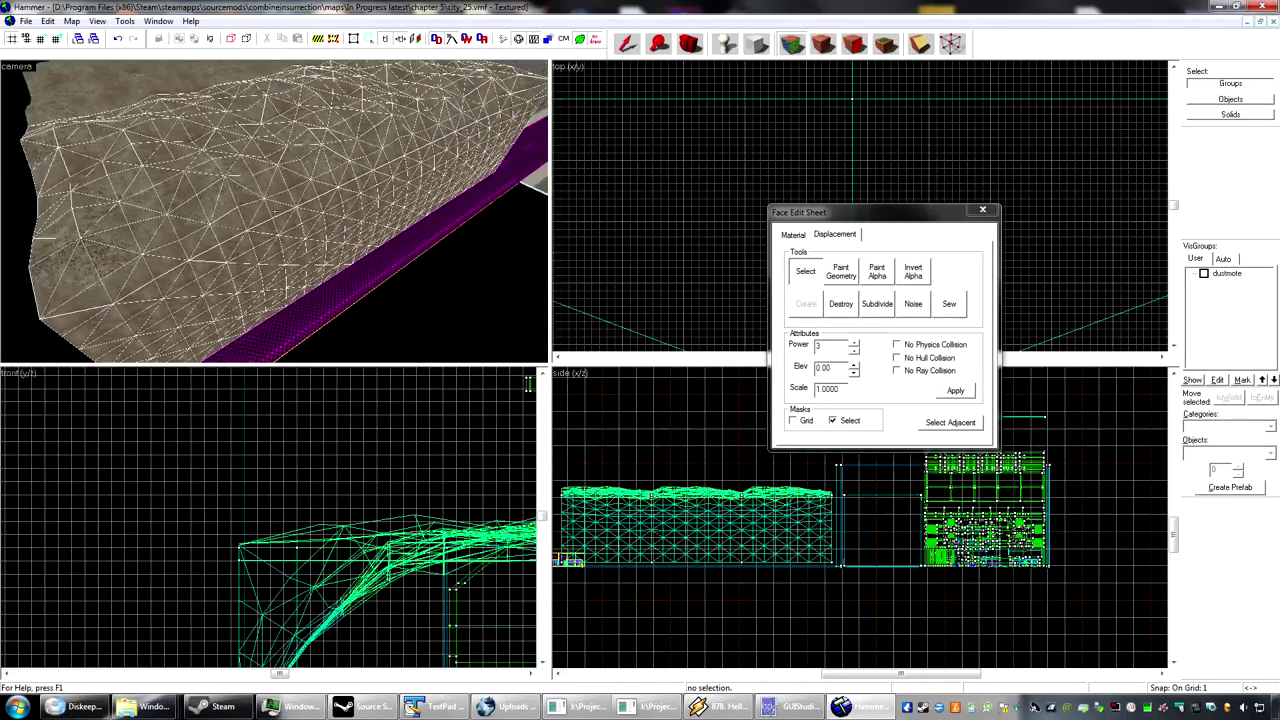
{"action": "scroll", "coordinate": [350, 198], "scroll_direction": "down", "scroll_amount": 4}
{"action": "scroll", "coordinate": [350, 198], "scroll_direction": "up", "scroll_amount": 3}
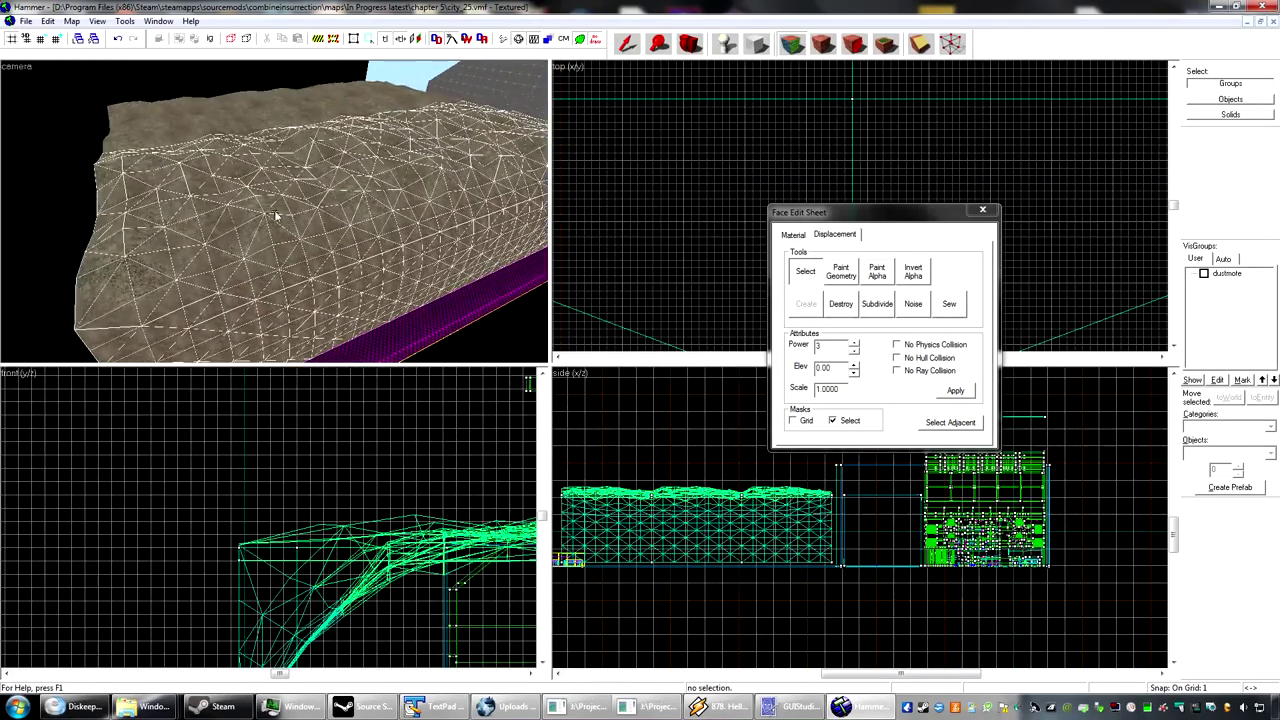
Step: Select all the wall pieces and terrain tiles and delete them from the map
{"action": "left_click", "coordinate": [625, 39]}
{"action": "left_click", "coordinate": [387, 180]}
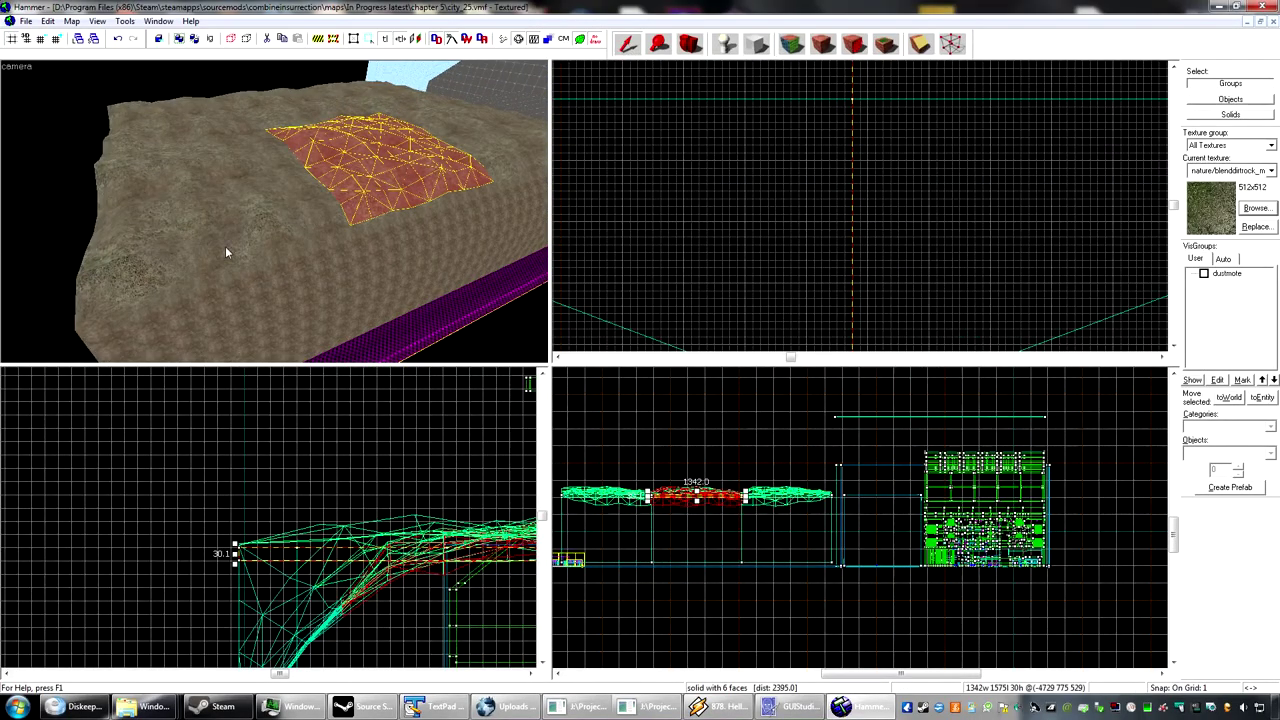
{"action": "left_click", "coordinate": [225, 247], "text": "ctrl"}
{"action": "left_click", "coordinate": [248, 300], "text": "ctrl"}
{"action": "left_click", "coordinate": [400, 267], "text": "ctrl"}
{"action": "left_click", "coordinate": [515, 210], "text": "ctrl"}
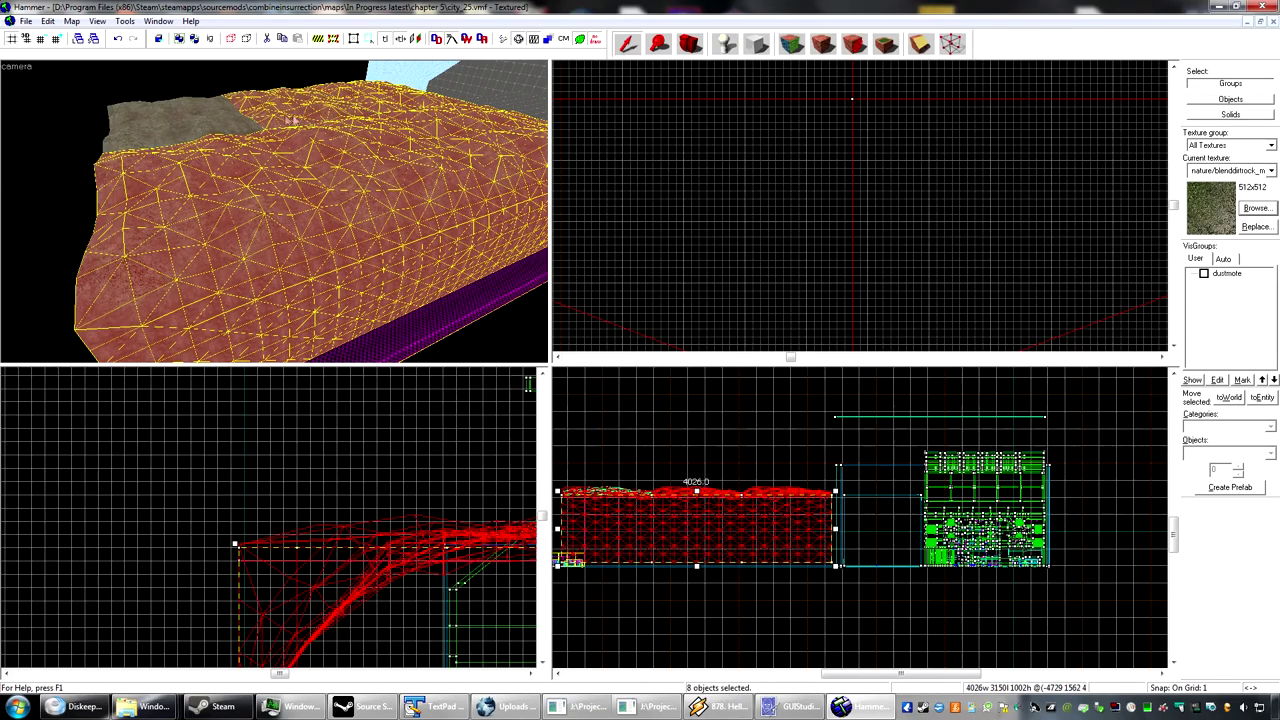
{"action": "key", "text": "Delete"}
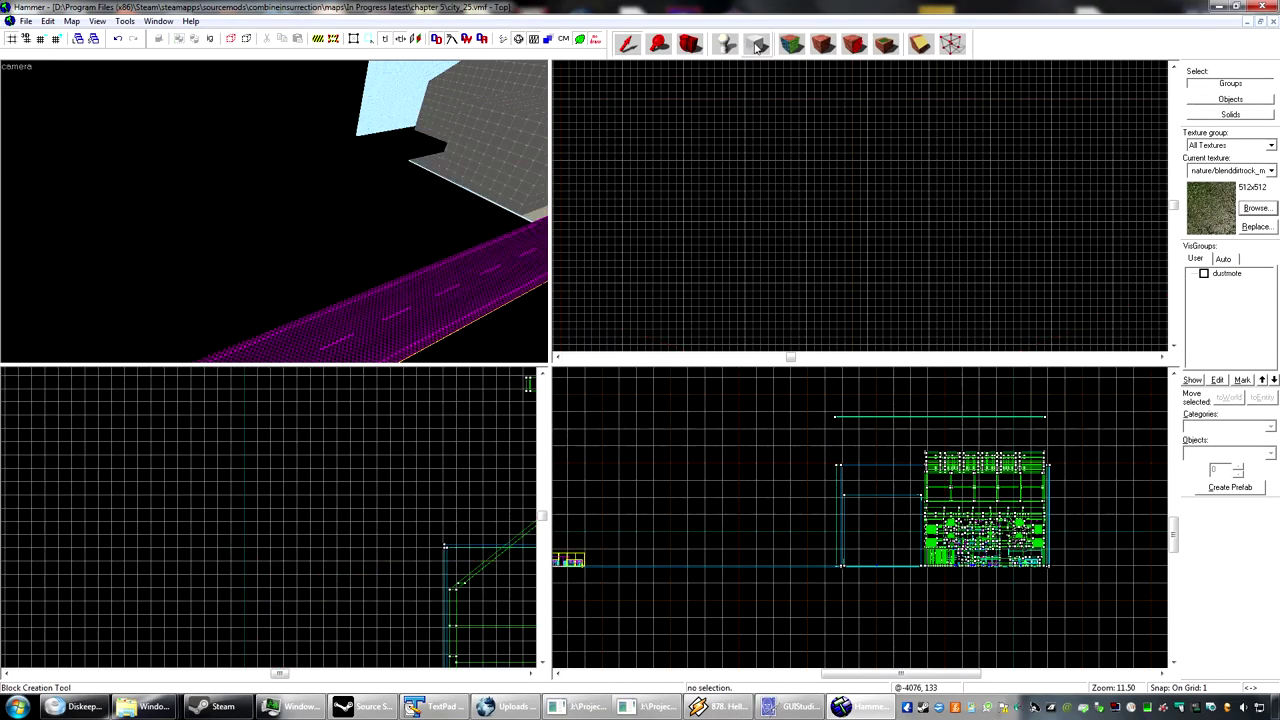
Step: Prepare a new block and filter the texture browser by "glass"
{"action": "left_click", "coordinate": [757, 45]}
{"action": "left_click", "coordinate": [1256, 207]}
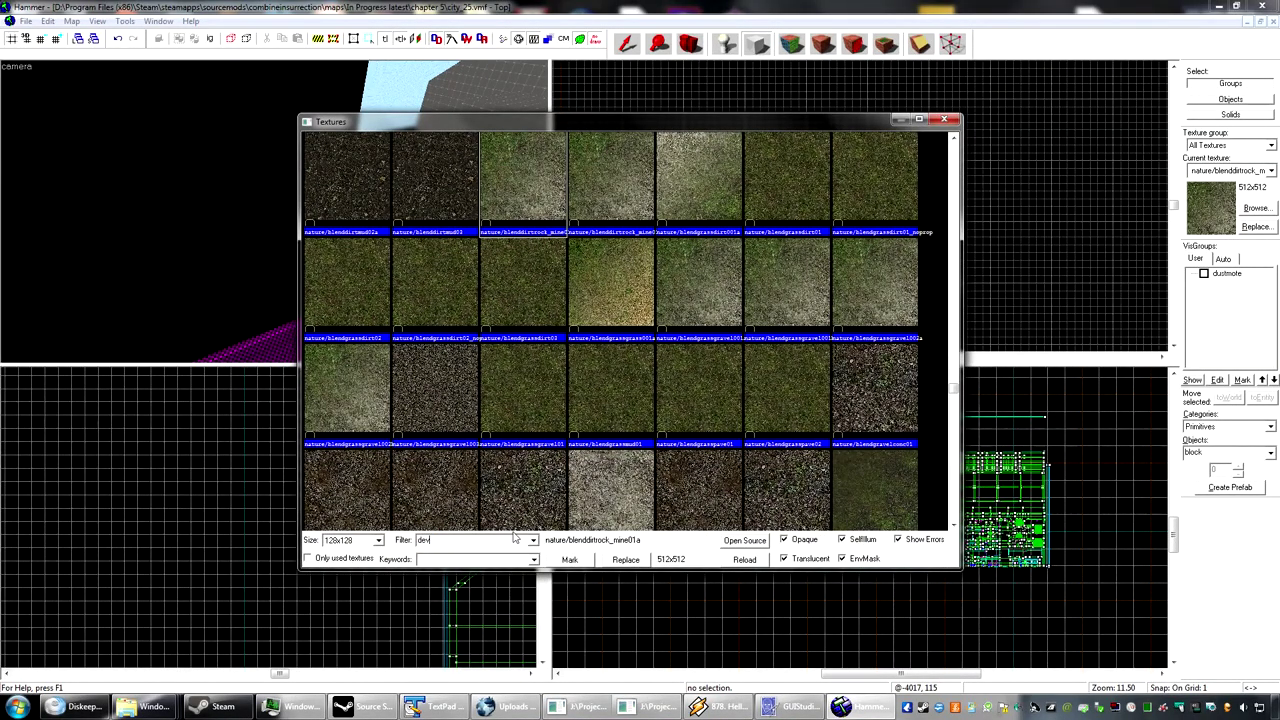
{"action": "left_click", "coordinate": [868, 490]}
{"action": "scroll", "coordinate": [815, 493], "scroll_direction": "down", "scroll_amount": 3}
{"action": "left_click", "coordinate": [441, 540]}
{"action": "key", "text": "BackSpace"}
{"action": "key", "text": "BackSpace"}
{"action": "key", "text": "BackSpace"}
{"action": "type", "text": "d"}
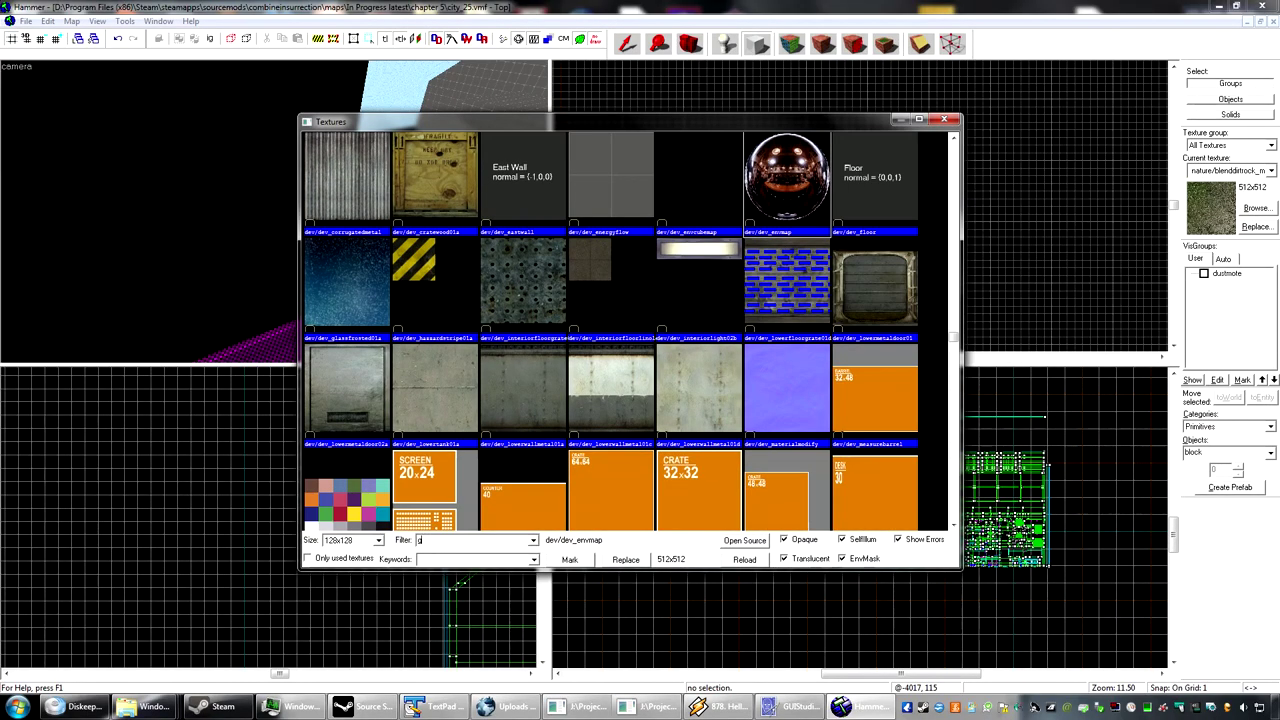
{"action": "type", "text": "lass"}
Step: Make shadertest/gooinglass the current texture
{"action": "scroll", "coordinate": [514, 309], "scroll_direction": "down", "scroll_amount": 5}
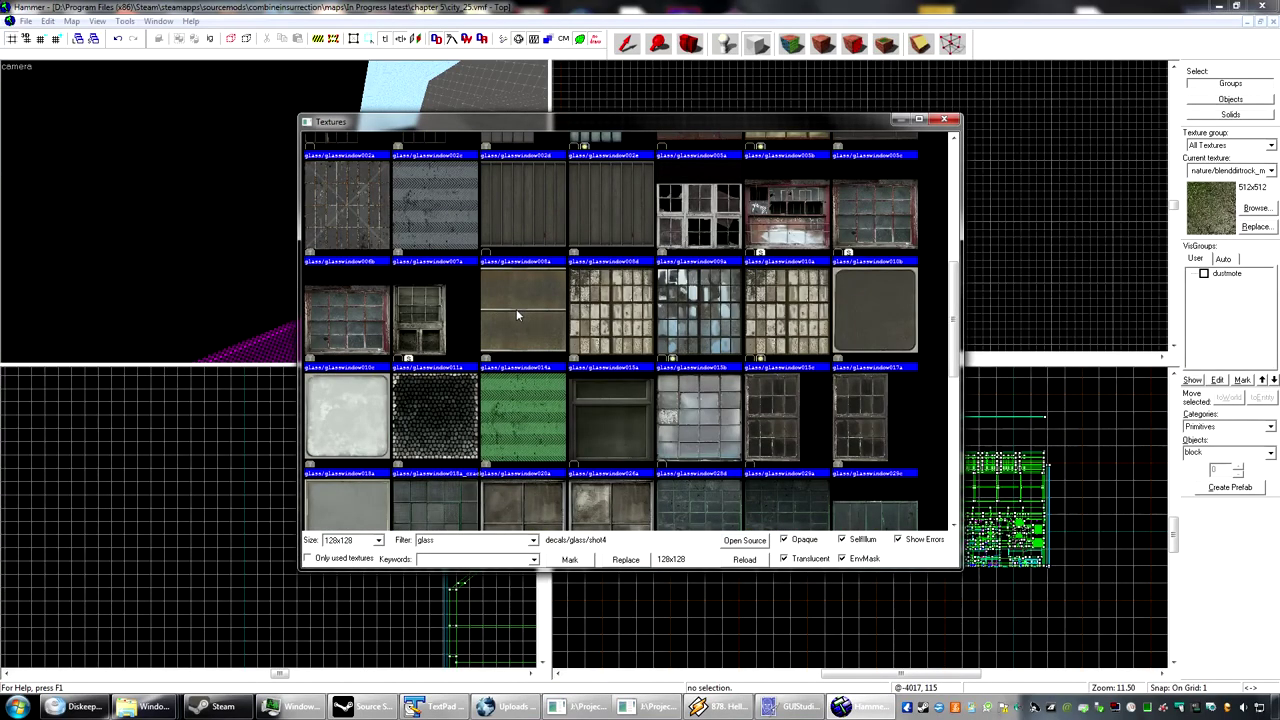
{"action": "scroll", "coordinate": [512, 315], "scroll_direction": "down", "scroll_amount": 1}
{"action": "left_click", "coordinate": [868, 370]}
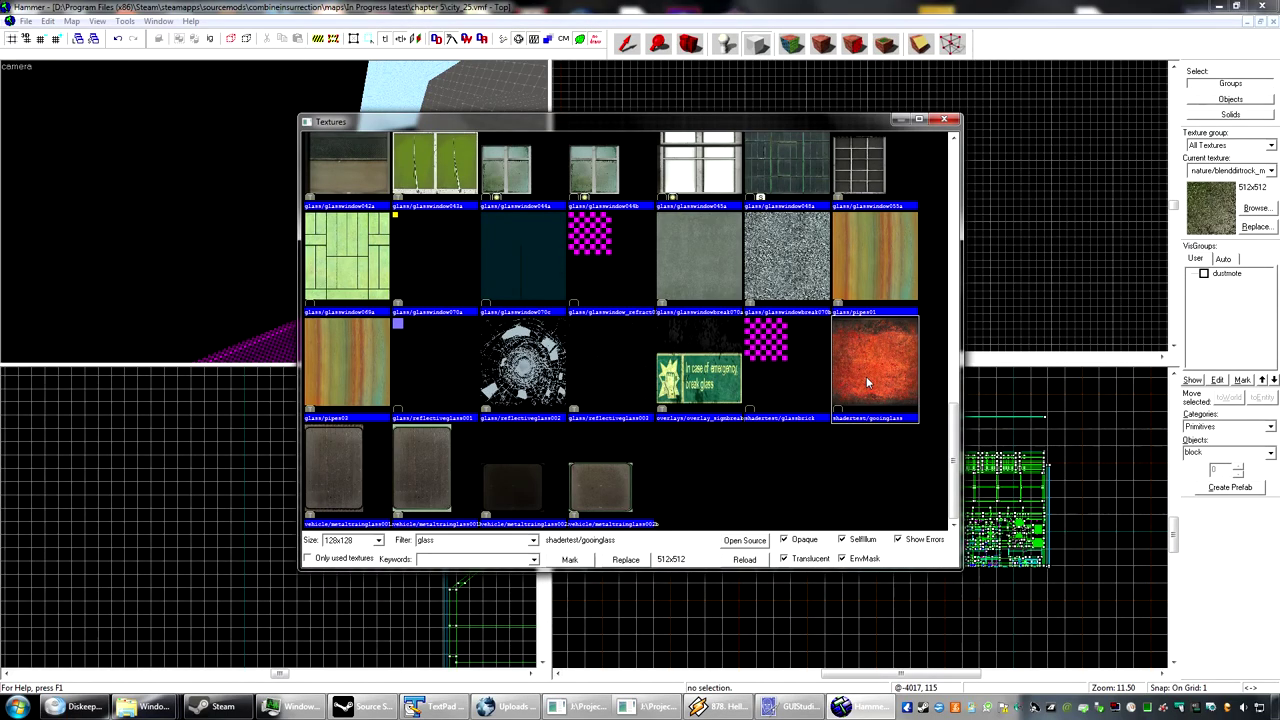
{"action": "double_click", "coordinate": [870, 369]}
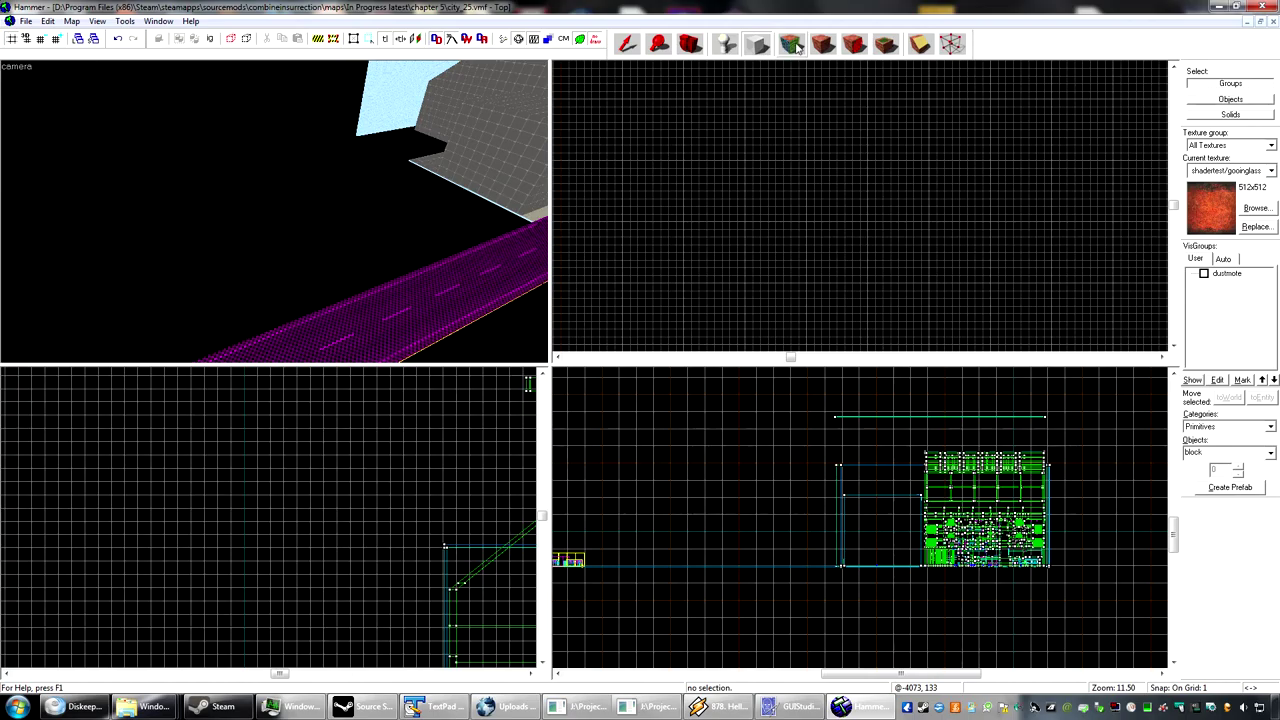
Step: Outline a new block about 811 wide and 850 high in the side view, and widen it to 848 units
{"action": "scroll", "coordinate": [844, 196], "scroll_direction": "up", "scroll_amount": 3}
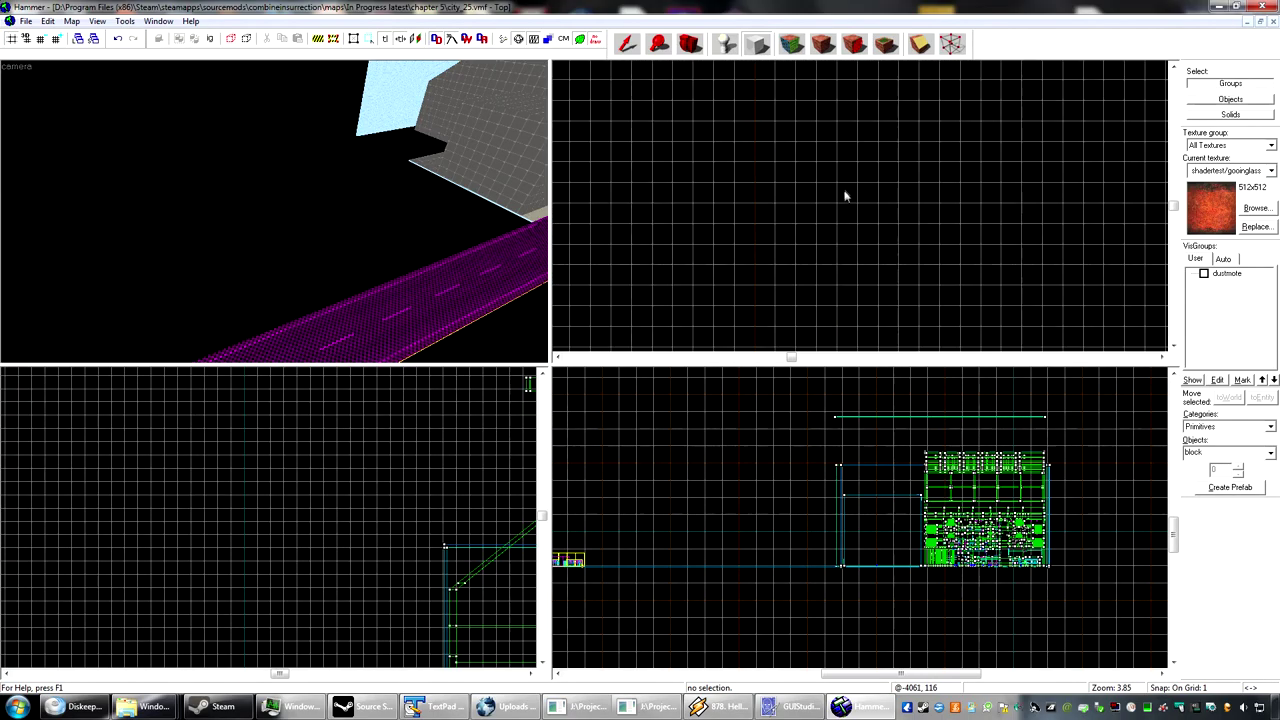
{"action": "scroll", "coordinate": [928, 128], "scroll_direction": "down", "scroll_amount": 10}
{"action": "scroll", "coordinate": [933, 133], "scroll_direction": "up", "scroll_amount": 5}
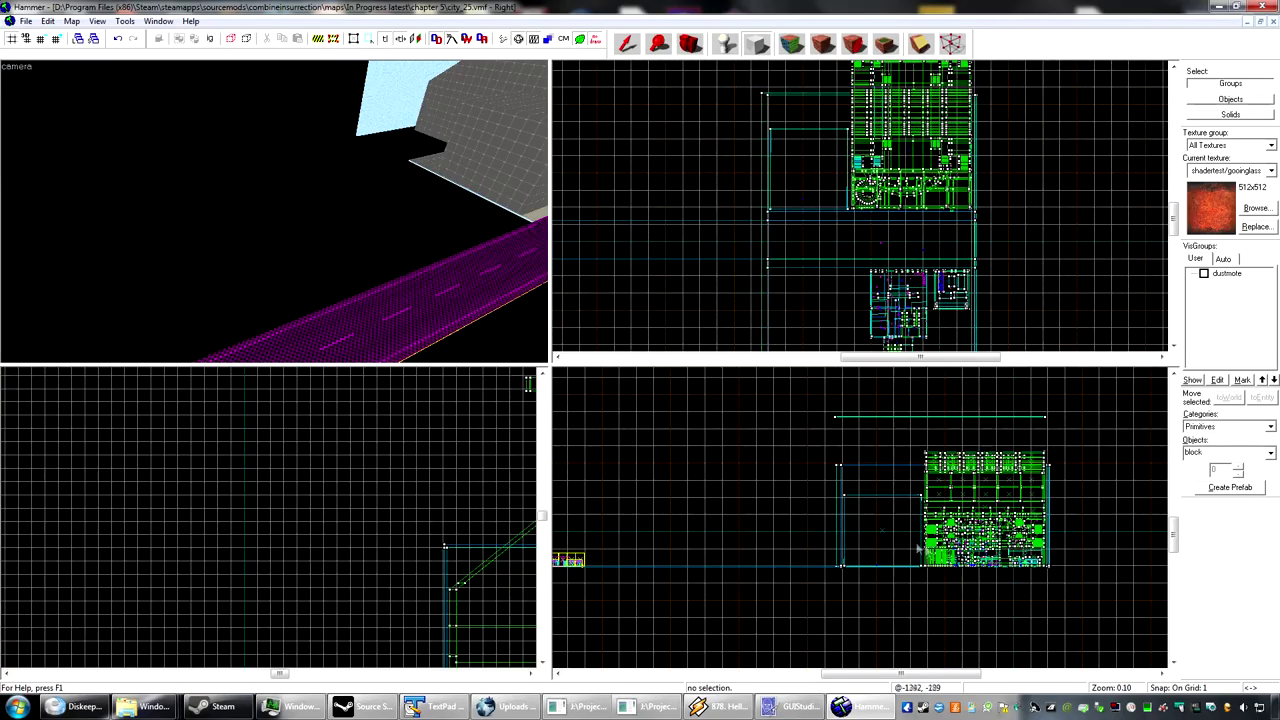
{"action": "scroll", "coordinate": [907, 531], "scroll_direction": "up", "scroll_amount": 4}
{"action": "left_click_drag", "start_coordinate": [891, 424], "coordinate": [785, 528]}
{"action": "scroll", "coordinate": [791, 489], "scroll_direction": "up", "scroll_amount": 4}
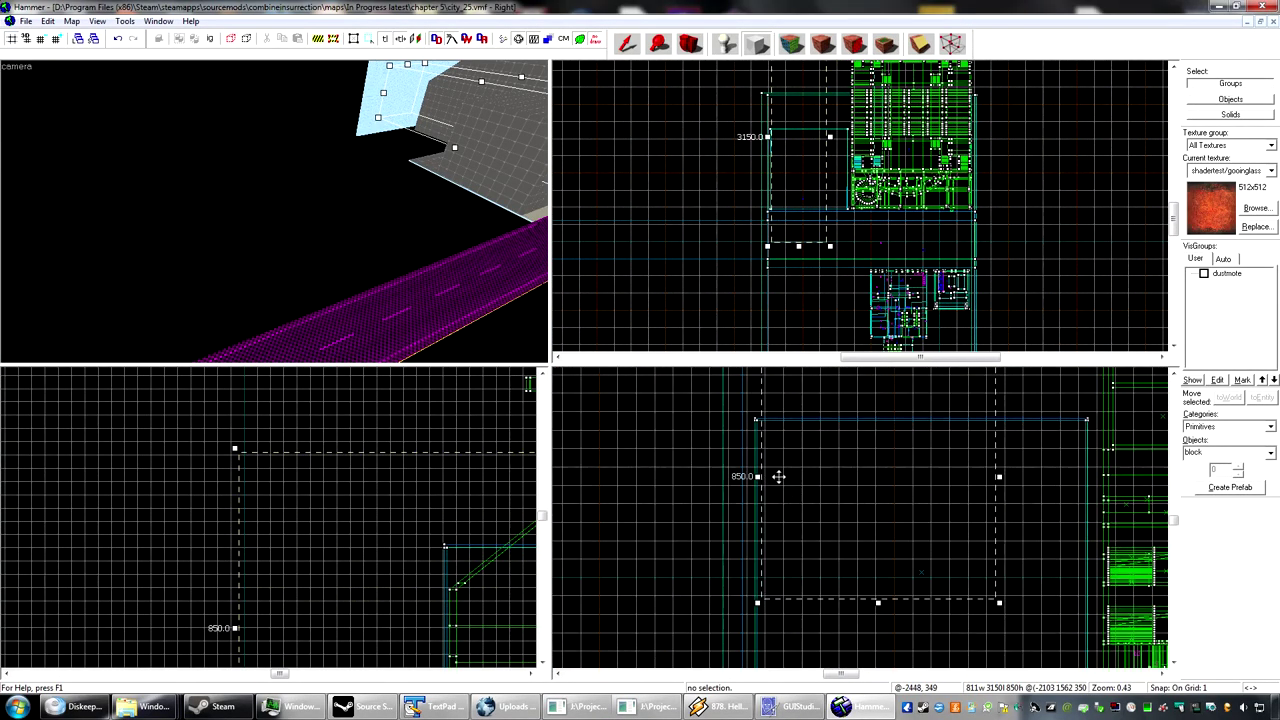
{"action": "middle_click_drag", "start_coordinate": [779, 477], "coordinate": [743, 517]}
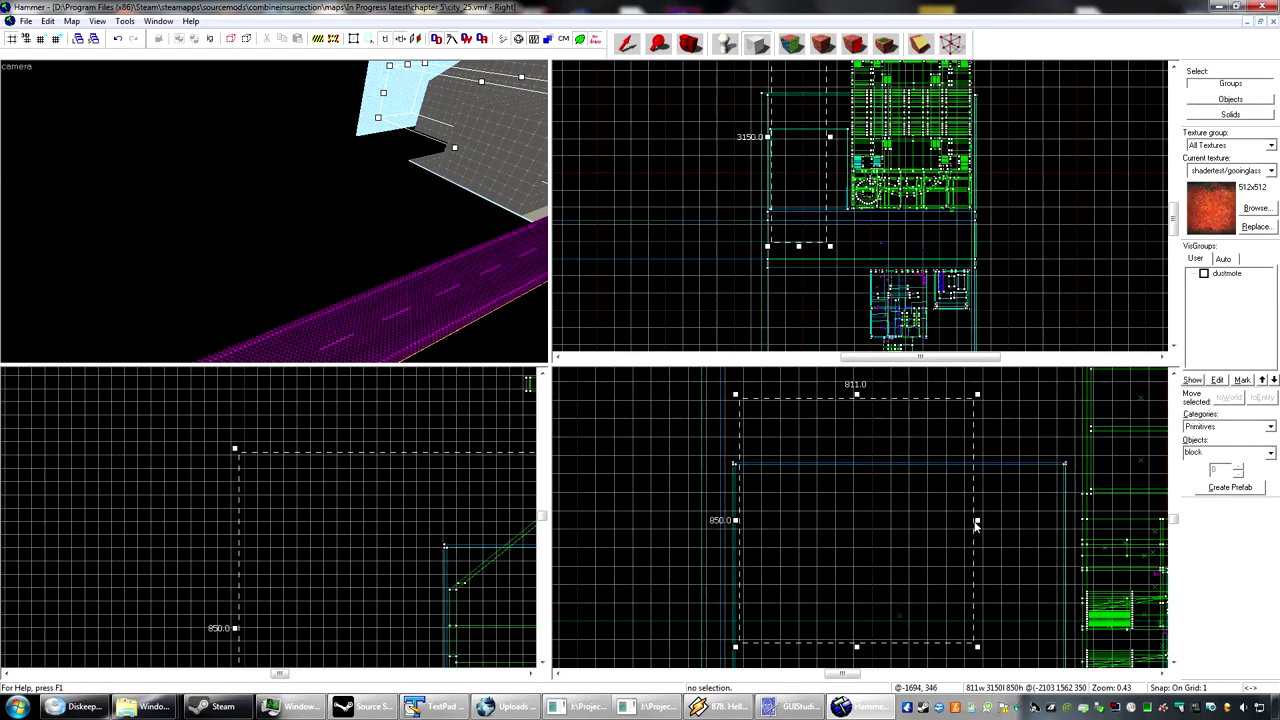
{"action": "left_click_drag", "start_coordinate": [977, 520], "coordinate": [989, 519]}
Step: Shorten the outline's depth to 850 units in the front view and create the block
{"action": "scroll", "coordinate": [270, 484], "scroll_direction": "down", "scroll_amount": 5}
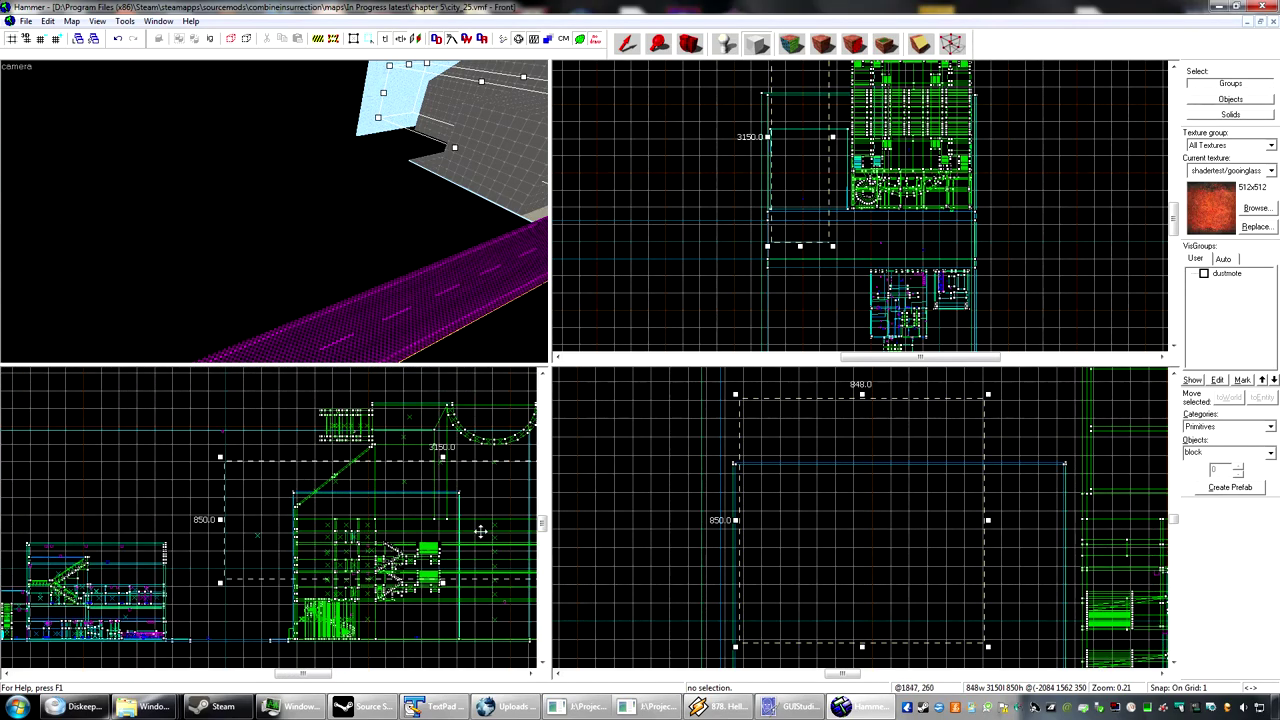
{"action": "middle_click_drag", "start_coordinate": [480, 531], "coordinate": [398, 503]}
{"action": "left_click_drag", "start_coordinate": [451, 493], "coordinate": [115, 490]}
{"action": "scroll", "coordinate": [115, 490], "scroll_direction": "up", "scroll_amount": 4}
{"action": "left_click_drag", "start_coordinate": [288, 515], "coordinate": [326, 515]}
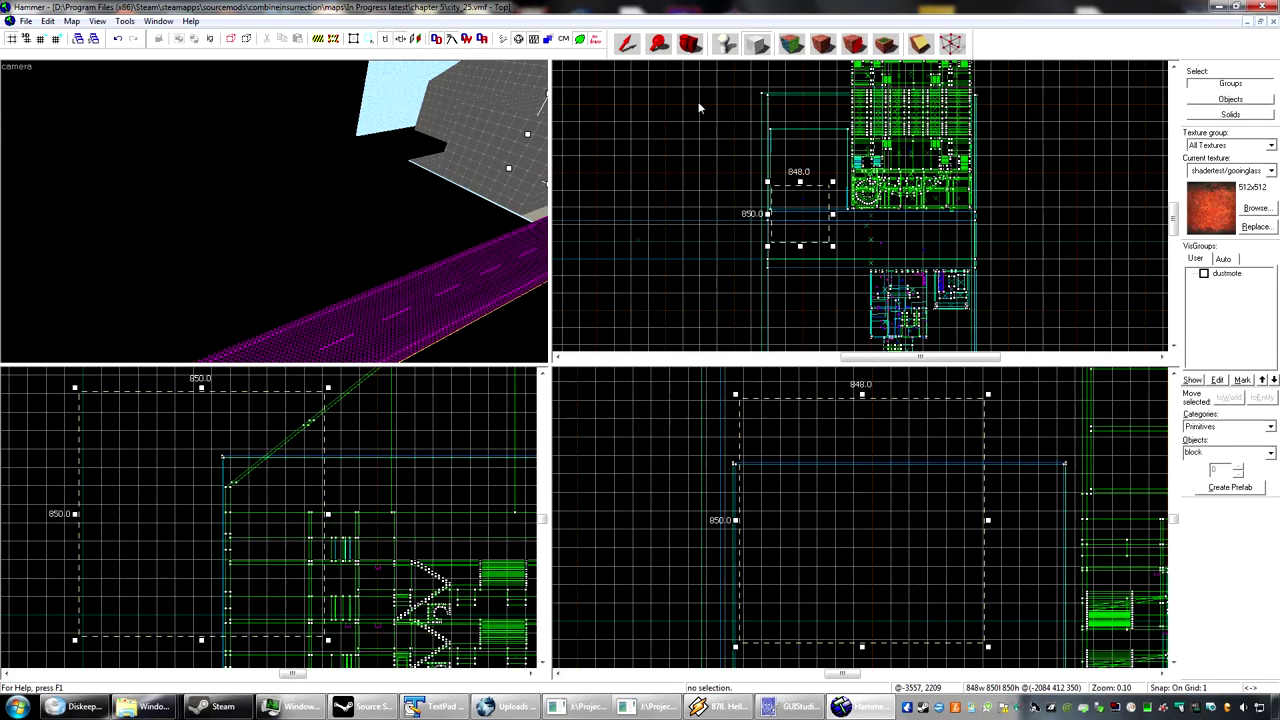
{"action": "right_click", "coordinate": [792, 208]}
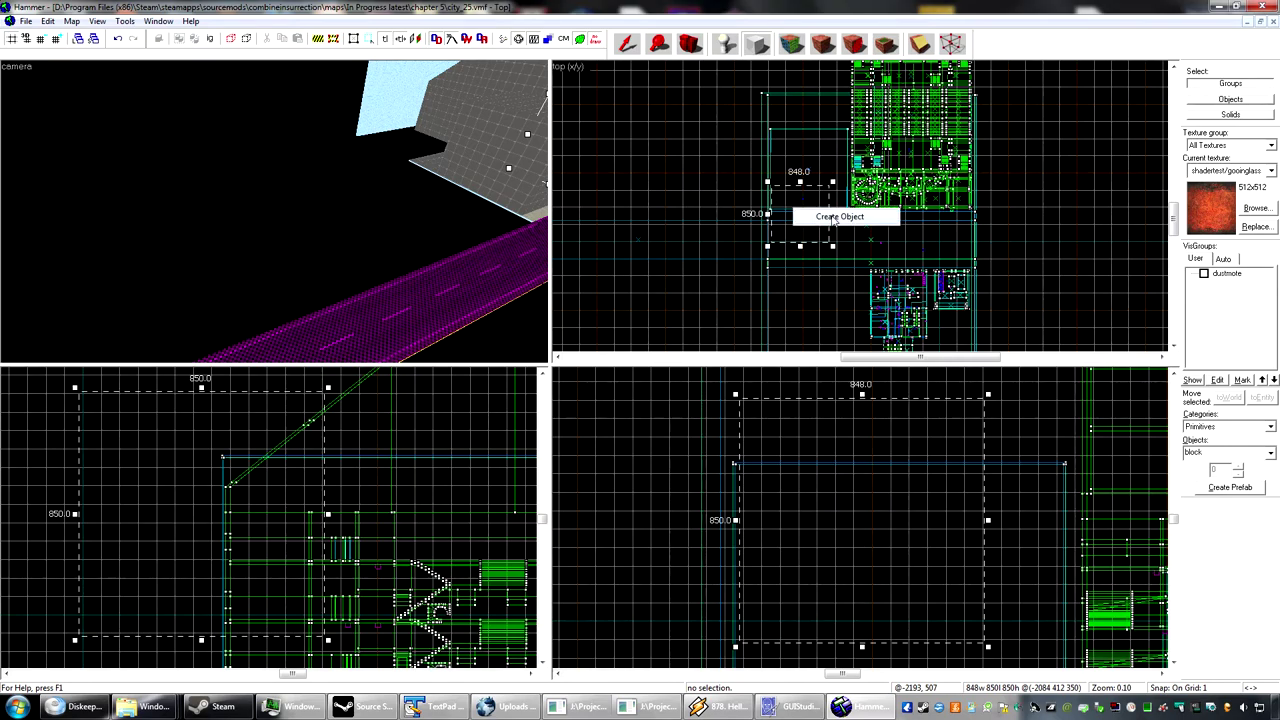
{"action": "left_click", "coordinate": [833, 220]}
Step: Move the new block out of the building area to the empty space beyond its outer wall in the top view
{"action": "key", "text": "z"}
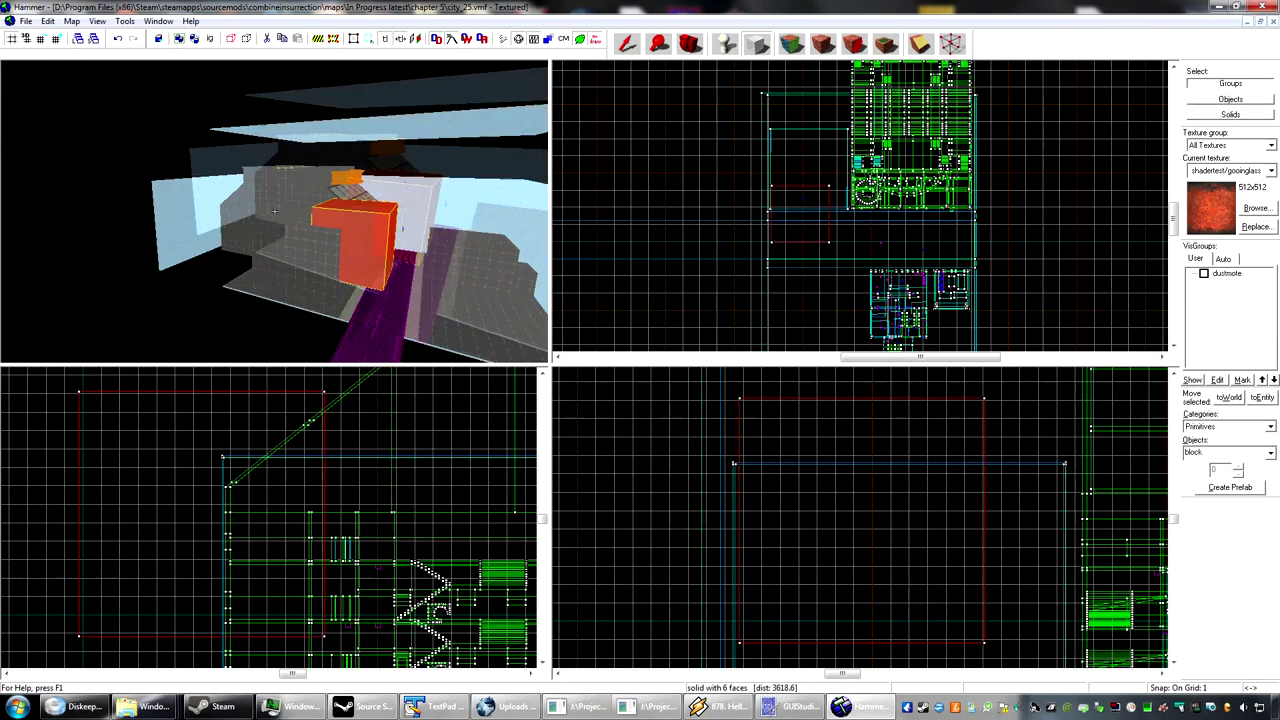
{"action": "left_click", "coordinate": [626, 44]}
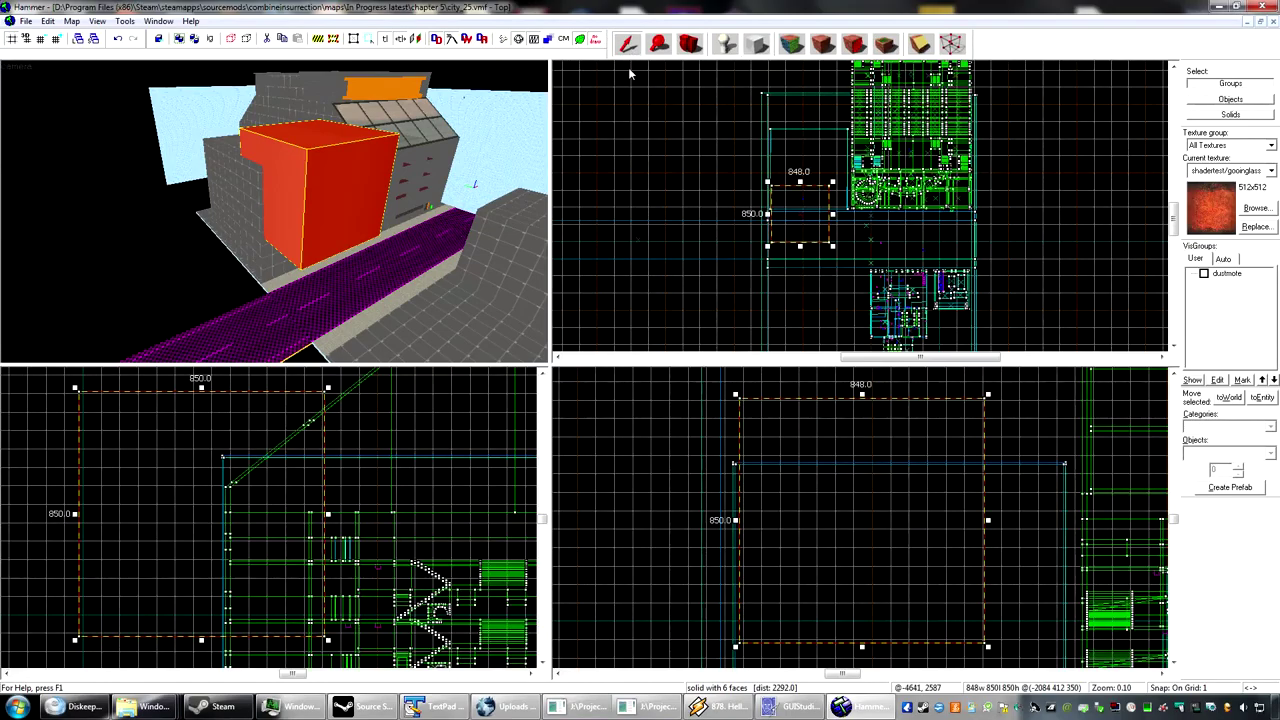
{"action": "mouse_move", "coordinate": [798, 202]}
{"action": "left_mouse_down"}
{"action": "mouse_move", "coordinate": [826, 286]}
{"action": "mouse_move", "coordinate": [703, 291]}
{"action": "mouse_move", "coordinate": [723, 237]}
{"action": "left_mouse_up"}
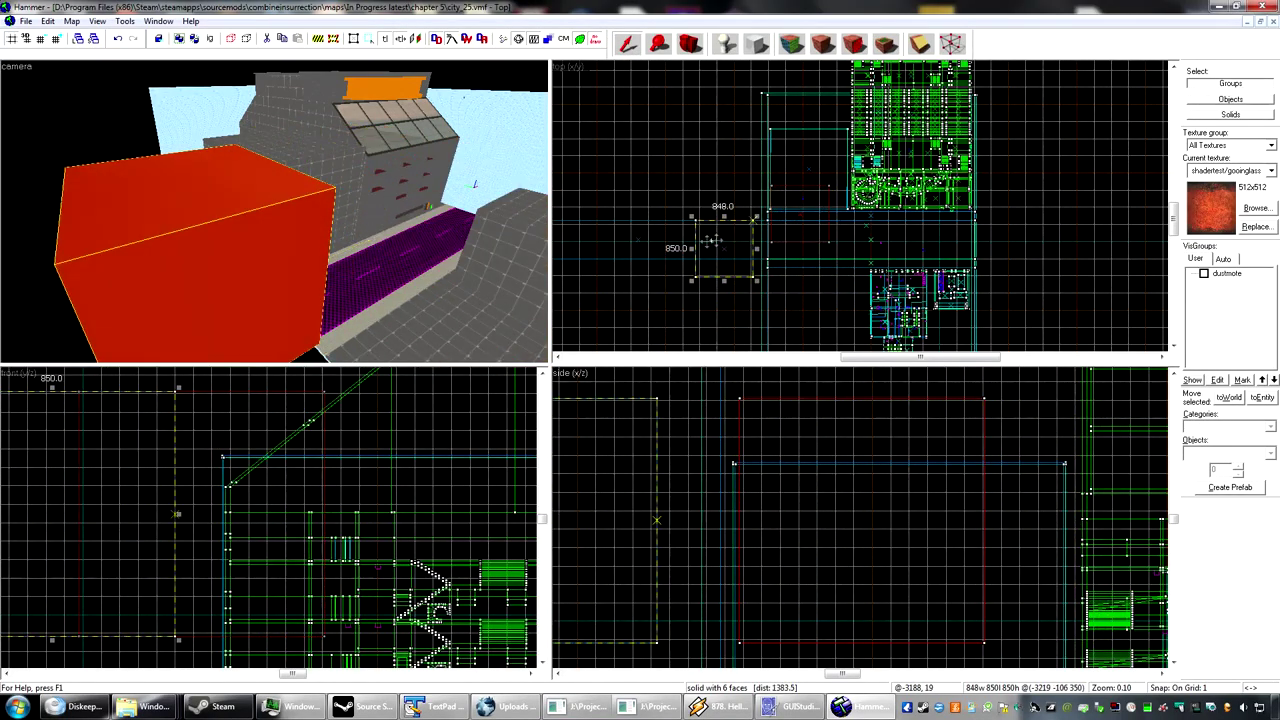
{"action": "left_click", "coordinate": [394, 254]}
{"action": "left_click", "coordinate": [236, 275]}
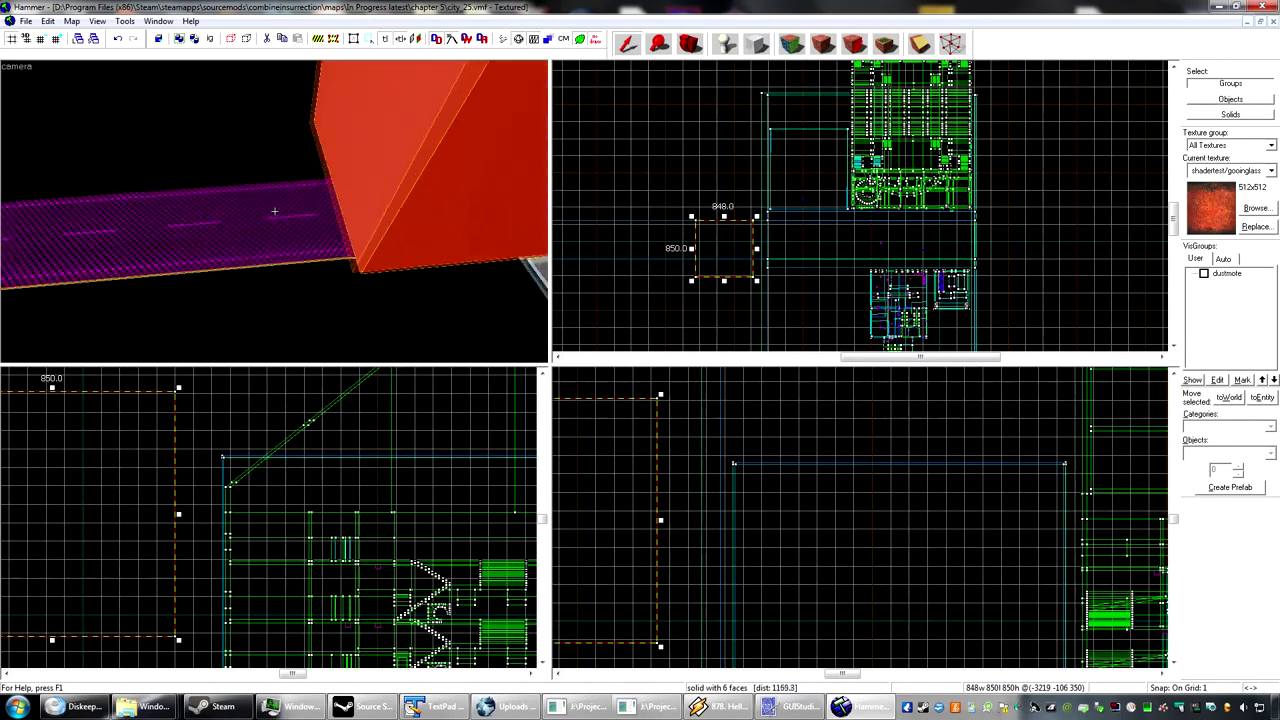
{"action": "key", "text": "a"}
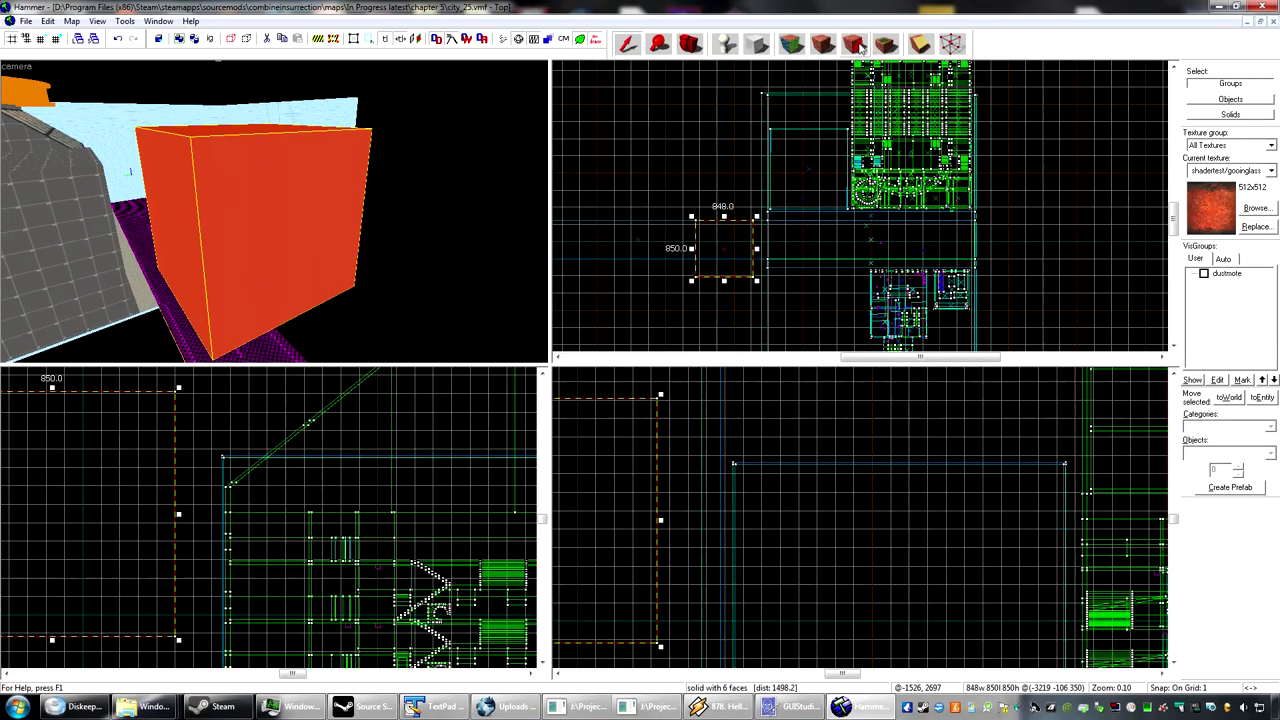
{"action": "left_click", "coordinate": [790, 44]}
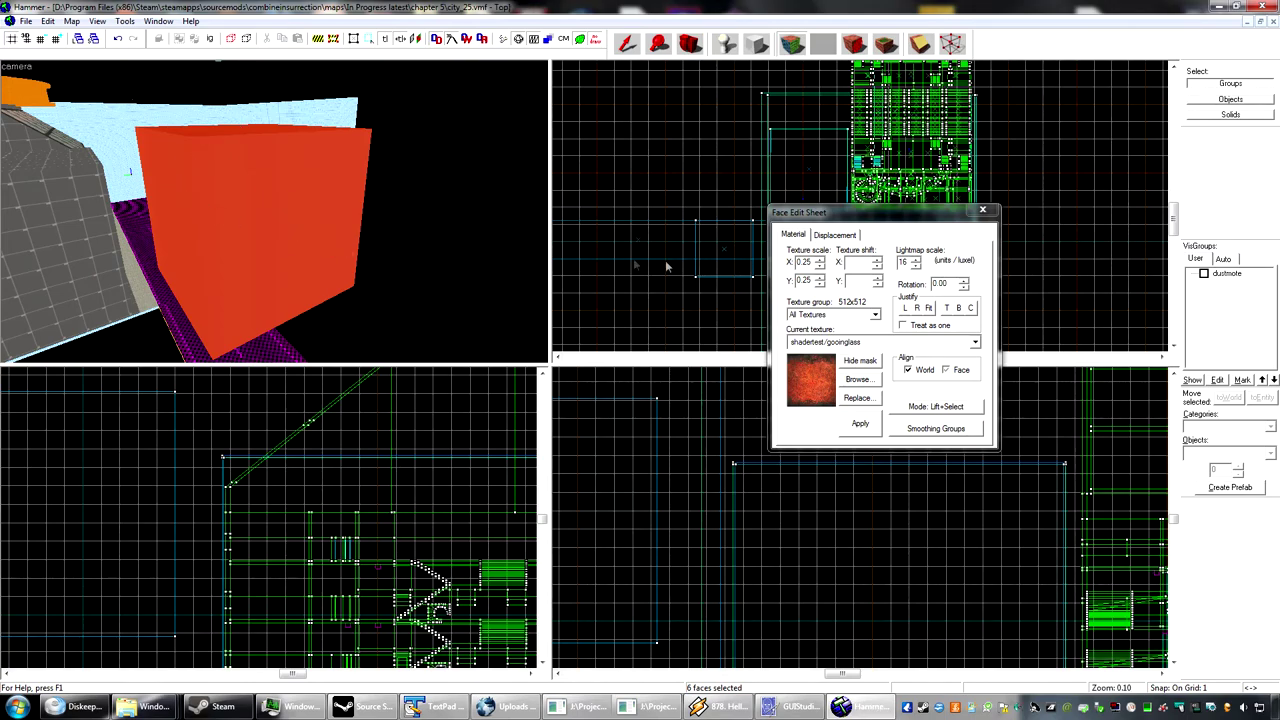
{"action": "left_click", "coordinate": [205, 228]}
{"action": "left_click", "coordinate": [266, 196]}
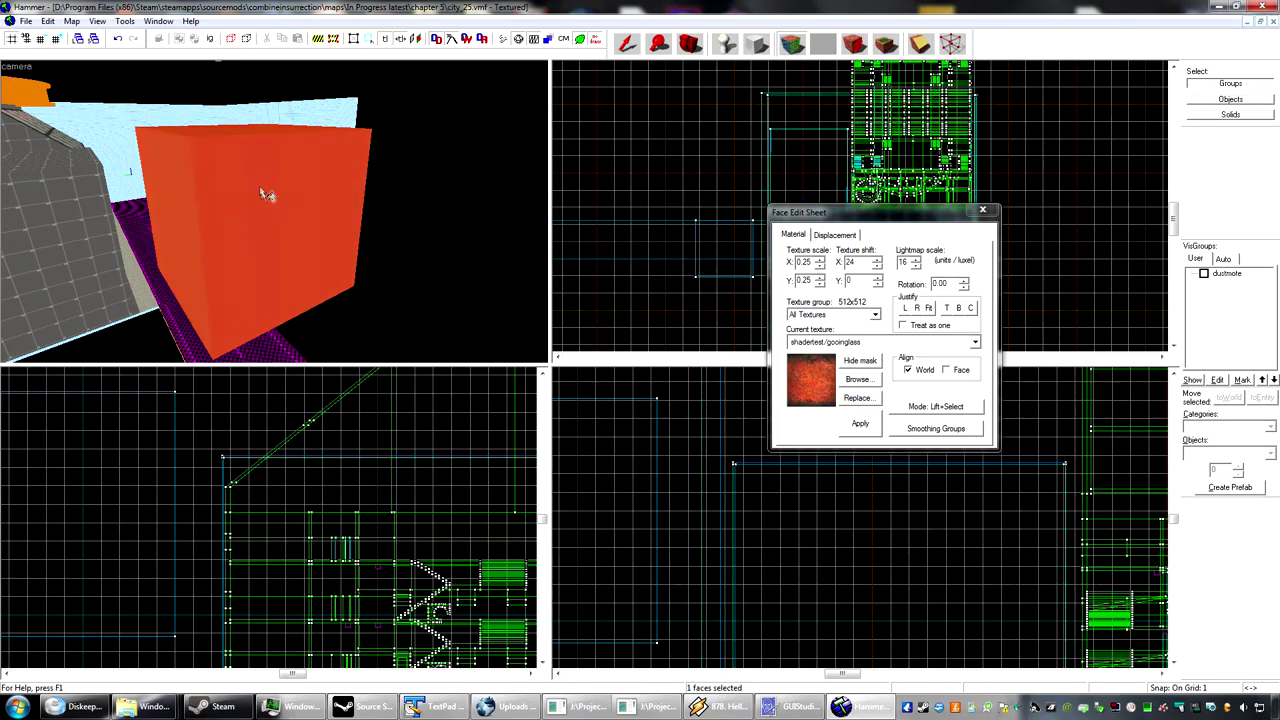
{"action": "left_click", "coordinate": [983, 210]}
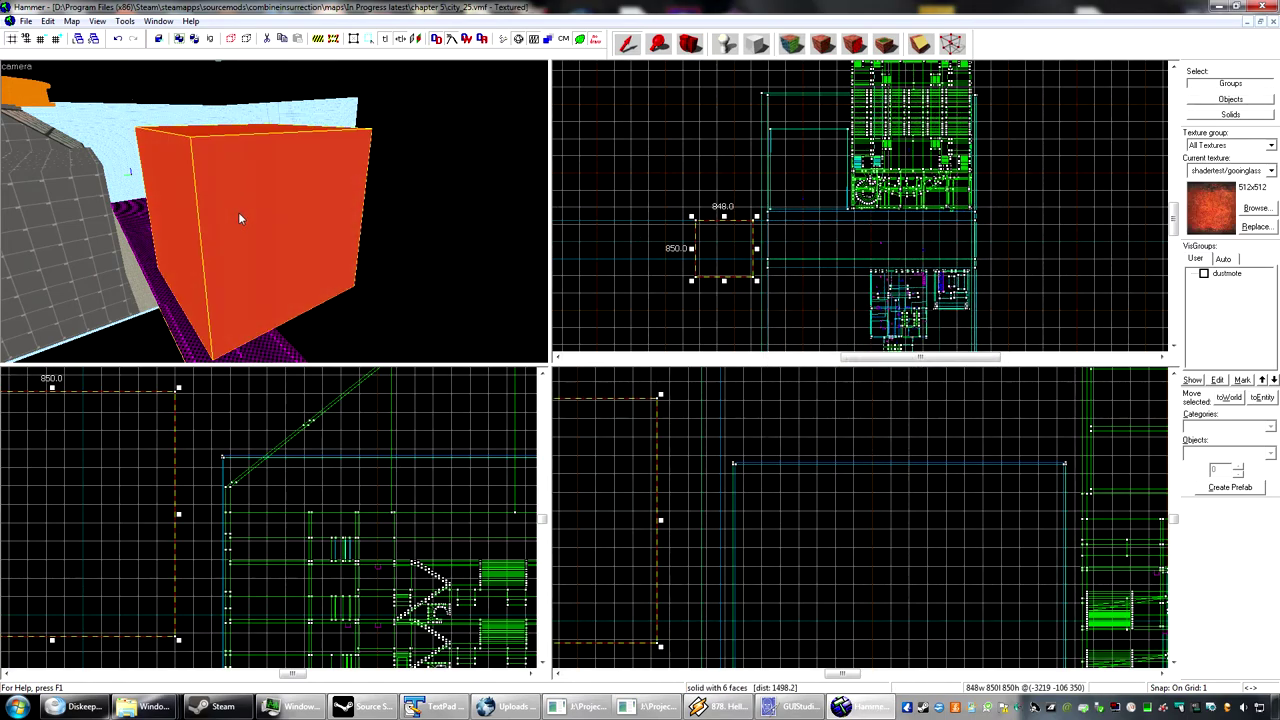
Step: Turn all six faces of the block into power 3 displacements and subdivide them into a sphere
{"action": "left_click", "coordinate": [758, 50]}
{"action": "key", "text": "shift+a"}
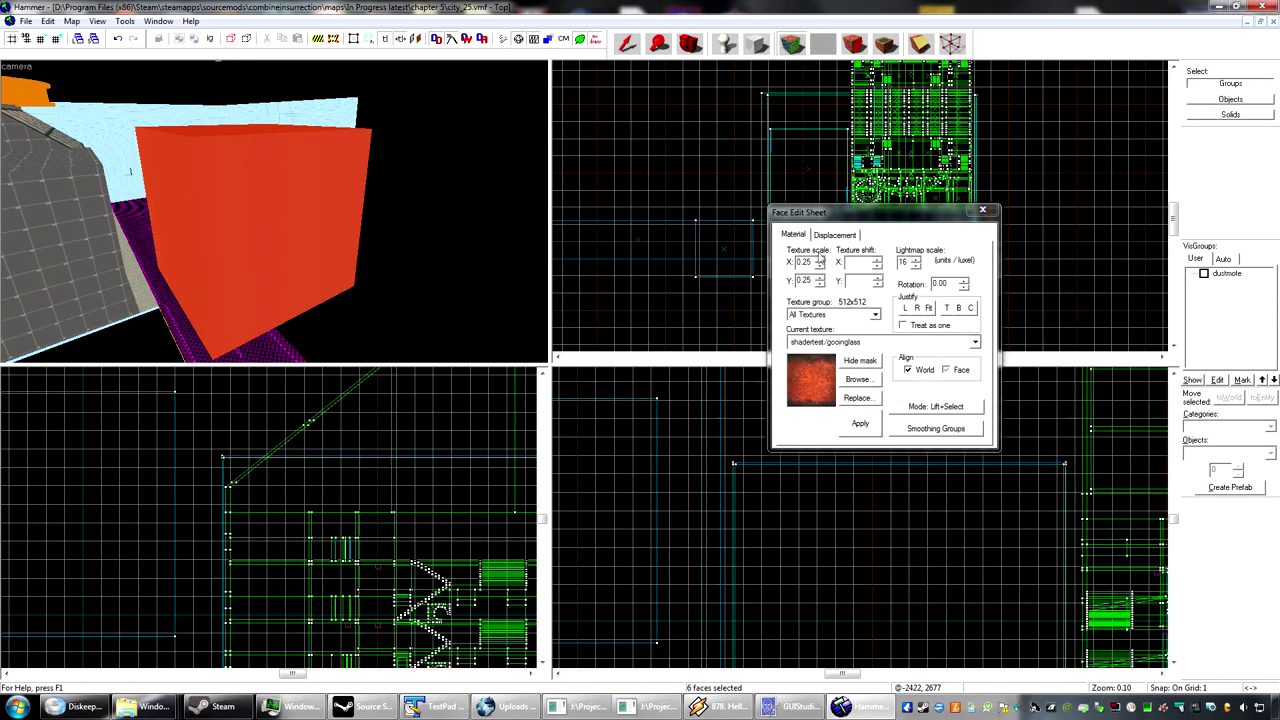
{"action": "left_click", "coordinate": [834, 234]}
{"action": "left_click", "coordinate": [806, 304]}
{"action": "left_click", "coordinate": [866, 349]}
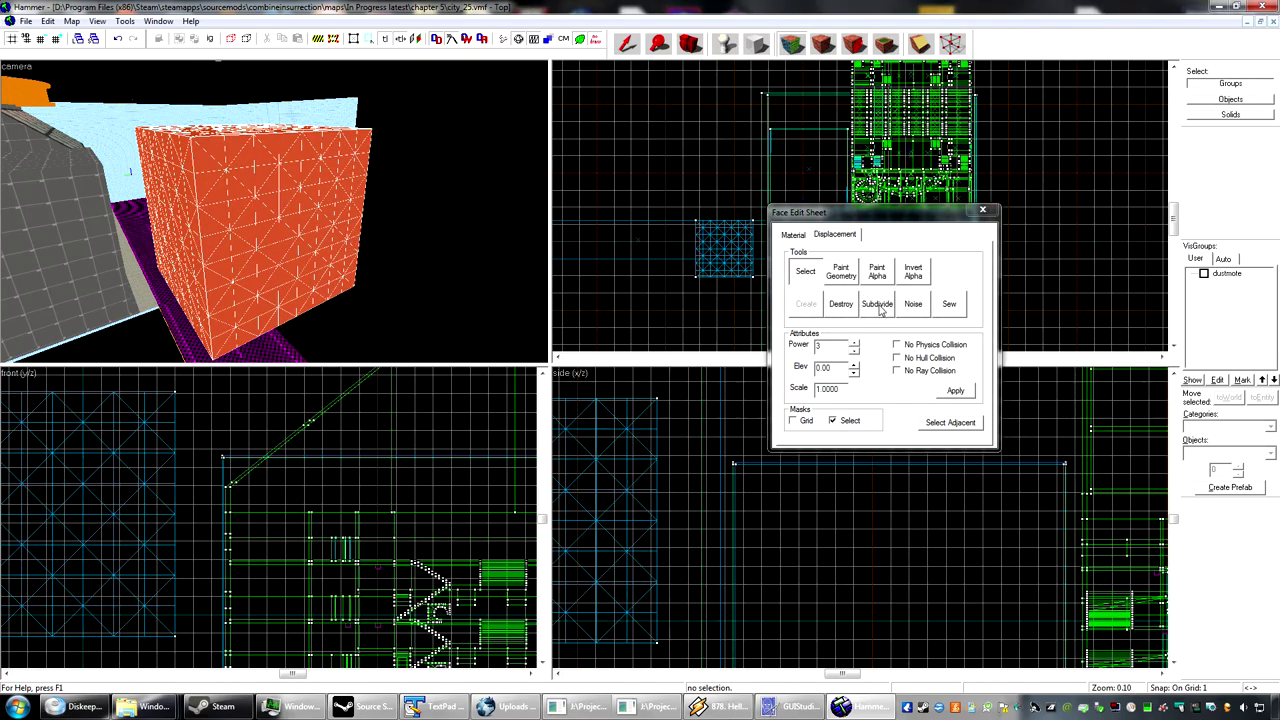
{"action": "left_click", "coordinate": [877, 304]}
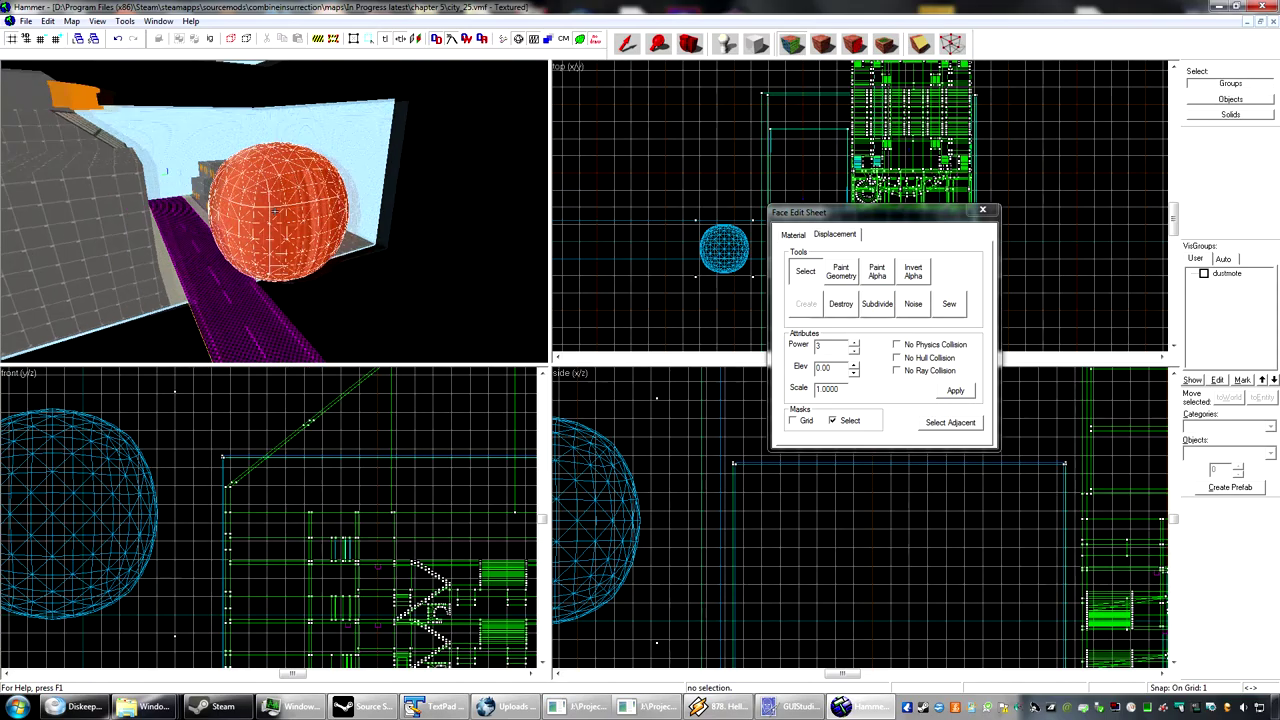
Step: Check the sphere from several angles, then fit and left-justify the texture on its six faces
{"action": "key", "text": "w"}
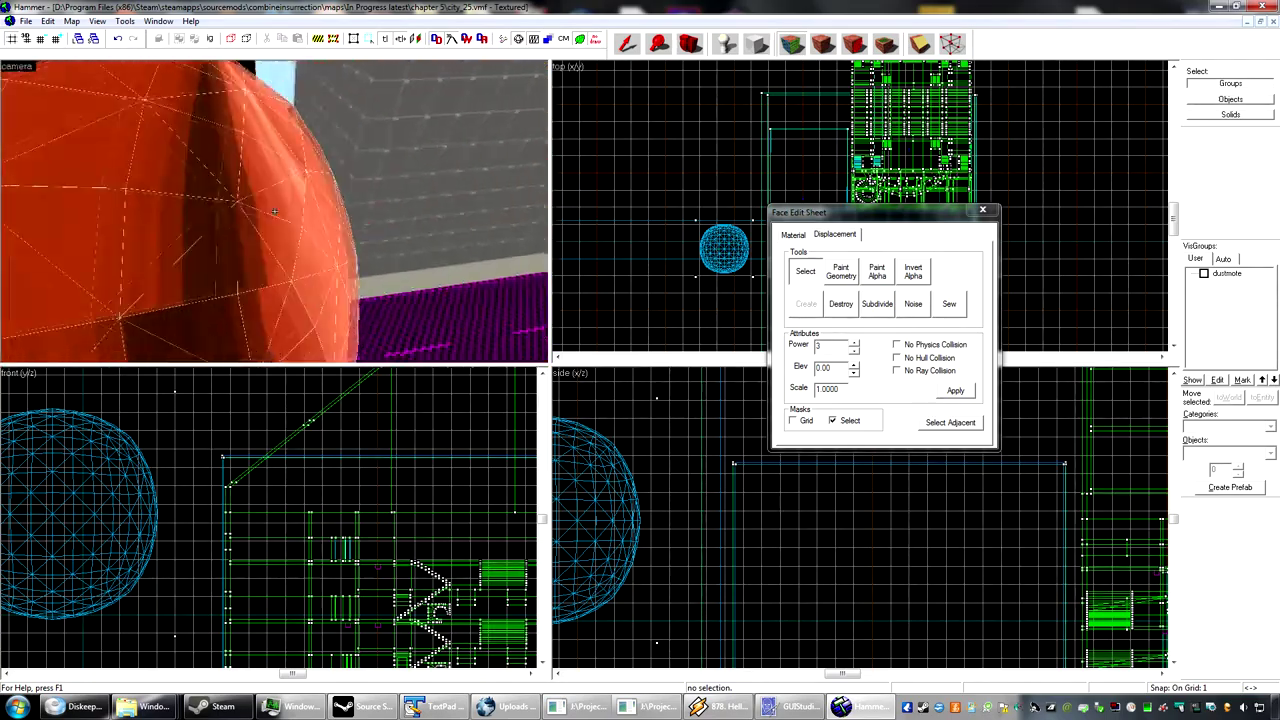
{"action": "key", "text": "s"}
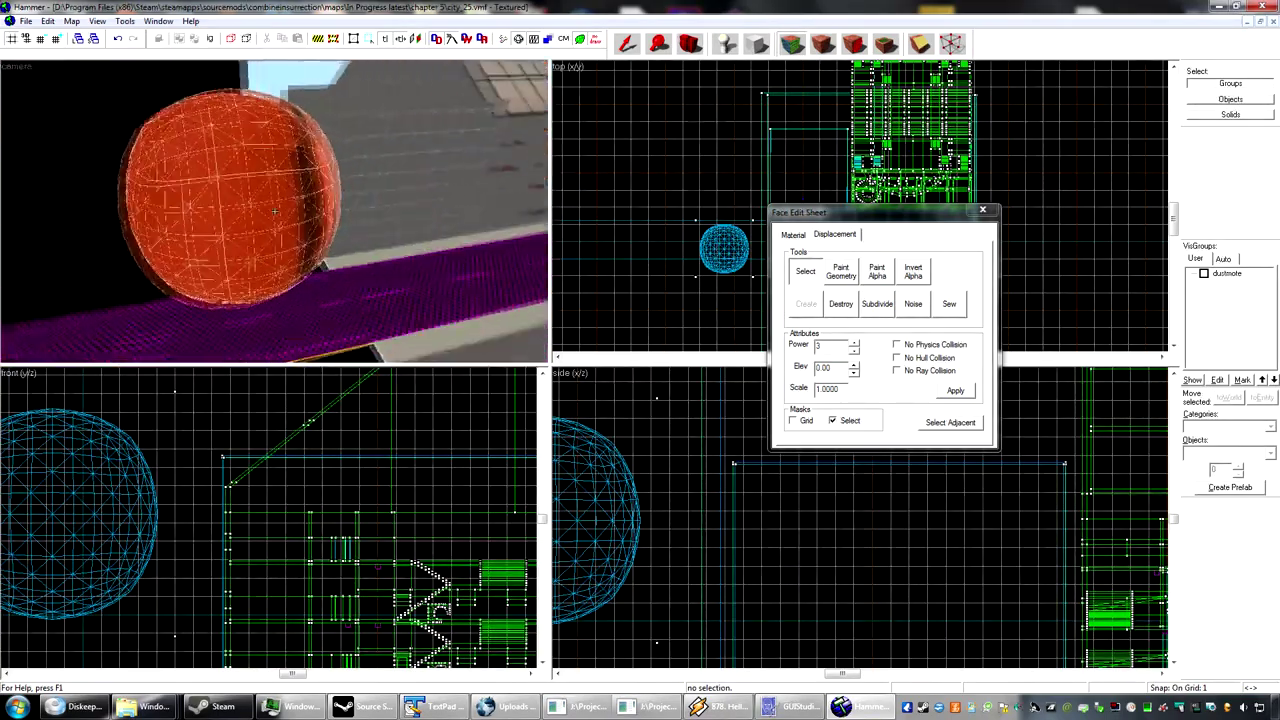
{"action": "key", "text": "a"}
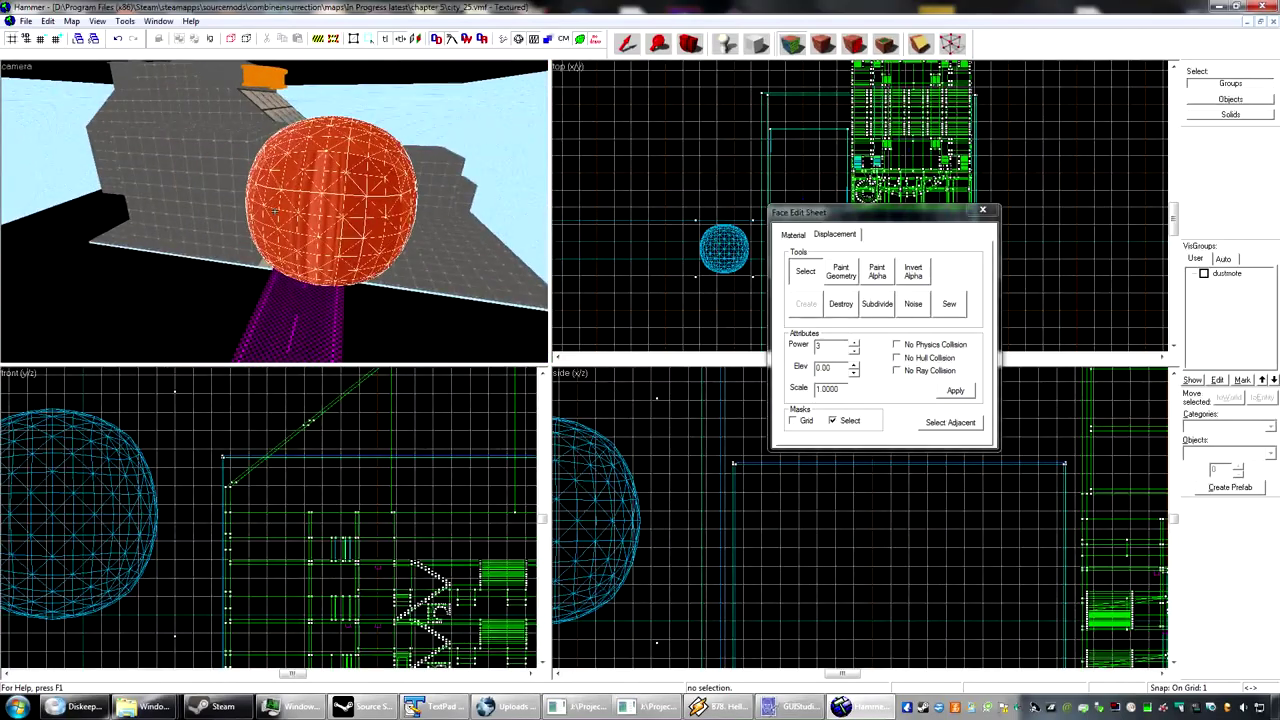
{"action": "key", "text": "z"}
{"action": "left_click", "coordinate": [794, 234]}
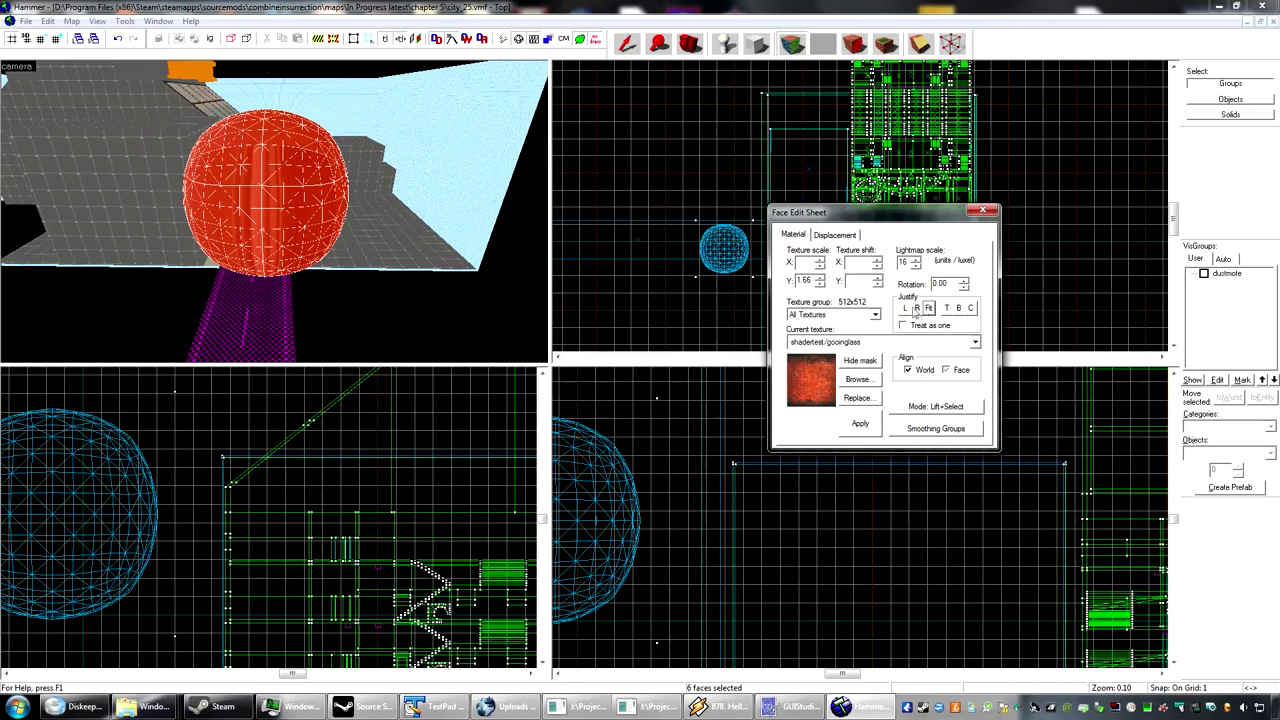
{"action": "left_click", "coordinate": [906, 310]}
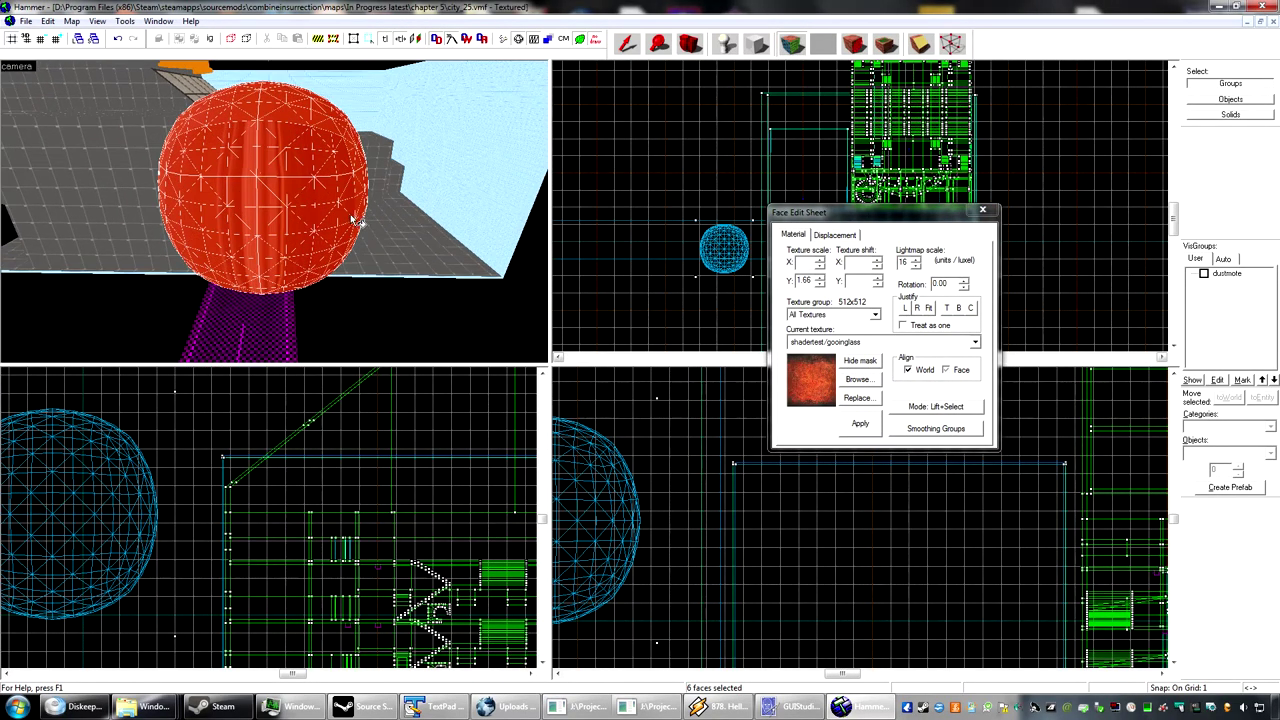
Step: Examine the texture on the sphere's top and side faces from several angles, picking individual faces to inspect them
{"action": "left_click", "coordinate": [412, 227]}
{"action": "key", "text": "z"}
{"action": "key", "text": "w"}
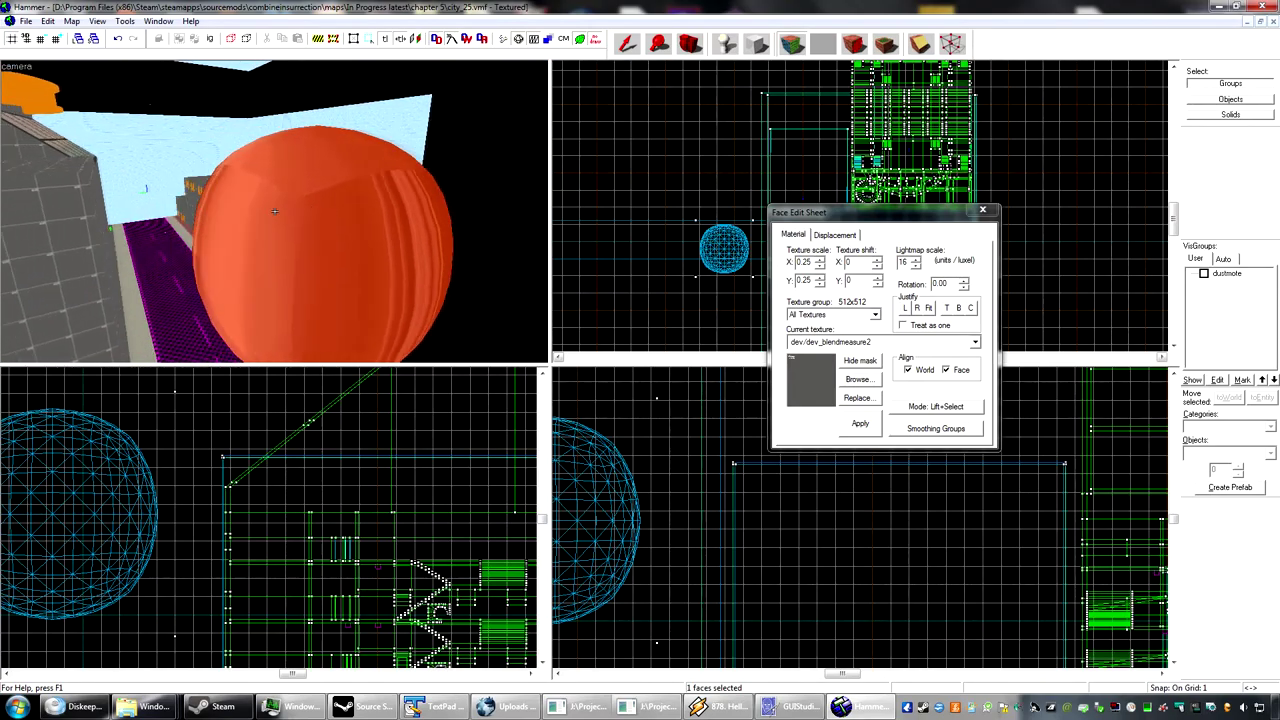
{"action": "key", "text": "z"}
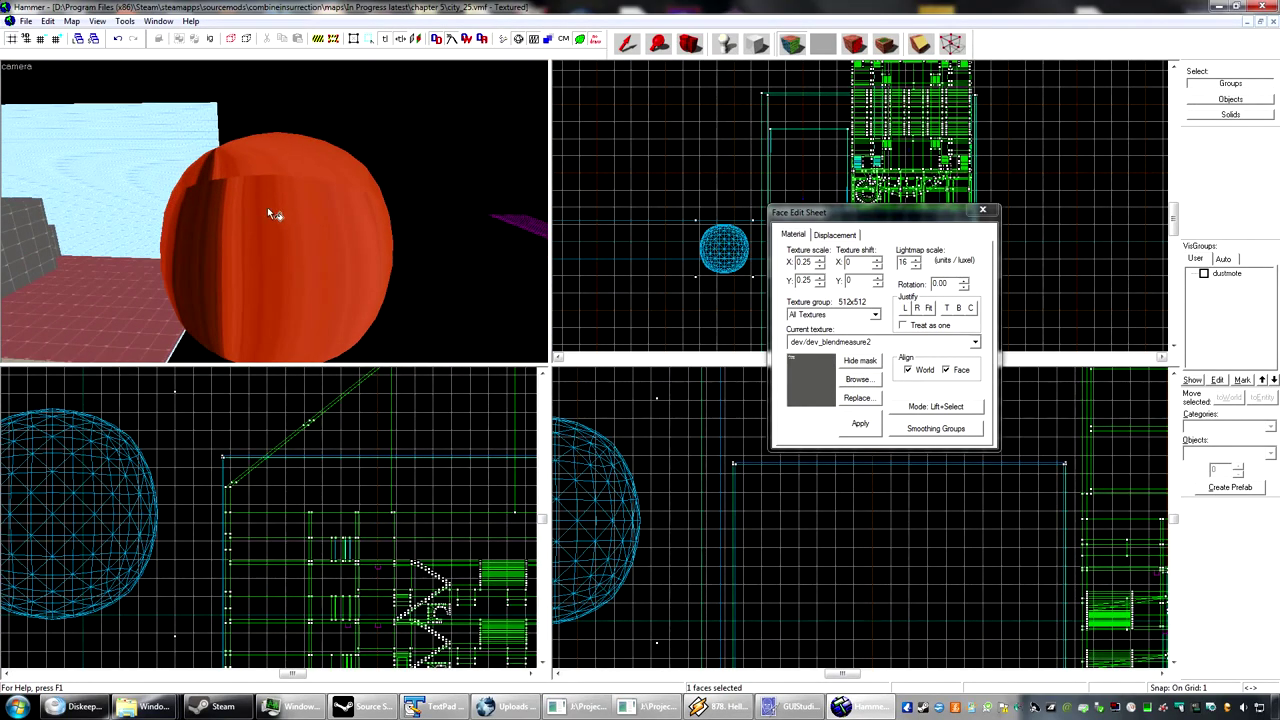
{"action": "left_click", "coordinate": [267, 208]}
{"action": "left_click", "coordinate": [273, 169]}
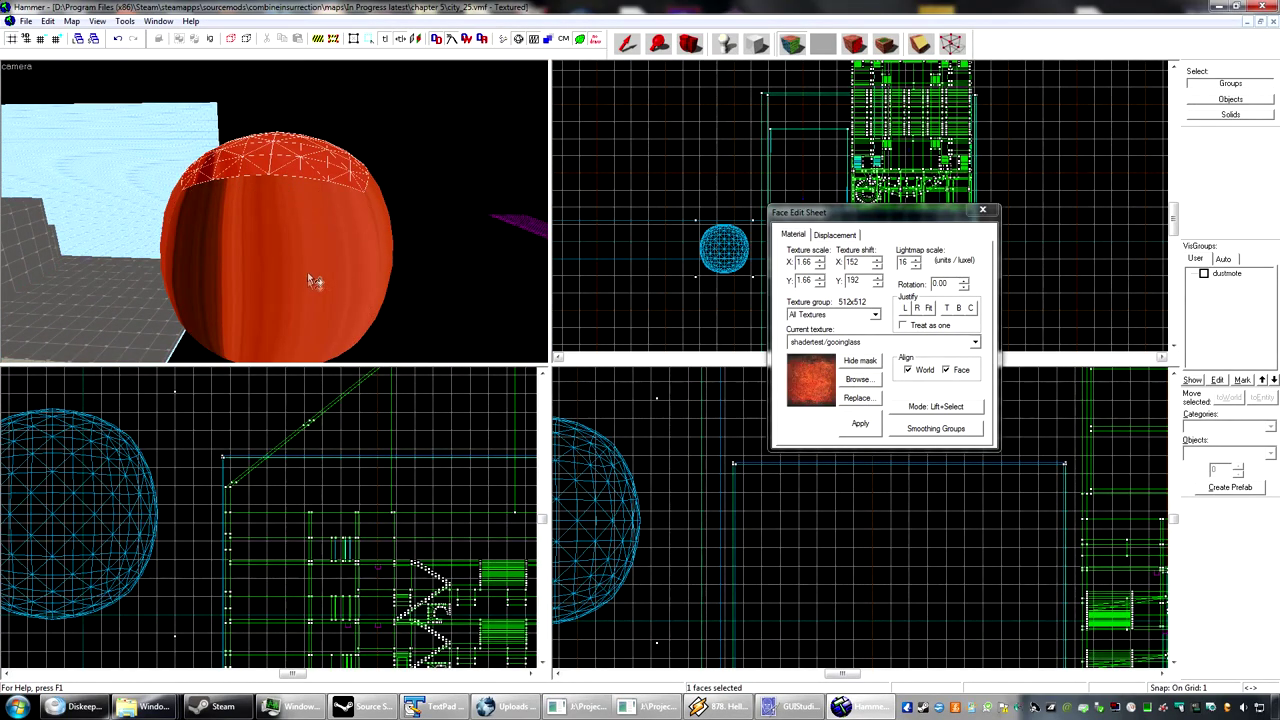
{"action": "key", "text": "z"}
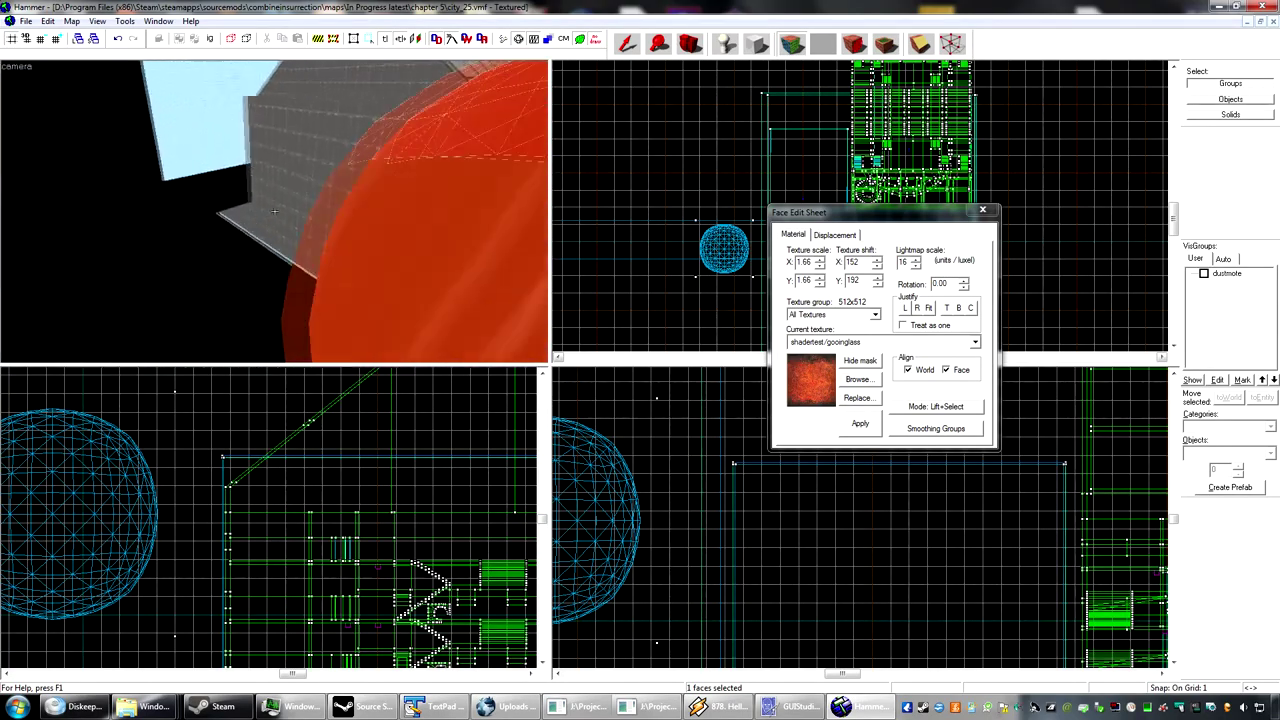
{"action": "left_click", "coordinate": [278, 236]}
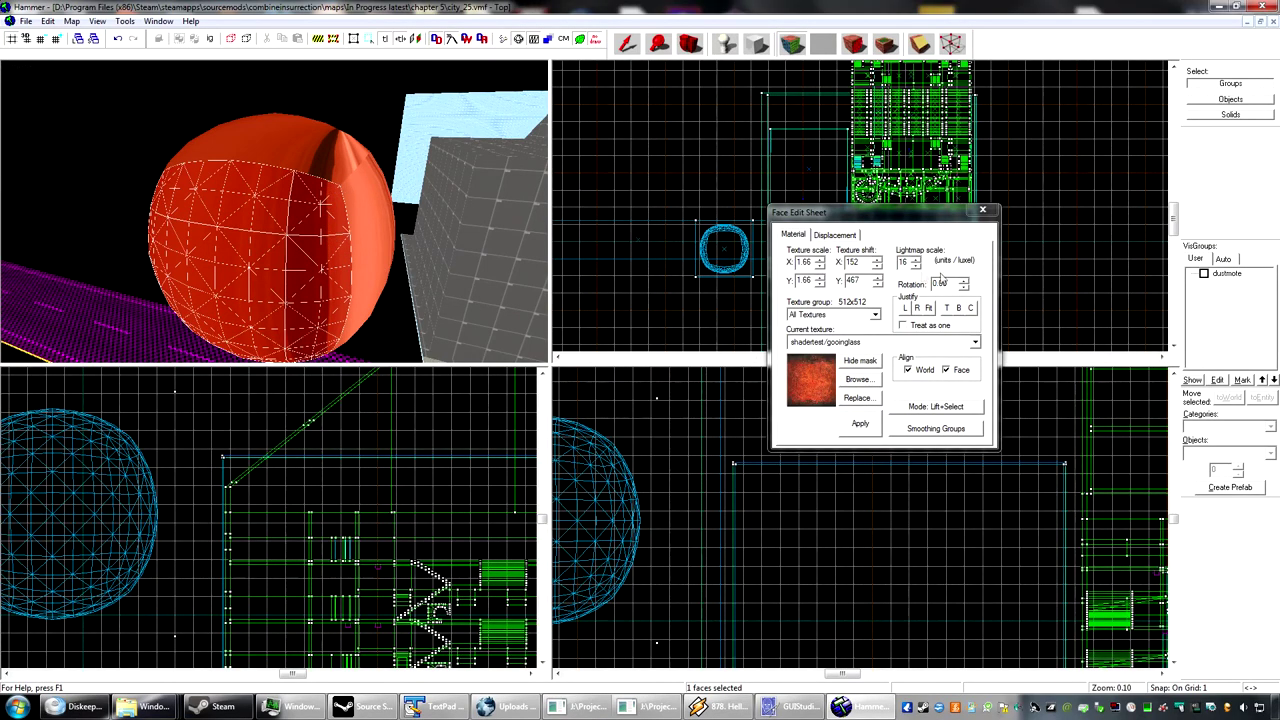
Step: Undo the texture fitting, subdivision and displacement creation on the block
{"action": "left_click", "coordinate": [835, 236]}
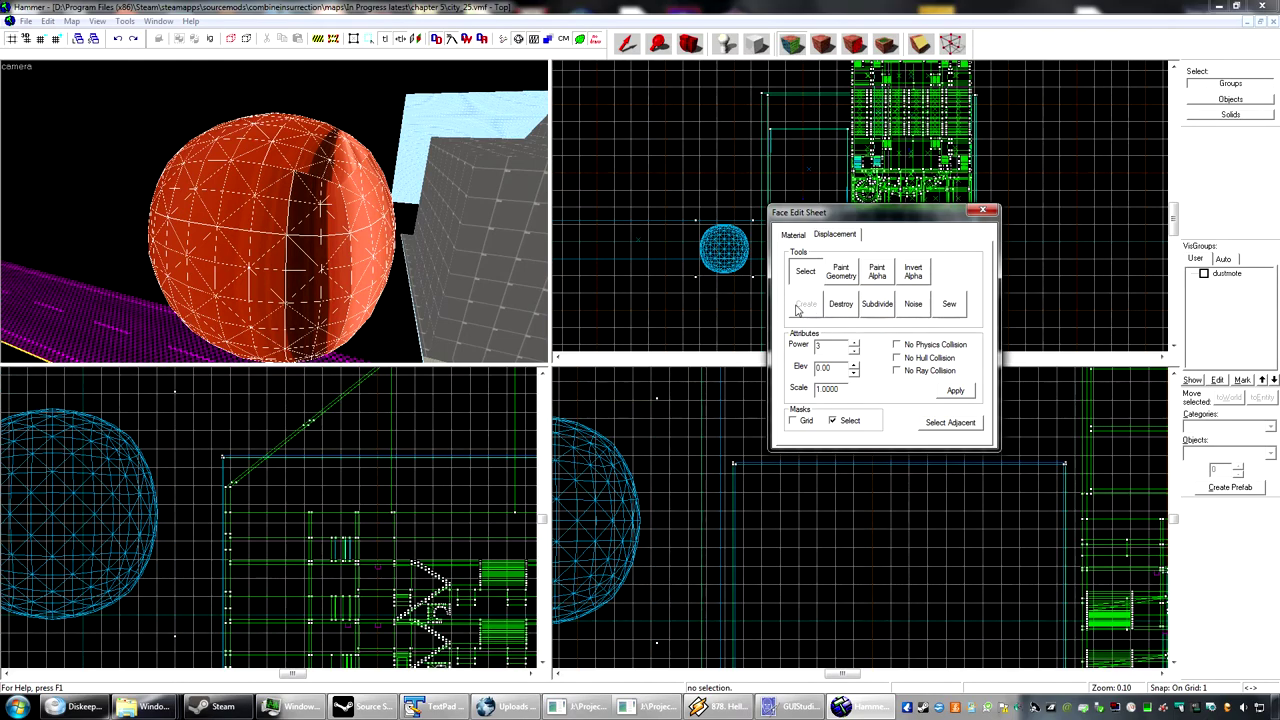
{"action": "key", "text": "ctrl+z"}
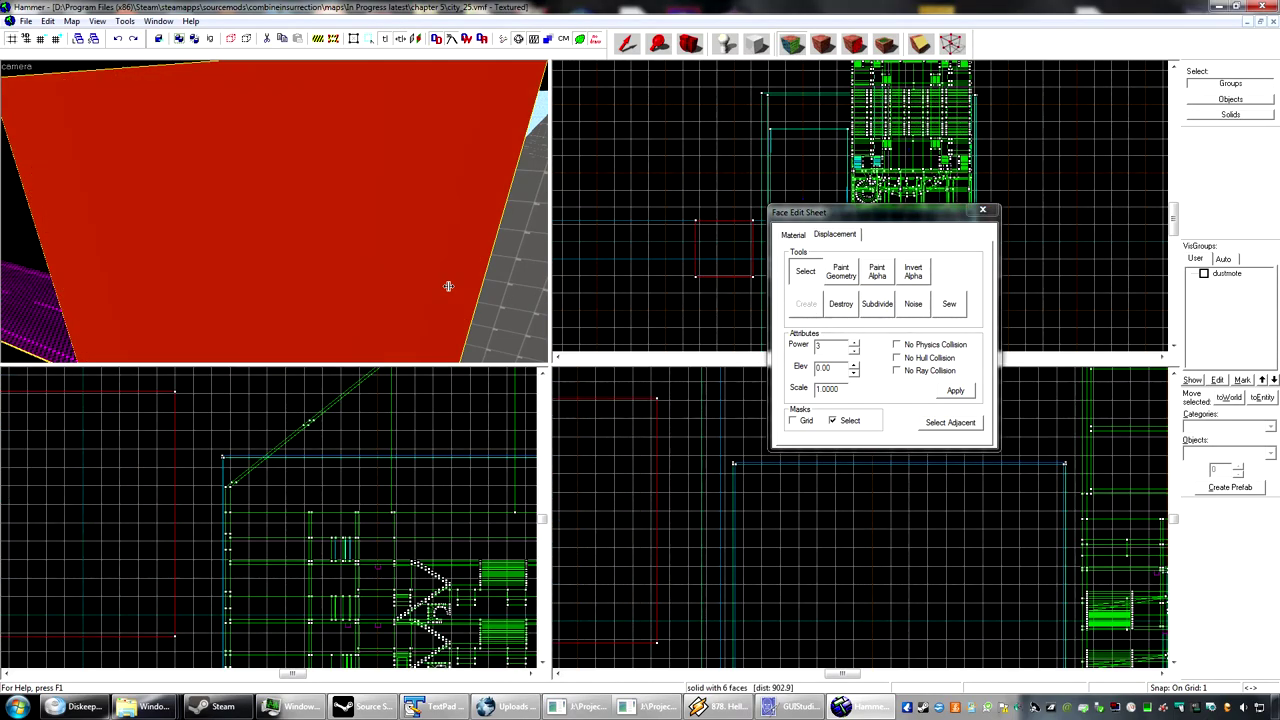
Step: Redo the displacement creation on the block's faces and undo it again
{"action": "key", "text": "ctrl+y"}
{"action": "key", "text": "z"}
{"action": "key", "text": "d"}
{"action": "key", "text": "s"}
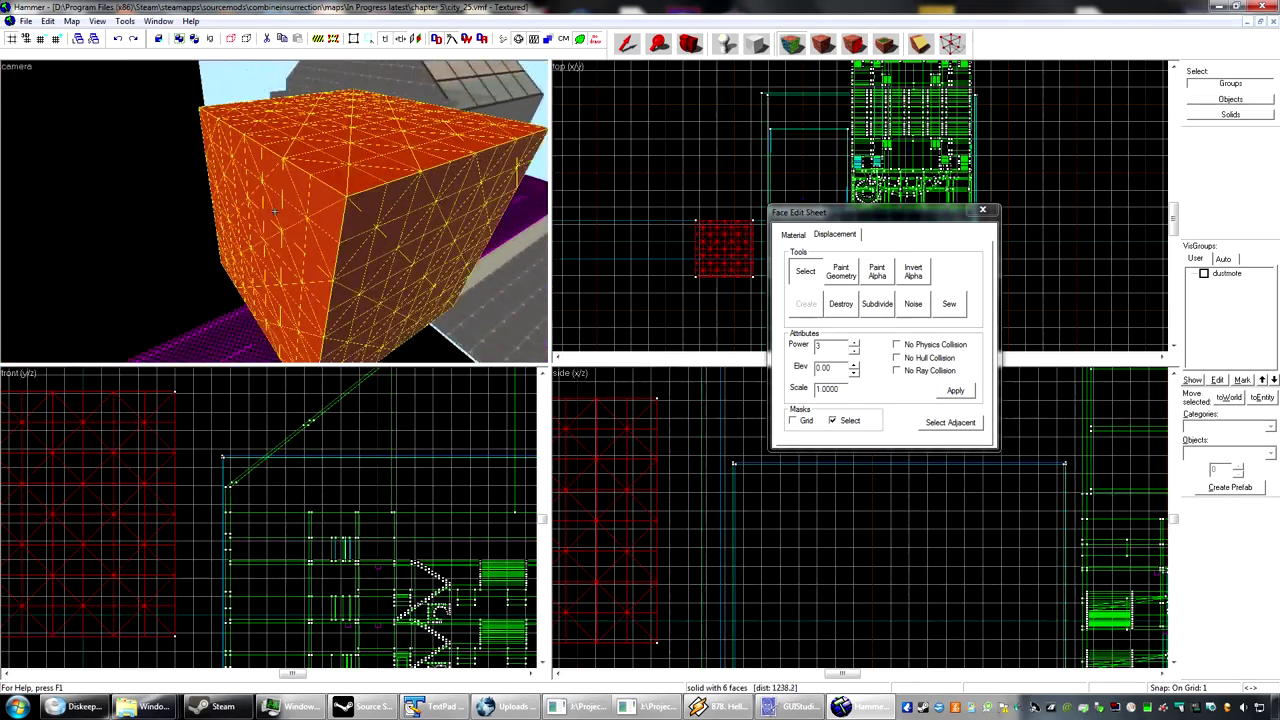
{"action": "key", "text": "z"}
{"action": "key", "text": "ctrl+z"}
{"action": "key", "text": "z"}
{"action": "key", "text": "a"}
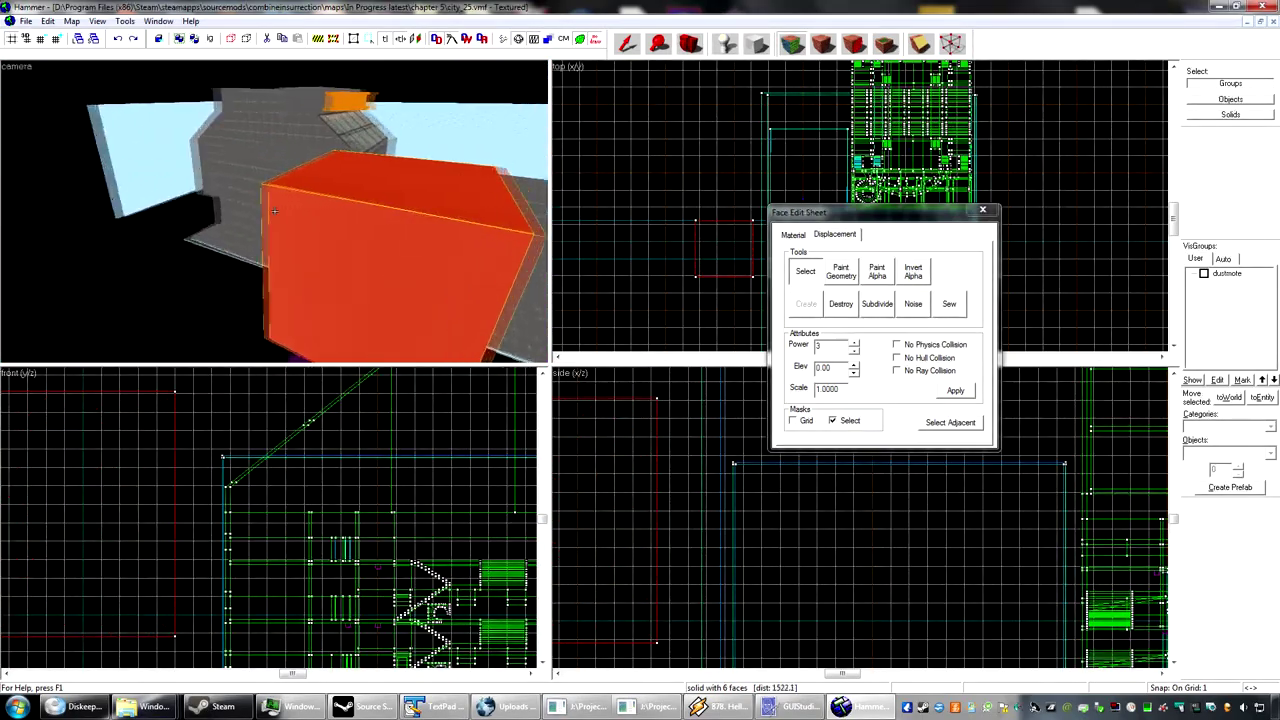
{"action": "key", "text": "z"}
Step: Select a face of the block and choose glass/reflectiveglass002 from the texture browser as the current texture
{"action": "left_click", "coordinate": [316, 212]}
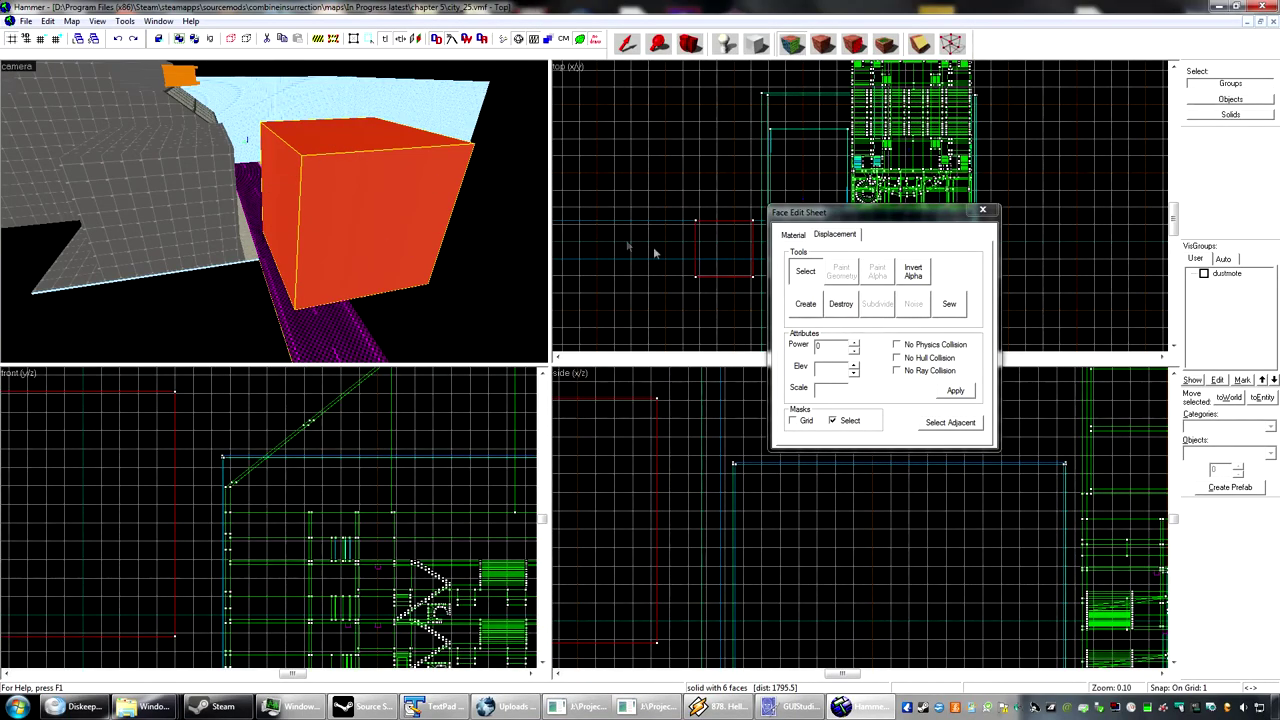
{"action": "left_click", "coordinate": [794, 235]}
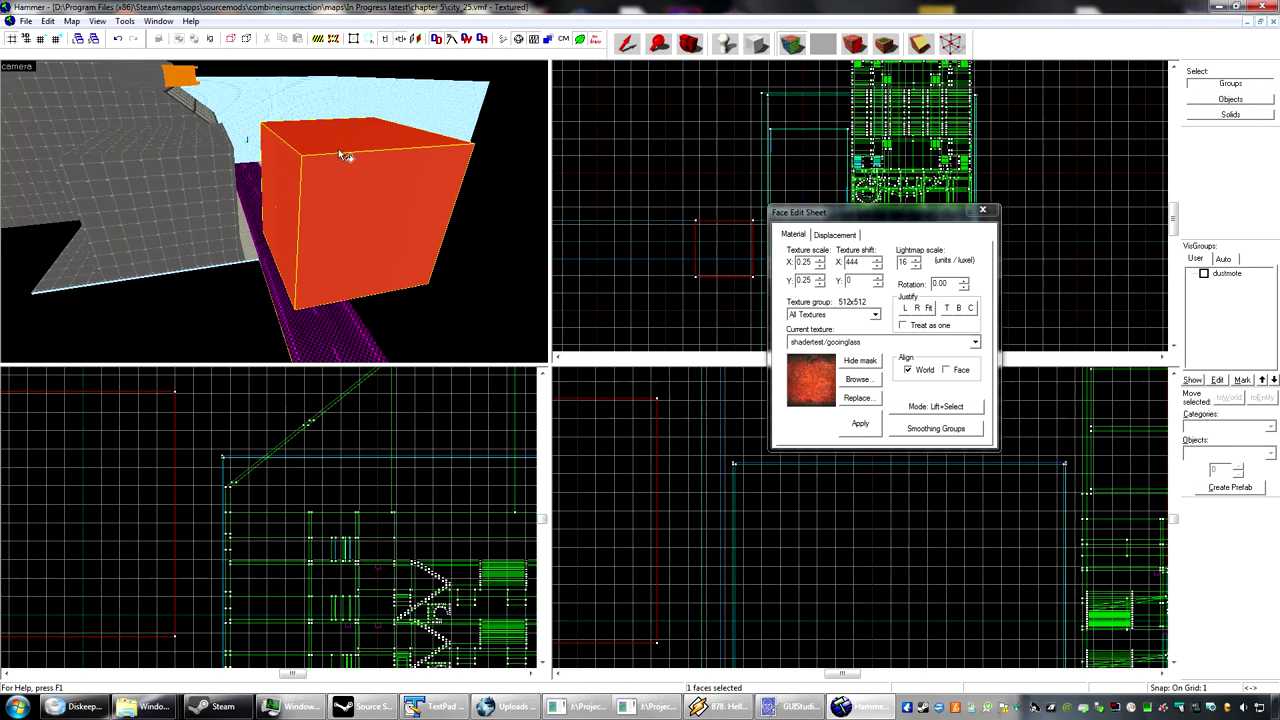
{"action": "key", "text": "z"}
{"action": "key", "text": "z"}
{"action": "key", "text": "z"}
{"action": "key", "text": "z"}
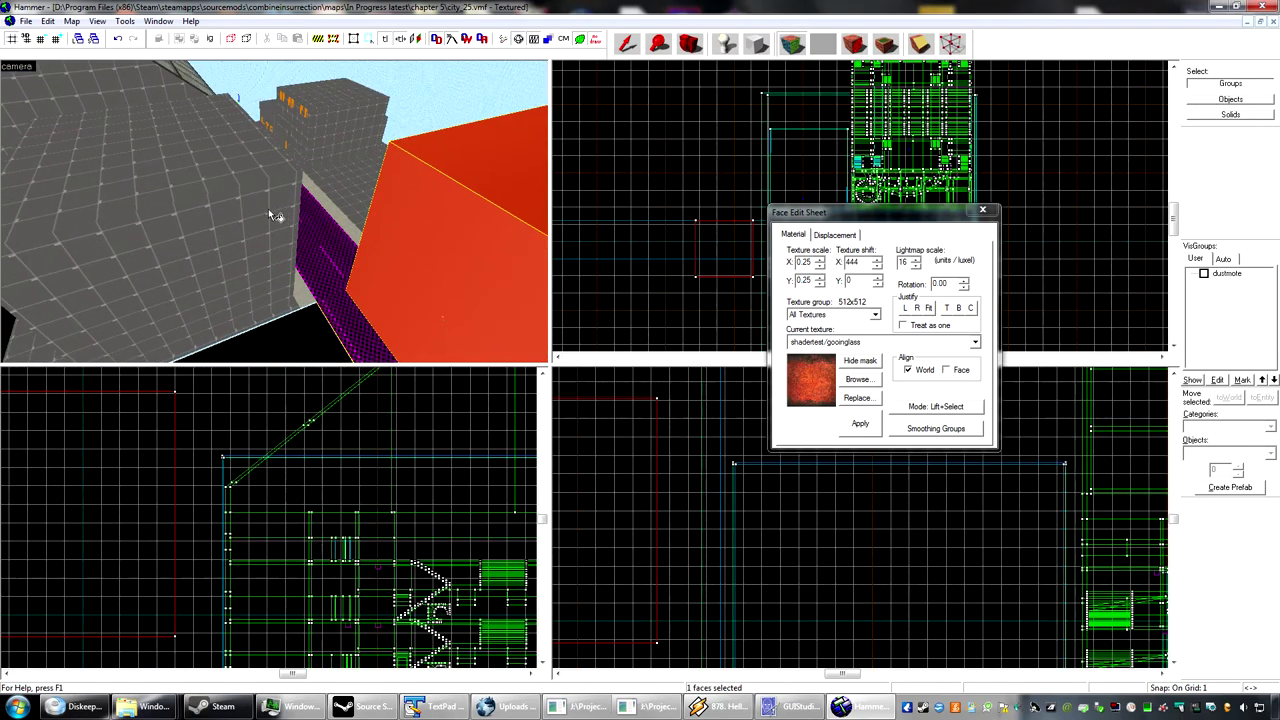
{"action": "left_click", "coordinate": [270, 214]}
{"action": "left_click", "coordinate": [325, 184]}
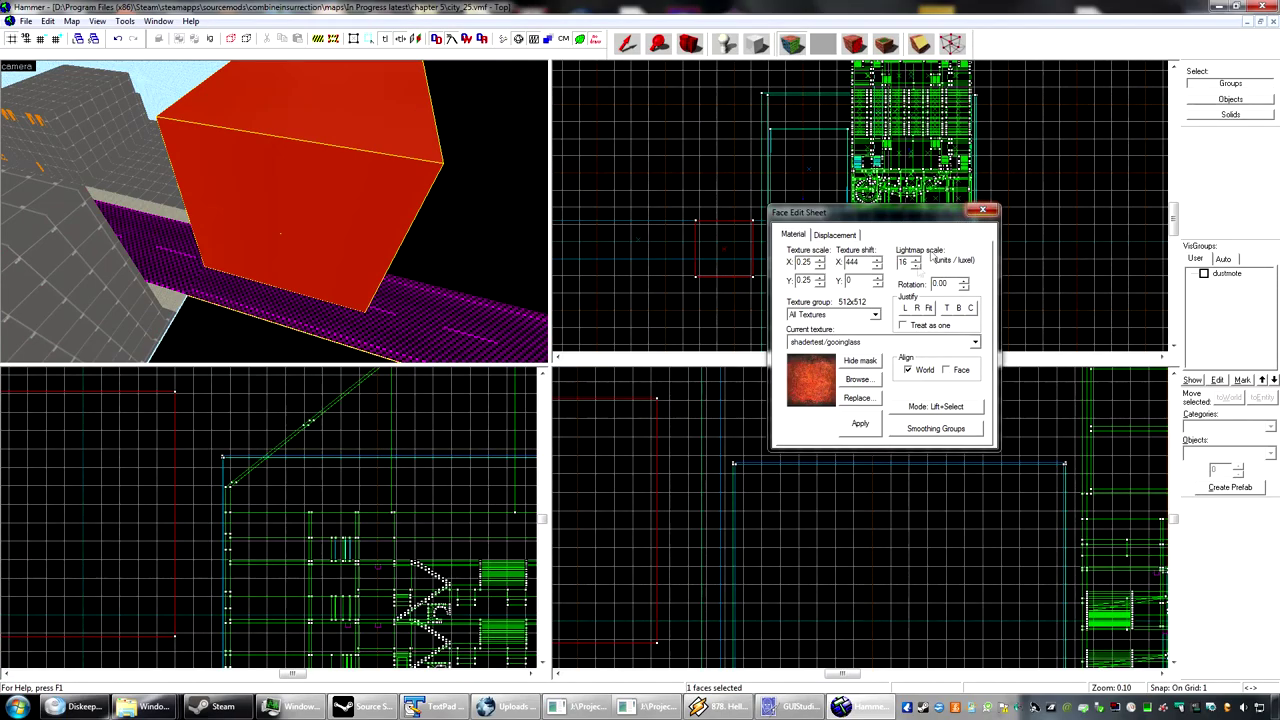
{"action": "left_click", "coordinate": [858, 380]}
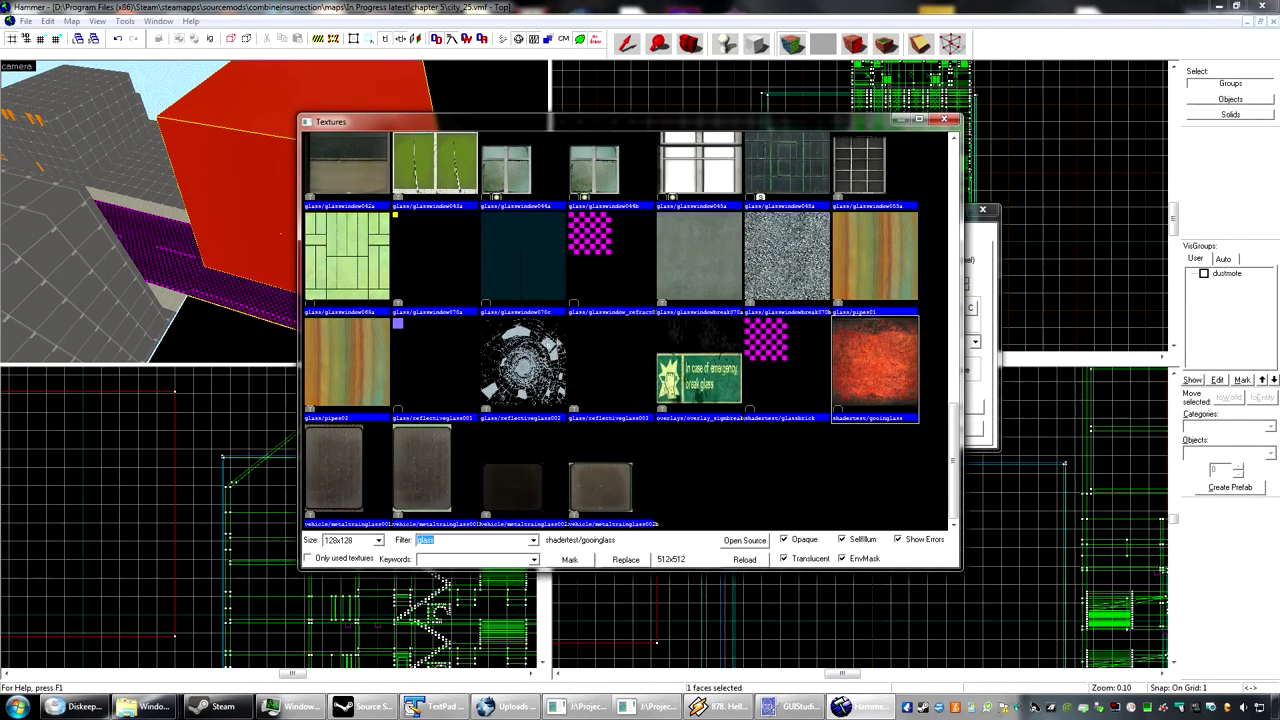
{"action": "double_click", "coordinate": [566, 342]}
Step: Apply the glass/reflectiveglass002 texture to all faces of the block, one face at a time
{"action": "right_click", "coordinate": [330, 110]}
{"action": "key", "text": "z"}
{"action": "key", "text": "z"}
{"action": "right_click", "coordinate": [299, 221]}
{"action": "left_click_drag", "start_coordinate": [305, 226], "coordinate": [287, 214]}
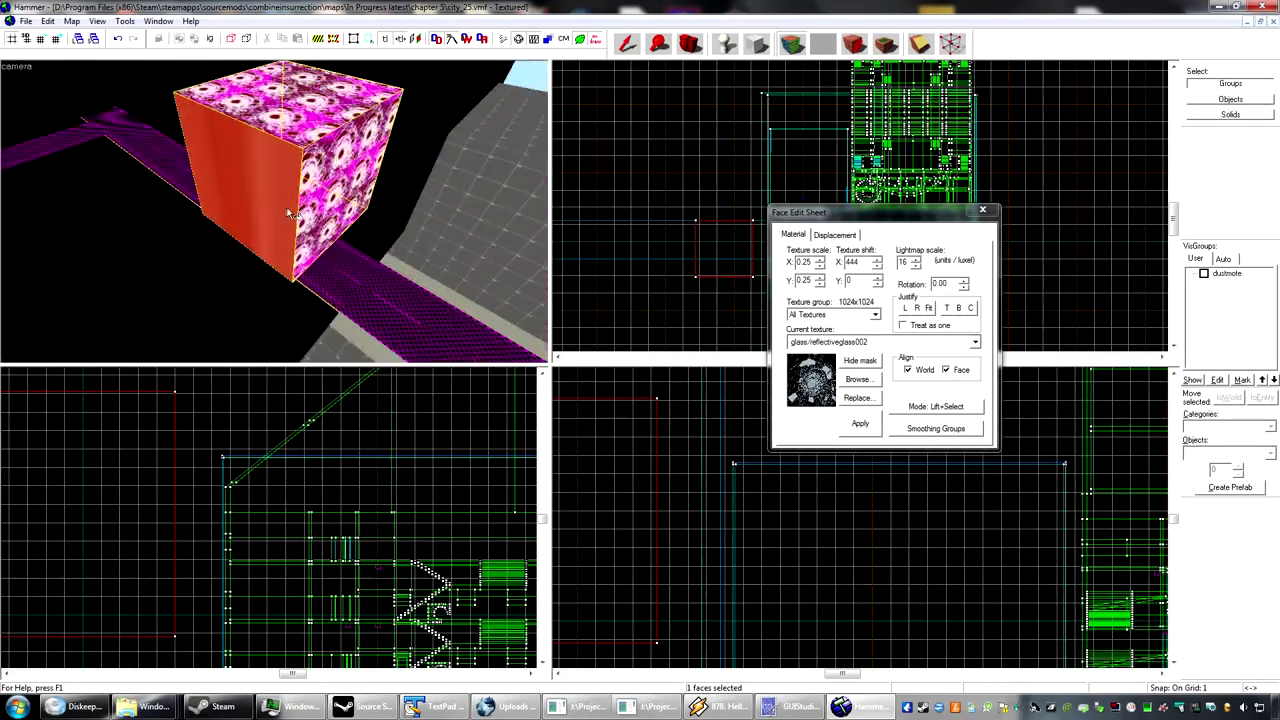
{"action": "right_click", "coordinate": [287, 214]}
{"action": "key", "text": "z"}
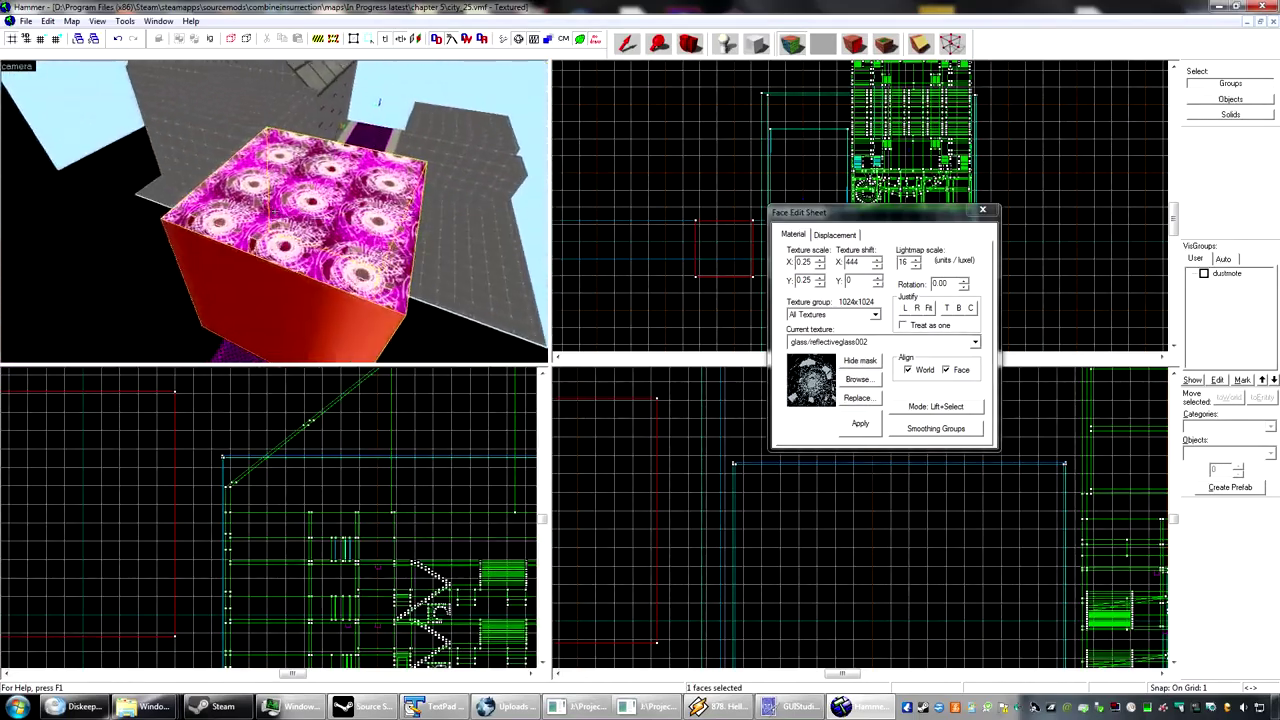
{"action": "key", "text": "z"}
{"action": "right_click", "coordinate": [278, 250]}
{"action": "key", "text": "z"}
{"action": "key", "text": "w"}
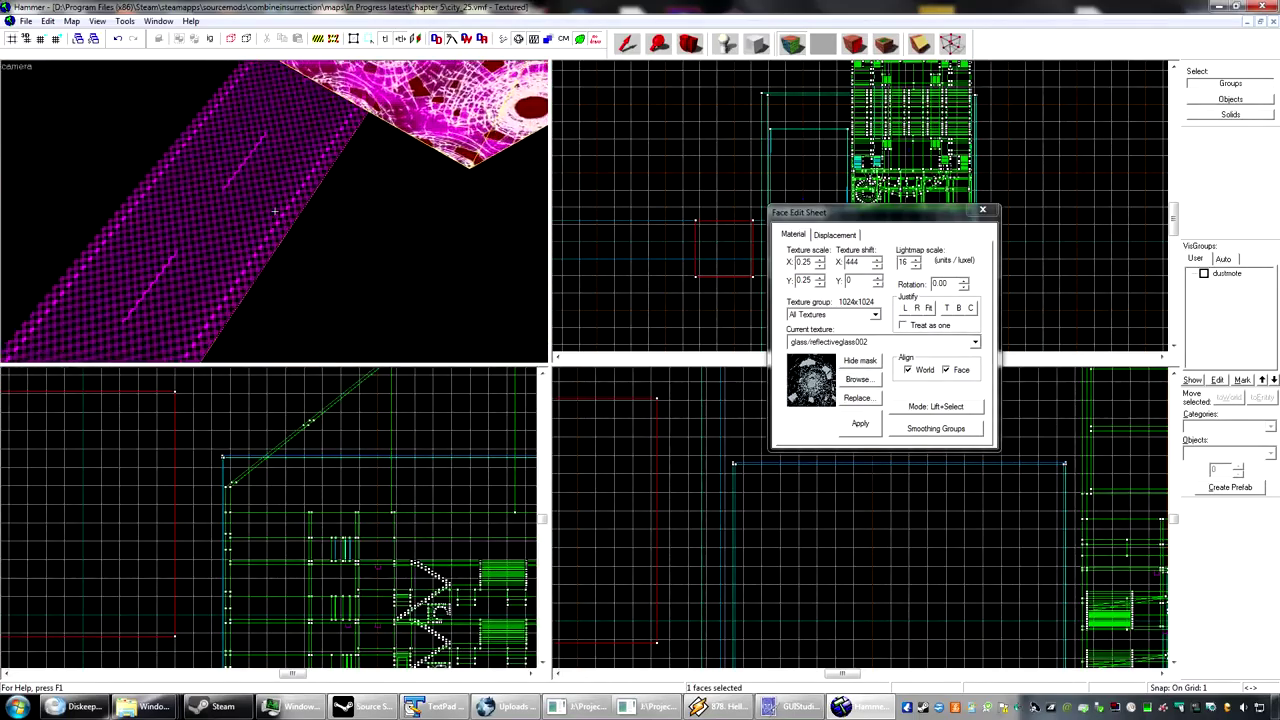
{"action": "key", "text": "z"}
{"action": "right_click", "coordinate": [270, 235]}
{"action": "key", "text": "z"}
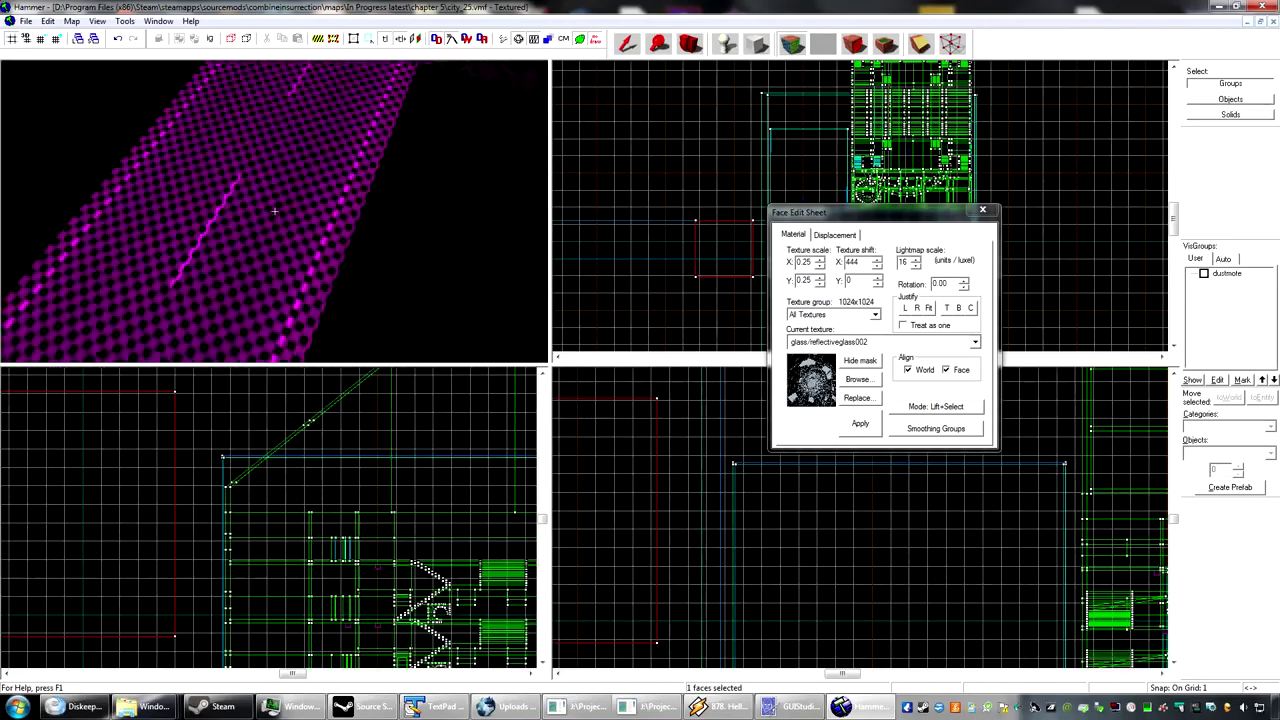
{"action": "key", "text": "s"}
{"action": "key", "text": "w"}
{"action": "left_click_drag", "start_coordinate": [274, 211], "coordinate": [274, 211]}
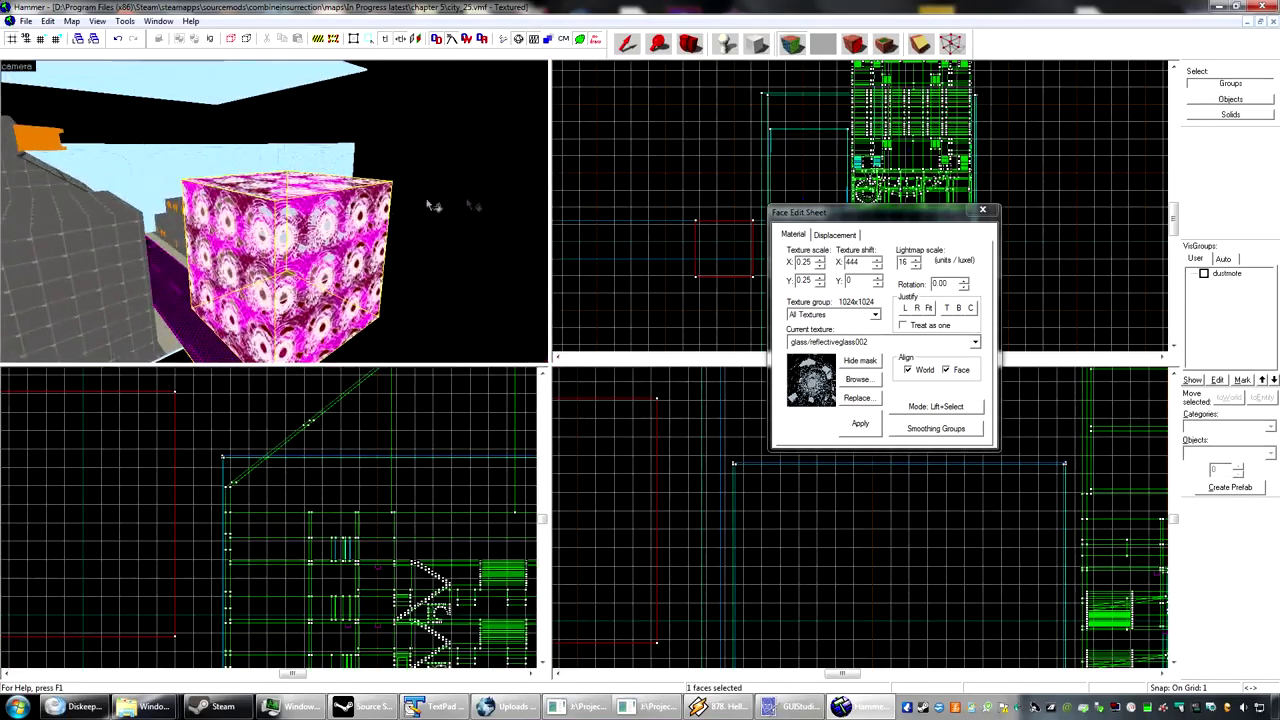
Step: Select the four side faces of the block together, leaving out its top and bottom
{"action": "left_click", "coordinate": [846, 233]}
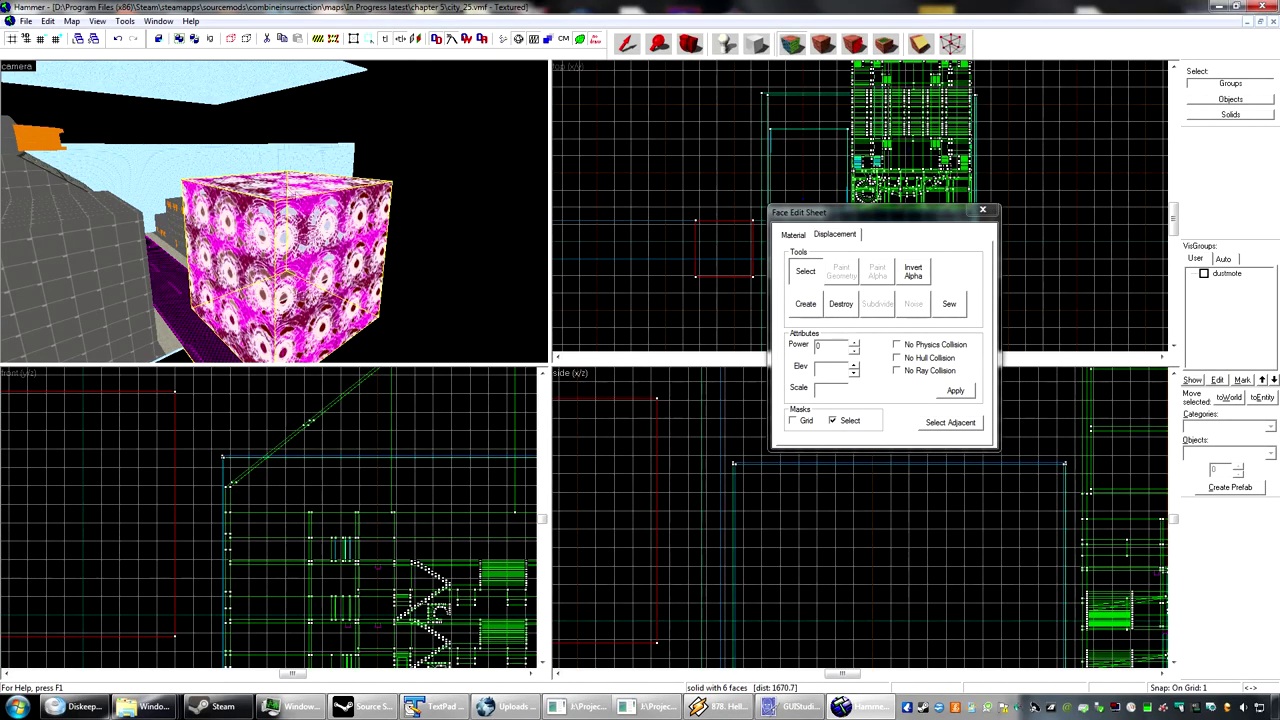
{"action": "left_click", "coordinate": [793, 234]}
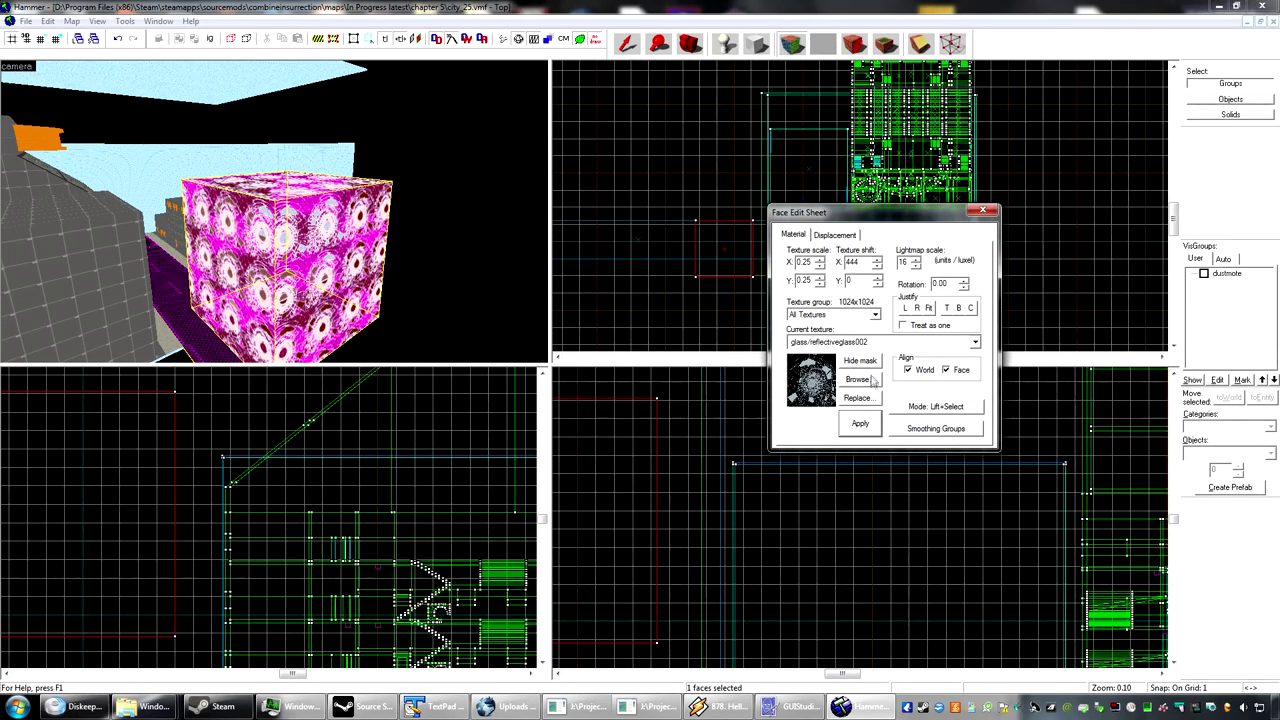
{"action": "left_click", "coordinate": [338, 278]}
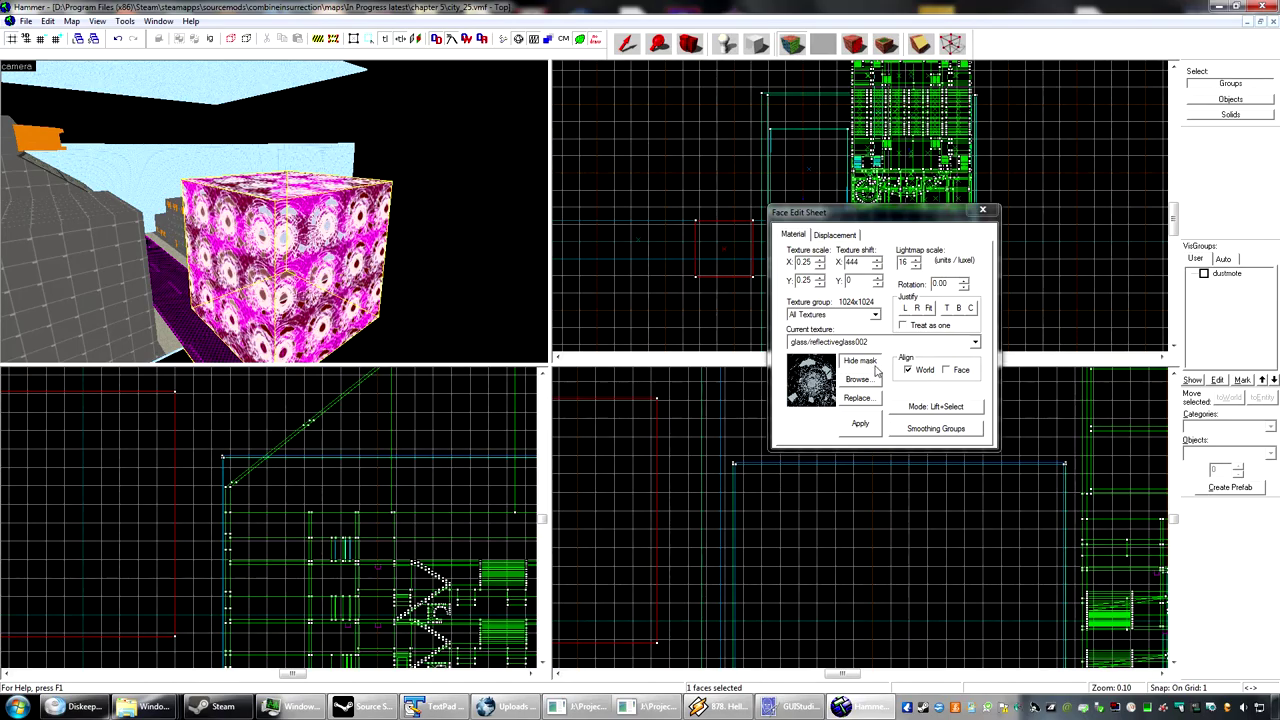
{"action": "key", "text": "z"}
{"action": "key", "text": "w"}
{"action": "key", "text": "z"}
{"action": "left_click", "coordinate": [286, 168]}
{"action": "left_click", "coordinate": [481, 209]}
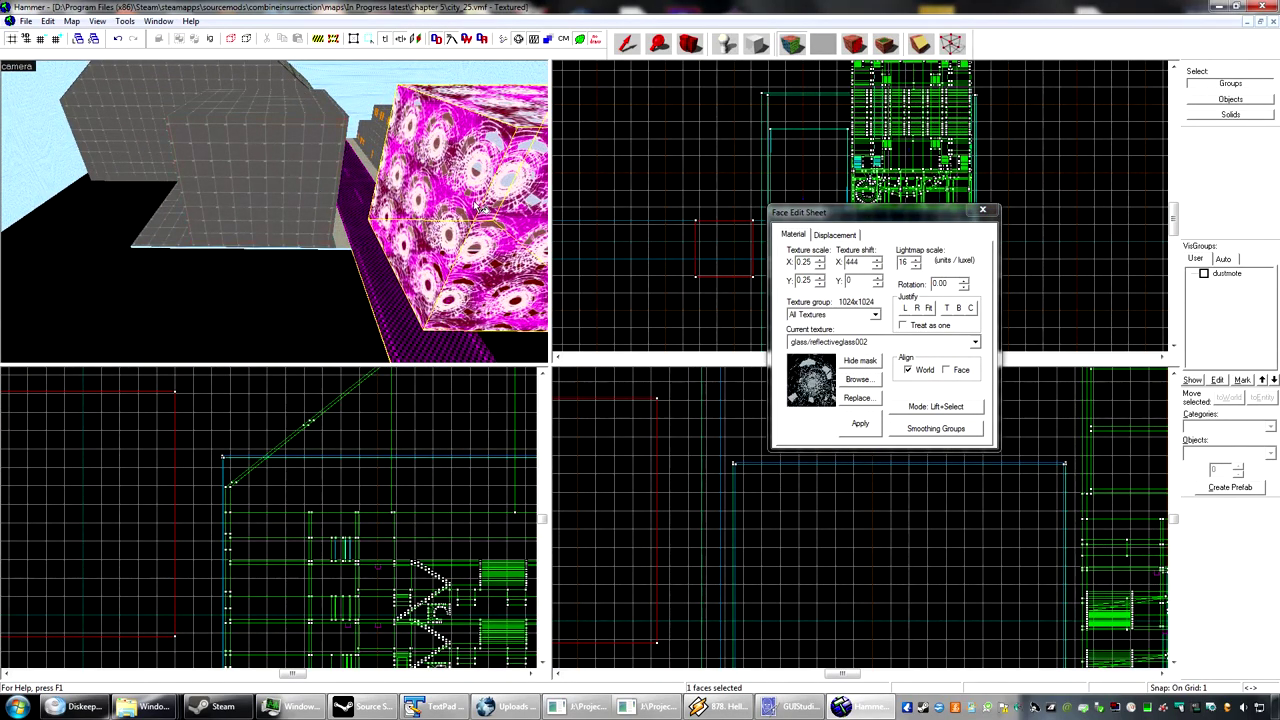
{"action": "key", "text": "z"}
{"action": "key", "text": "w"}
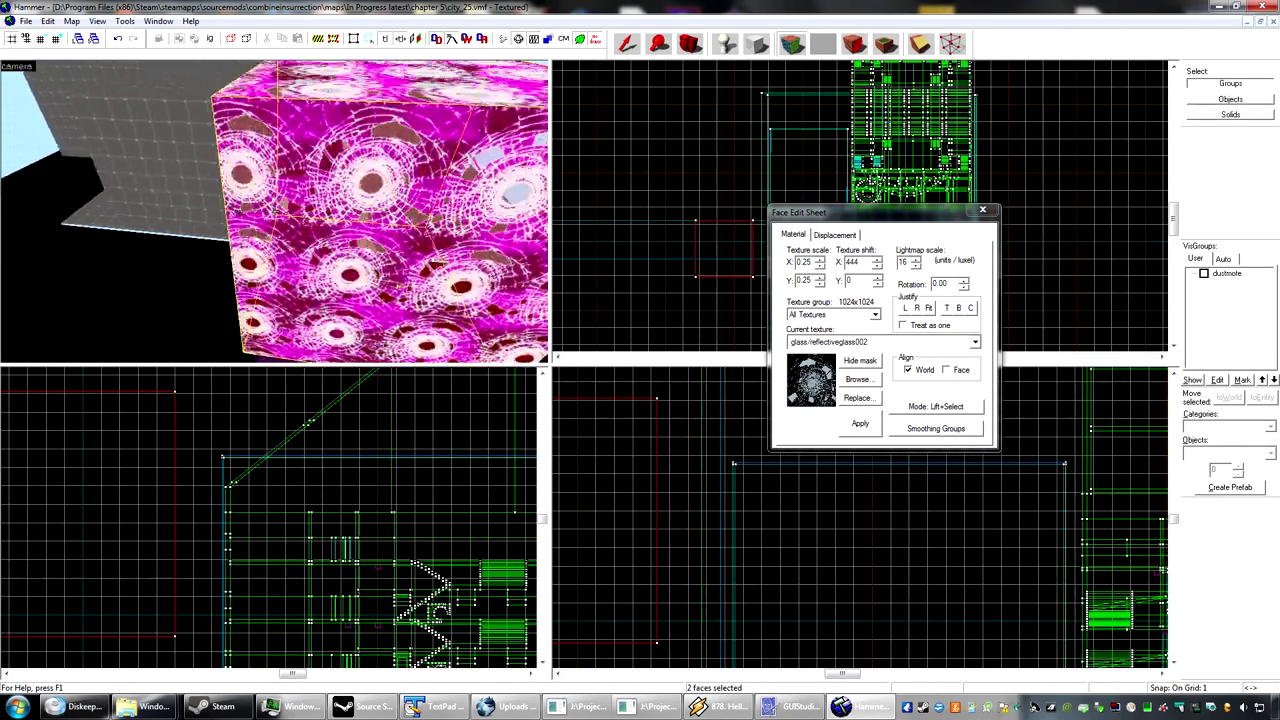
{"action": "left_click", "coordinate": [275, 211], "text": "ctrl"}
{"action": "key", "text": "a"}
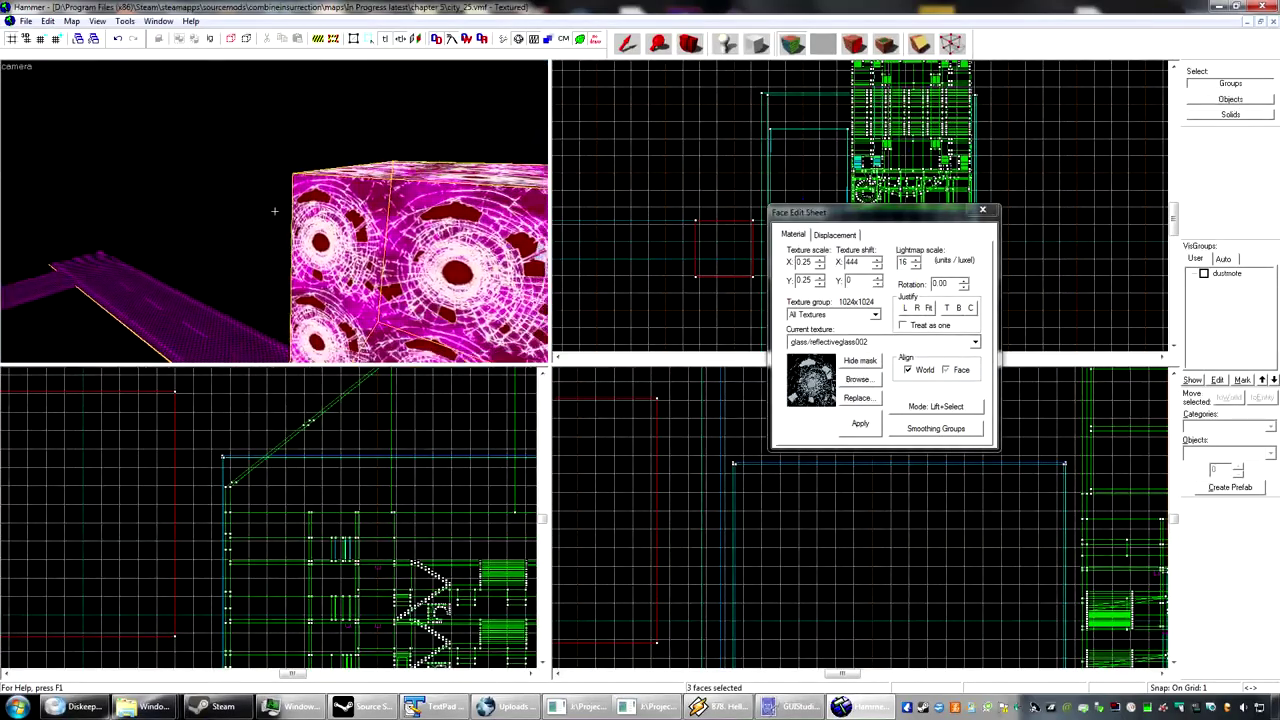
{"action": "key", "text": "z"}
{"action": "key", "text": "w"}
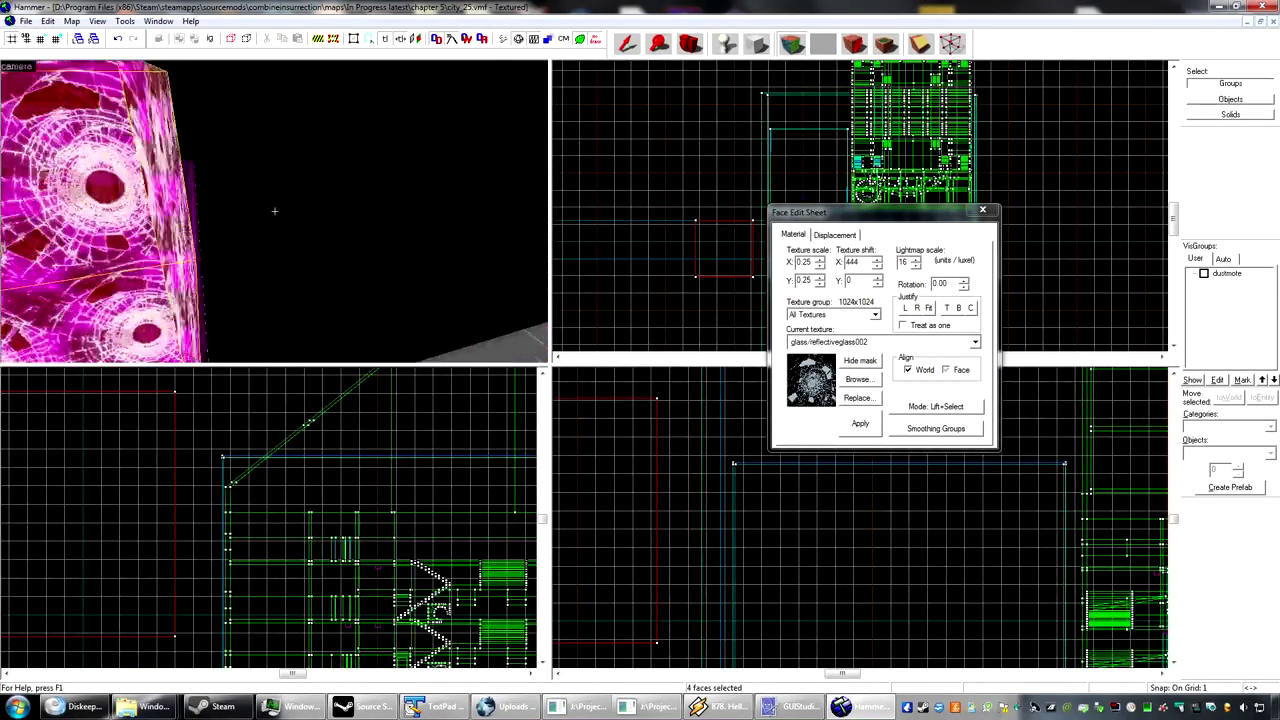
{"action": "key", "text": "z"}
Step: Create power 3 displacements on the four selected side faces
{"action": "left_click", "coordinate": [834, 235]}
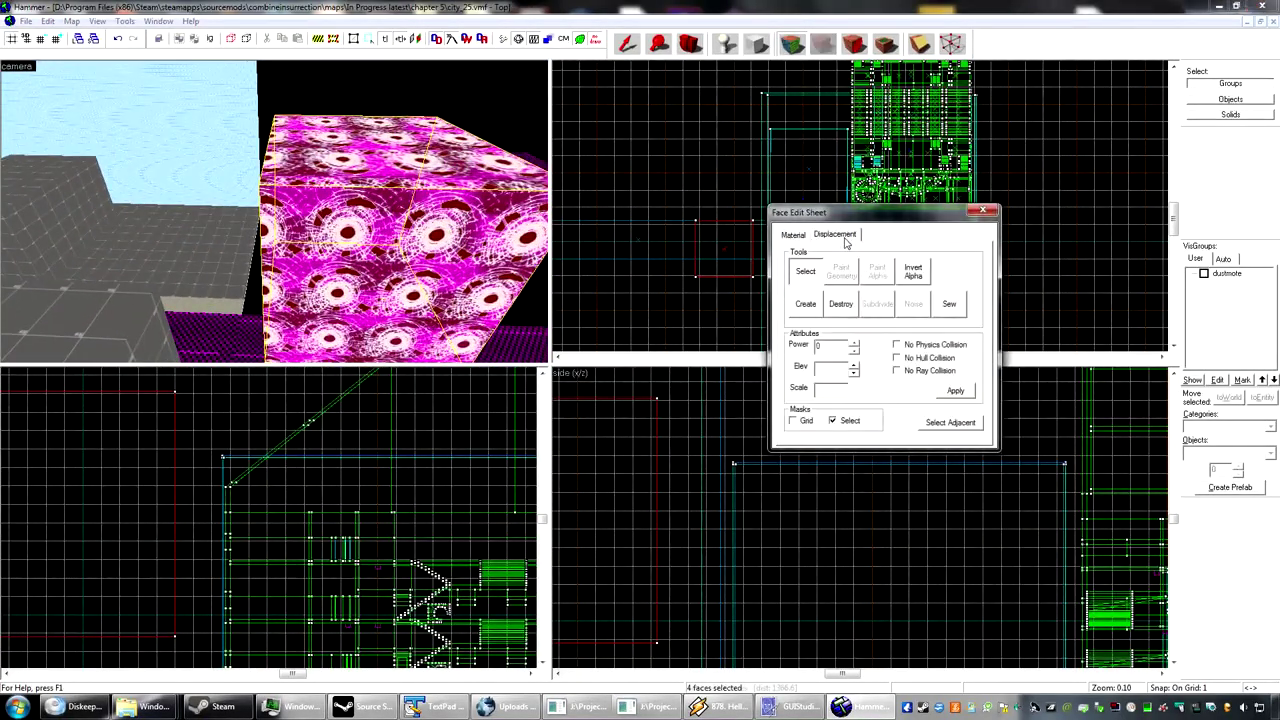
{"action": "left_click", "coordinate": [810, 304]}
{"action": "left_click", "coordinate": [865, 345]}
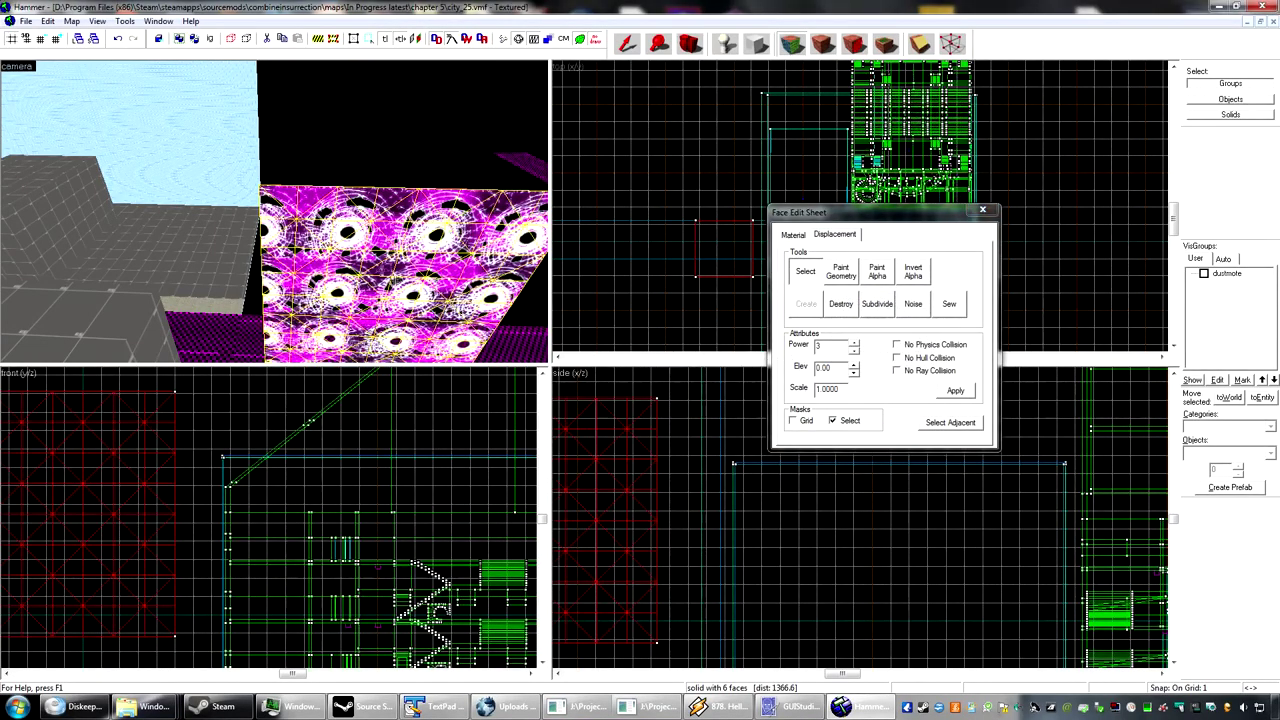
Step: Subdivide the four side displacements into a curved wall and check the shape from outside
{"action": "key", "text": "z"}
{"action": "key", "text": "w"}
{"action": "key", "text": "s"}
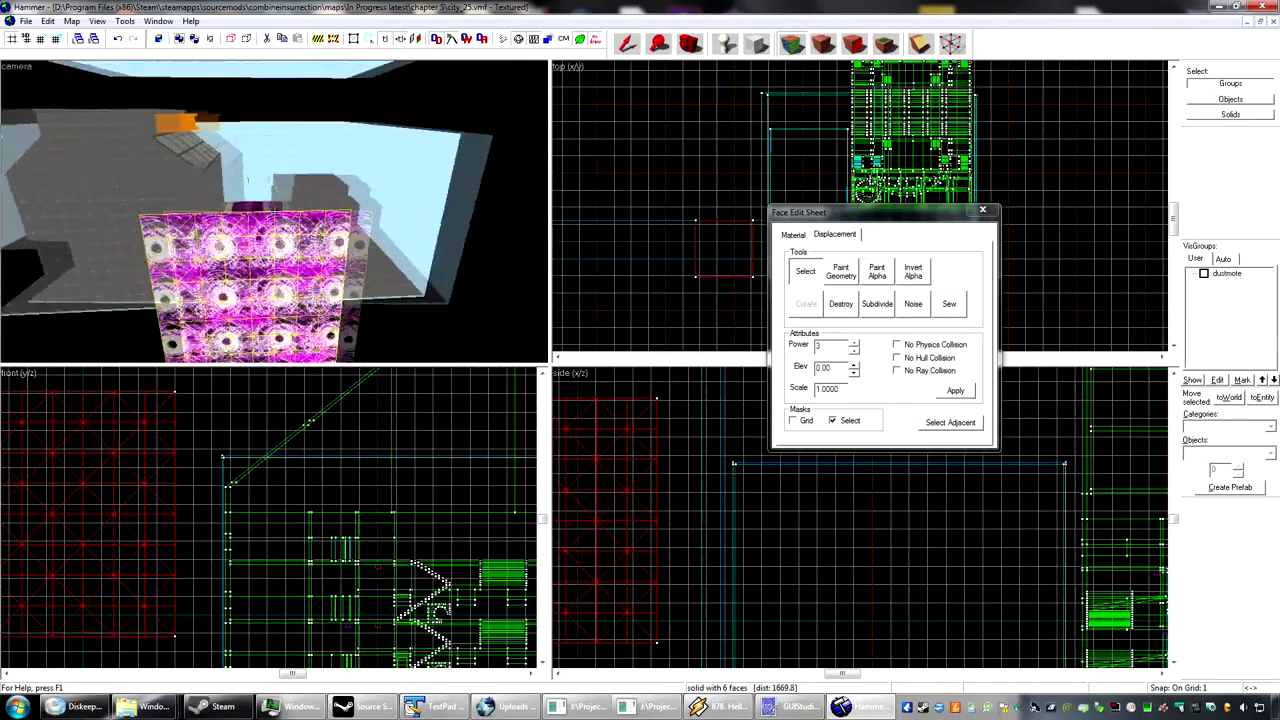
{"action": "key", "text": "z"}
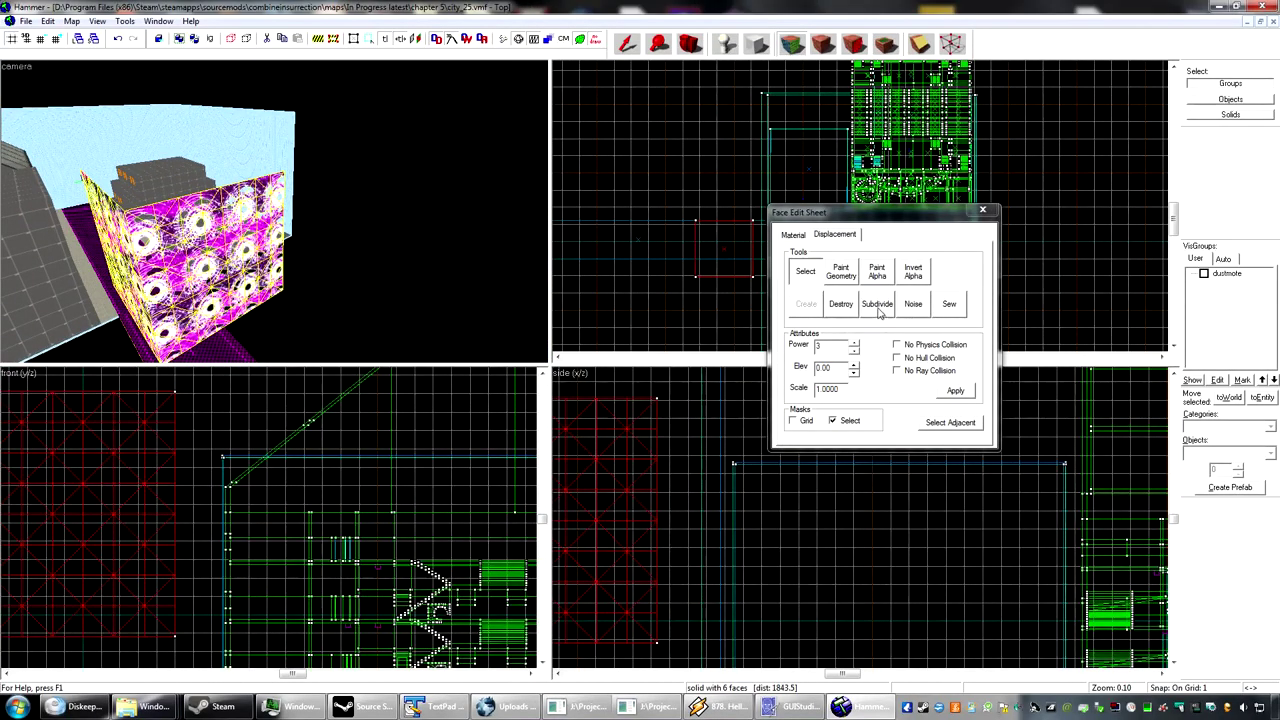
{"action": "left_click", "coordinate": [879, 307]}
{"action": "key", "text": "z"}
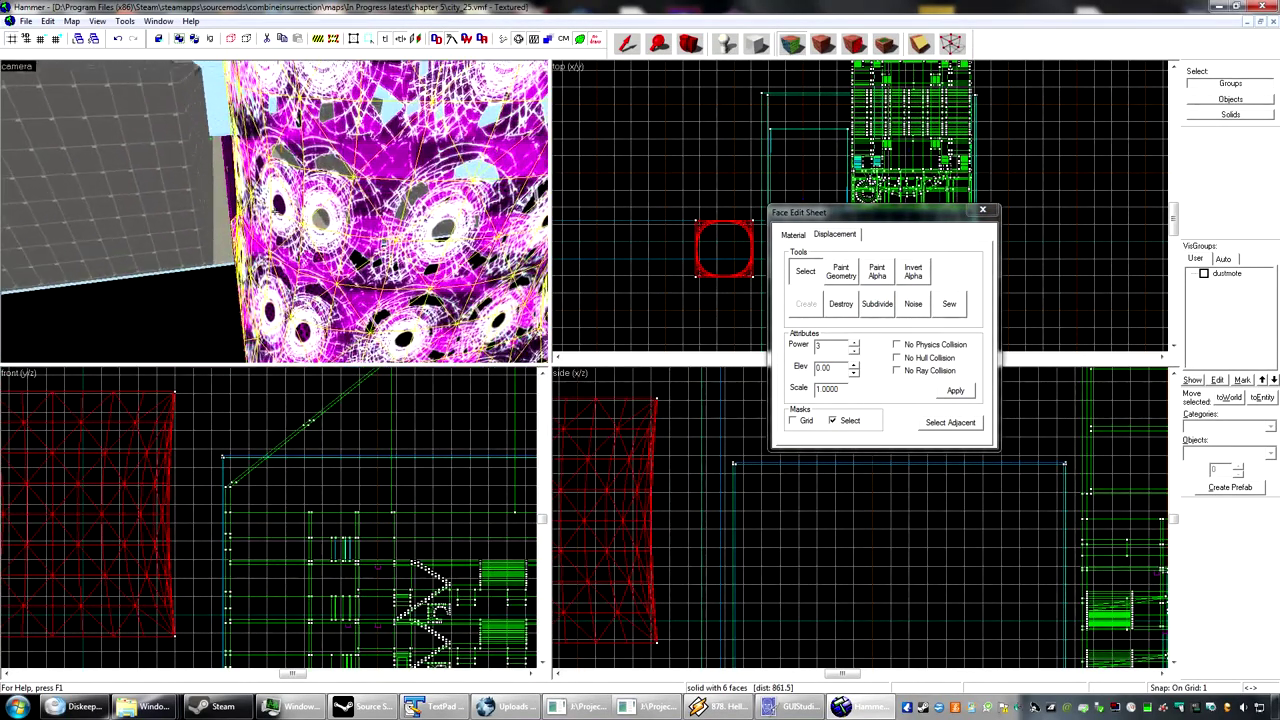
{"action": "key", "text": "s"}
{"action": "key", "text": "z"}
{"action": "key", "text": "z"}
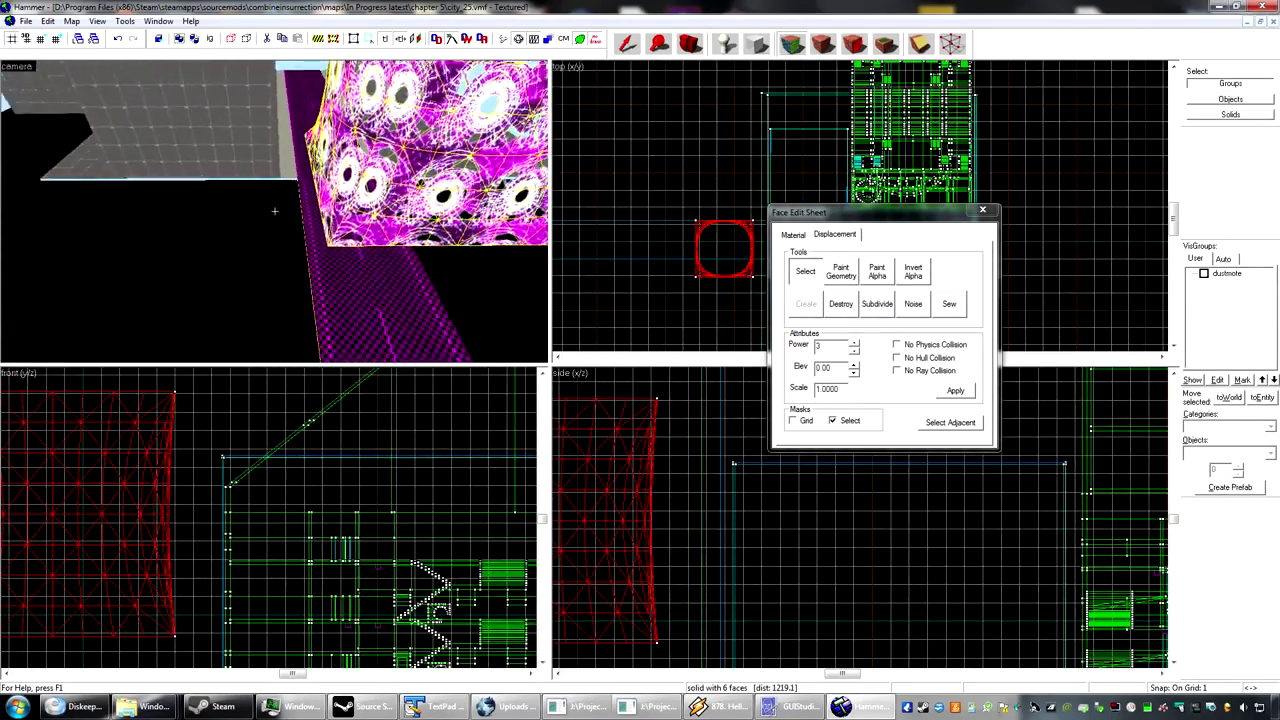
{"action": "key", "text": "s"}
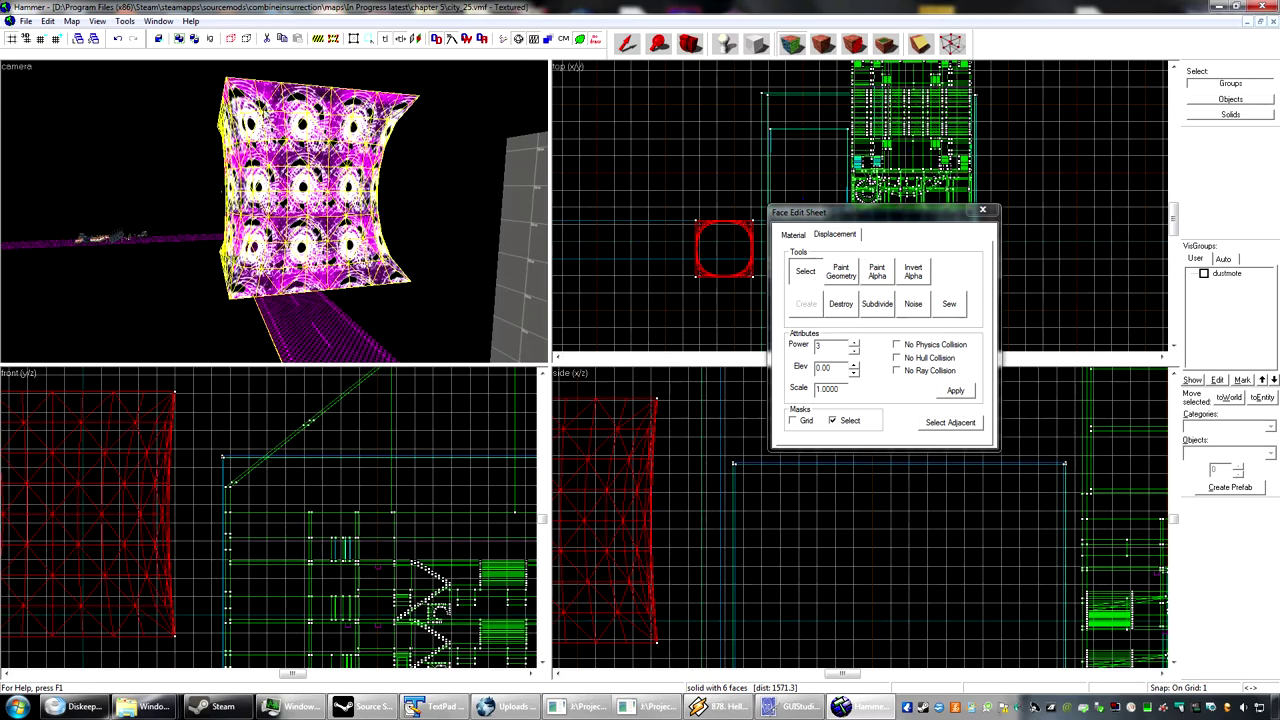
Step: Turn on the grid mask and destroy the displacement on one side of the curved shape
{"action": "left_click", "coordinate": [794, 421]}
{"action": "left_click", "coordinate": [522, 256]}
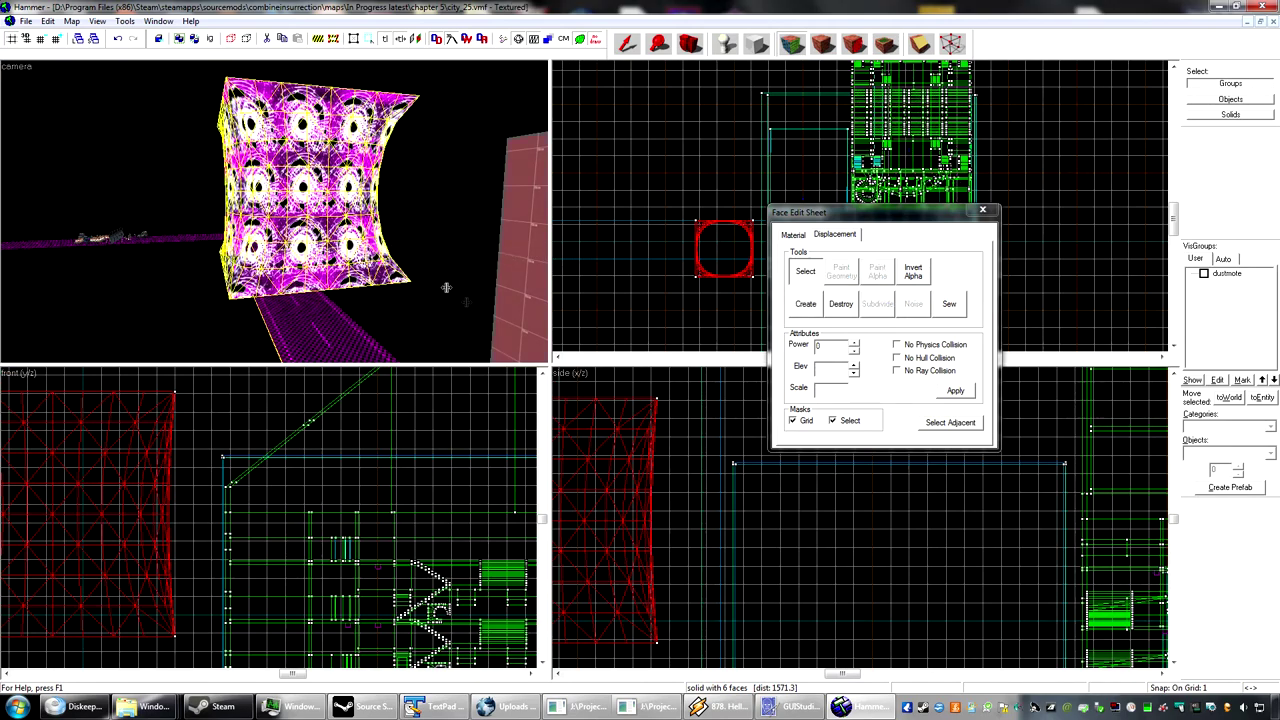
{"action": "left_click", "coordinate": [375, 240]}
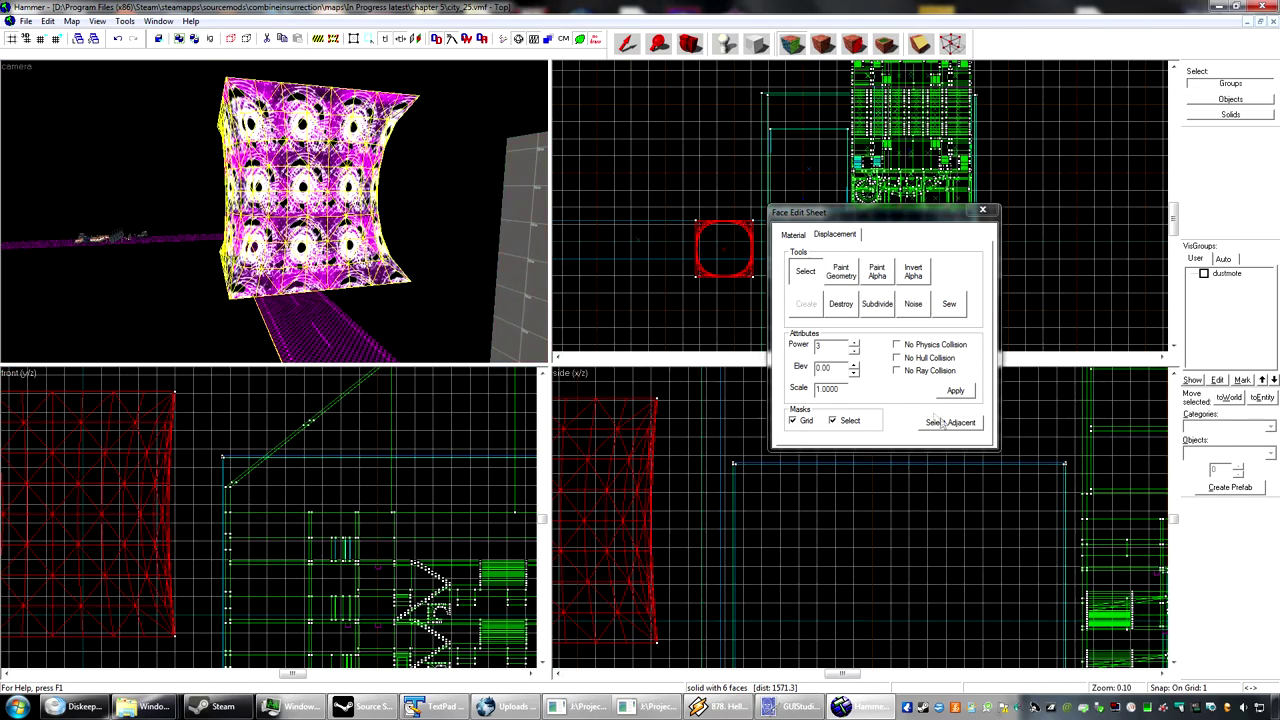
{"action": "left_click", "coordinate": [845, 309]}
Step: Select the remaining side displacements and destroy them to restore the plain block
{"action": "key", "text": "z"}
{"action": "key", "text": "a"}
{"action": "key", "text": "z"}
{"action": "left_click", "coordinate": [276, 212]}
{"action": "key", "text": "z"}
{"action": "key", "text": "w"}
{"action": "key", "text": "z"}
{"action": "left_click", "coordinate": [284, 216]}
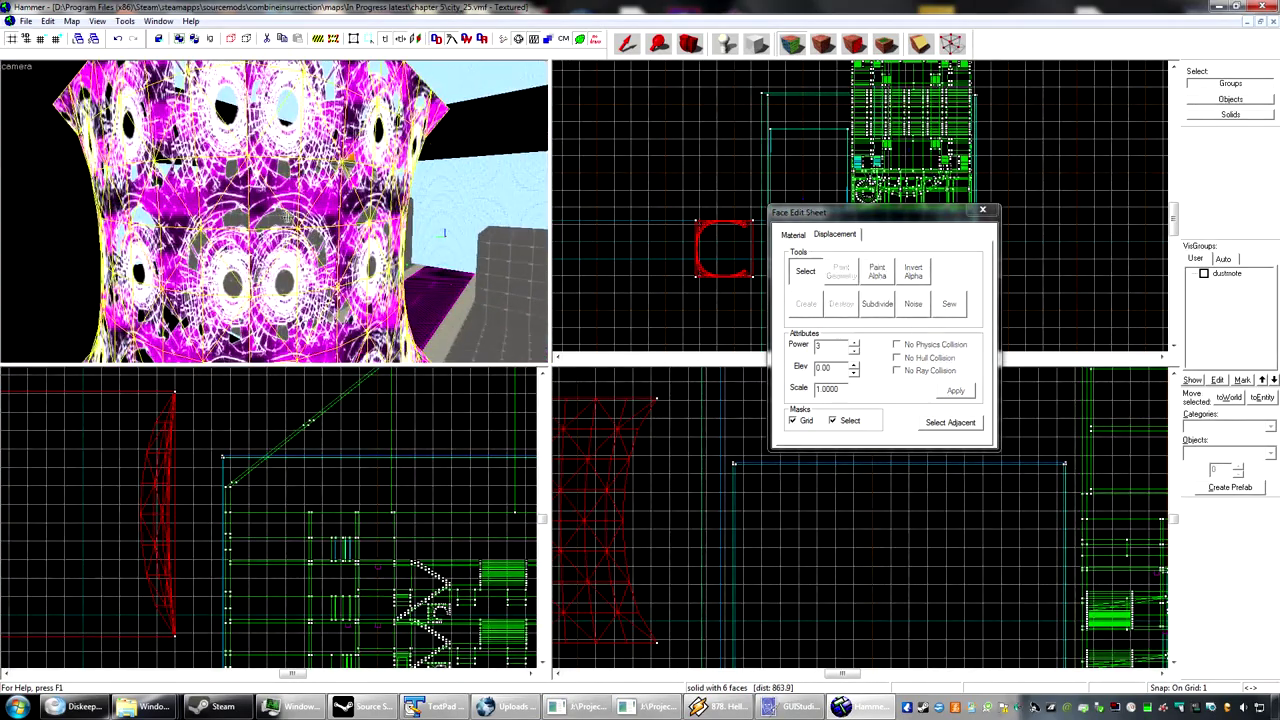
{"action": "left_click", "coordinate": [214, 215]}
{"action": "key", "text": "z"}
{"action": "key", "text": "w"}
{"action": "key", "text": "s"}
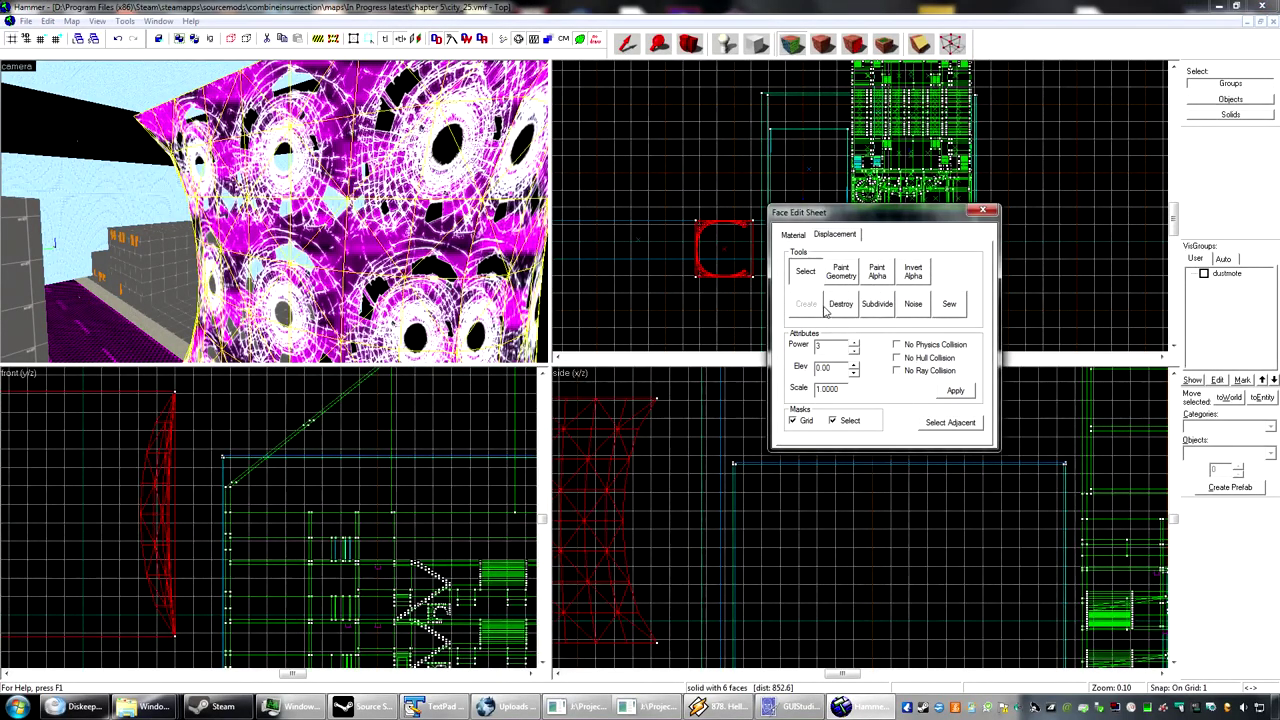
{"action": "left_click", "coordinate": [840, 304]}
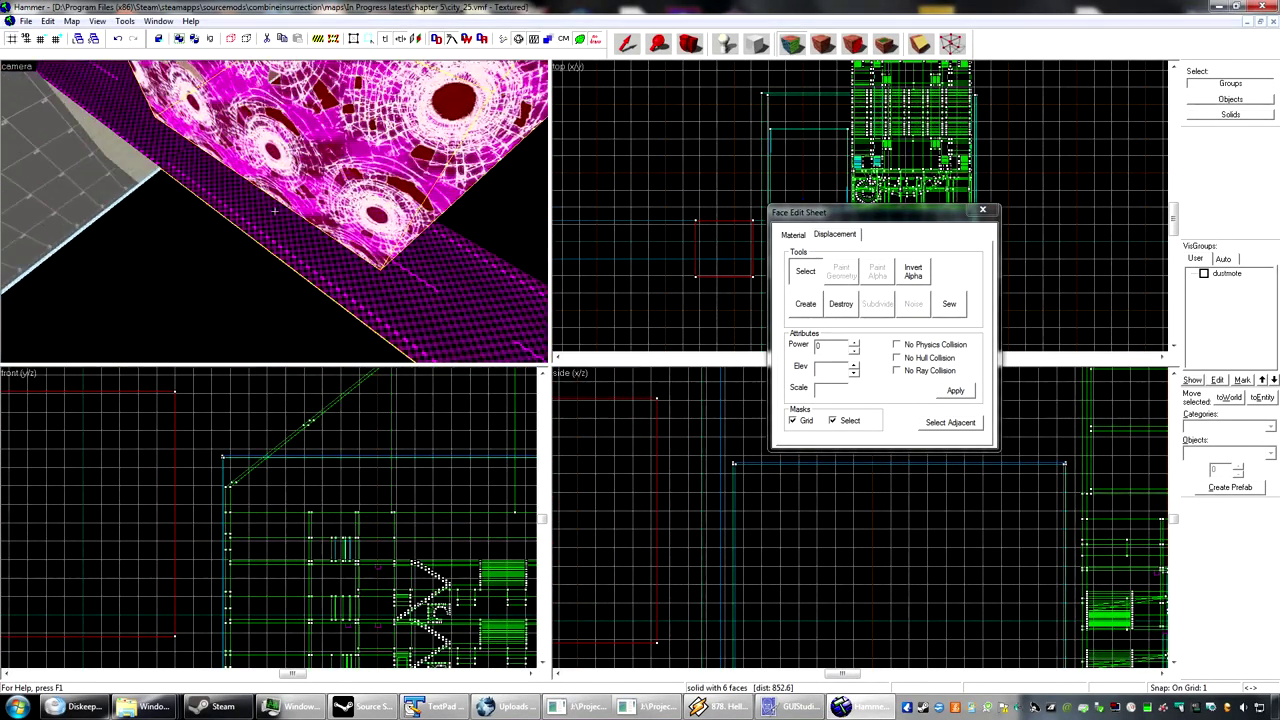
{"action": "key", "text": "a"}
{"action": "key", "text": "z"}
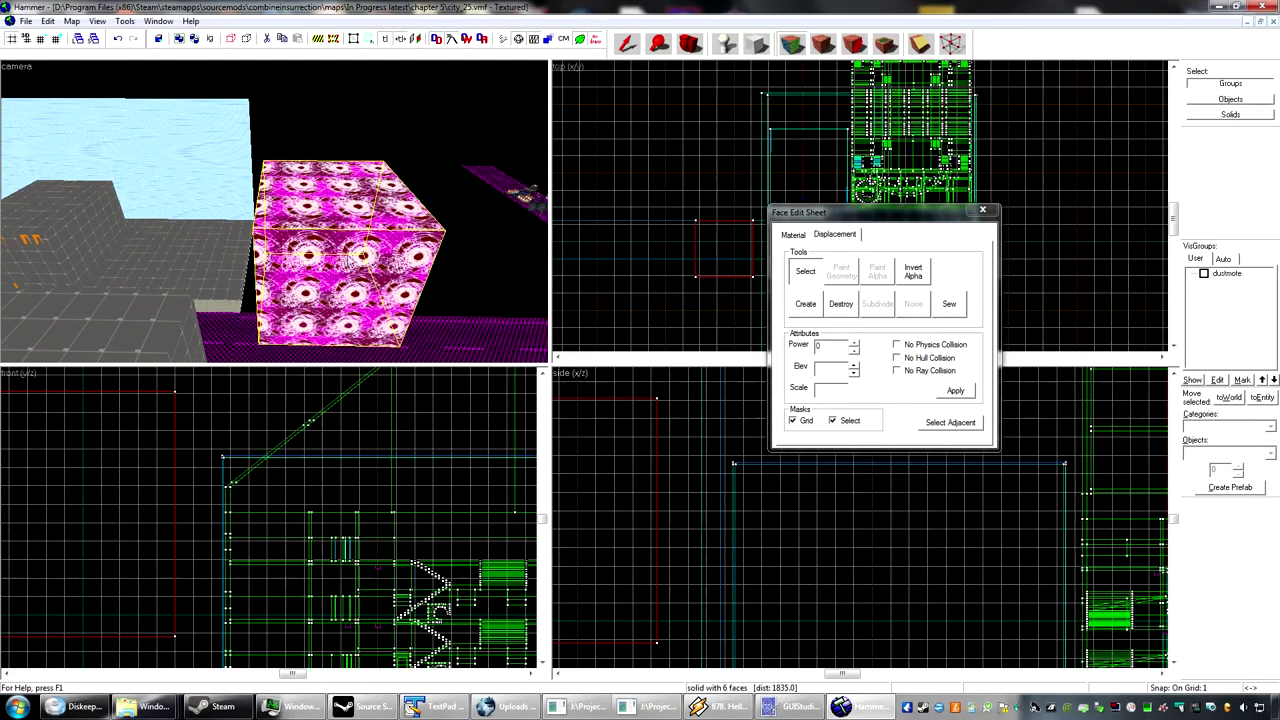
Step: Close the face editor and delete the glass-textured block
{"action": "left_click", "coordinate": [984, 213]}
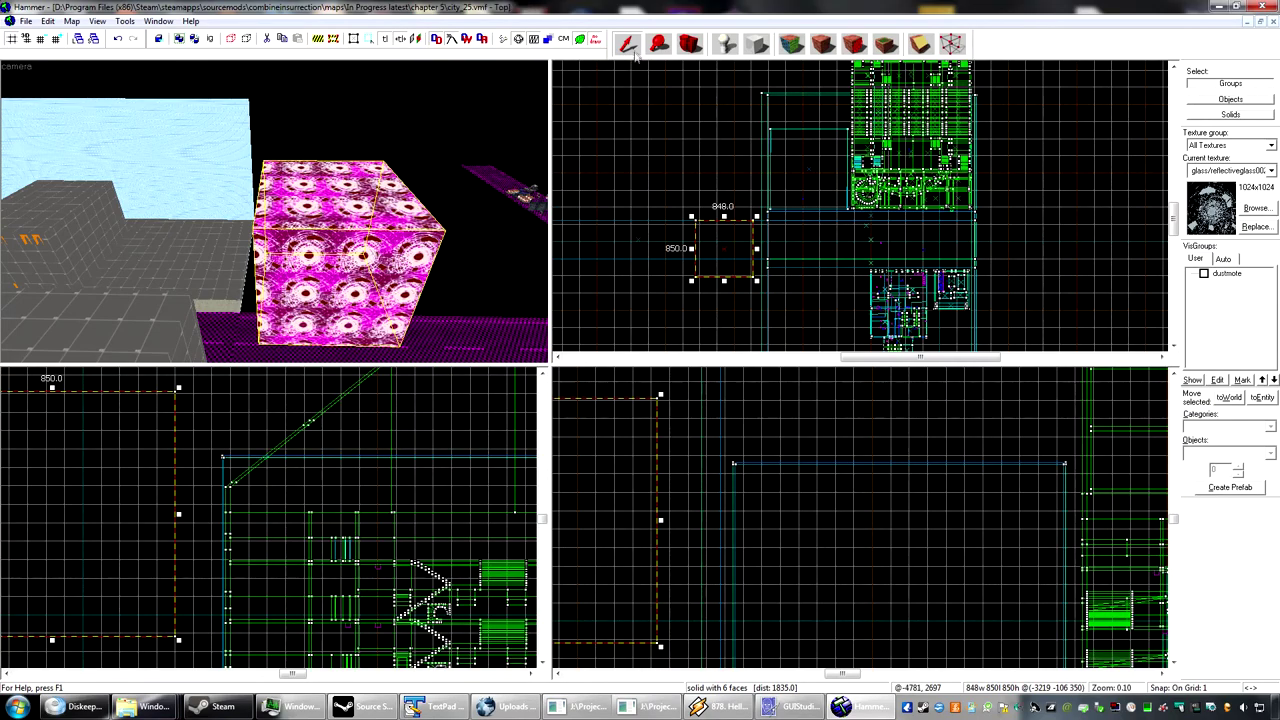
{"action": "key", "text": "Delete"}
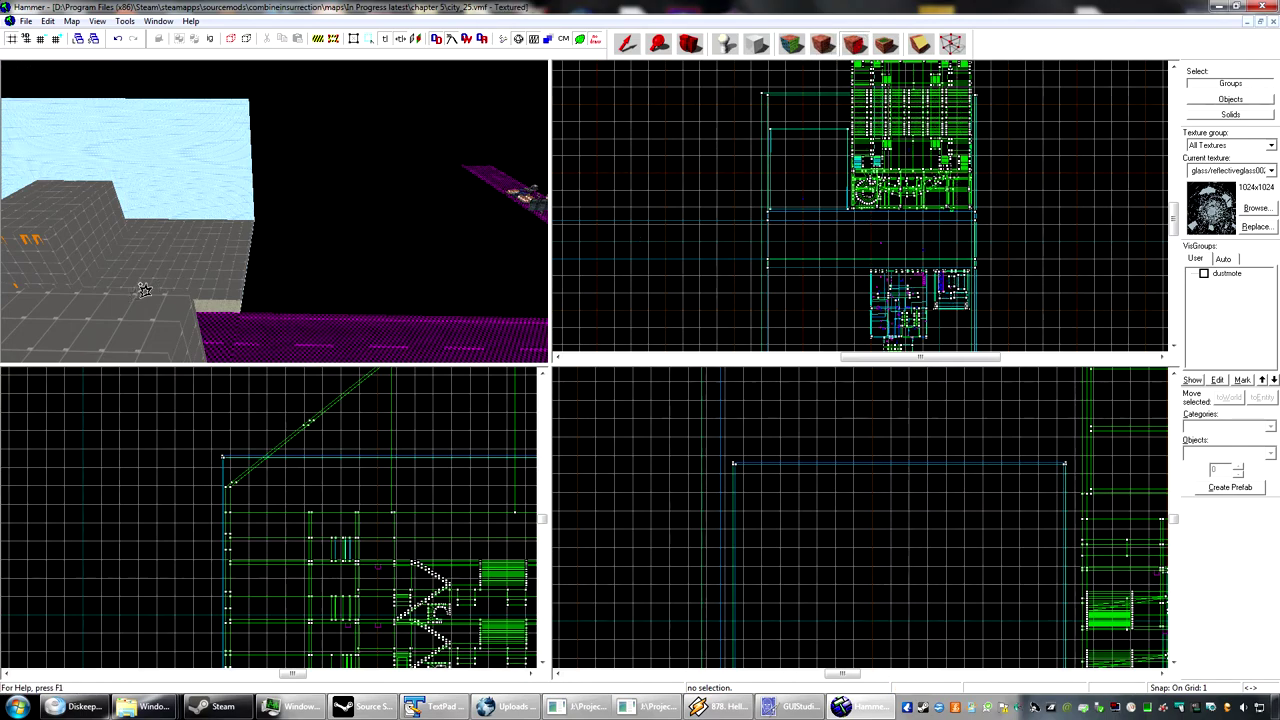
{"action": "left_click", "coordinate": [820, 47]}
{"action": "left_click", "coordinate": [186, 270]}
{"action": "key", "text": "w"}
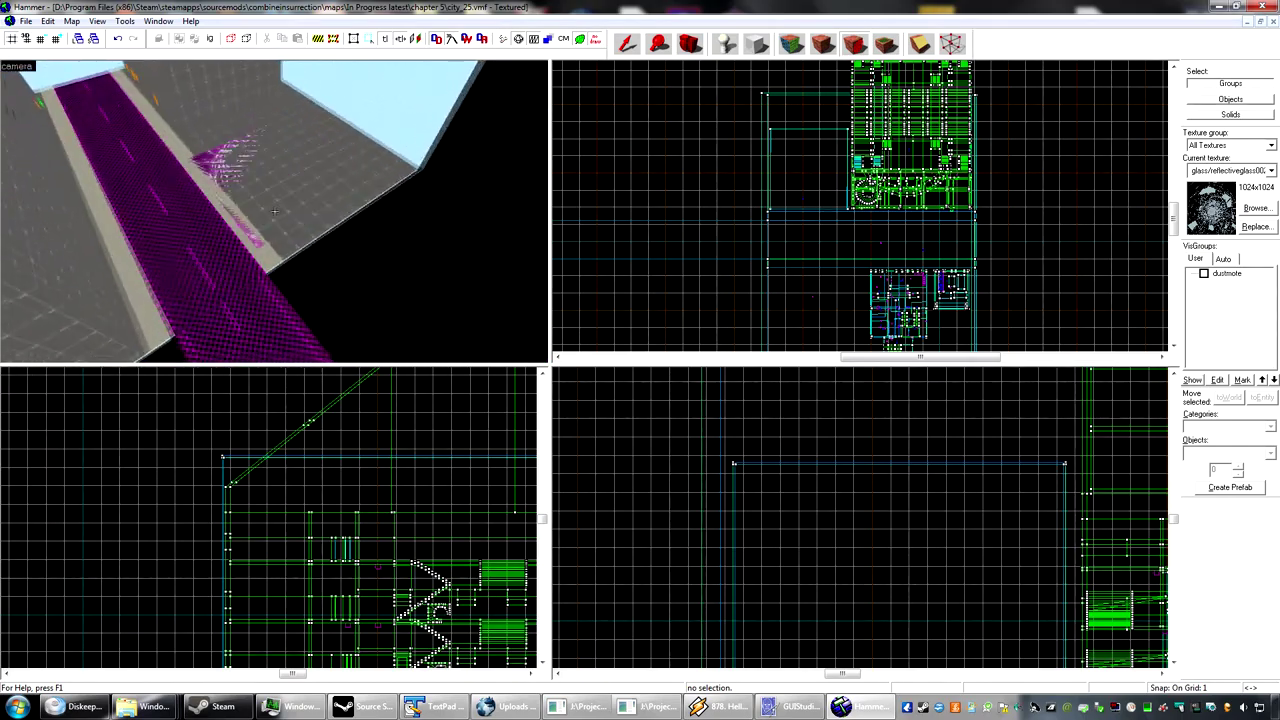
Step: Try a broken-glass overlay on the gray floor beside the road and undo the placement
{"action": "key", "text": "w"}
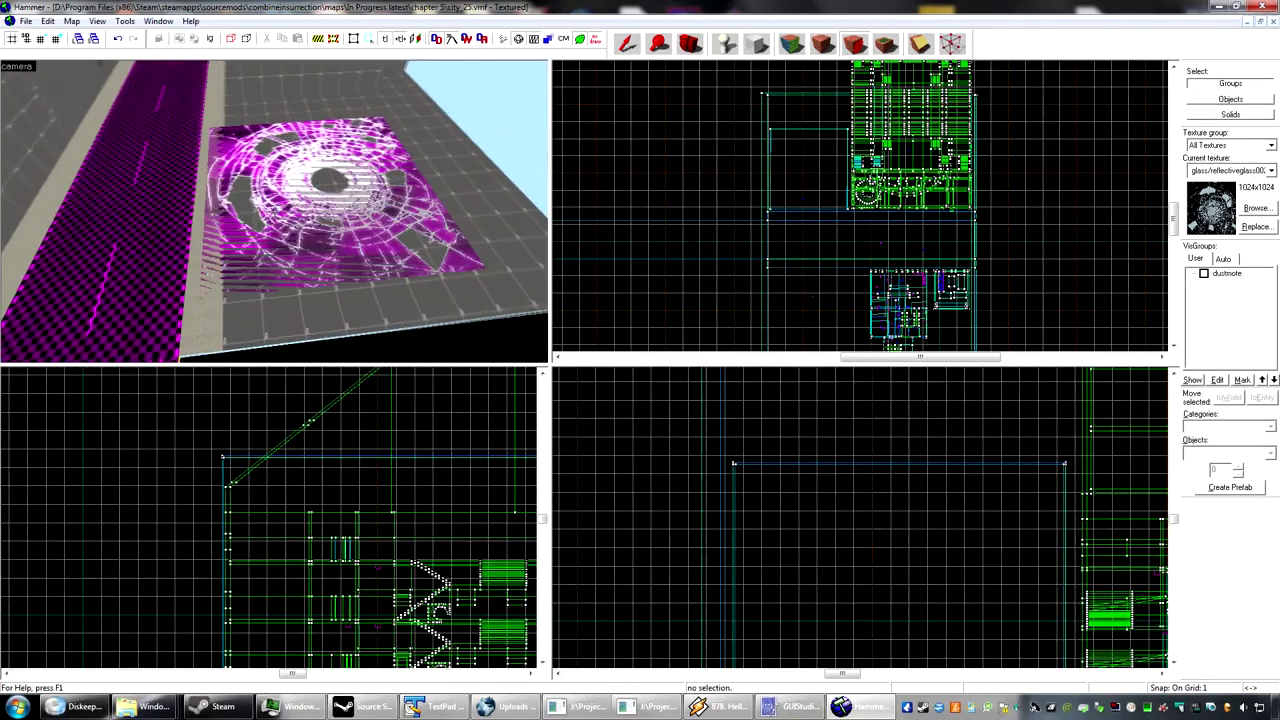
{"action": "key", "text": "s"}
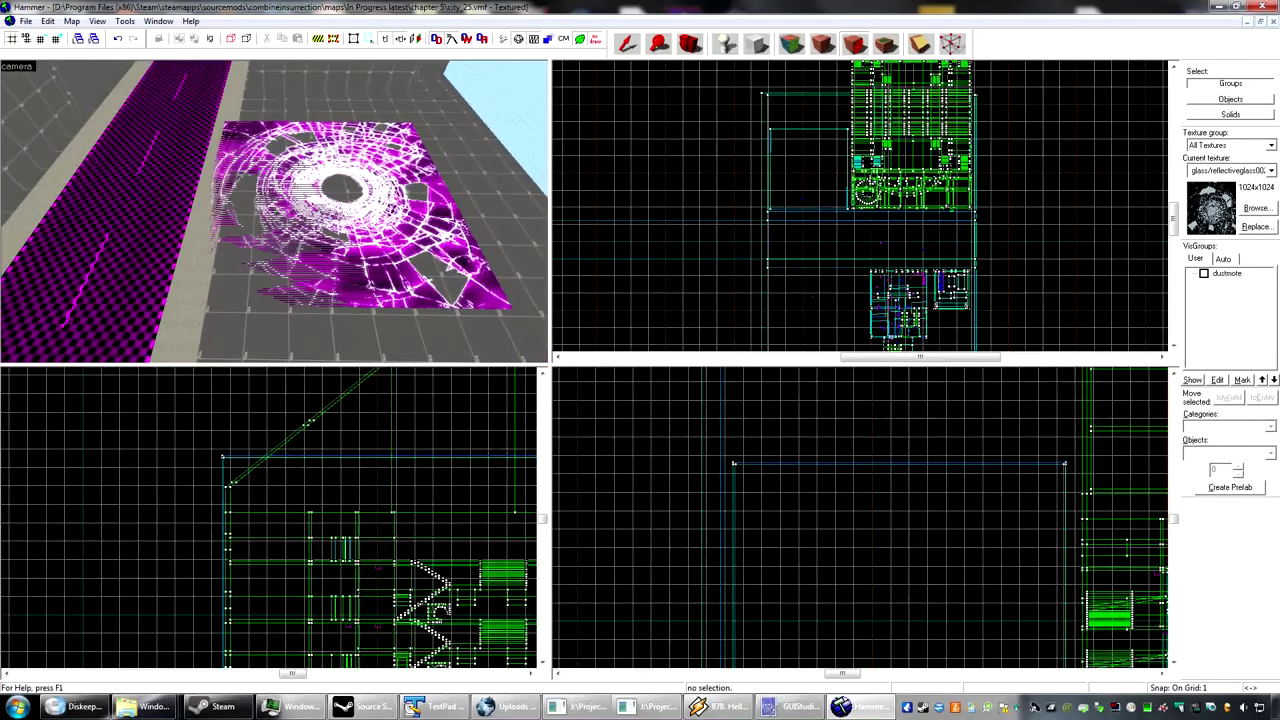
{"action": "key", "text": "z"}
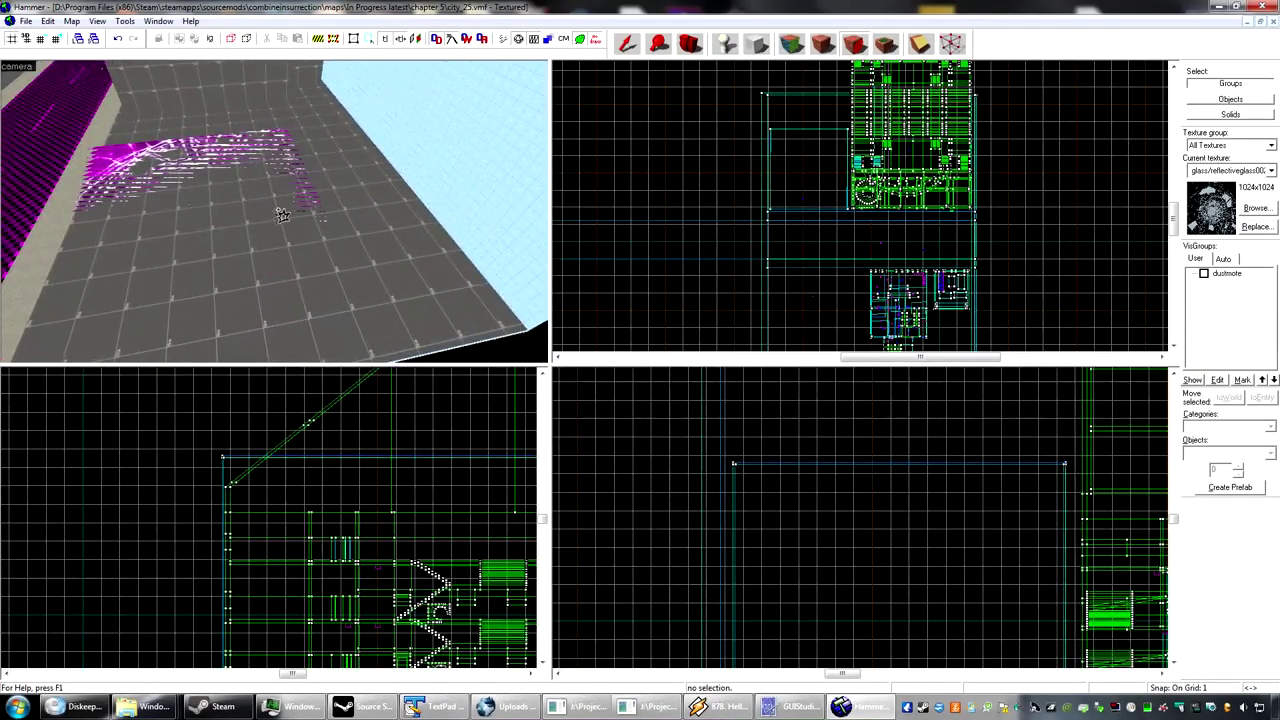
{"action": "key", "text": "z"}
{"action": "left_click", "coordinate": [350, 177]}
{"action": "key", "text": "z"}
{"action": "key", "text": "z"}
{"action": "key", "text": "ctrl+z"}
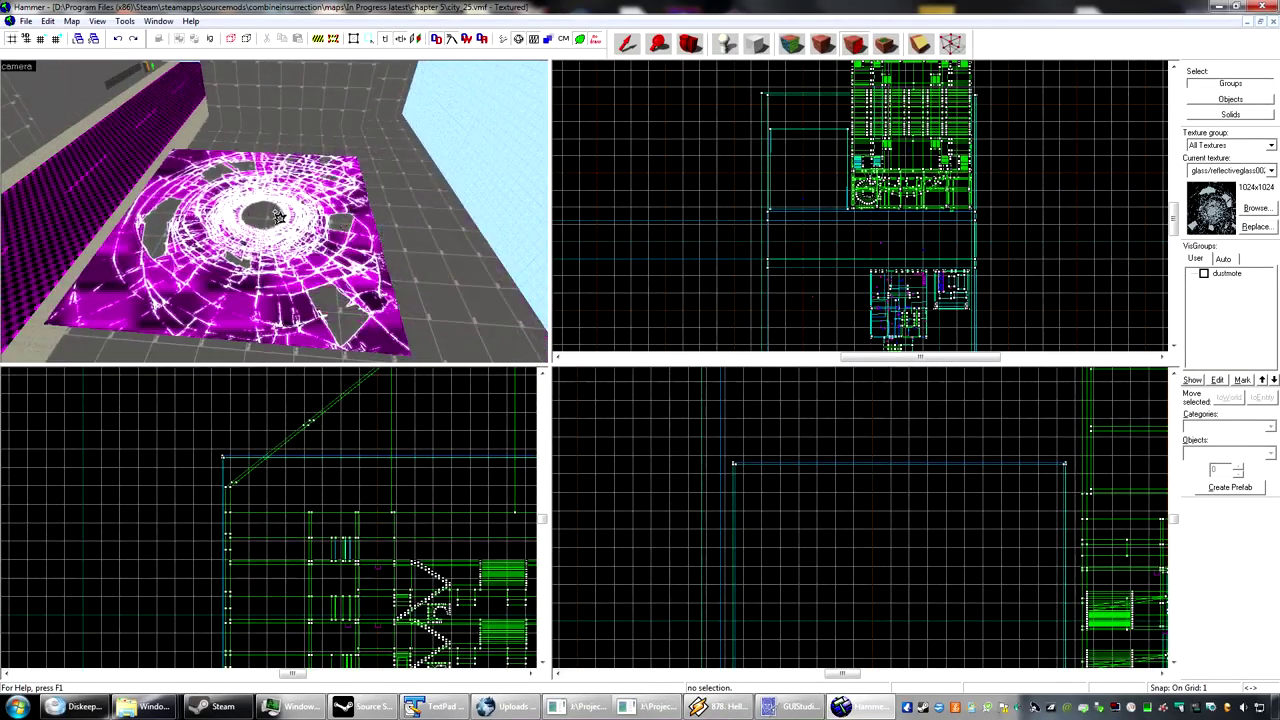
{"action": "key", "text": "ctrl+z"}
Step: Try a broken-glass overlay on the gray building wall across the road and undo it after checking it up close
{"action": "key", "text": "z"}
{"action": "key", "text": "z"}
{"action": "key", "text": "z"}
{"action": "key", "text": "z"}
{"action": "left_click", "coordinate": [335, 181]}
{"action": "key", "text": "z"}
{"action": "key", "text": "z"}
{"action": "key", "text": "z"}
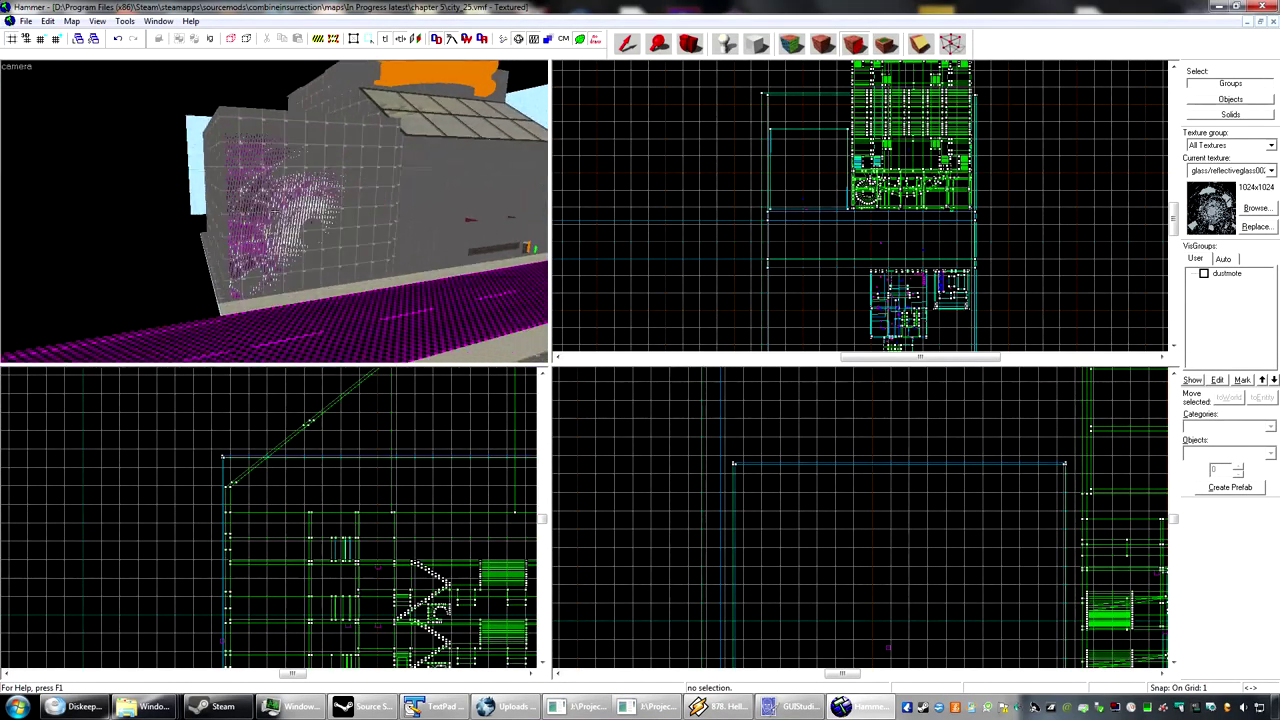
{"action": "key", "text": "w"}
{"action": "key", "text": "z"}
{"action": "key", "text": "ctrl+z"}
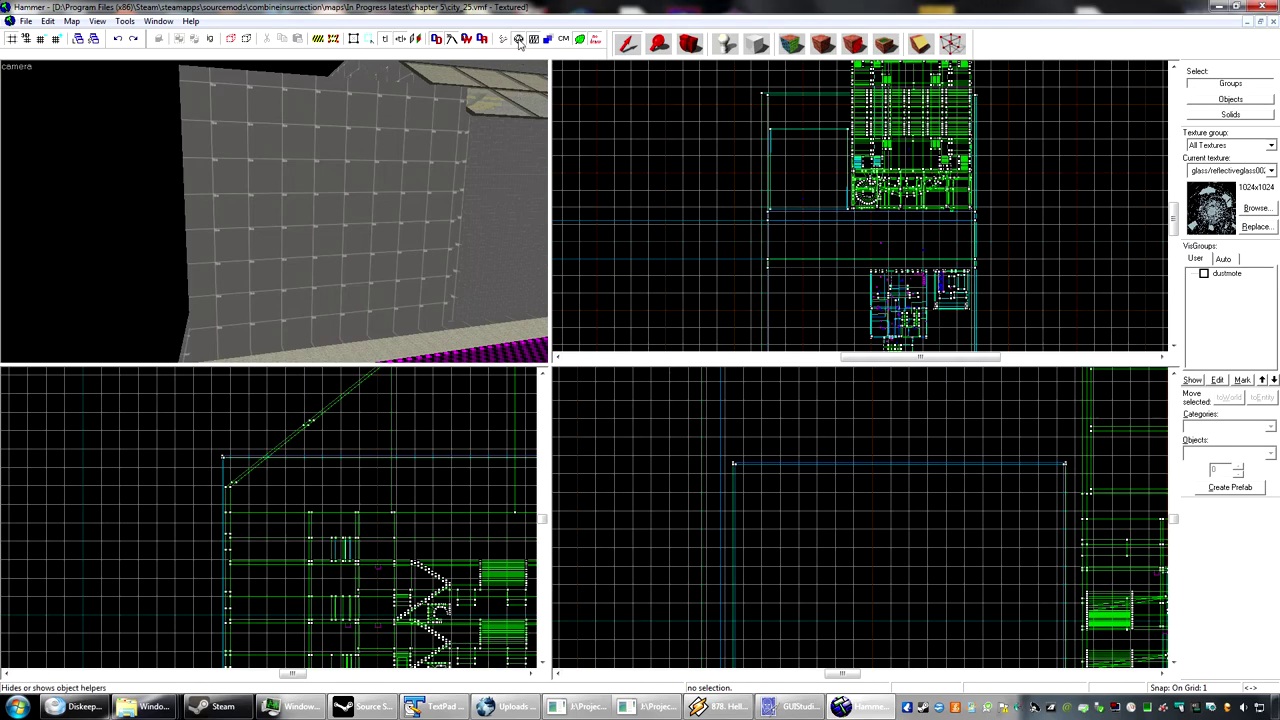
Step: Select the large gray wall block beside the road and examine it together with the street and the neighbouring glass-roofed building
{"action": "left_click", "coordinate": [438, 179]}
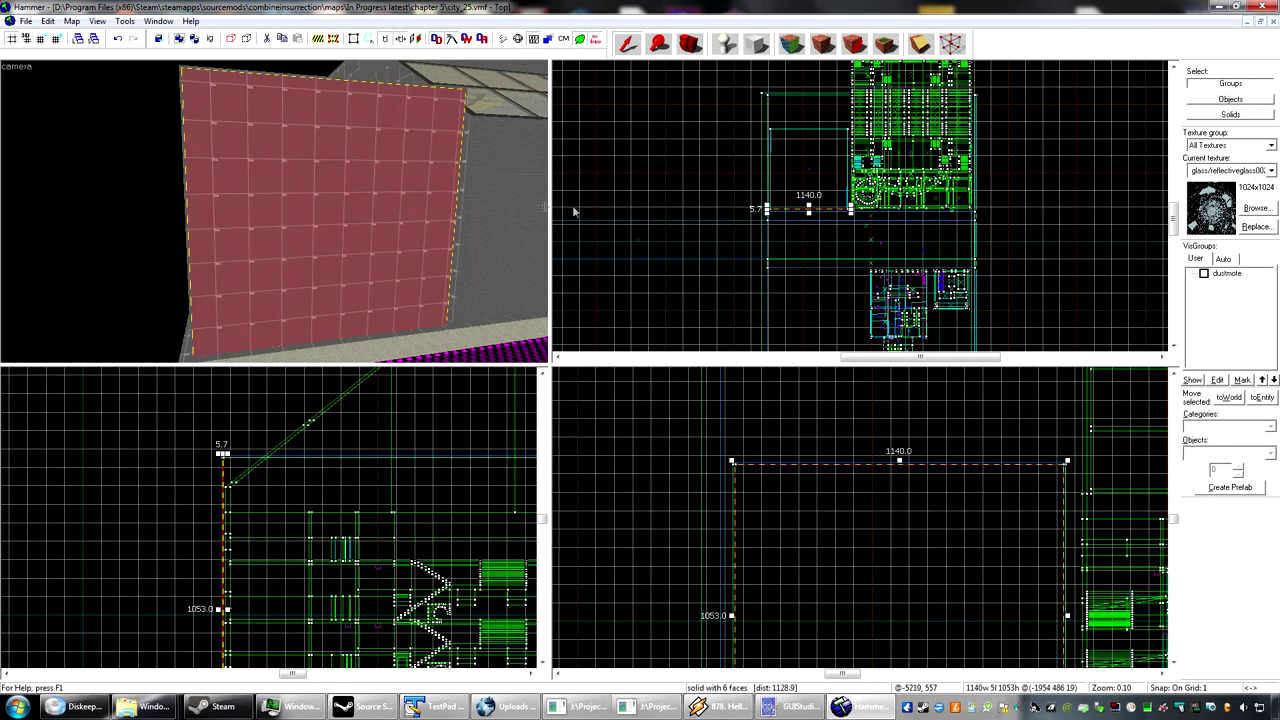
{"action": "scroll", "coordinate": [482, 185], "scroll_direction": "down", "scroll_amount": 3}
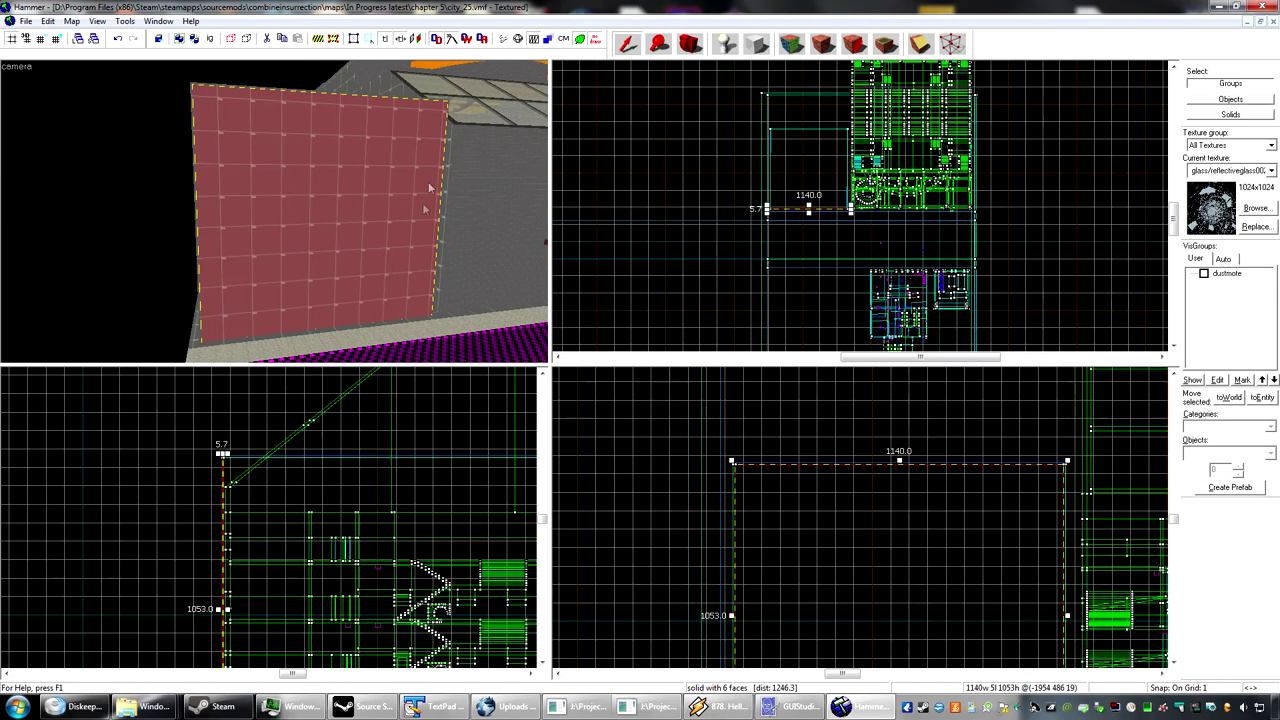
{"action": "left_click", "coordinate": [536, 44]}
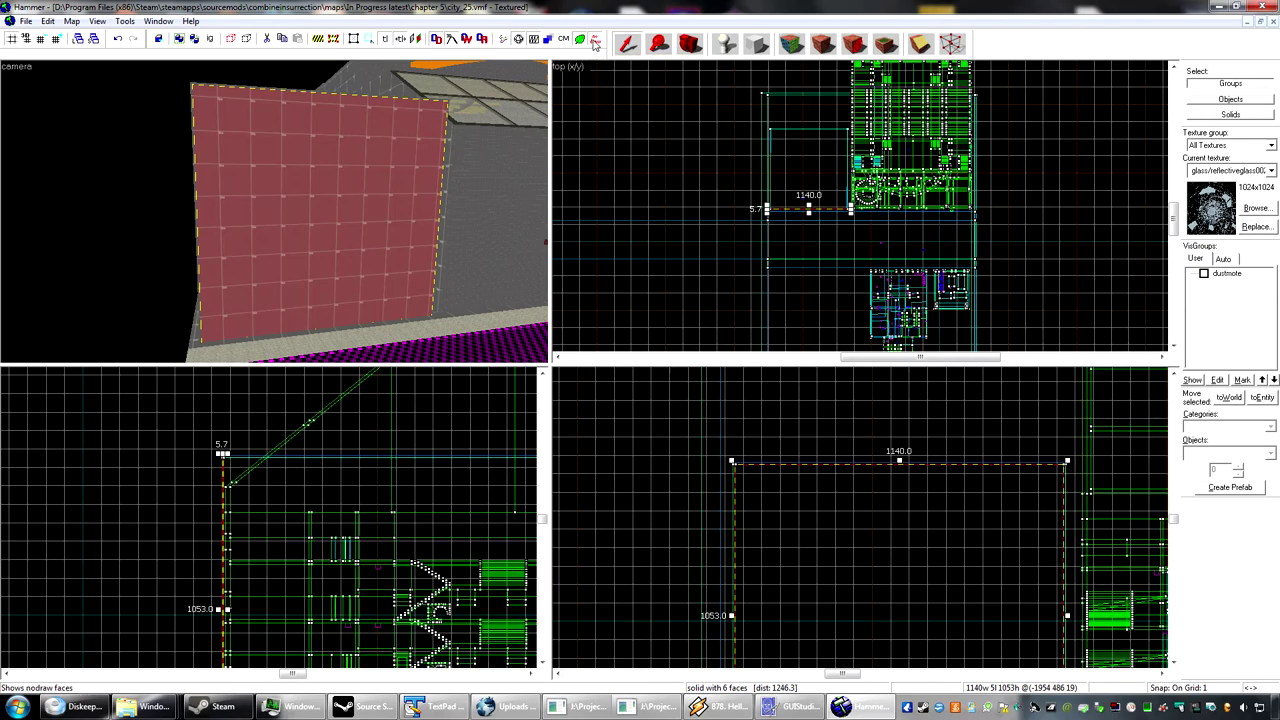
{"action": "key", "text": "z"}
{"action": "key", "text": "w"}
{"action": "key", "text": "w"}
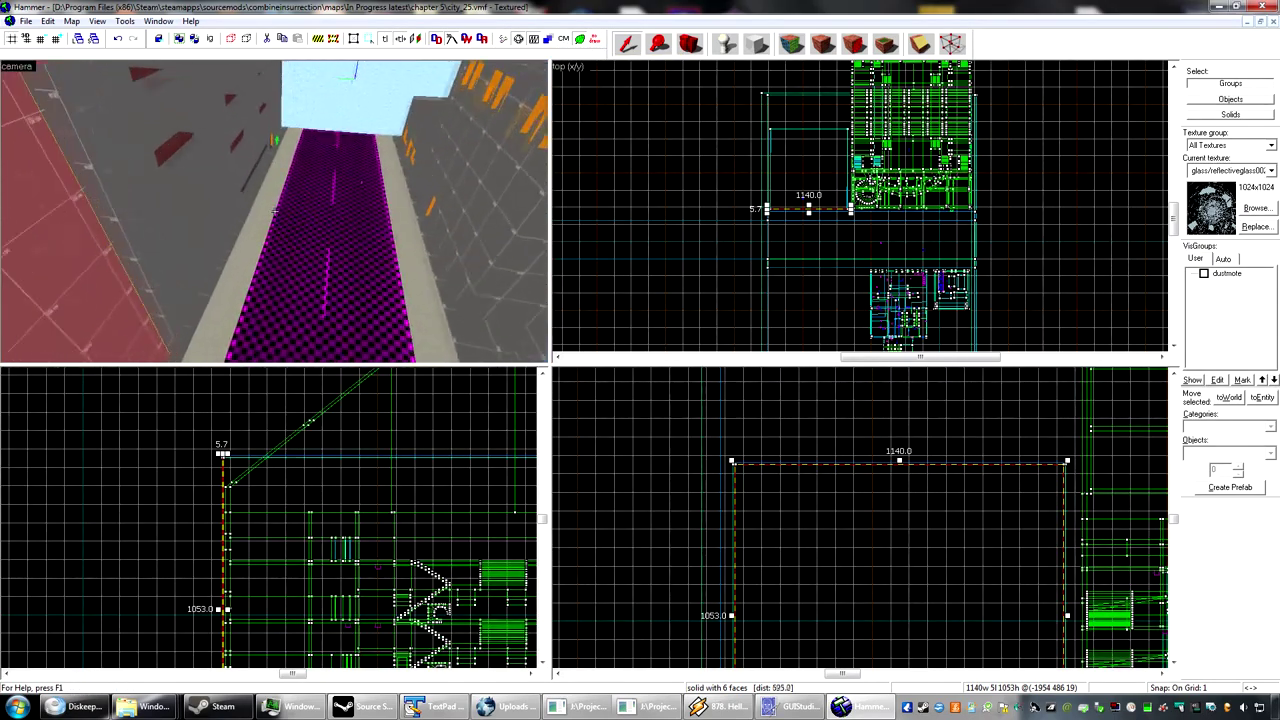
{"action": "key", "text": "w"}
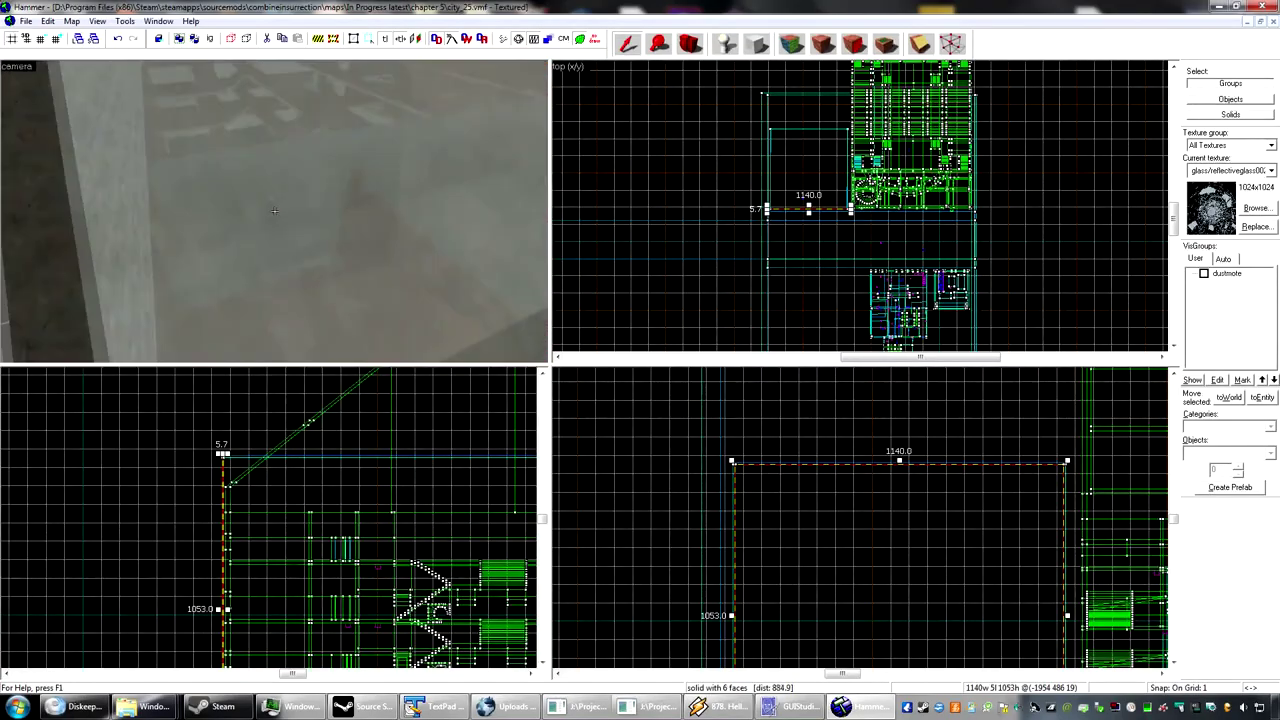
{"action": "key", "text": "w"}
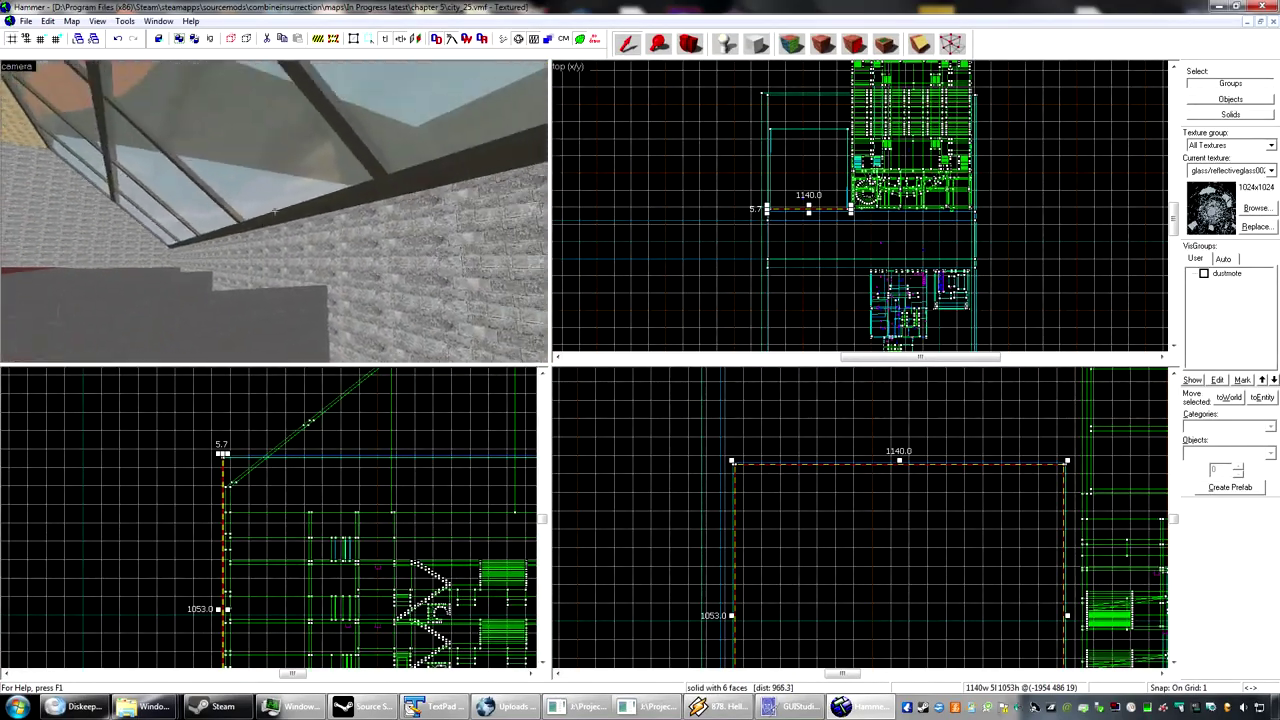
{"action": "key", "text": "w"}
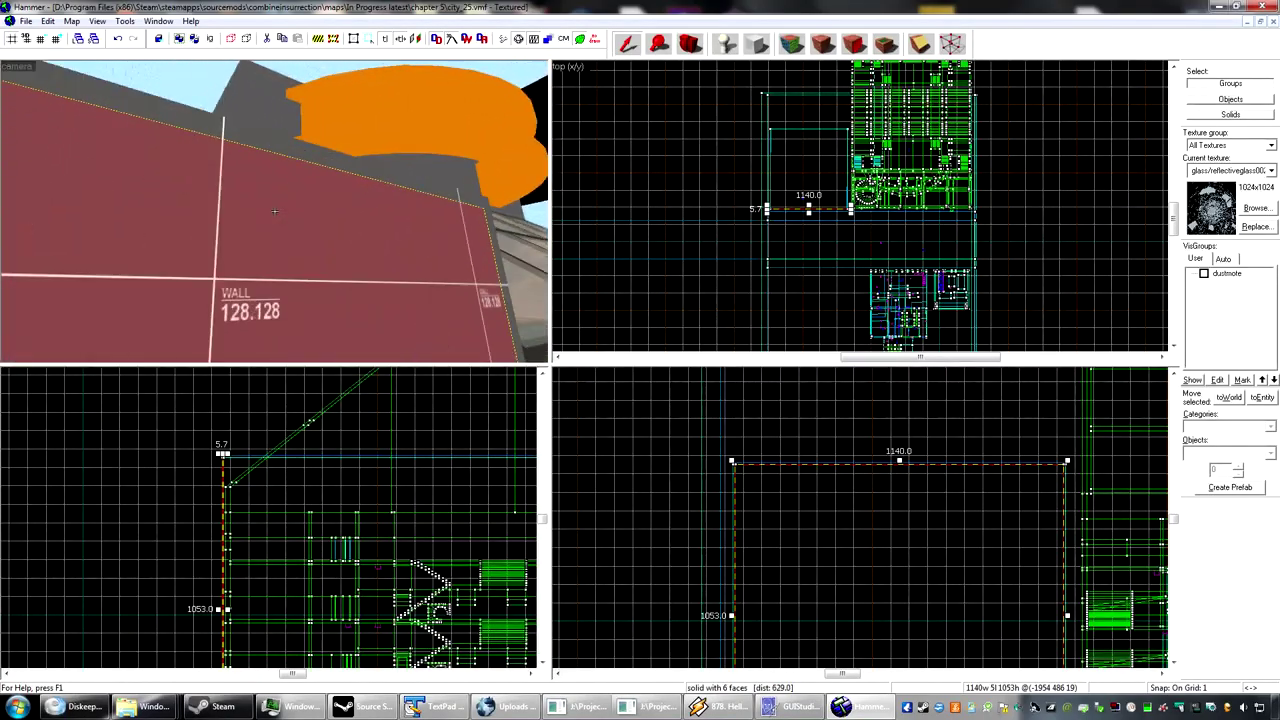
{"action": "key", "text": "s"}
{"action": "key", "text": "z"}
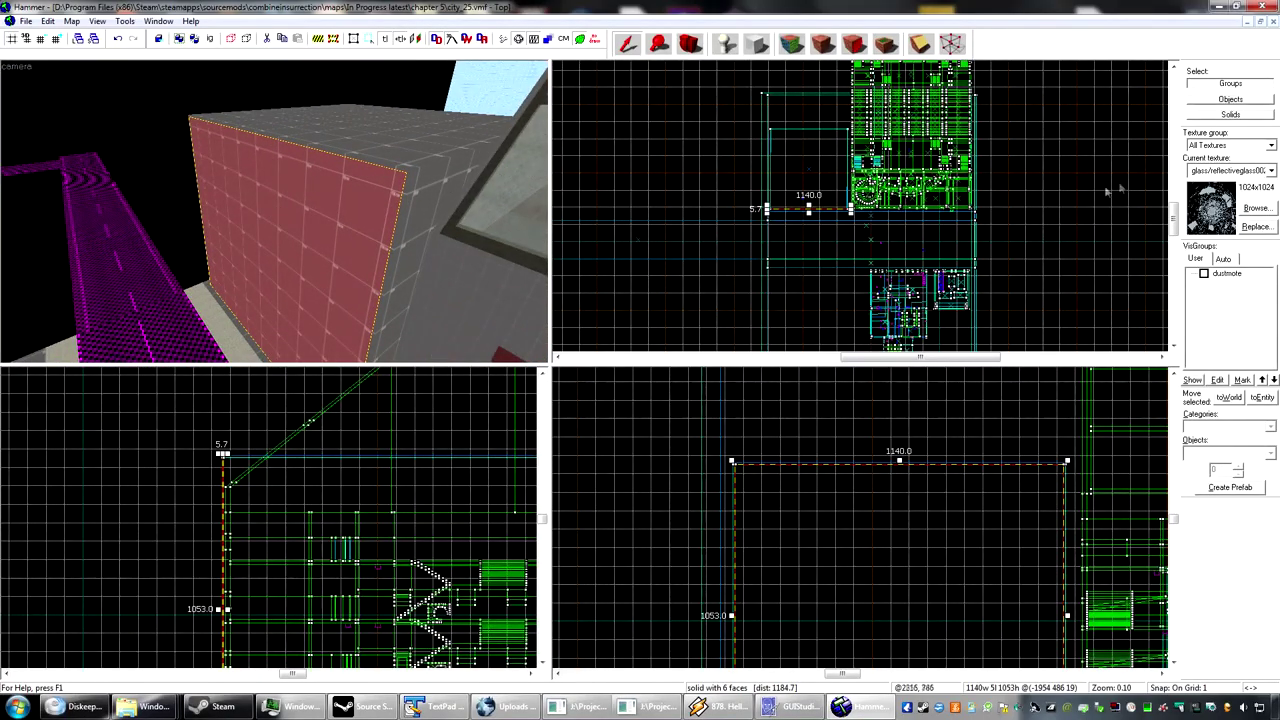
Step: Apply the tools/toolsnodraw texture to all faces of the selected wall block and close the face editor
{"action": "left_click", "coordinate": [1271, 171]}
{"action": "left_click", "coordinate": [1212, 388]}
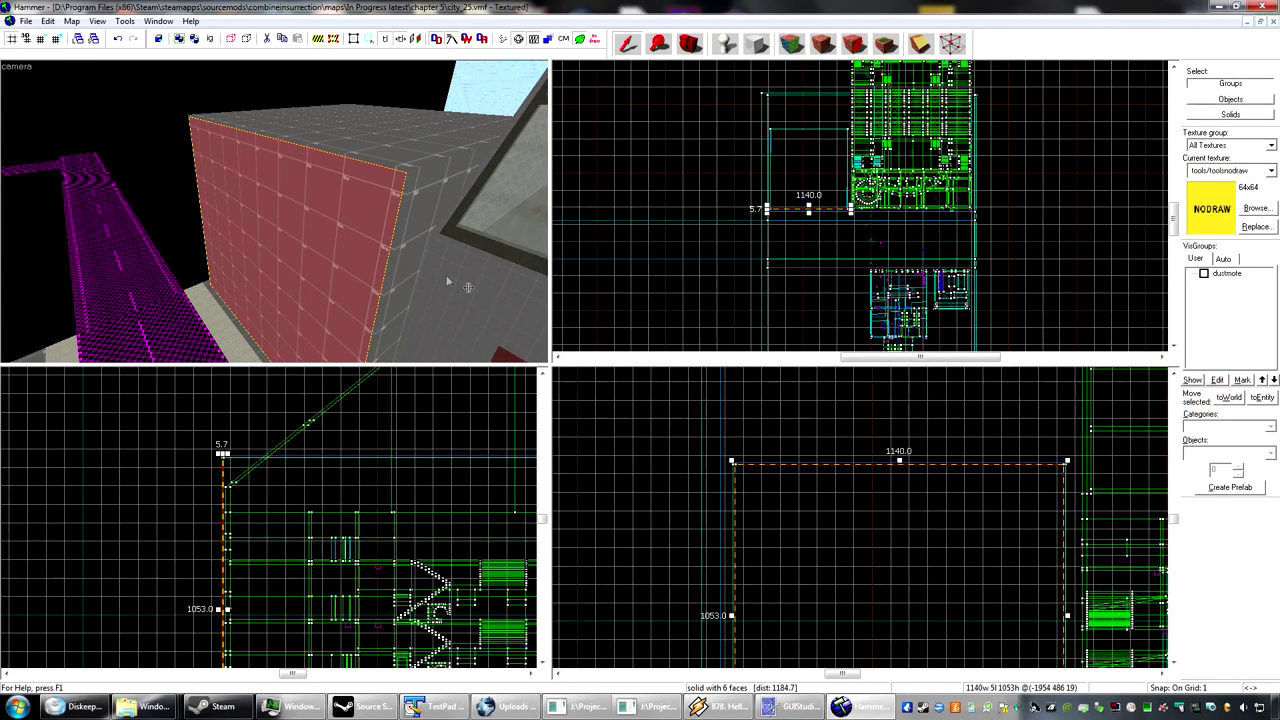
{"action": "left_click", "coordinate": [821, 43]}
{"action": "left_click", "coordinate": [975, 342]}
{"action": "left_click", "coordinate": [870, 420]}
{"action": "key", "text": "z"}
{"action": "key", "text": "w"}
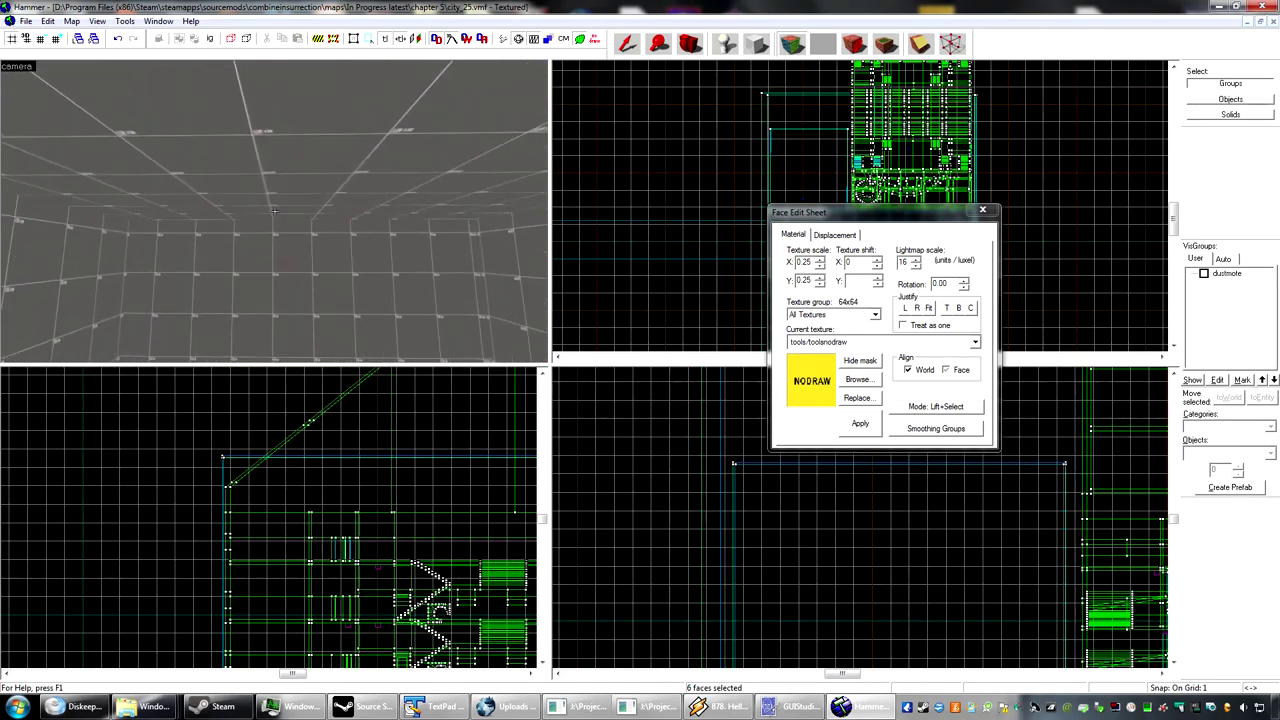
{"action": "key", "text": "z"}
{"action": "left_click", "coordinate": [983, 211]}
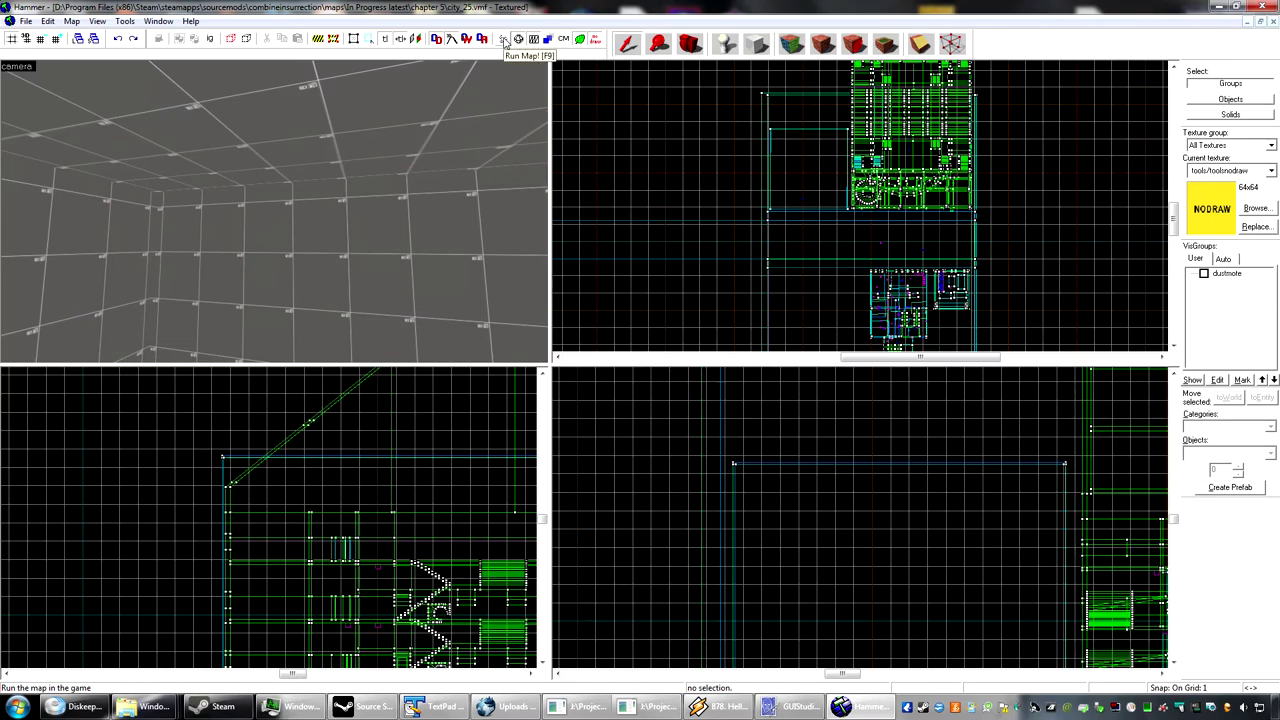
Step: Examine the map compile options in both the expert and normal modes and close them without compiling
{"action": "left_click", "coordinate": [504, 39]}
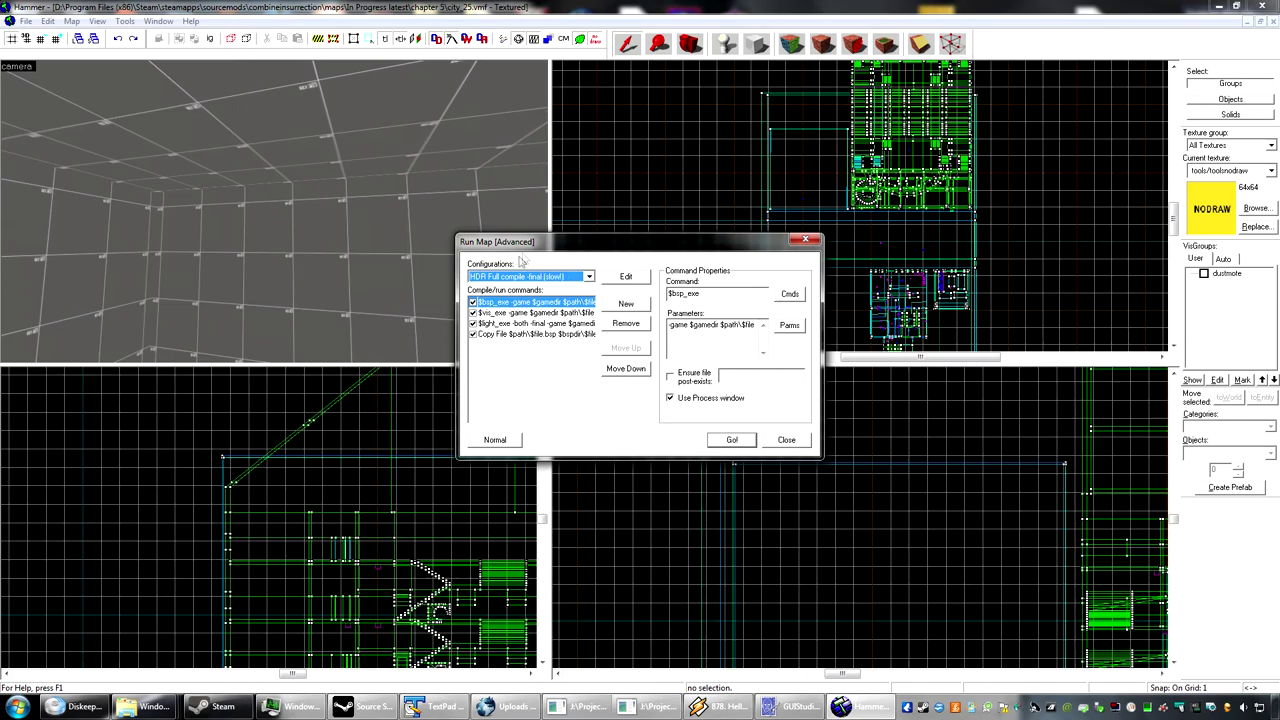
{"action": "left_click", "coordinate": [491, 443]}
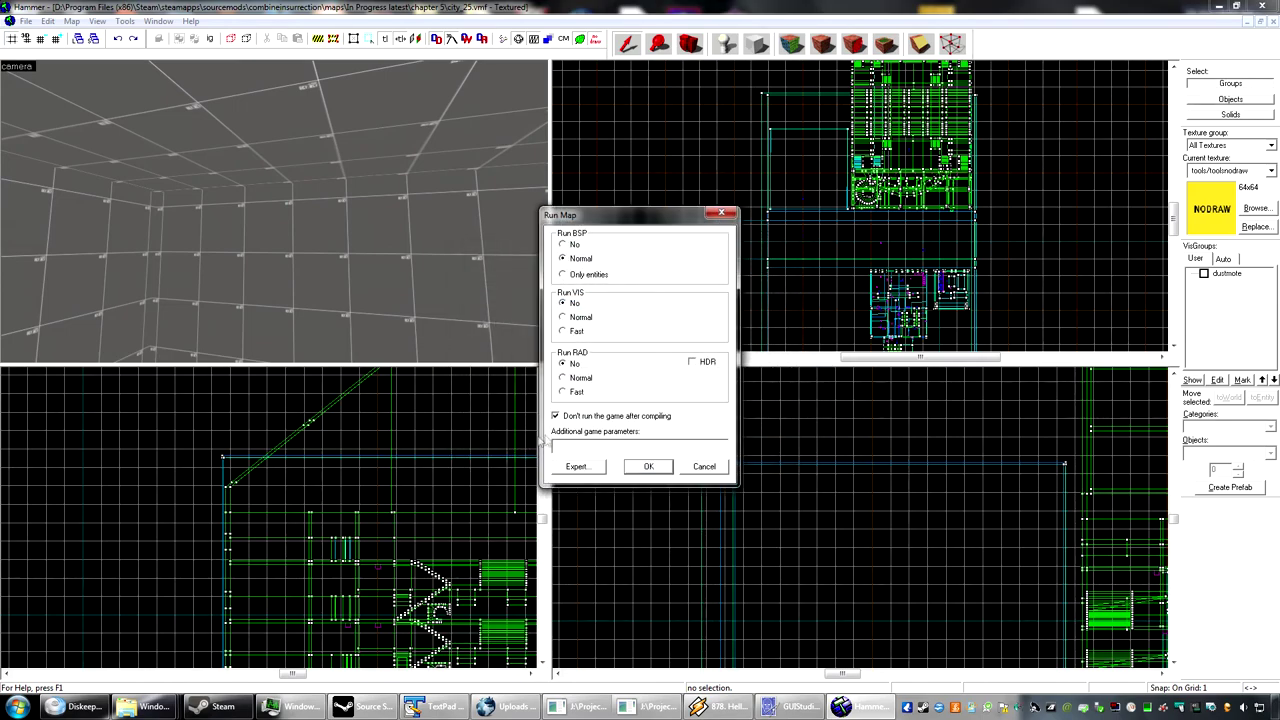
{"action": "left_click", "coordinate": [578, 467]}
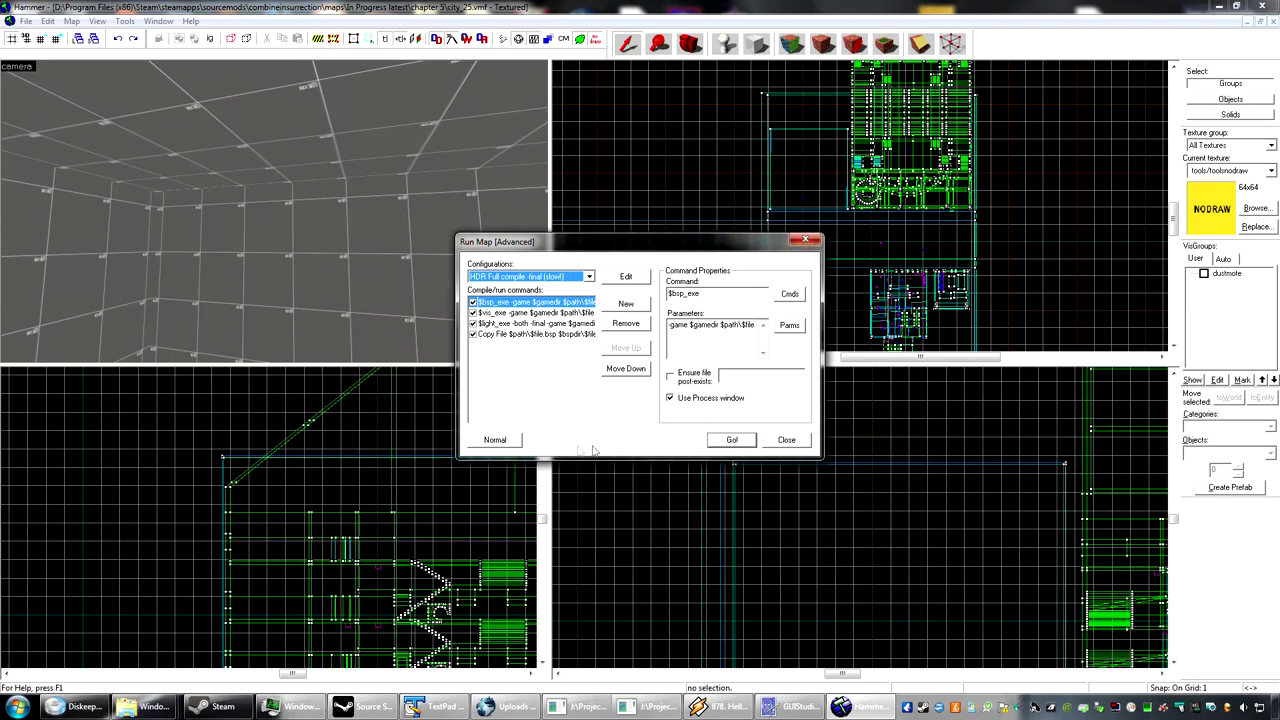
{"action": "left_click", "coordinate": [495, 439]}
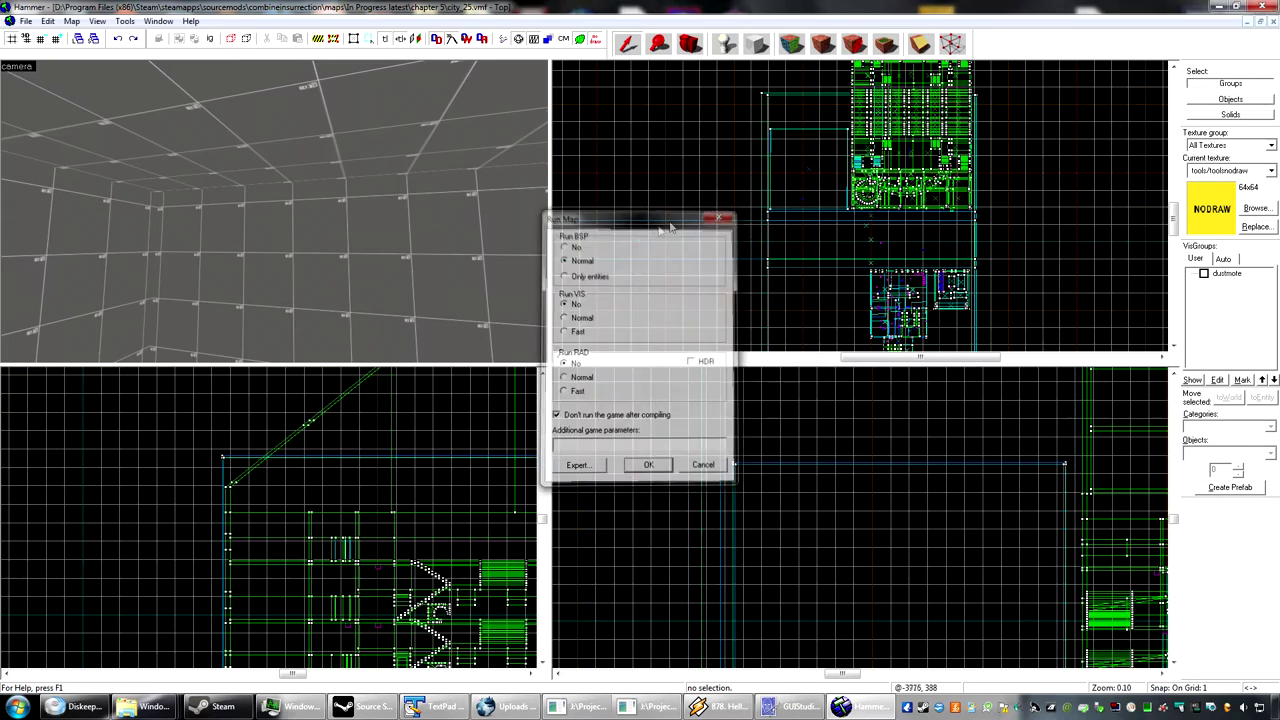
{"action": "left_click", "coordinate": [721, 212]}
Step: Turn on the cordon around the glass-roofed building and look around its interior
{"action": "key", "text": "w"}
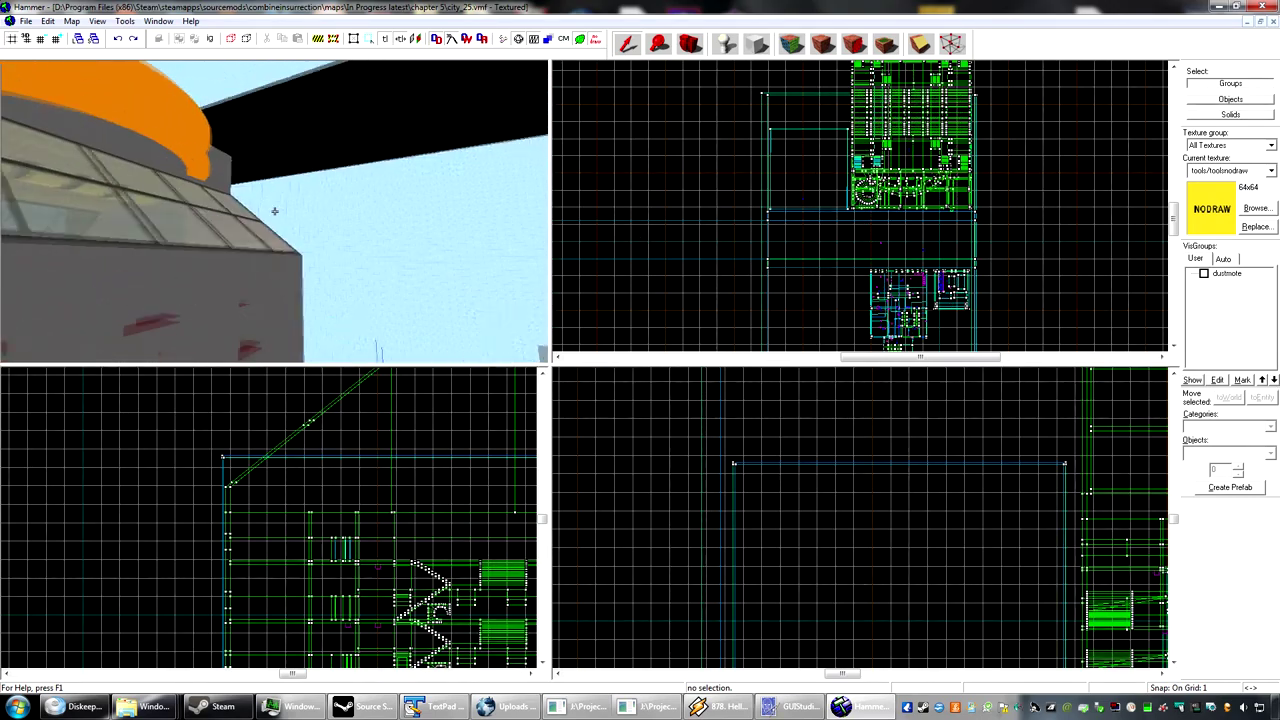
{"action": "key", "text": "w"}
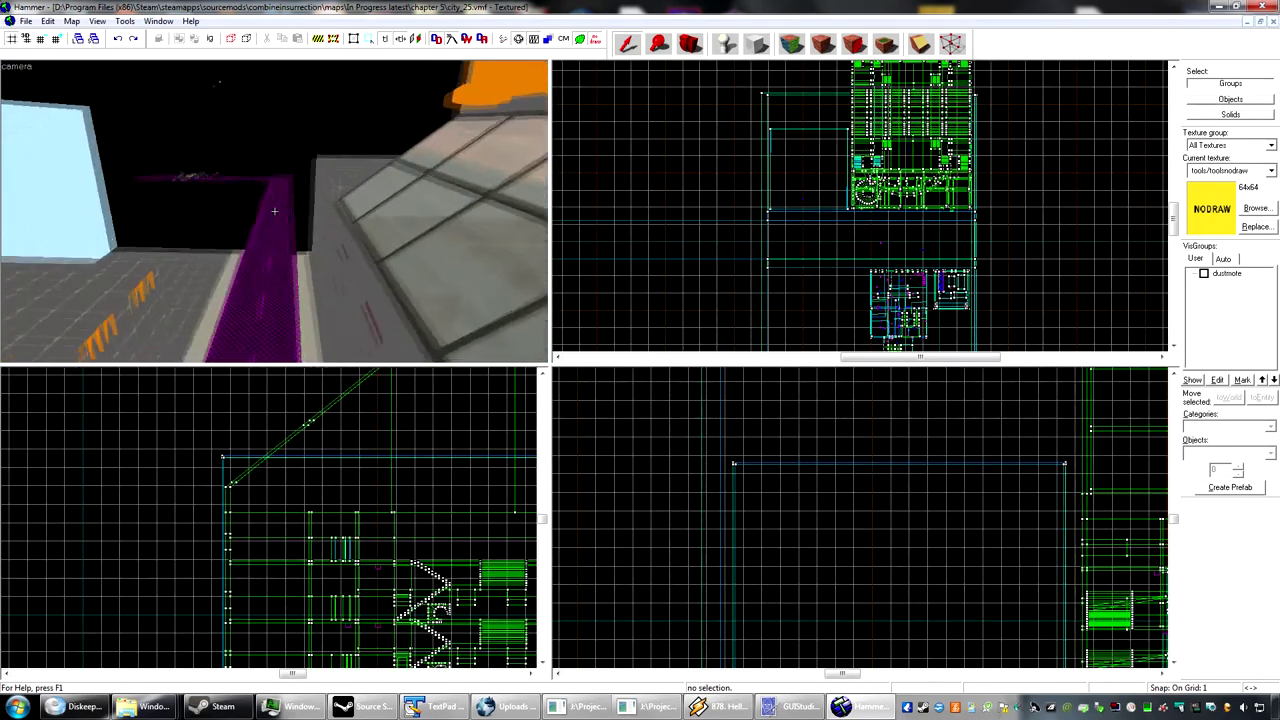
{"action": "left_click_drag", "start_coordinate": [274, 211], "coordinate": [274, 211]}
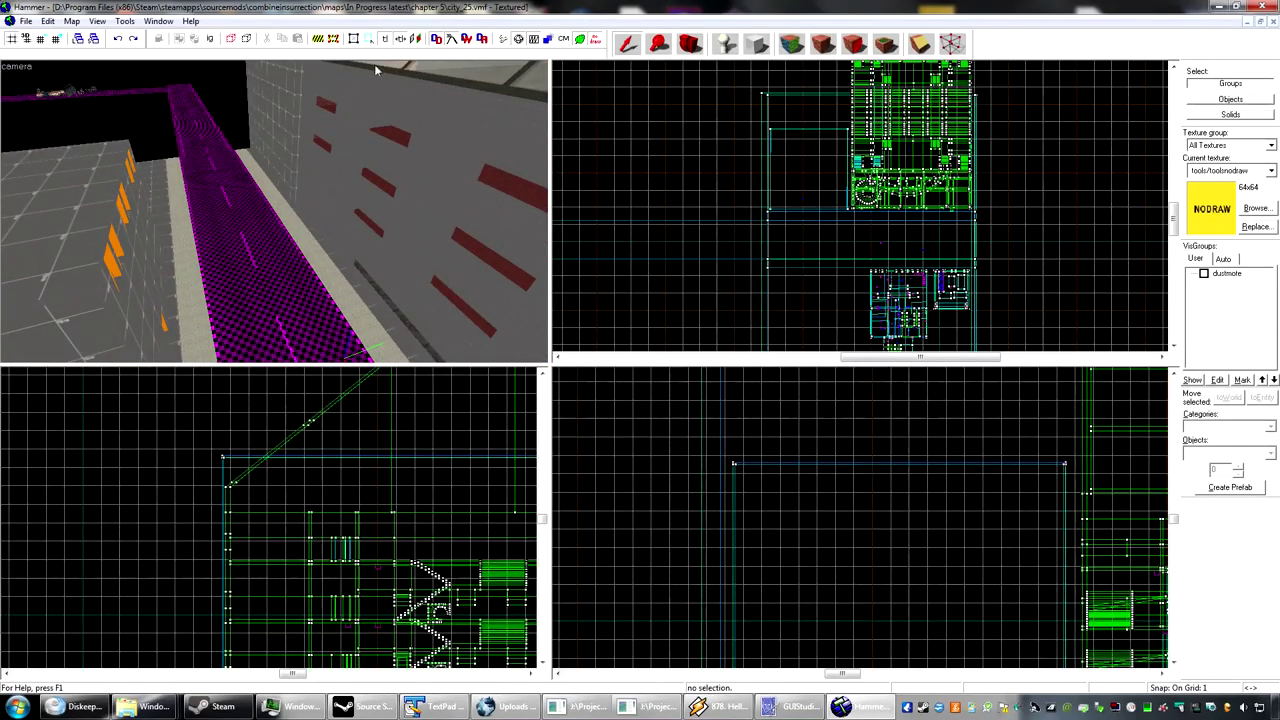
{"action": "left_click", "coordinate": [330, 39]}
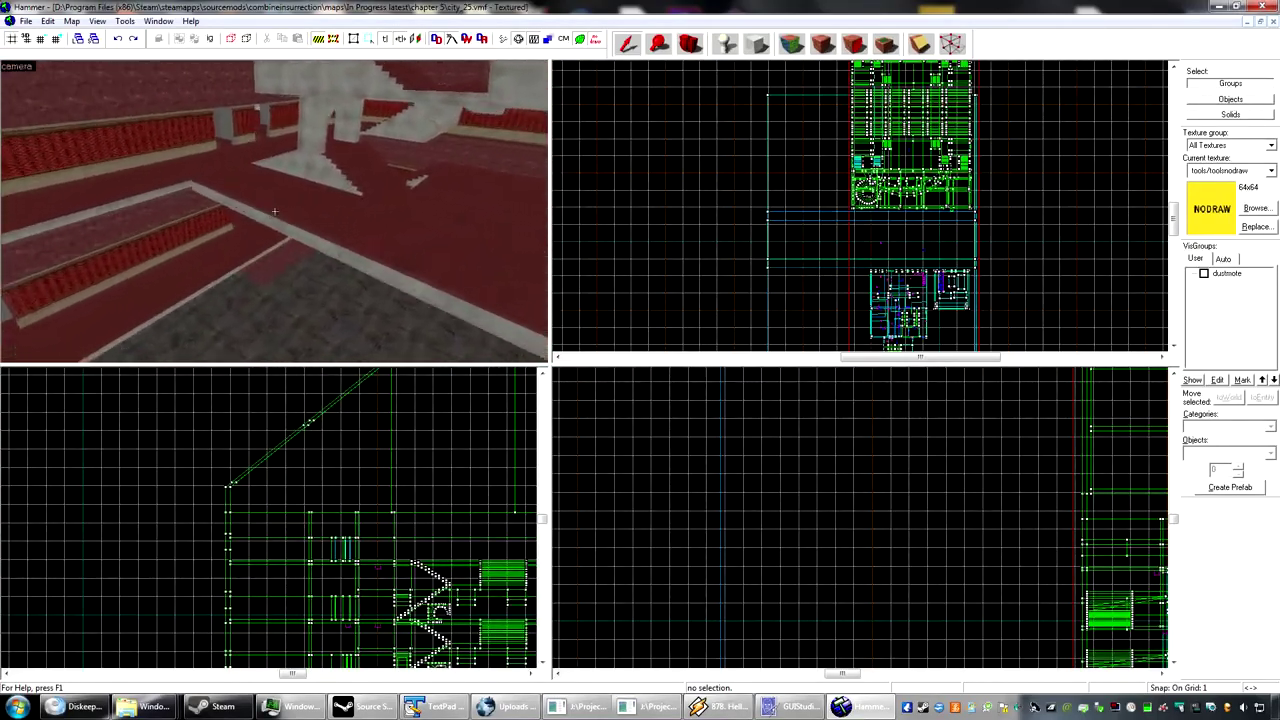
{"action": "key", "text": "w"}
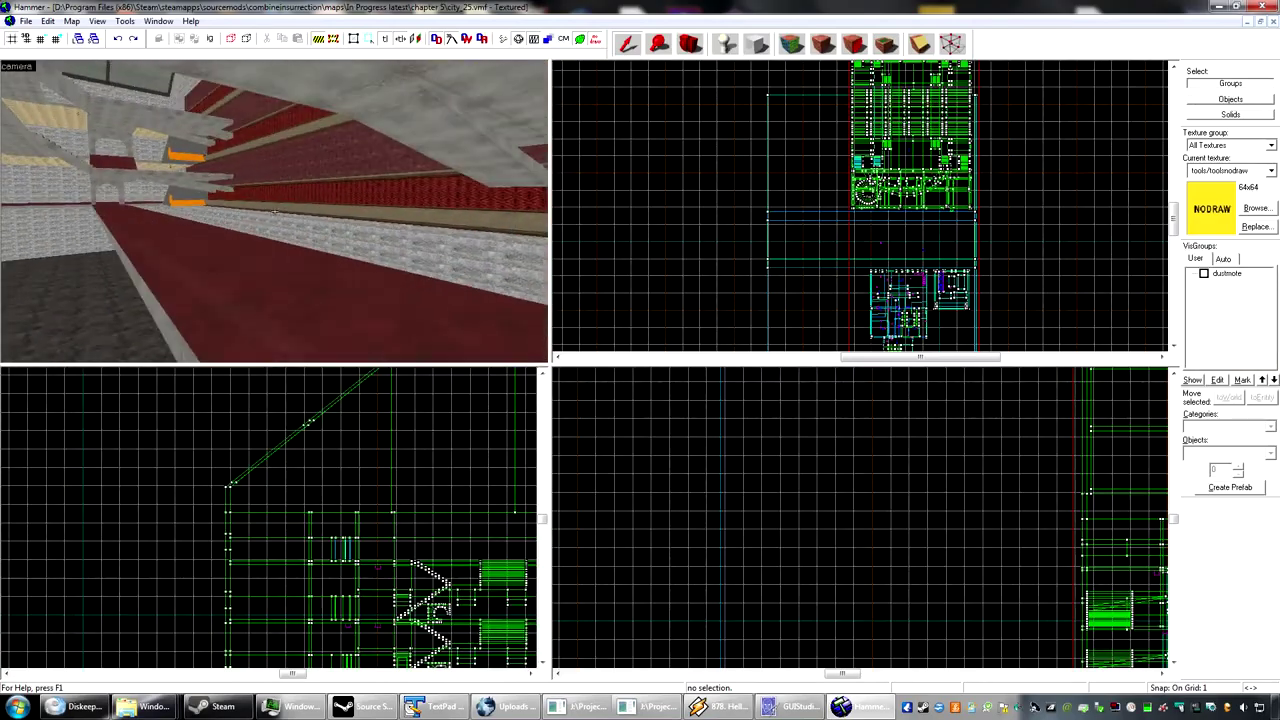
{"action": "key", "text": "w"}
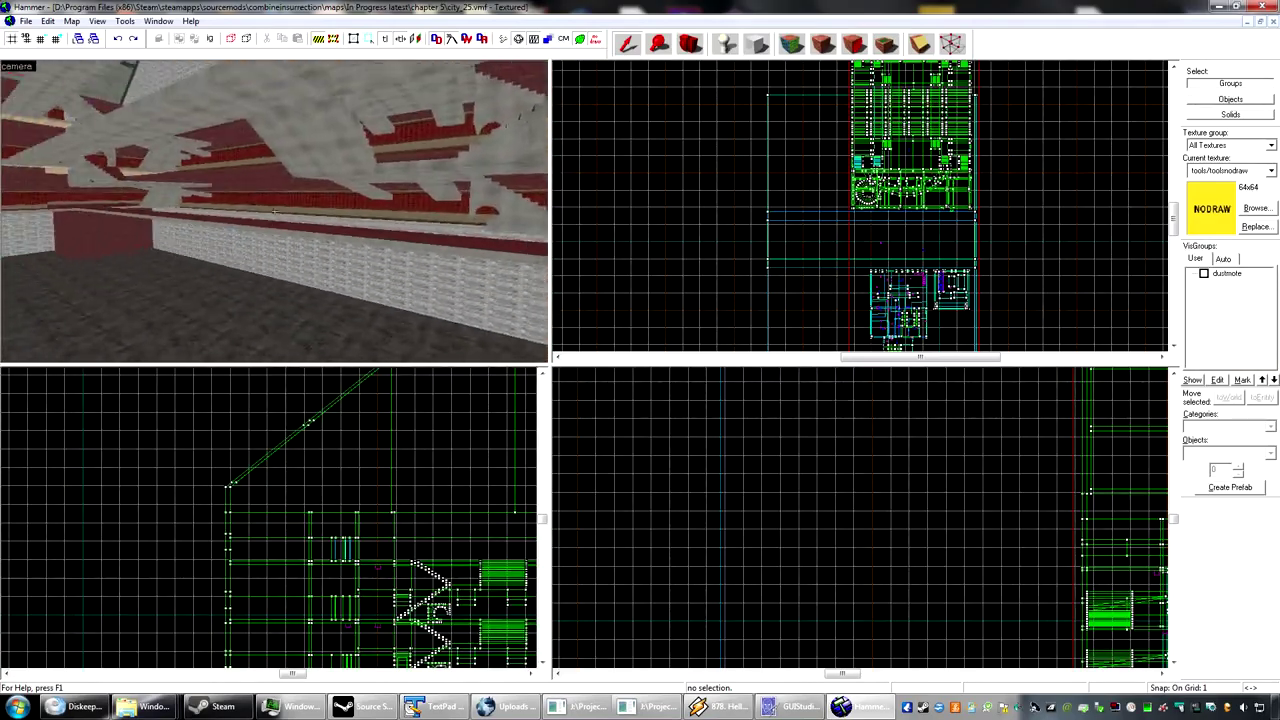
{"action": "key", "text": "w"}
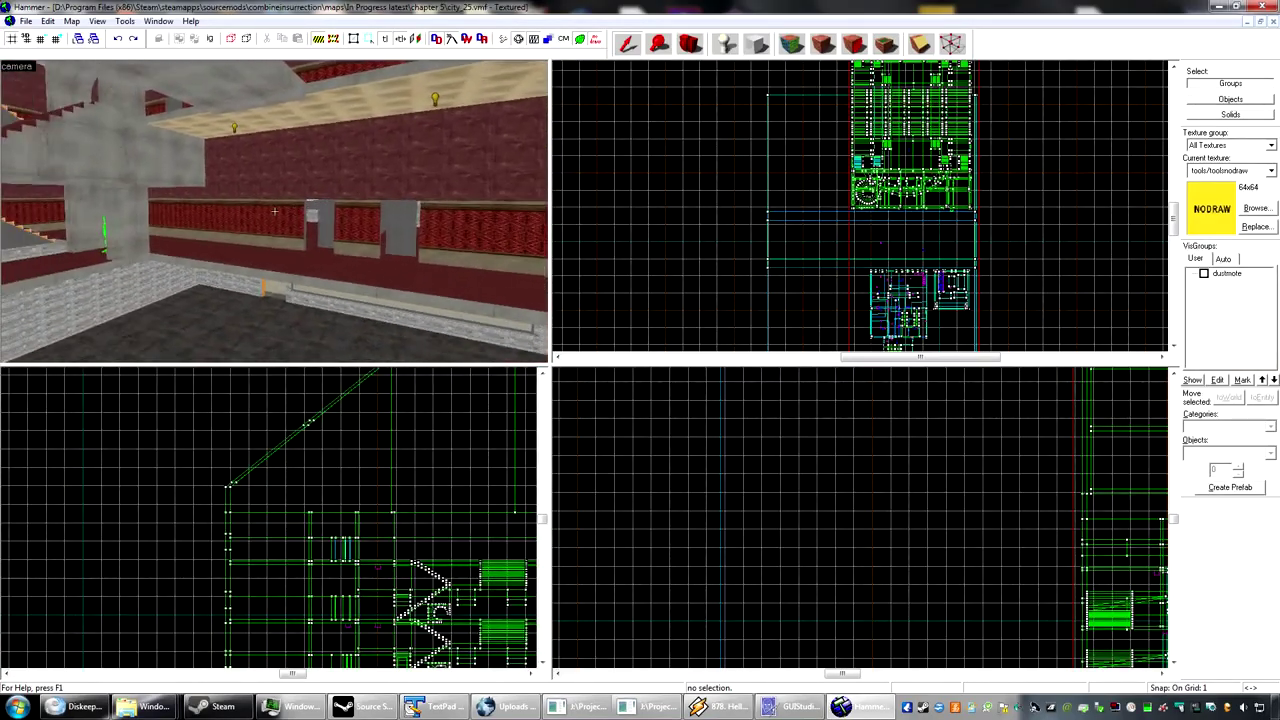
{"action": "key", "text": "s"}
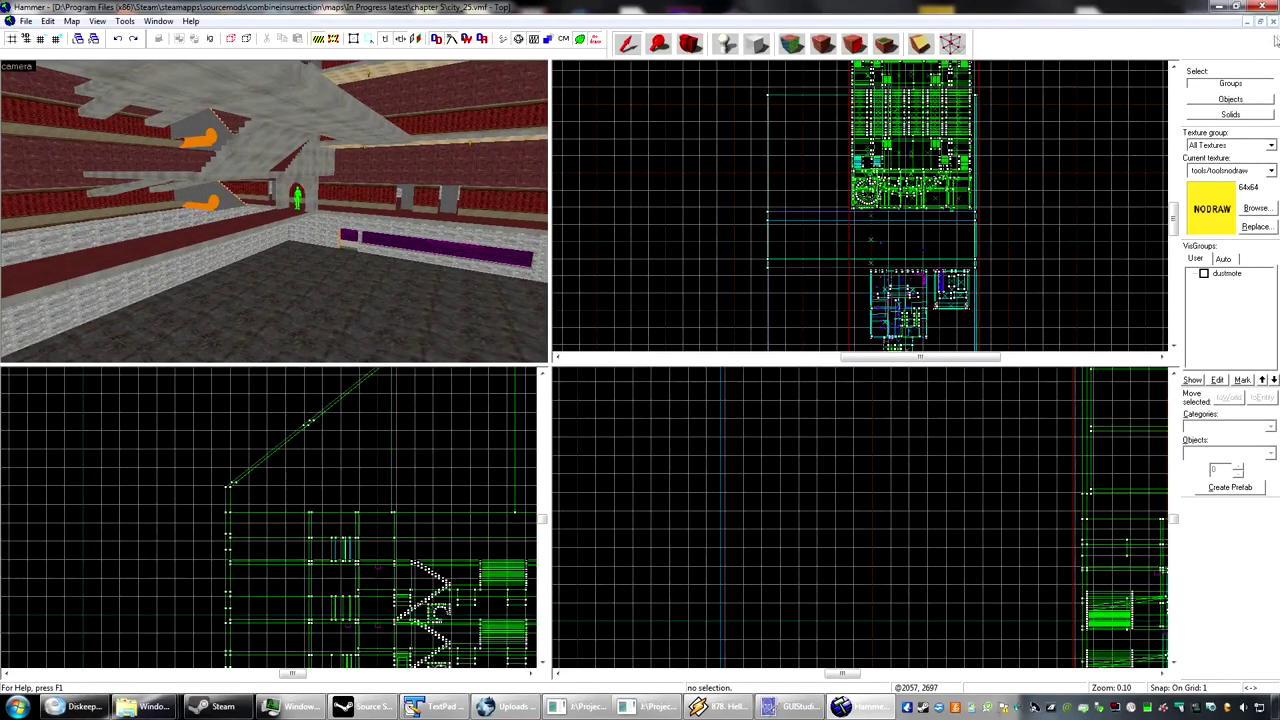
Step: Save and close the city_25 map and bring up the file chooser for opening another map
{"action": "left_click", "coordinate": [1273, 22]}
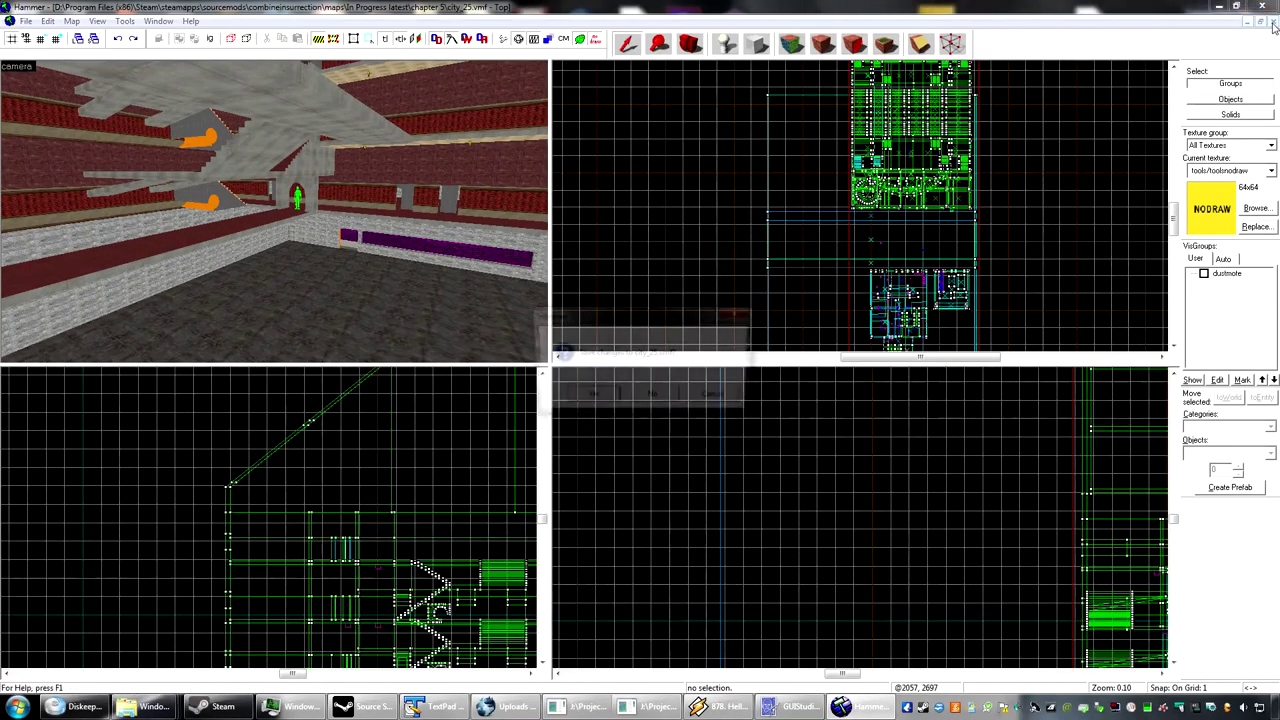
{"action": "left_click", "coordinate": [590, 398]}
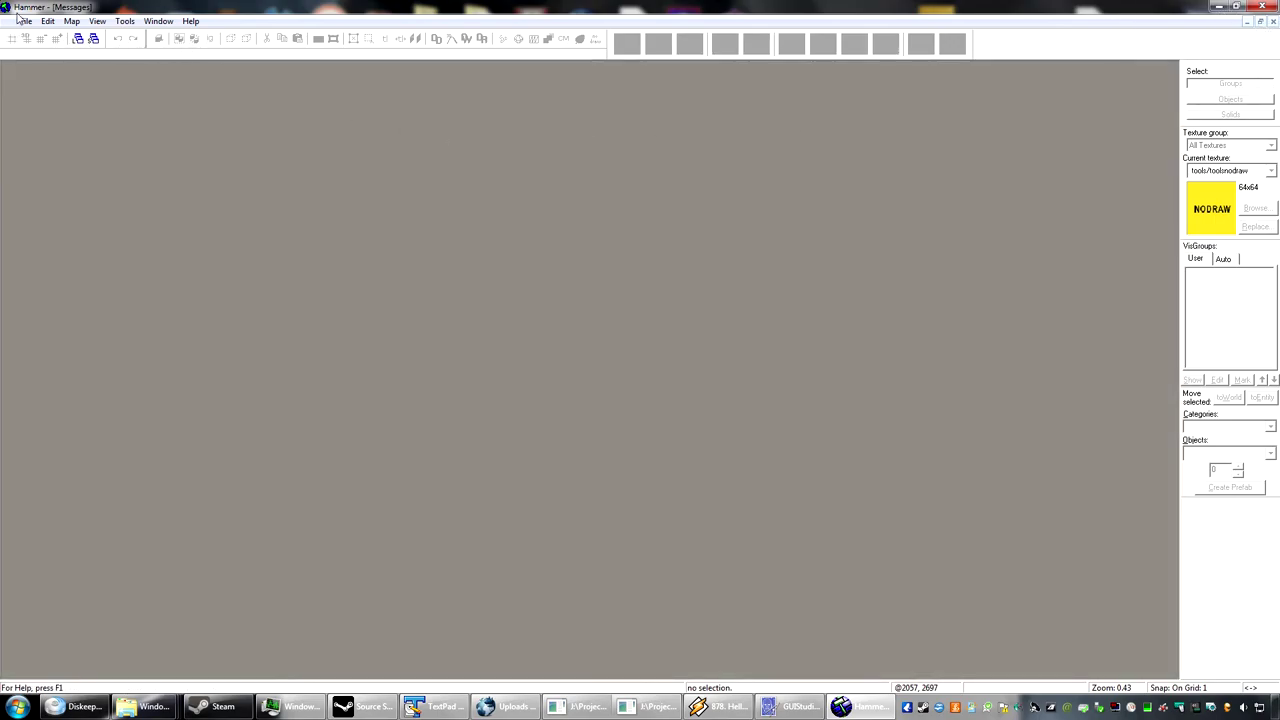
{"action": "left_click", "coordinate": [22, 20]}
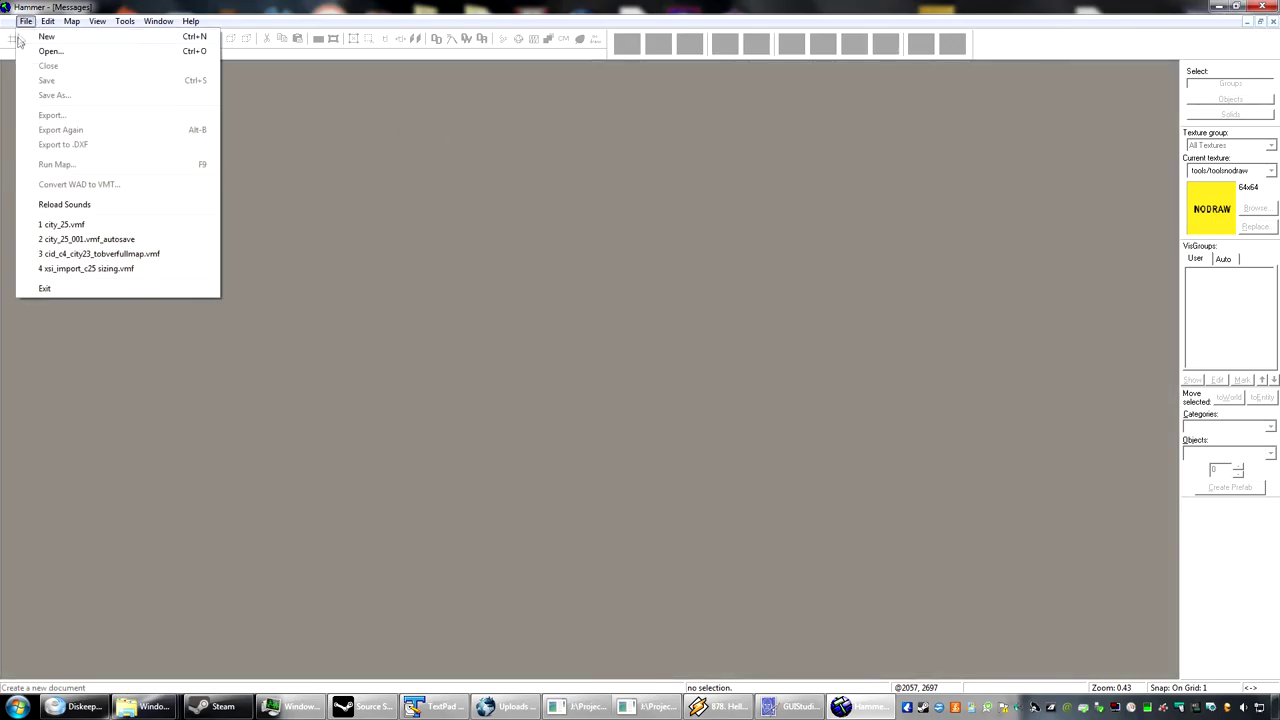
{"action": "left_click", "coordinate": [50, 51]}
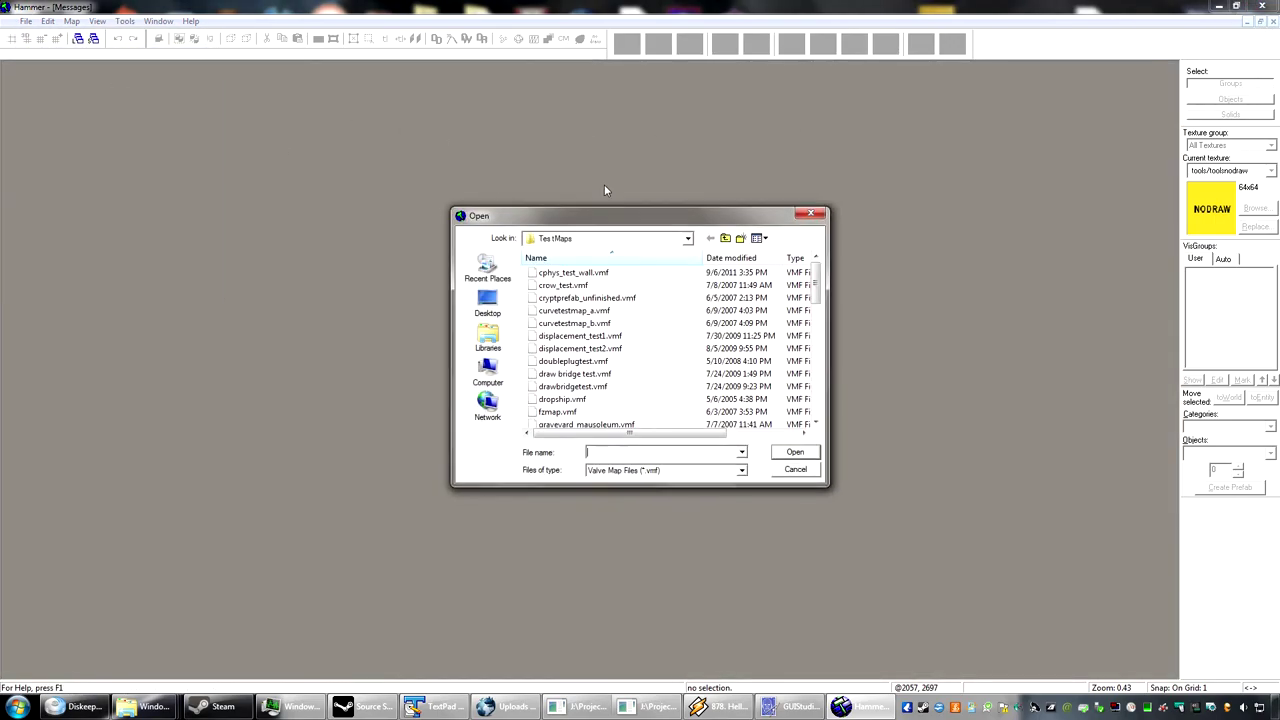
Step: Open the map combine_bunker_u2.vmf from the chapter 3 folder inside In Progress latest
{"action": "left_click", "coordinate": [634, 310]}
{"action": "scroll", "coordinate": [640, 300], "scroll_direction": "down", "scroll_amount": 10}
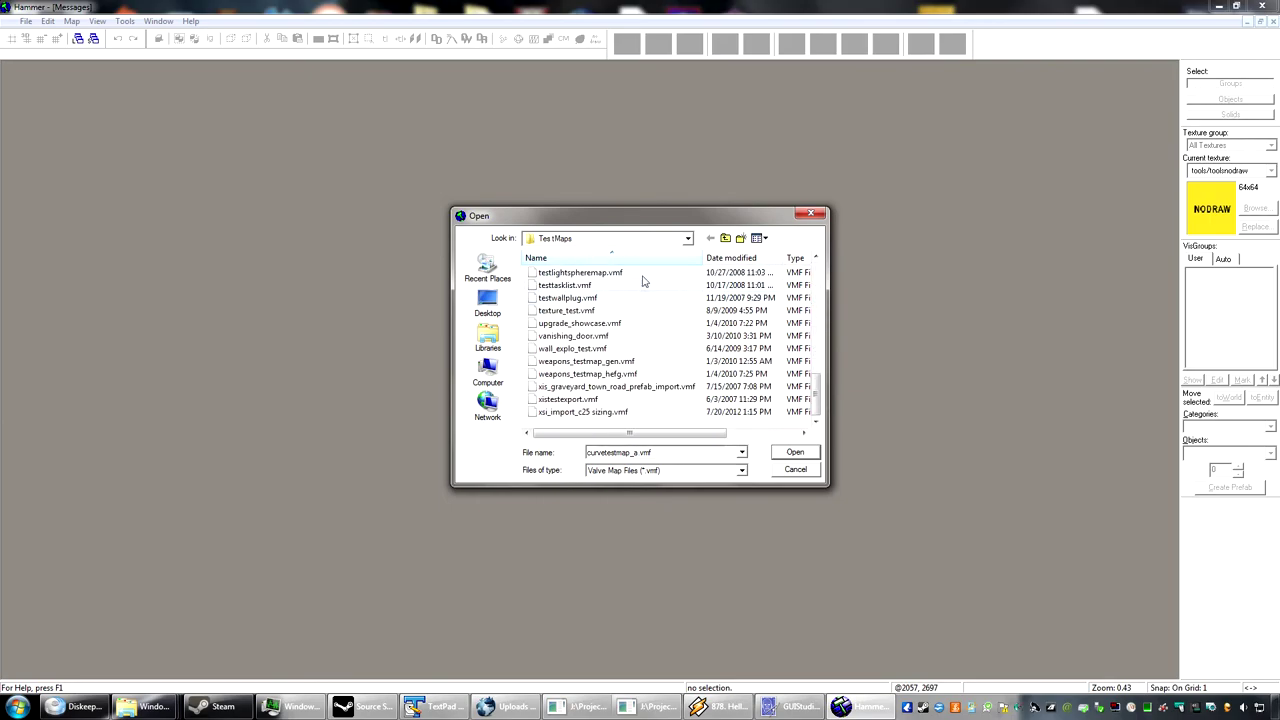
{"action": "left_click", "coordinate": [725, 239]}
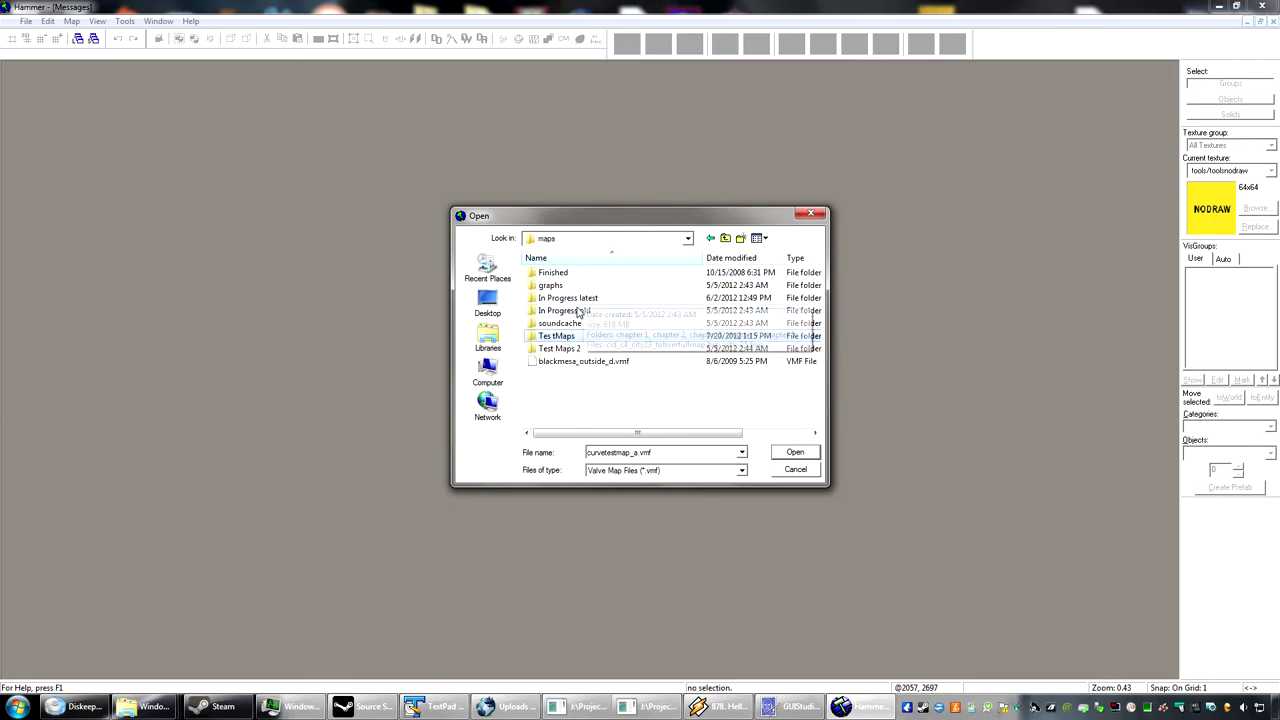
{"action": "double_click", "coordinate": [565, 302]}
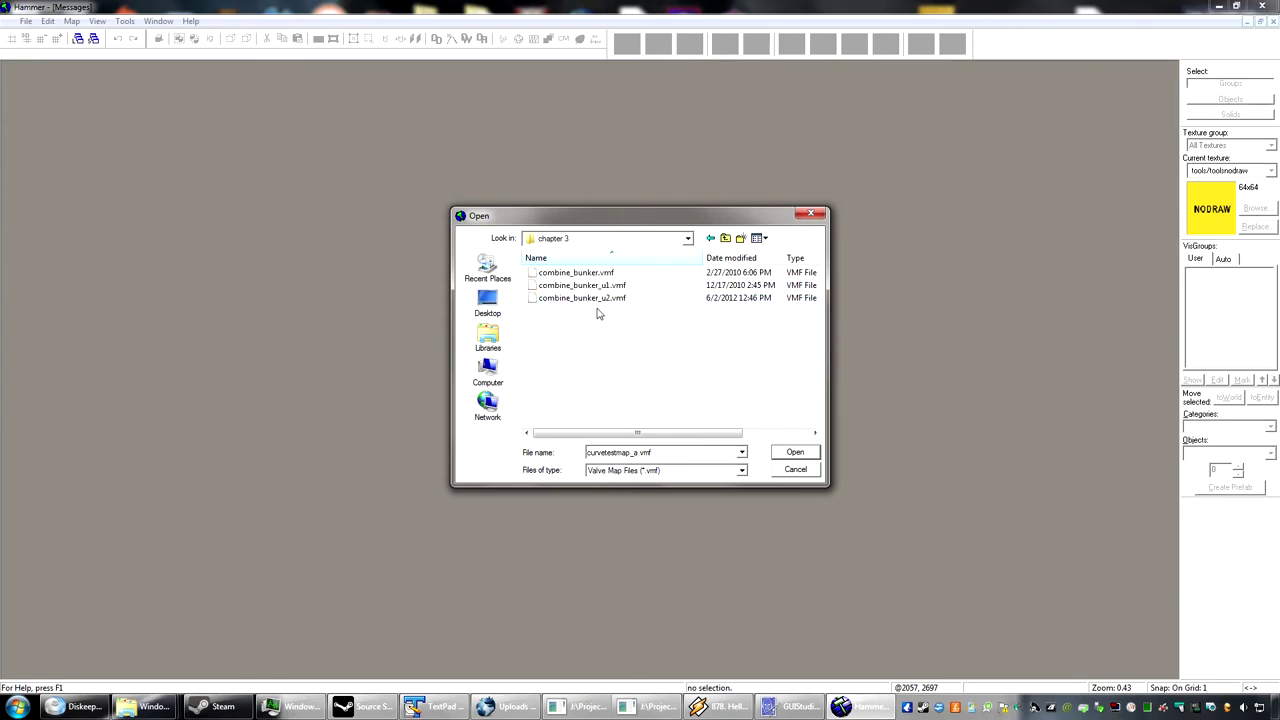
{"action": "left_click", "coordinate": [795, 455]}
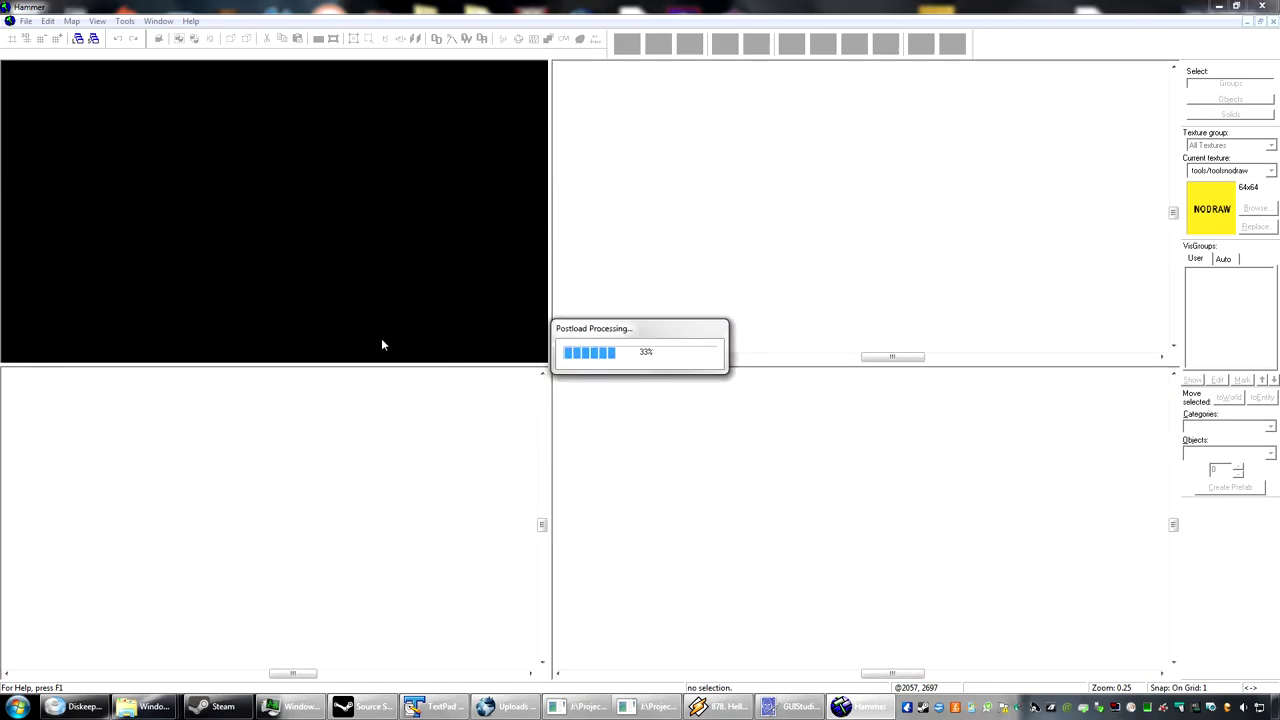
Step: Look through the bunker interior in the 3D view, examining the curved walls, glass panels, floors and railed walkway
{"action": "key", "text": "w"}
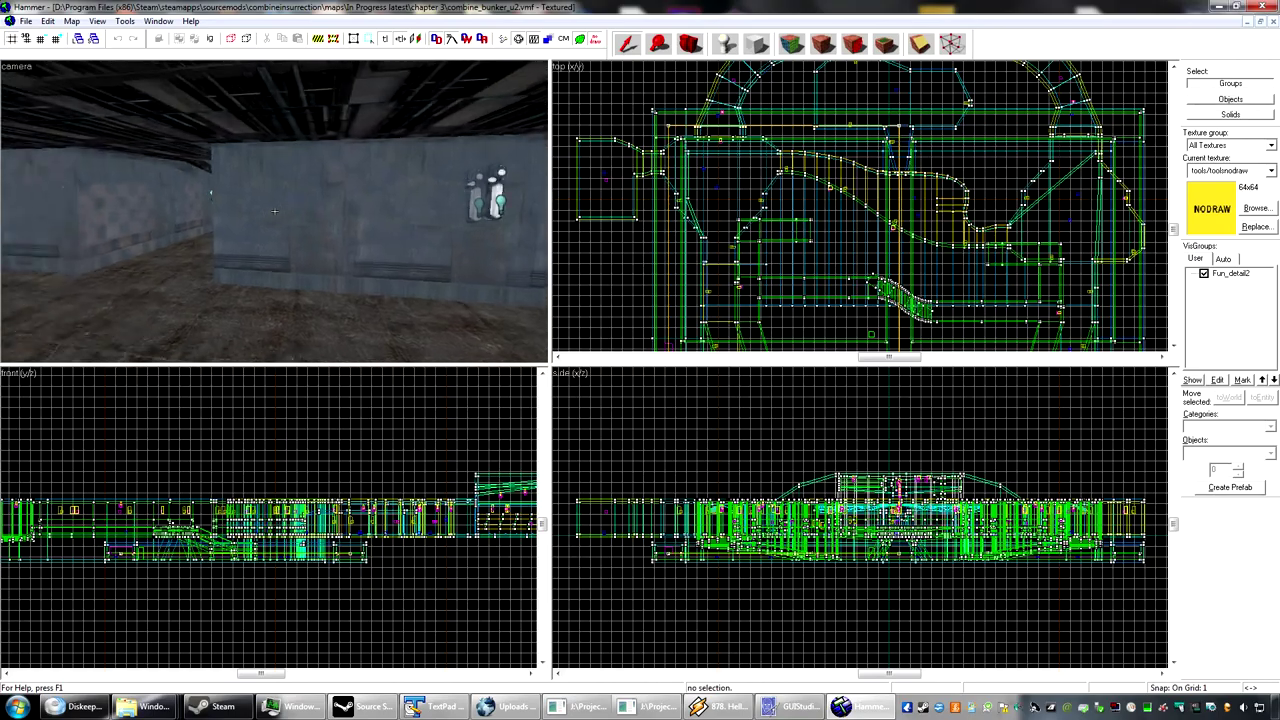
{"action": "key", "text": "w"}
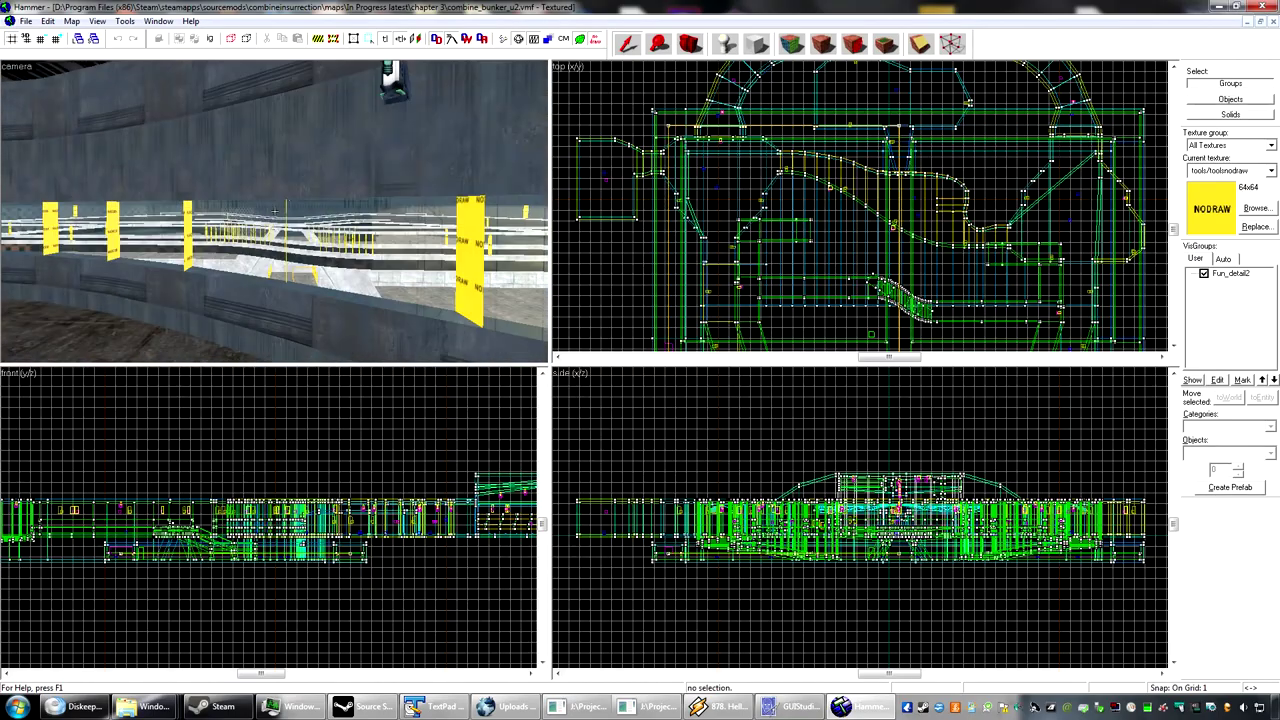
{"action": "key", "text": "w"}
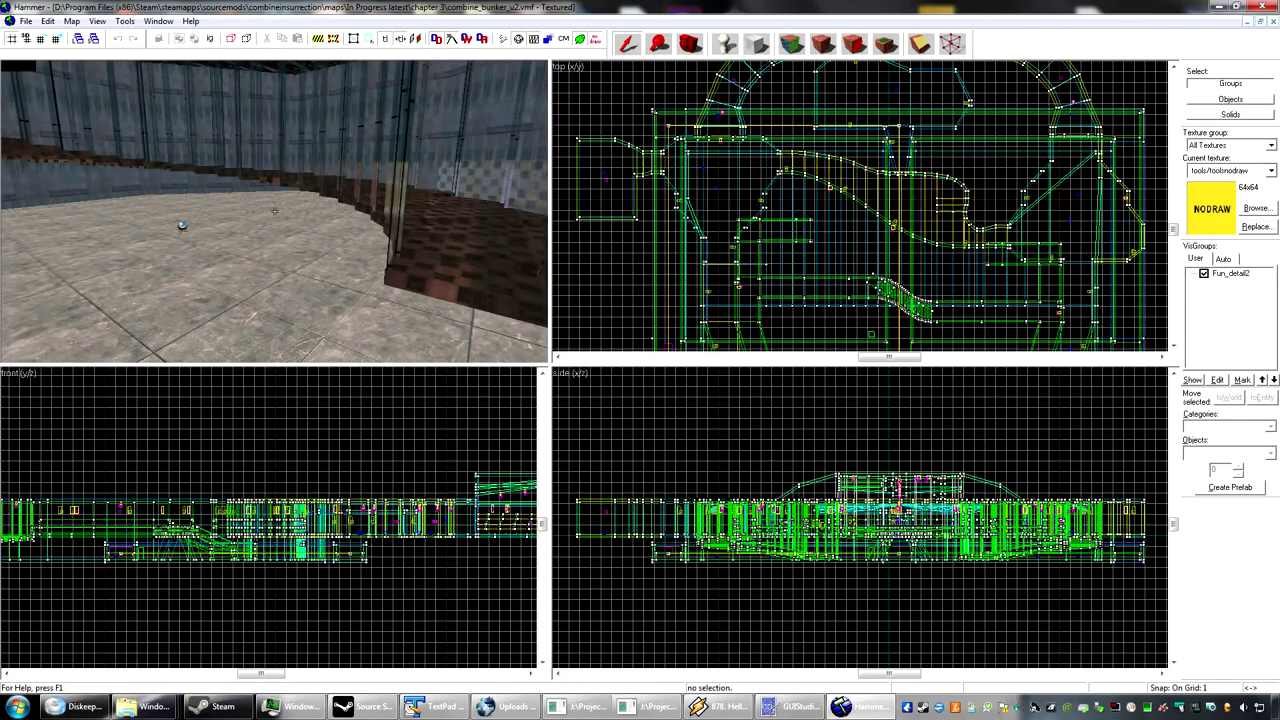
{"action": "key", "text": "w"}
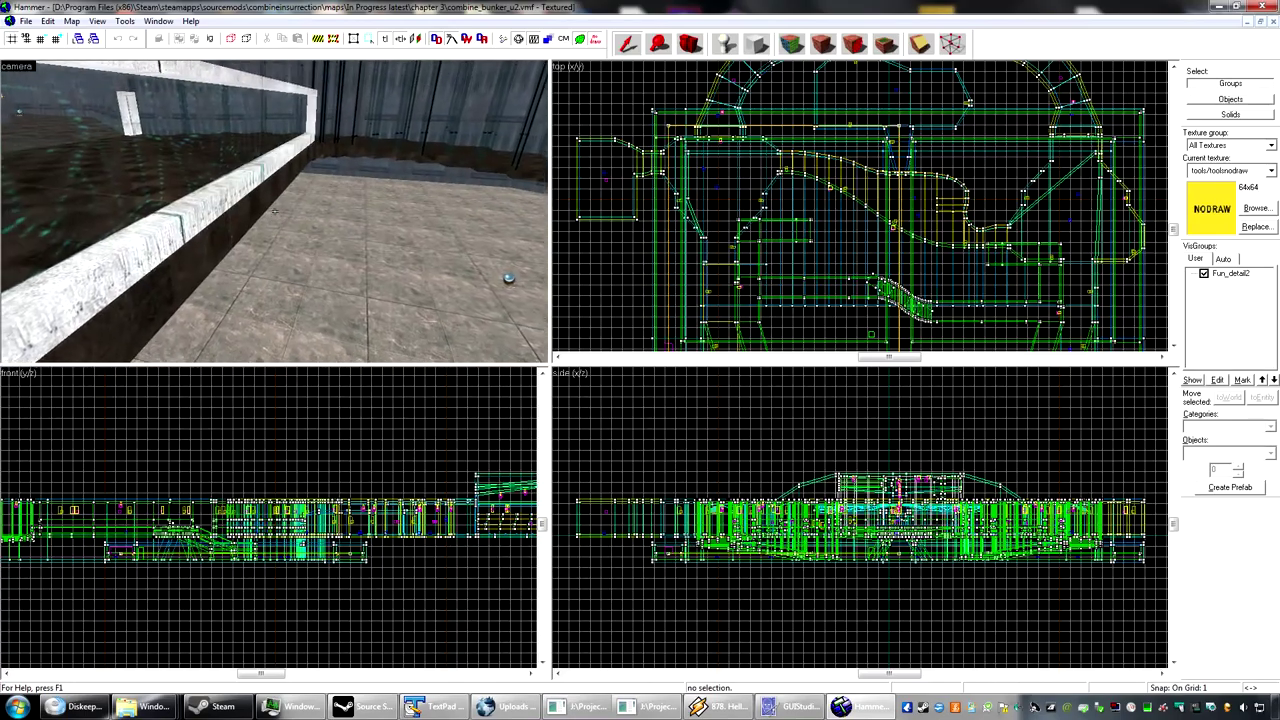
{"action": "key", "text": "w"}
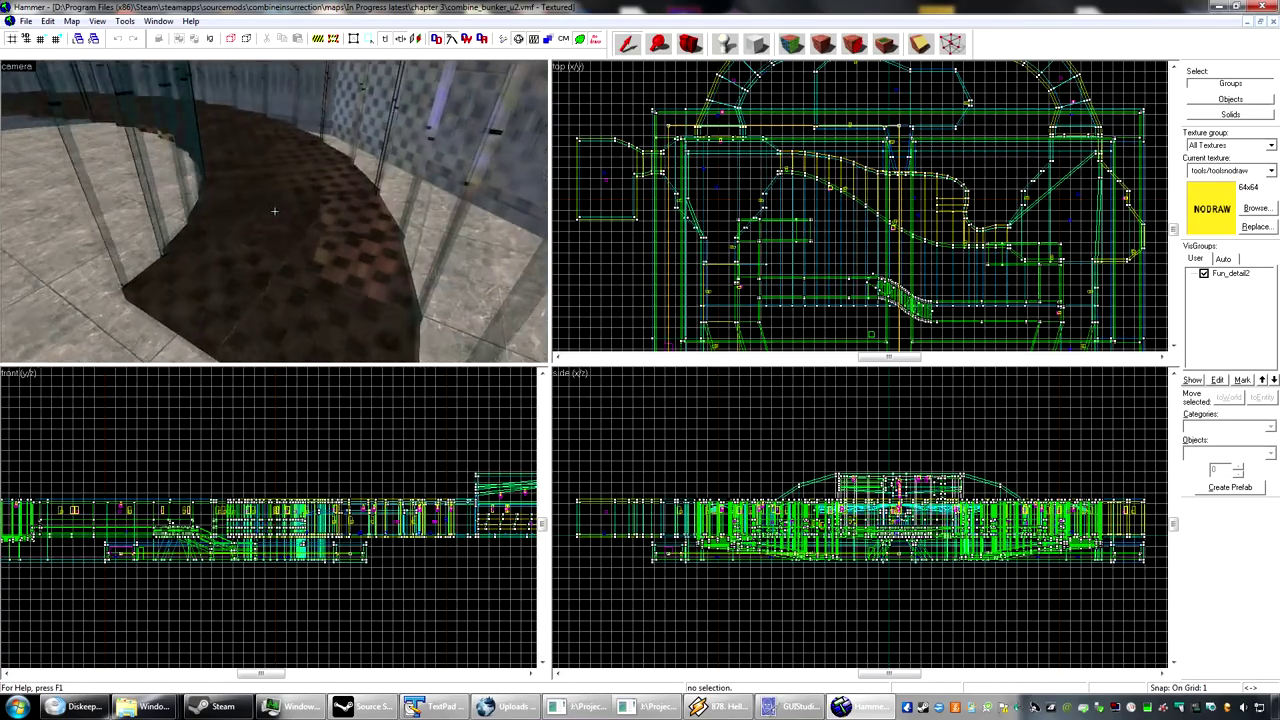
{"action": "key", "text": "w"}
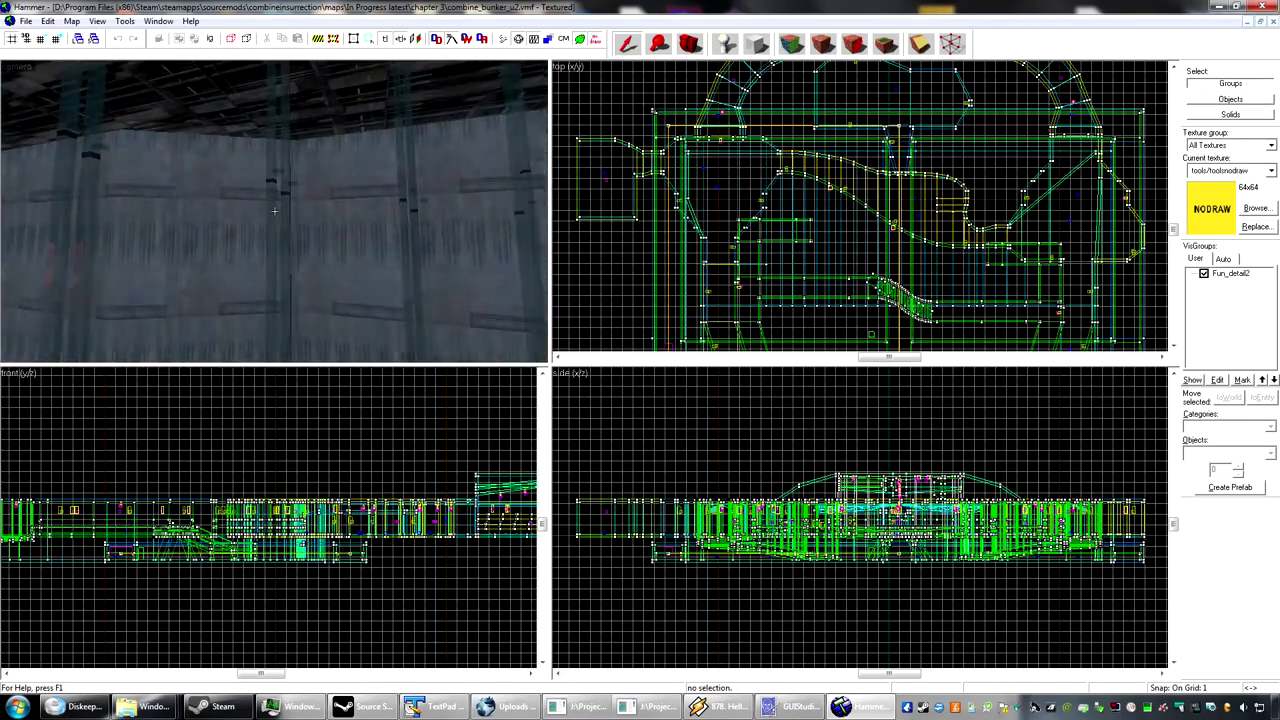
{"action": "key", "text": "w"}
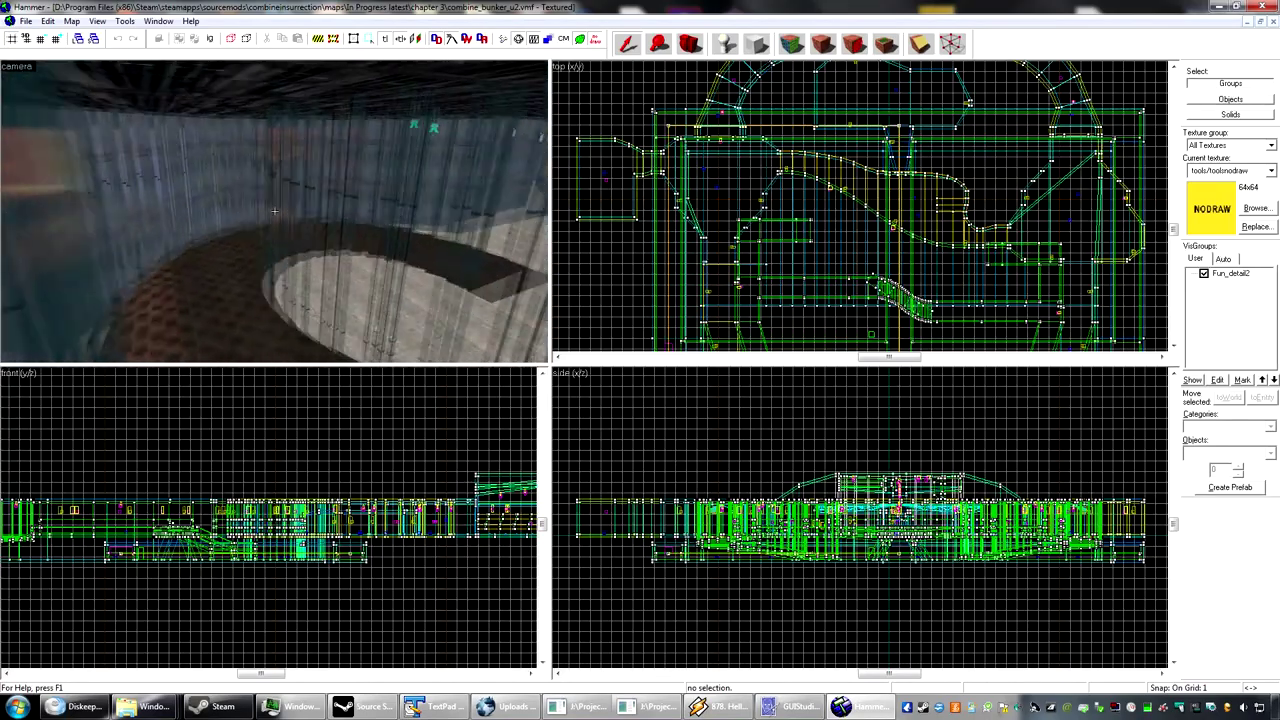
{"action": "key", "text": "w"}
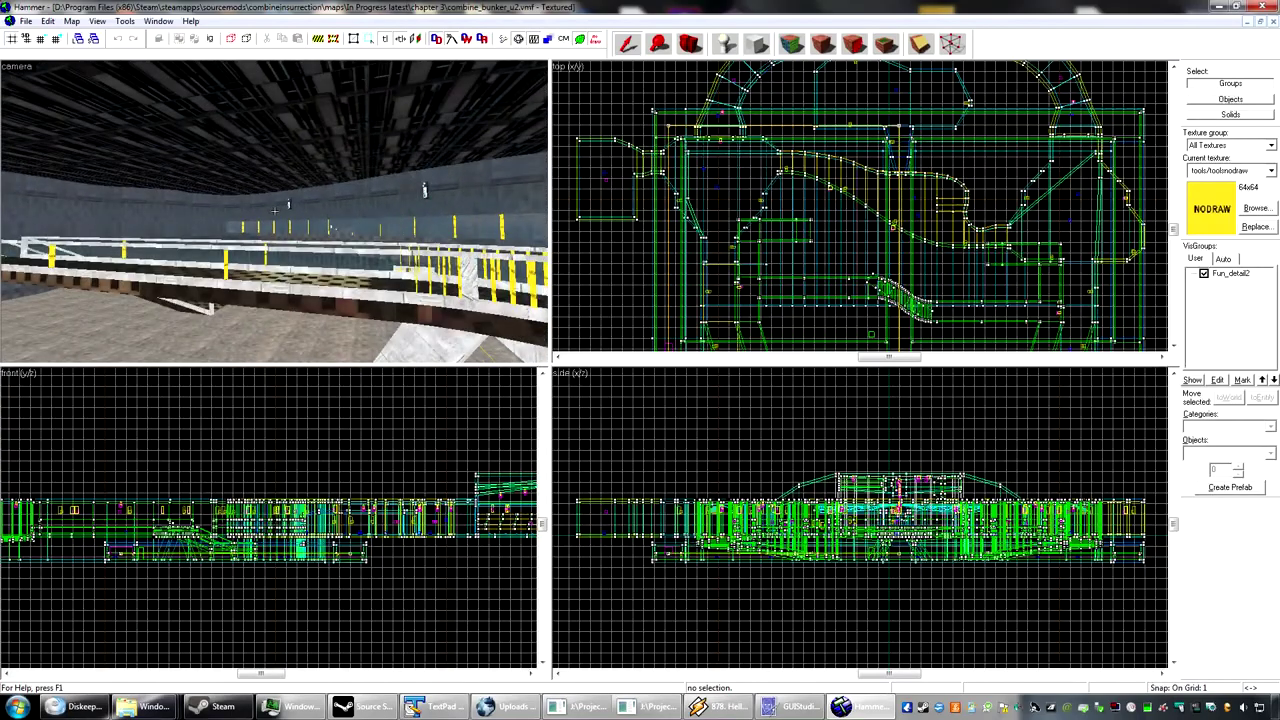
{"action": "key", "text": "w"}
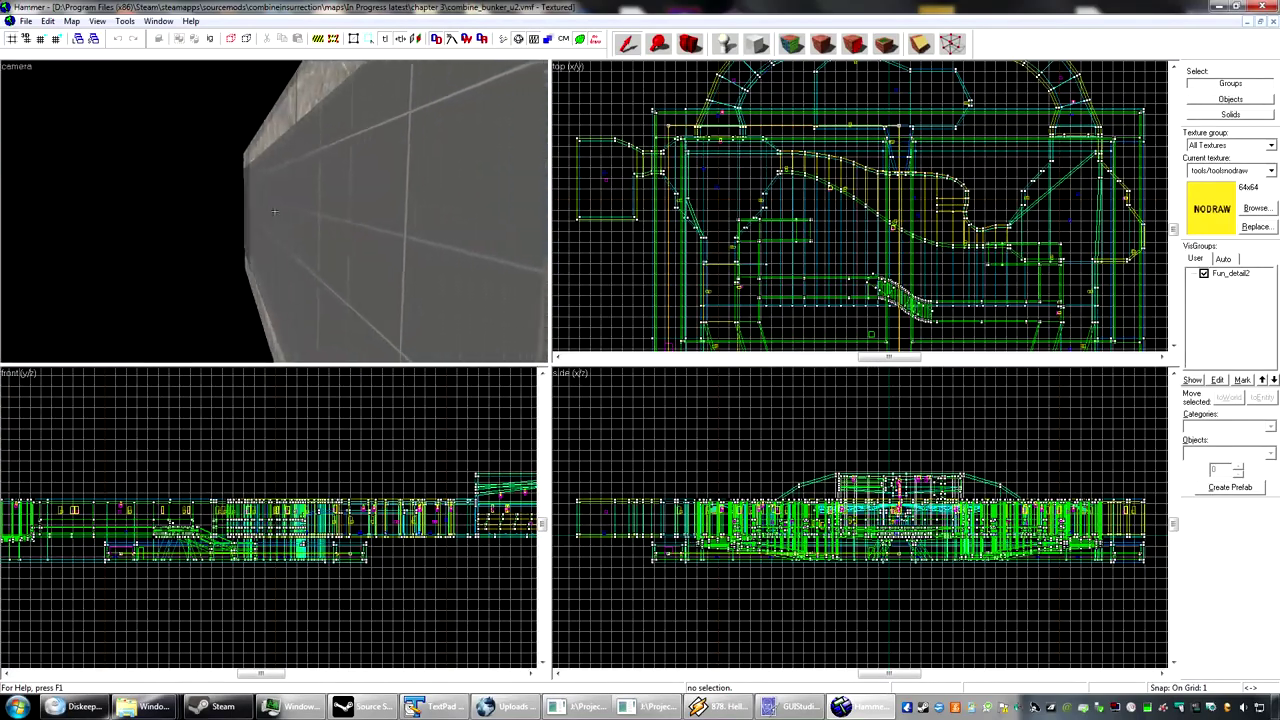
{"action": "key", "text": "s"}
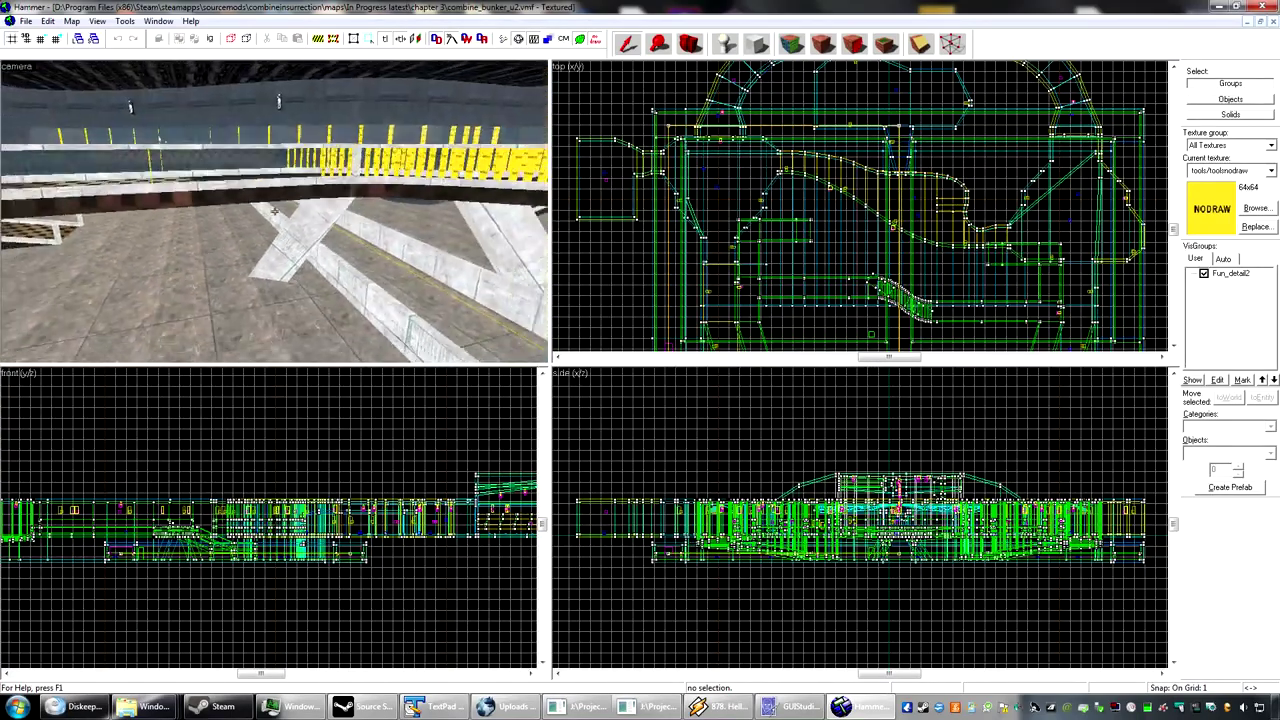
Step: Examine the low-walled concrete channel and its nodraw end faces on the bunker's lower floor
{"action": "key", "text": "w"}
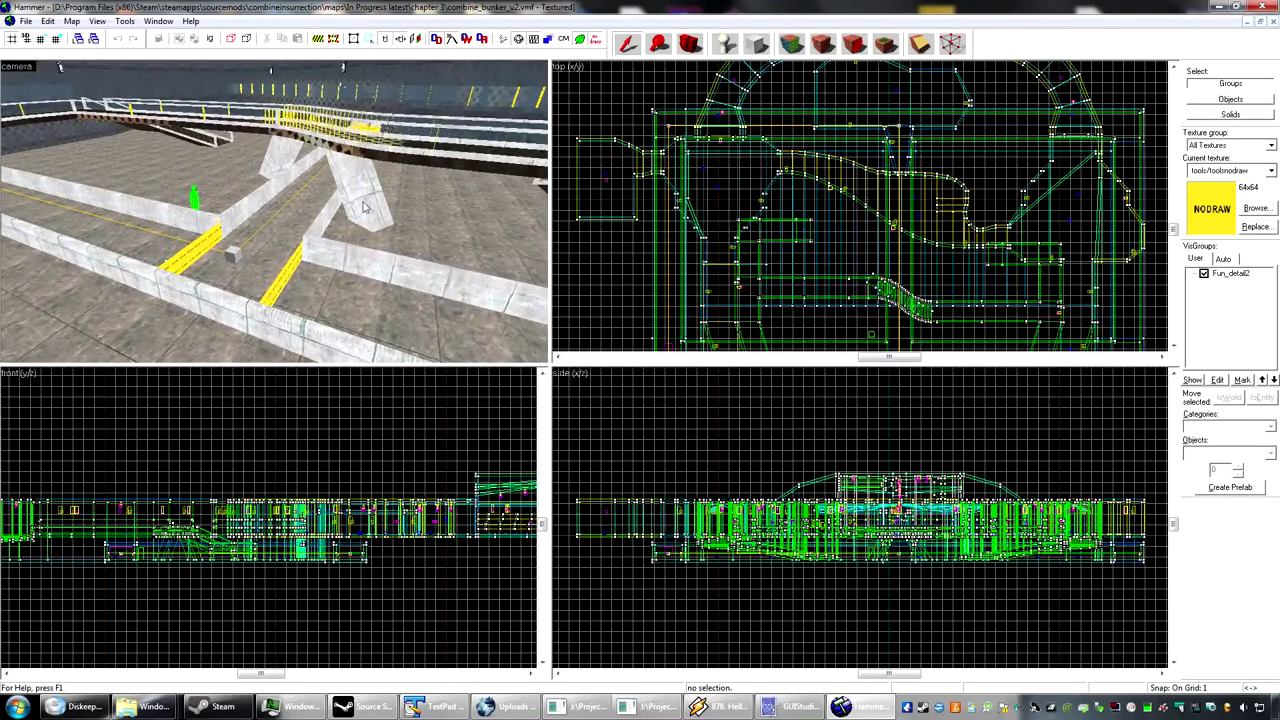
{"action": "key", "text": "w"}
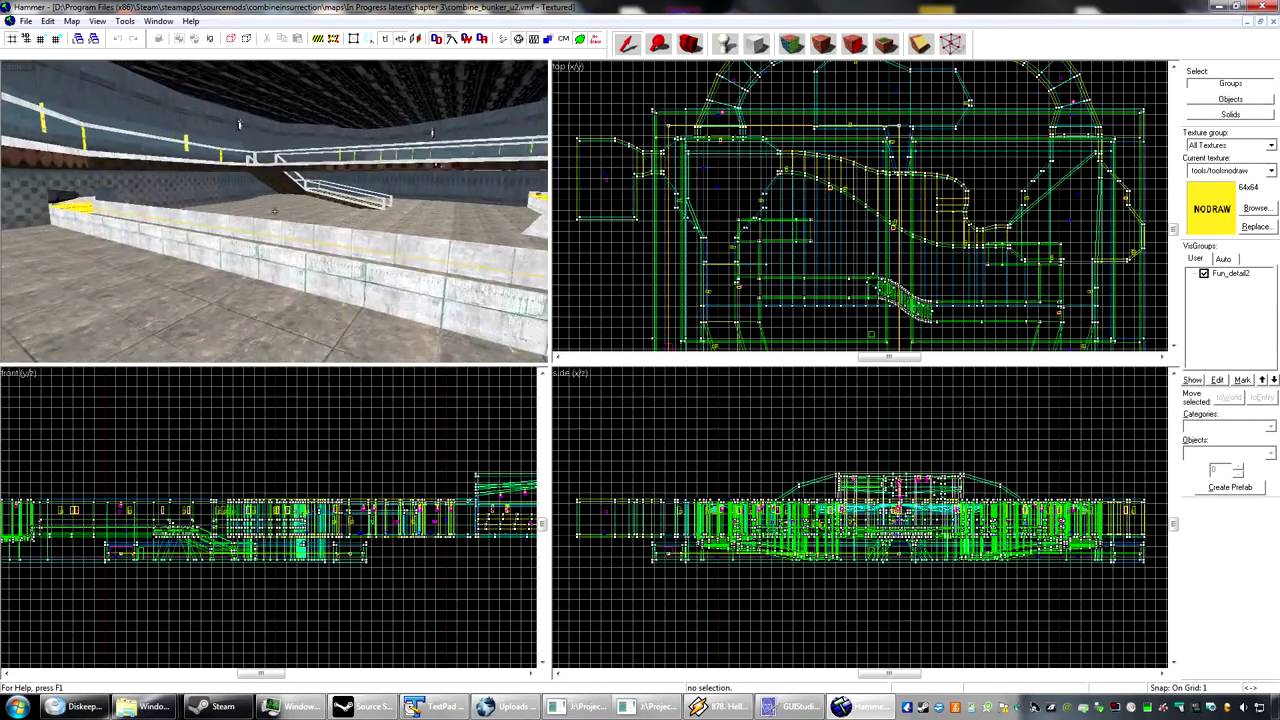
{"action": "key", "text": "w"}
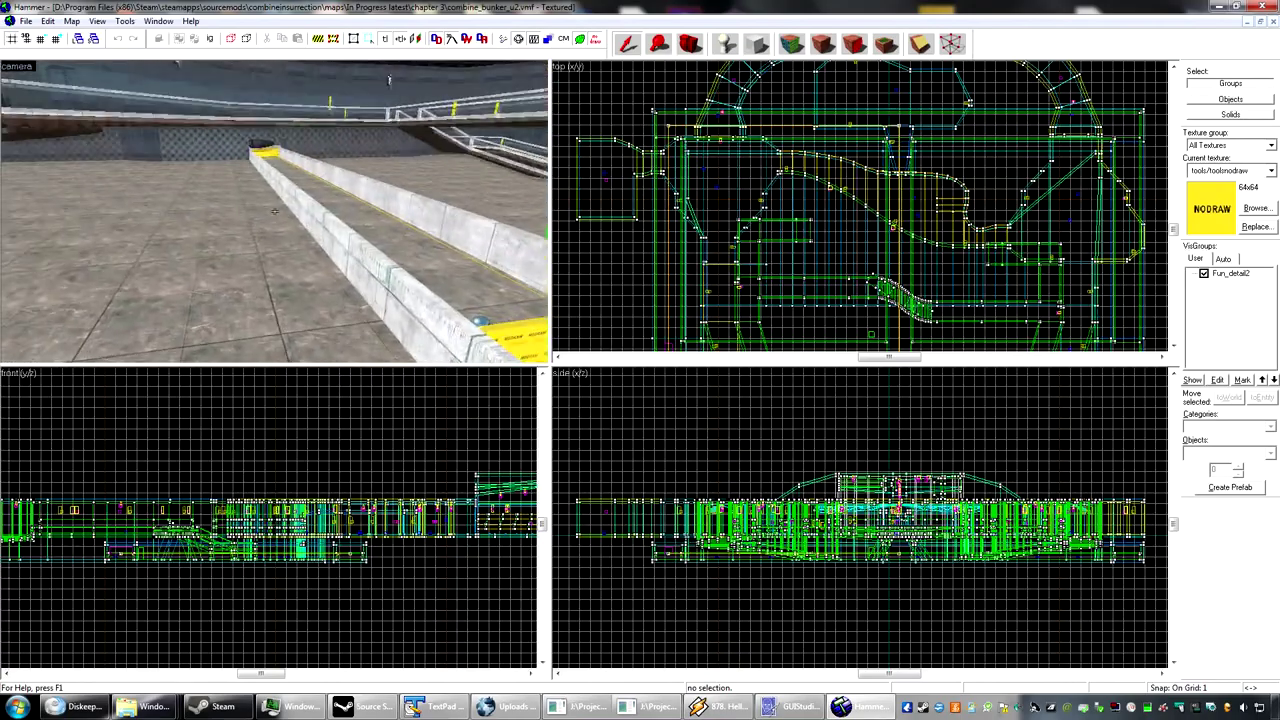
{"action": "key", "text": "z"}
{"action": "key", "text": "z"}
{"action": "key", "text": "w"}
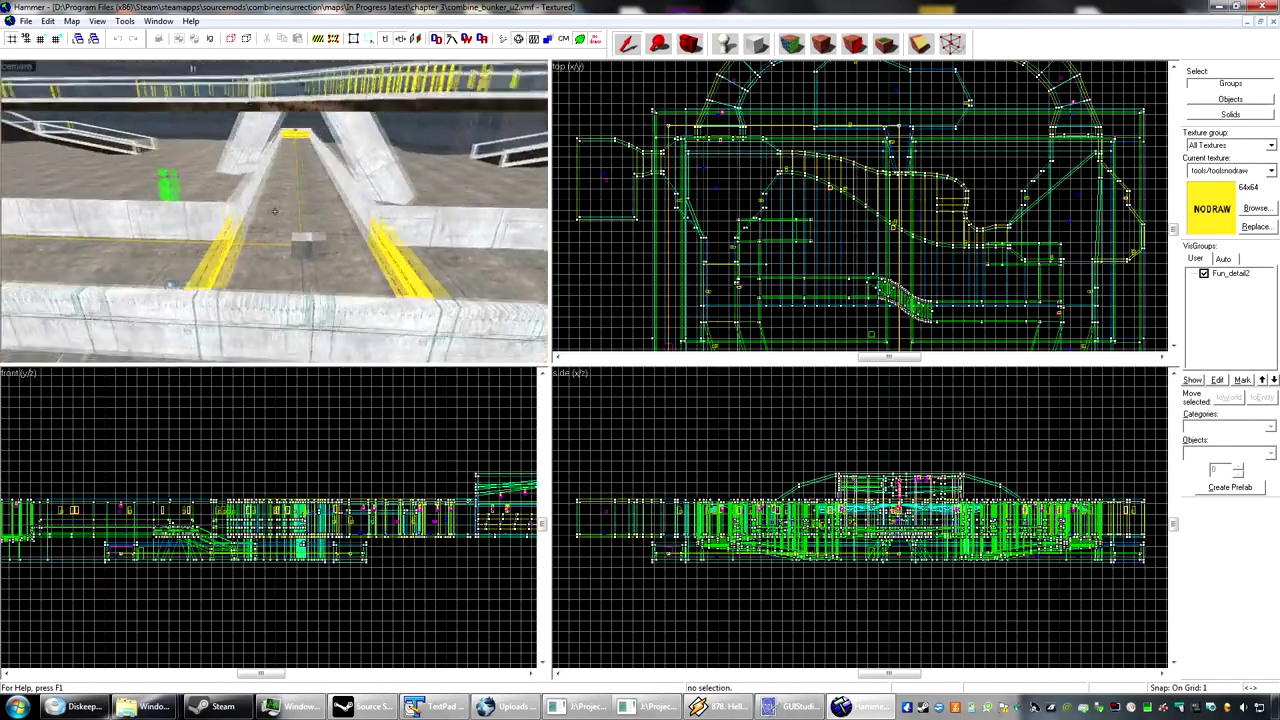
{"action": "key", "text": "z"}
{"action": "key", "text": "z"}
{"action": "key", "text": "w"}
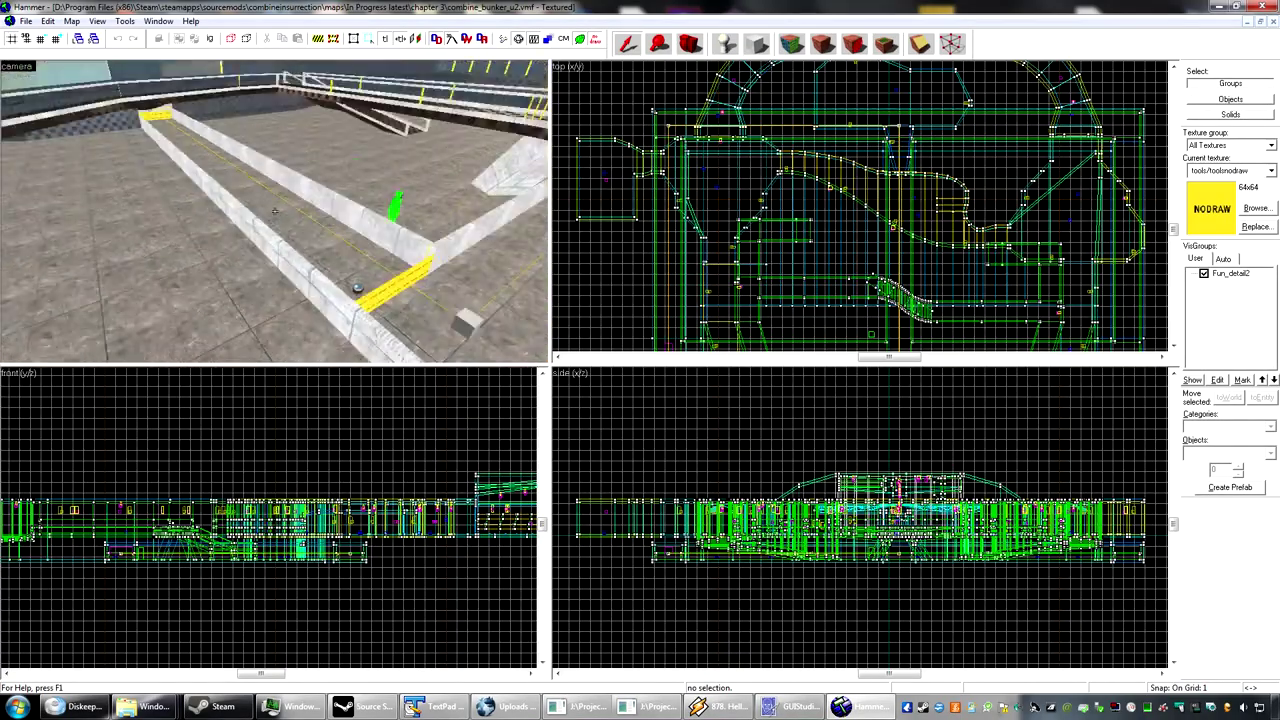
{"action": "key", "text": "w"}
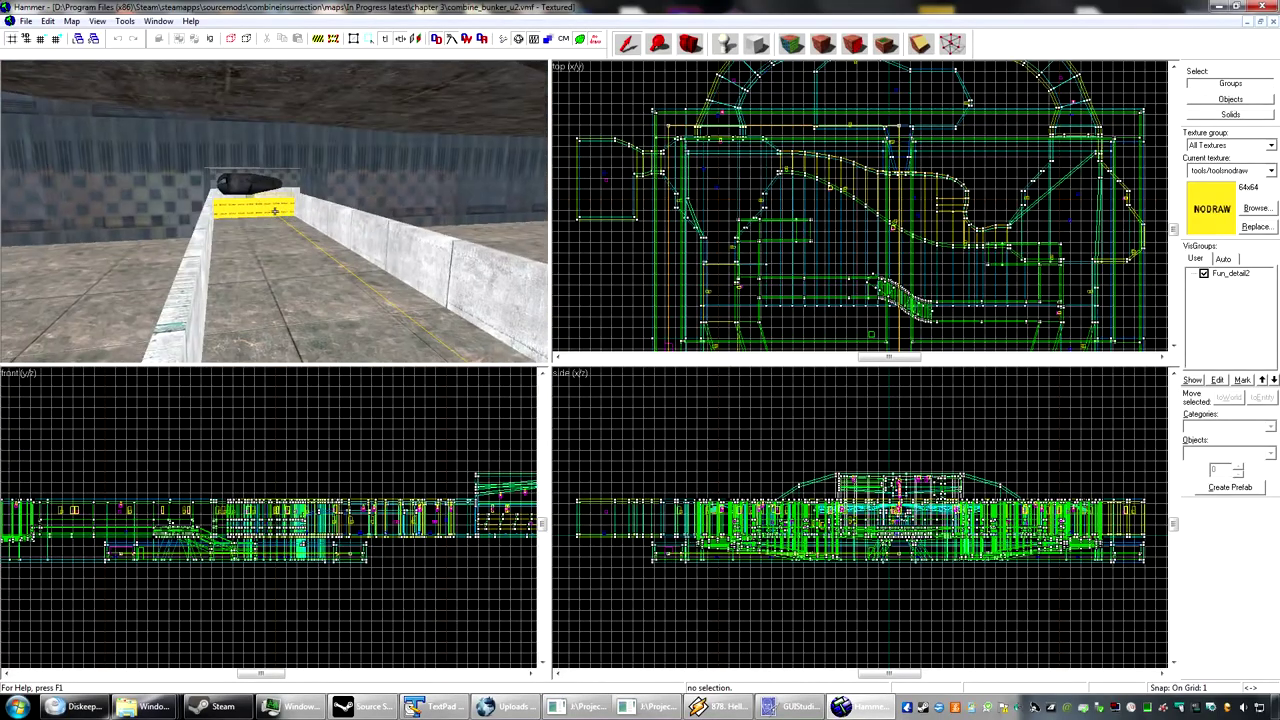
Step: Select the black prop_dynamic at the end of the concrete channel, and switch the selection to the channel's func_detail walls and floor
{"action": "key", "text": "s"}
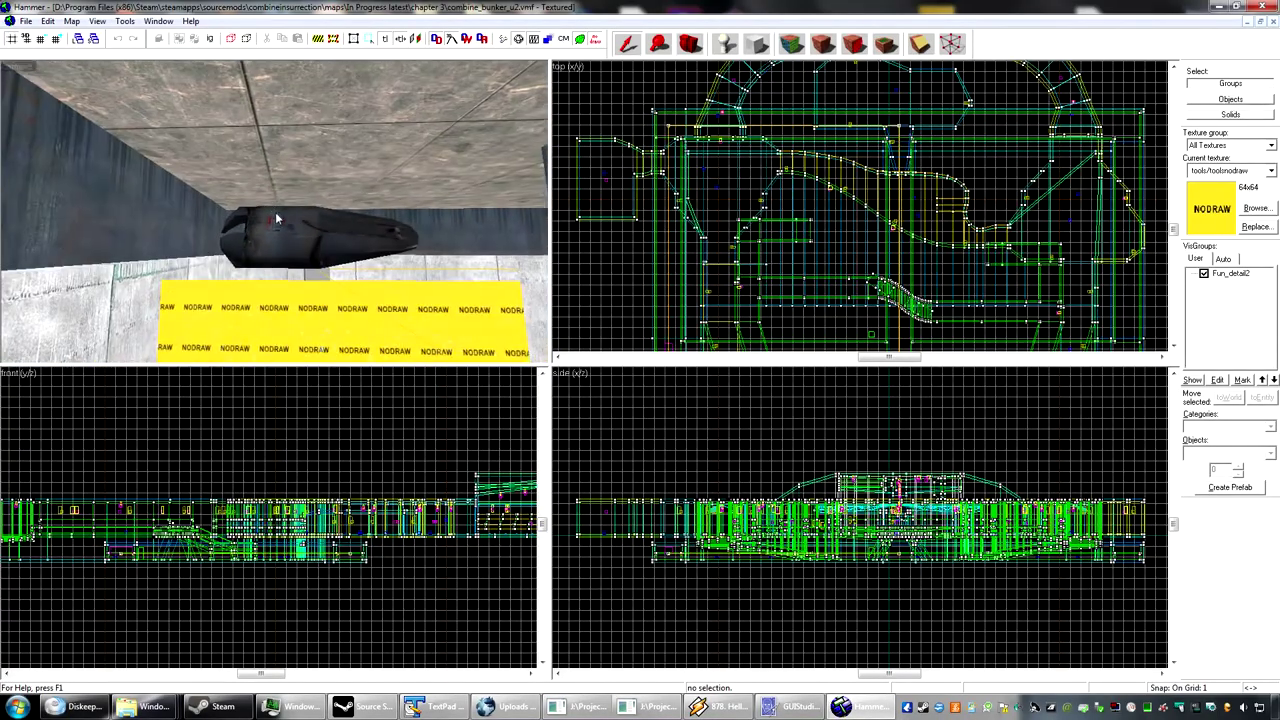
{"action": "key", "text": "z"}
{"action": "key", "text": "s"}
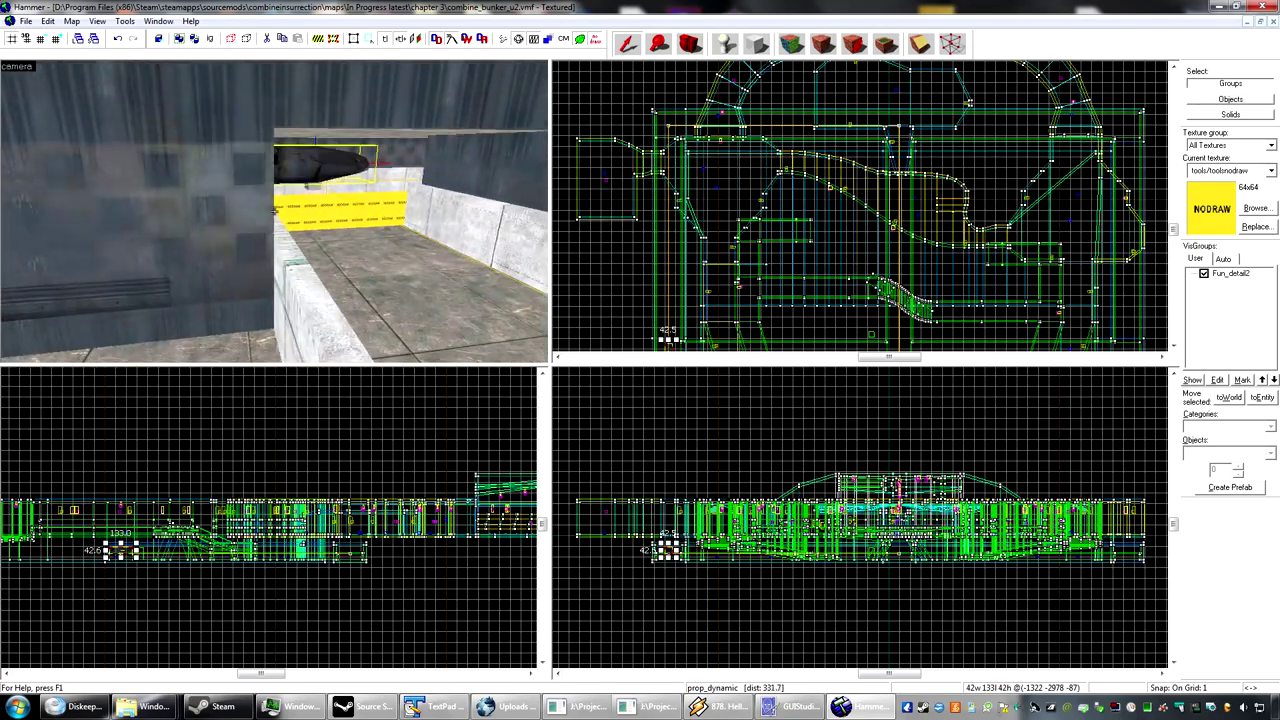
{"action": "key", "text": "w"}
{"action": "left_click", "coordinate": [252, 218]}
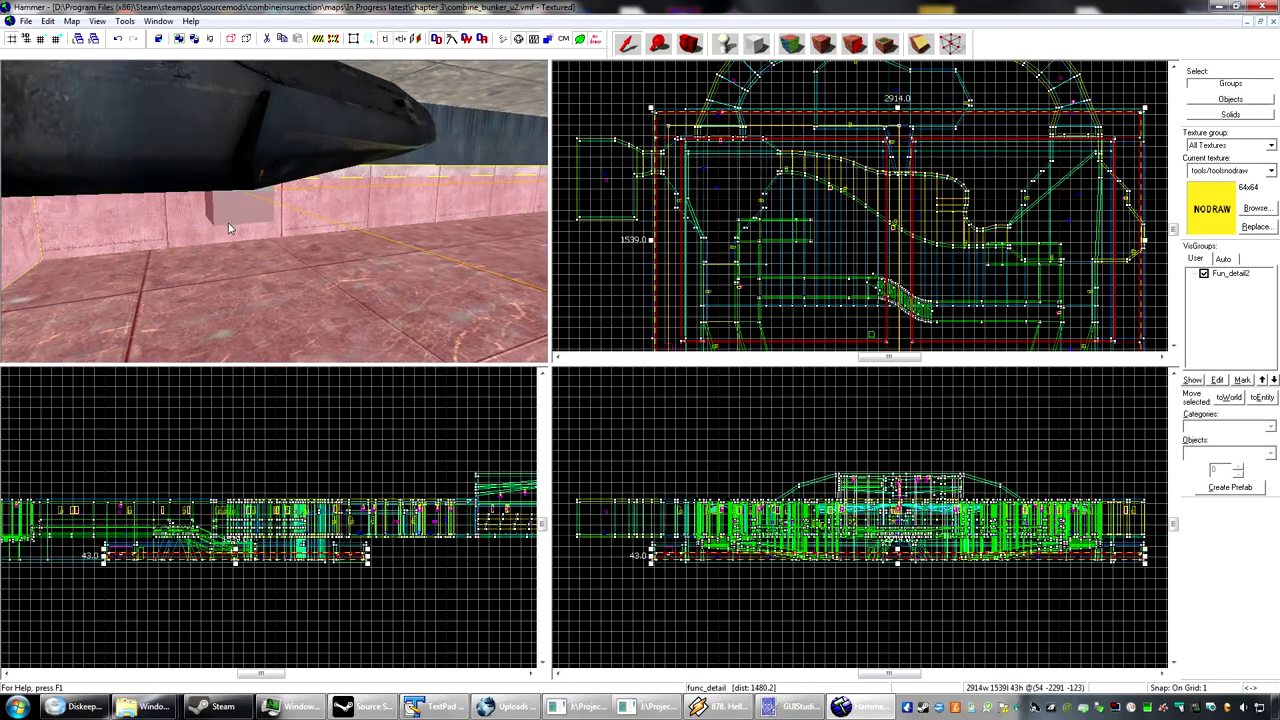
Step: Examine the selected func_detail channel from several angles, including its junction beneath the raised walkway
{"action": "key", "text": "z"}
{"action": "key", "text": "s"}
{"action": "key", "text": "s"}
{"action": "key", "text": "w"}
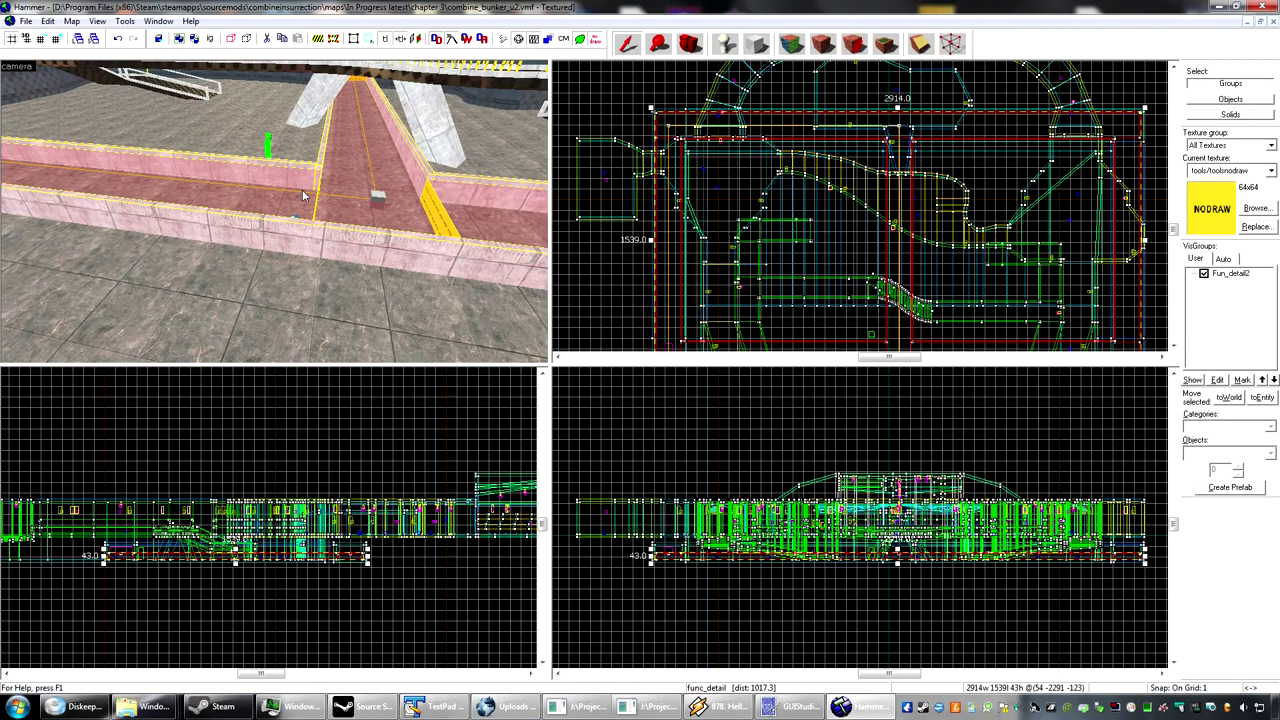
{"action": "key", "text": "z"}
{"action": "key", "text": "d"}
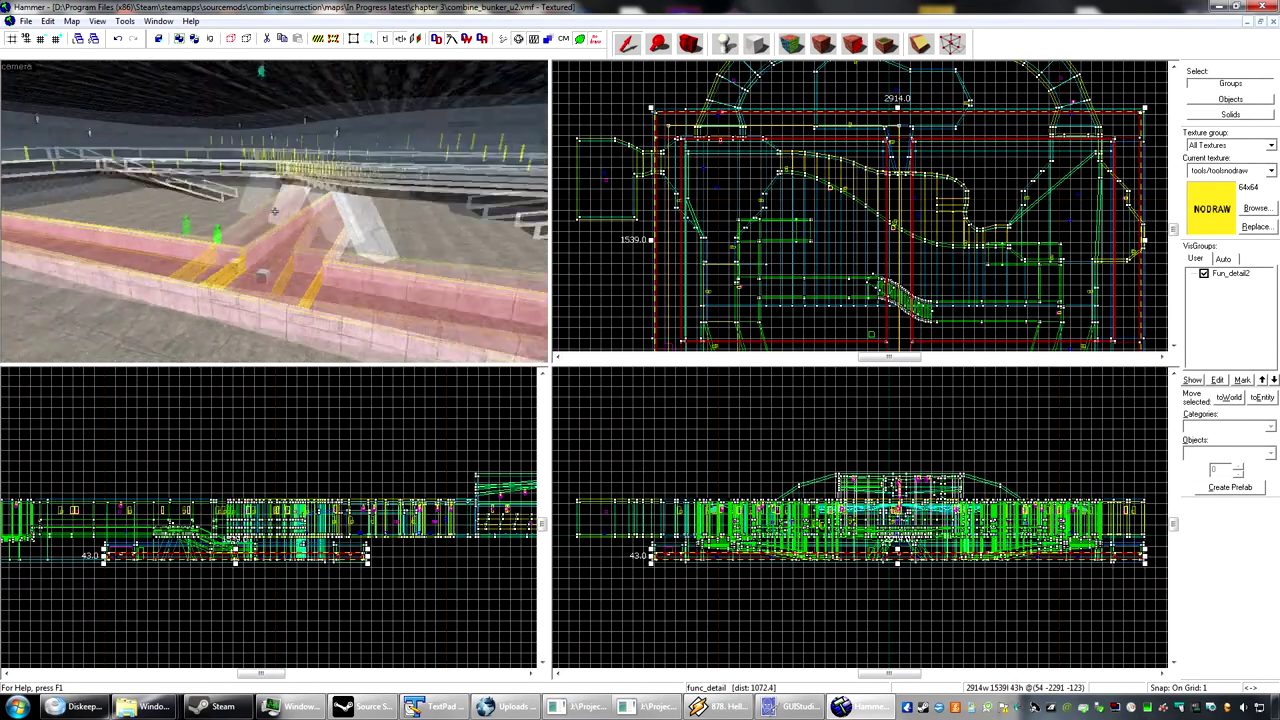
{"action": "key", "text": "s"}
{"action": "key", "text": "z"}
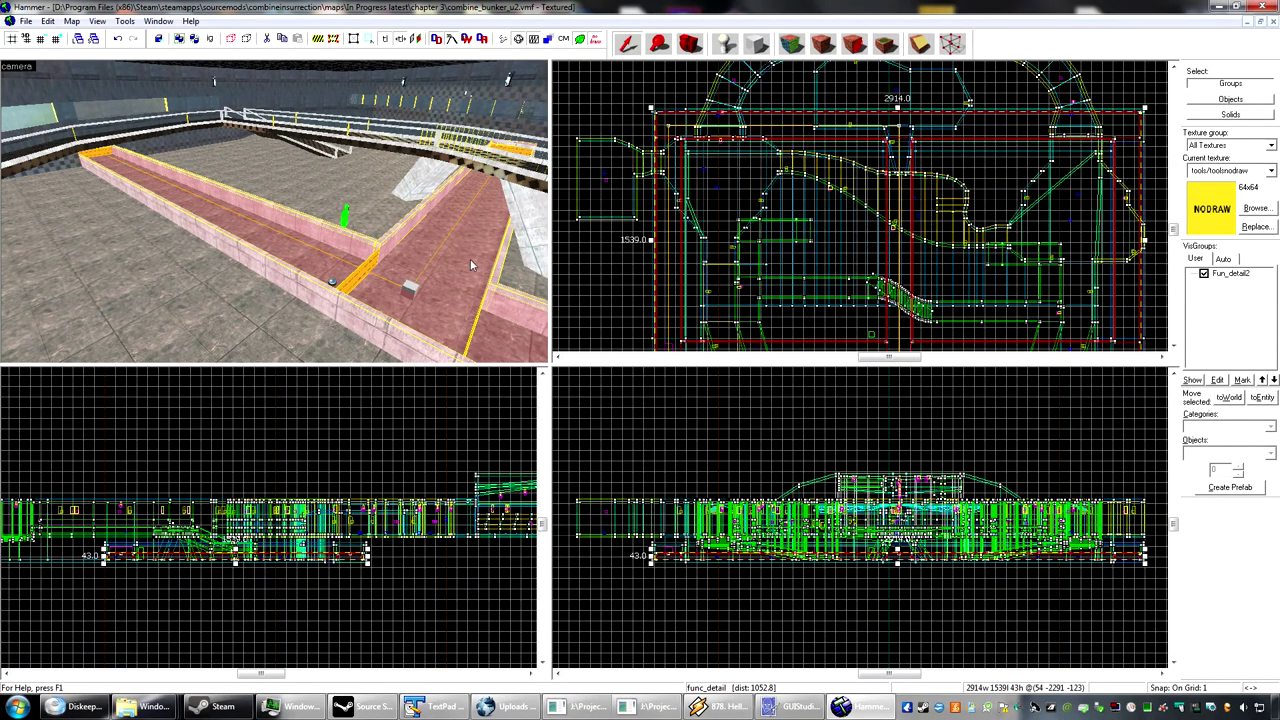
{"action": "key", "text": "z"}
{"action": "key", "text": "d"}
{"action": "key", "text": "s"}
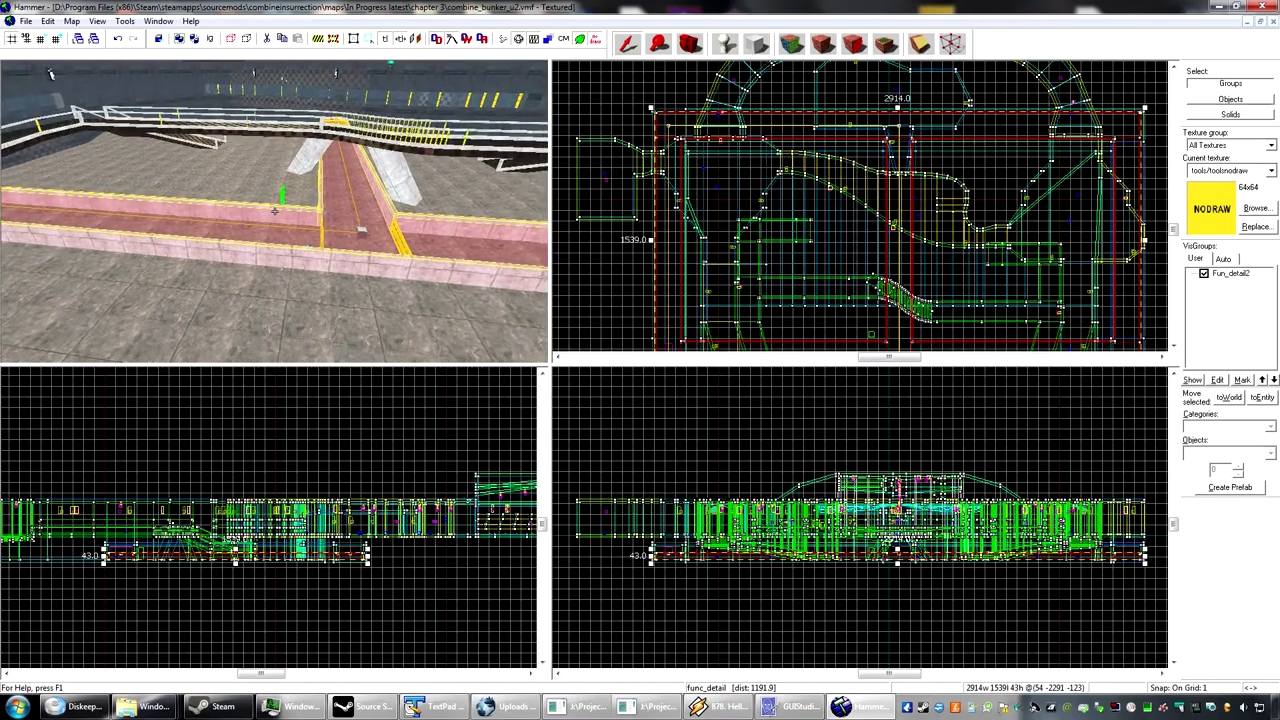
{"action": "key", "text": "z"}
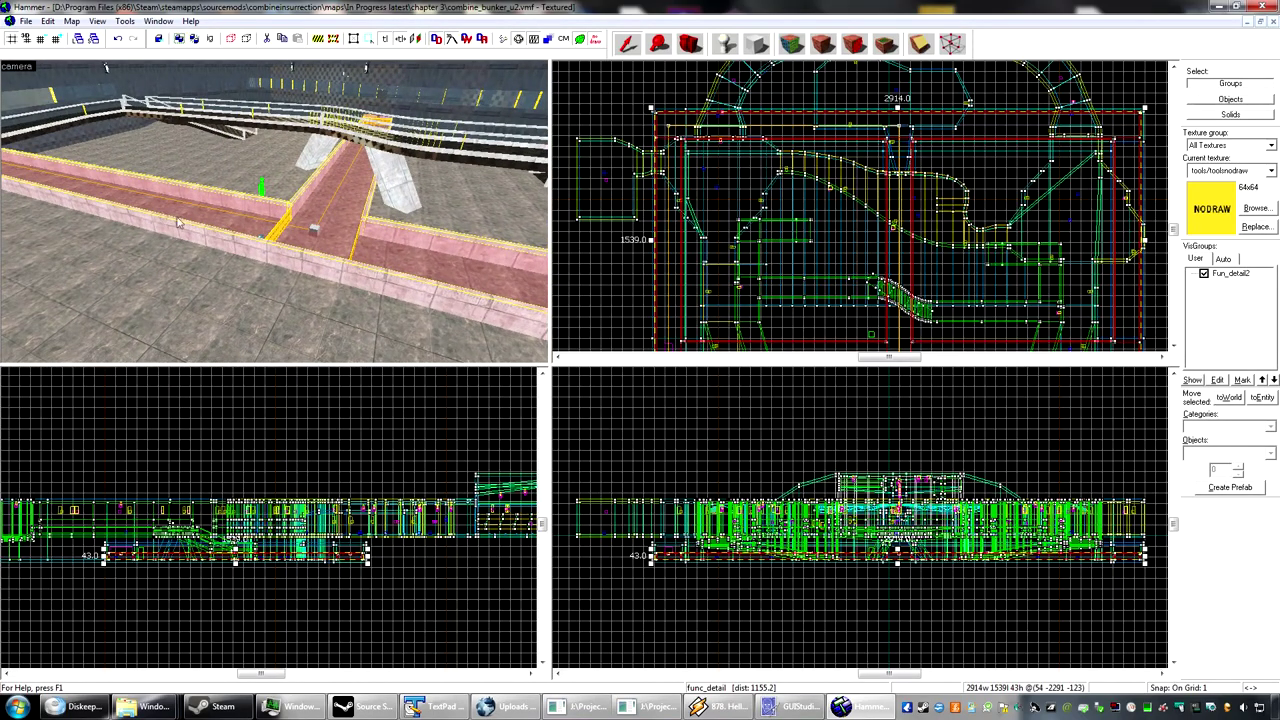